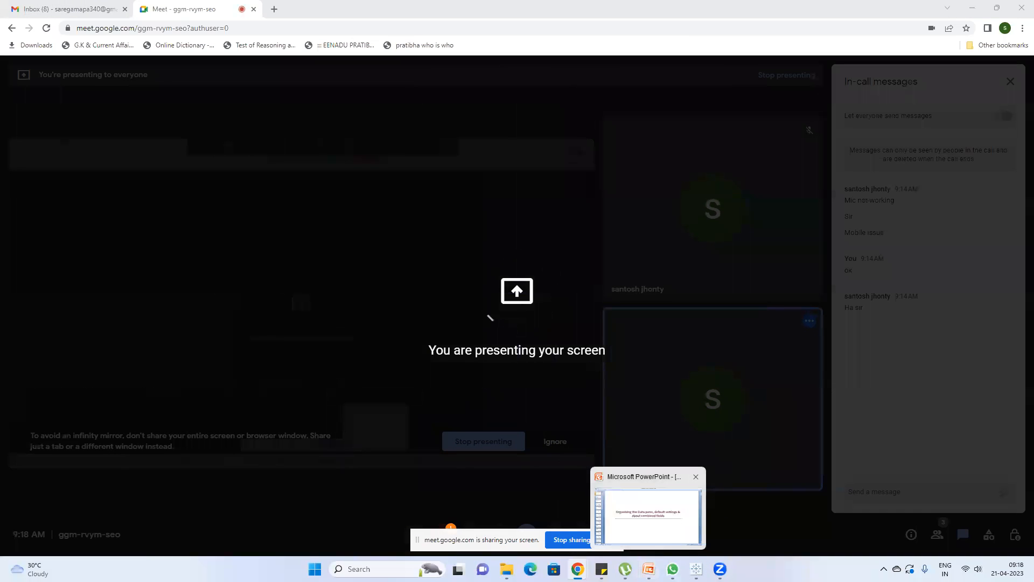
- Switch to the PowerPoint presentation and review the learning objectives slide, then show the "Organize the Data pane" slide
click(648, 516)
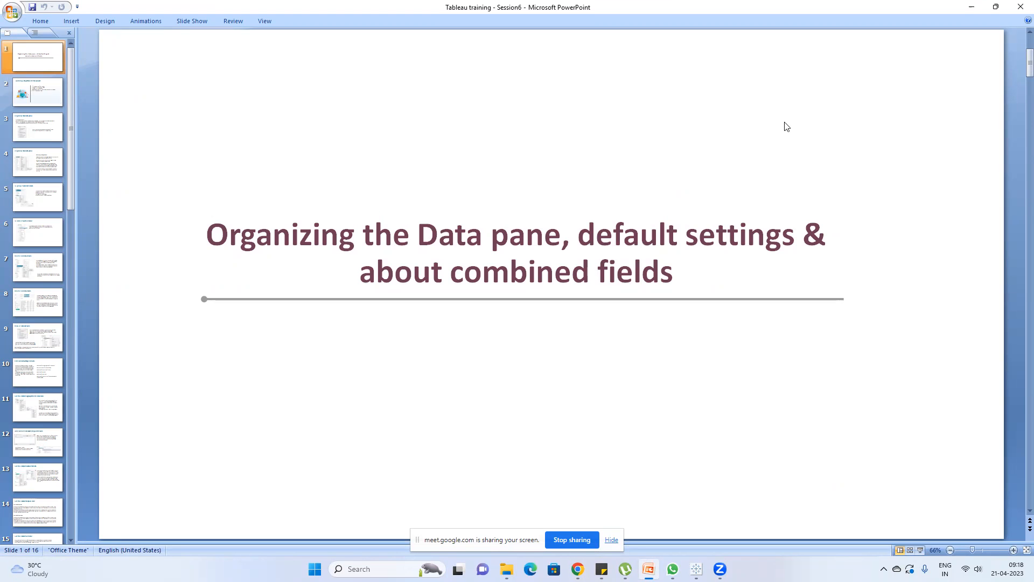
click(37, 87)
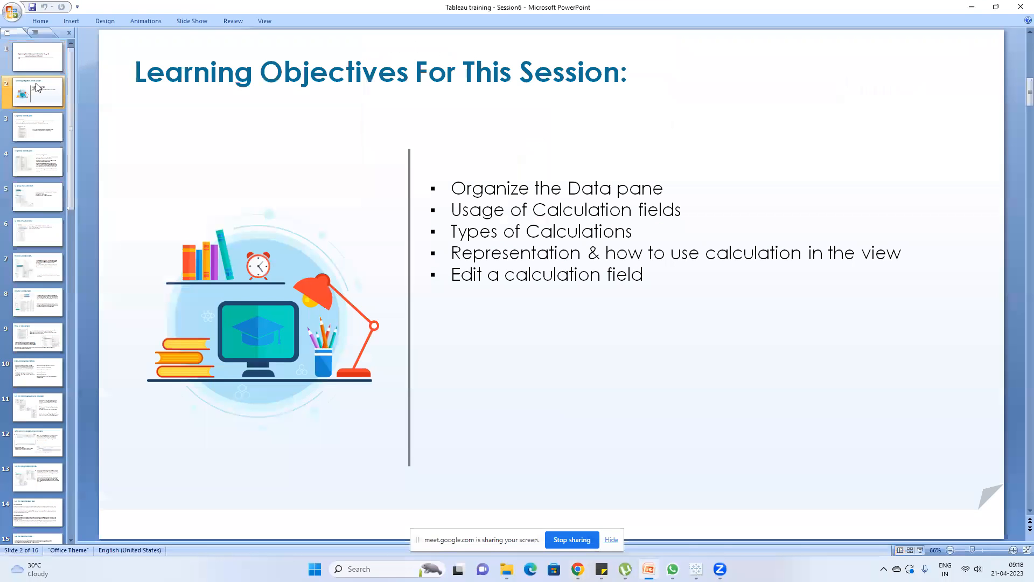
click(683, 291)
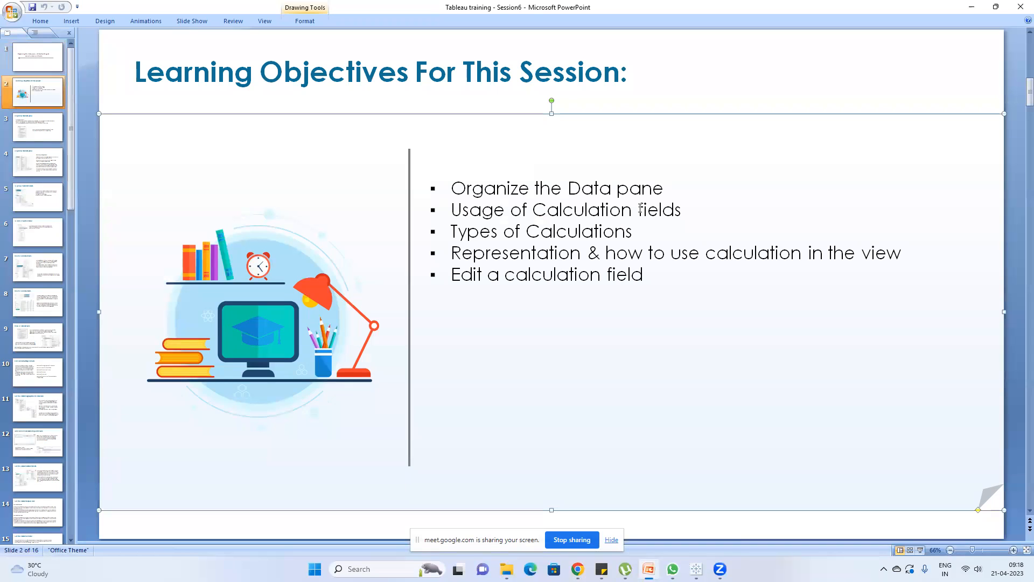
click(657, 273)
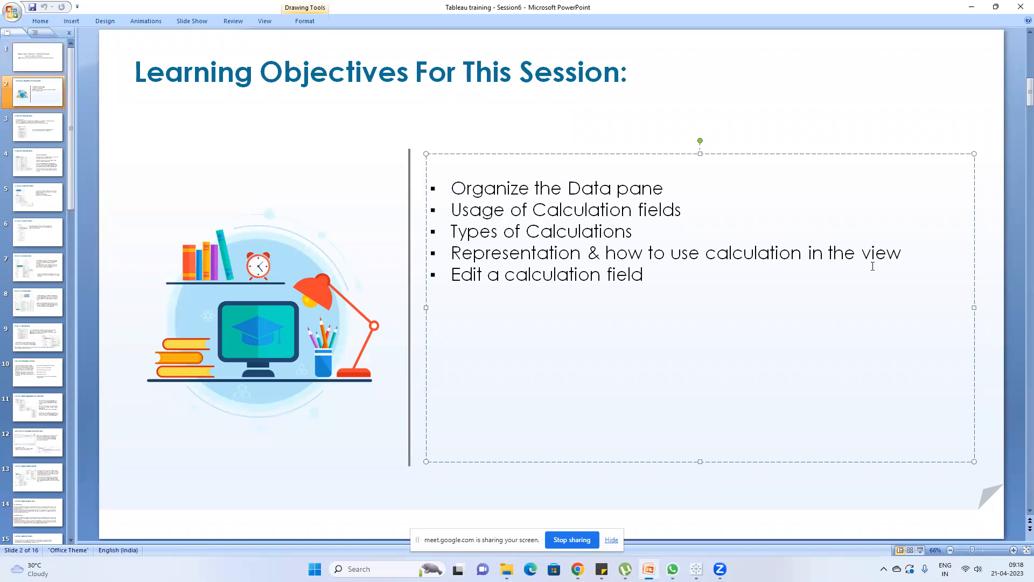
drag(904, 254, 431, 275)
click(54, 138)
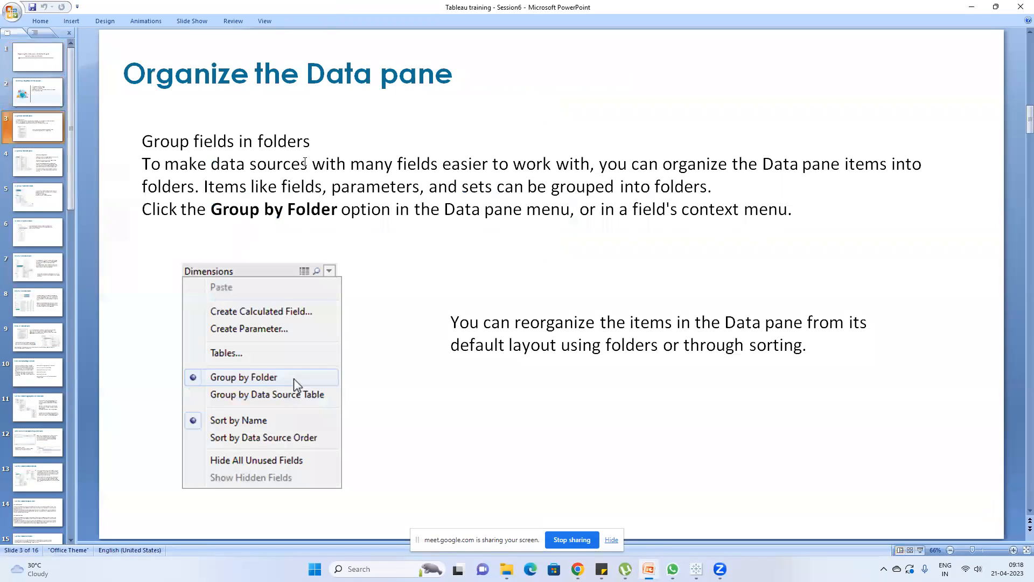
- Switch to Tableau, dismiss the file recovery prompt, connect to the Sample - Superstore saved data source and widen the Data pane
click(696, 569)
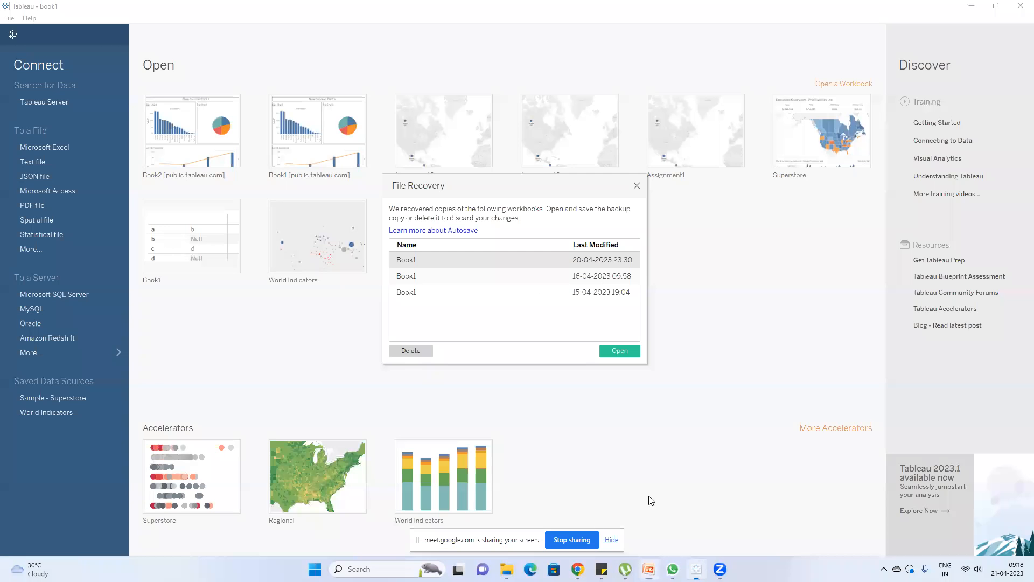
click(637, 185)
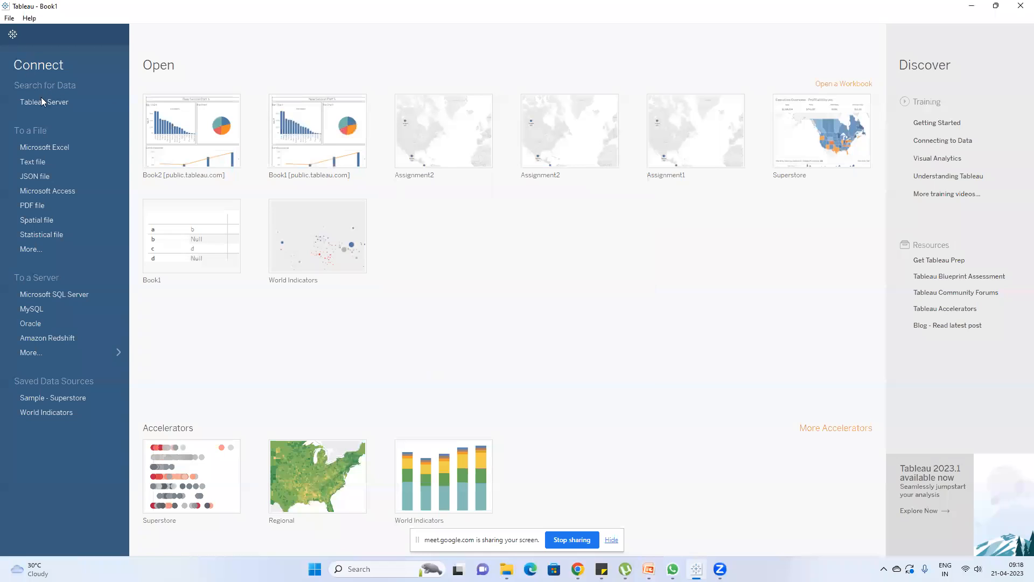
click(52, 399)
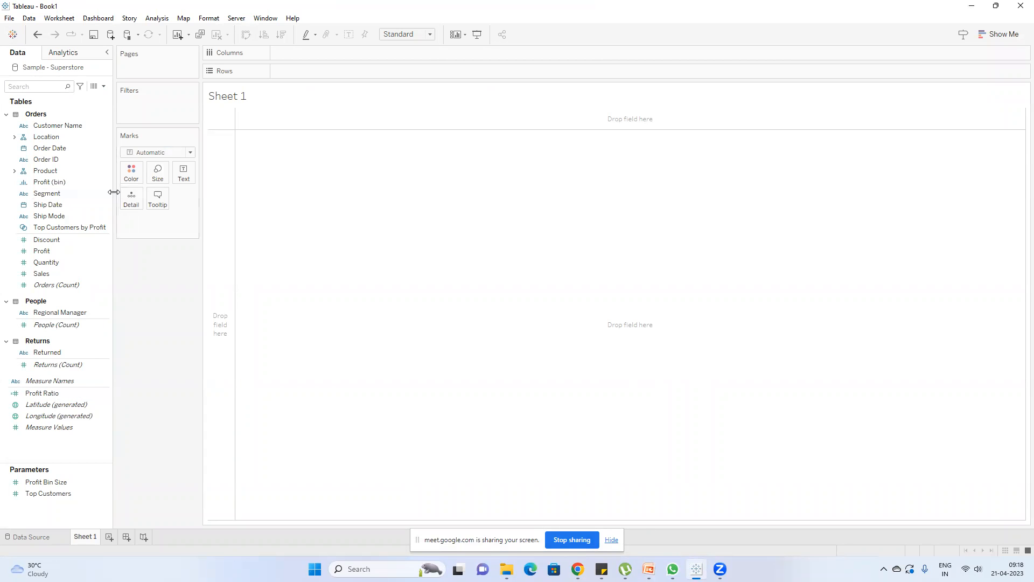
drag(115, 192, 160, 190)
- Examine the Order Date, Order ID, Discount, Profit and Profit (bin) fields in the Orders table
click(57, 149)
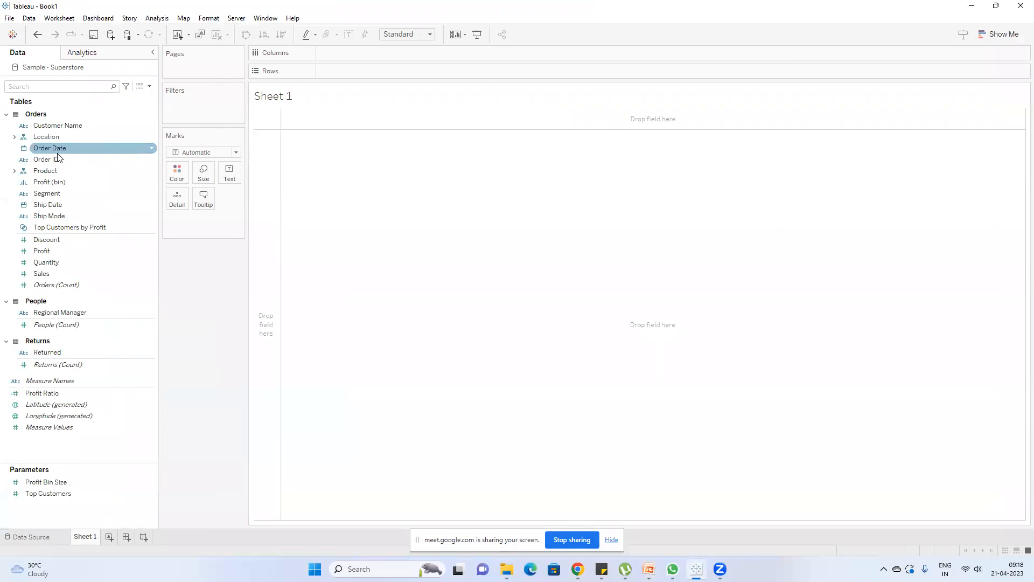
click(56, 159)
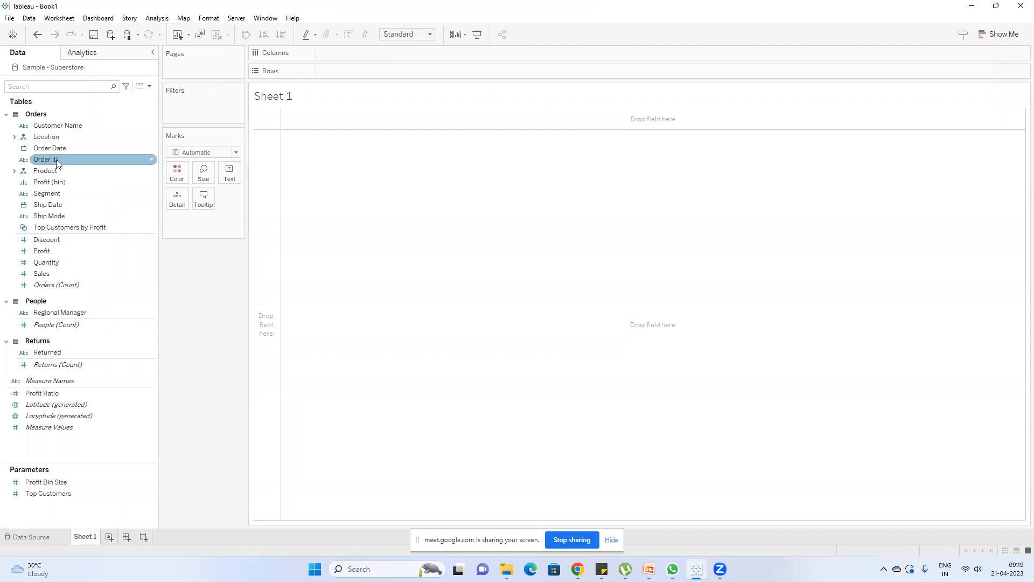
click(68, 240)
click(54, 251)
click(50, 182)
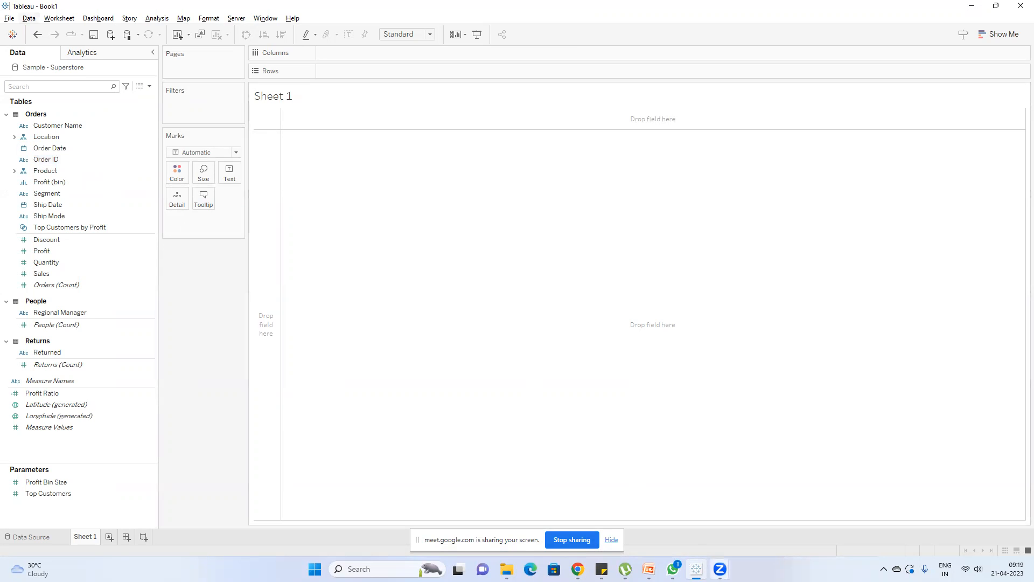
click(672, 569)
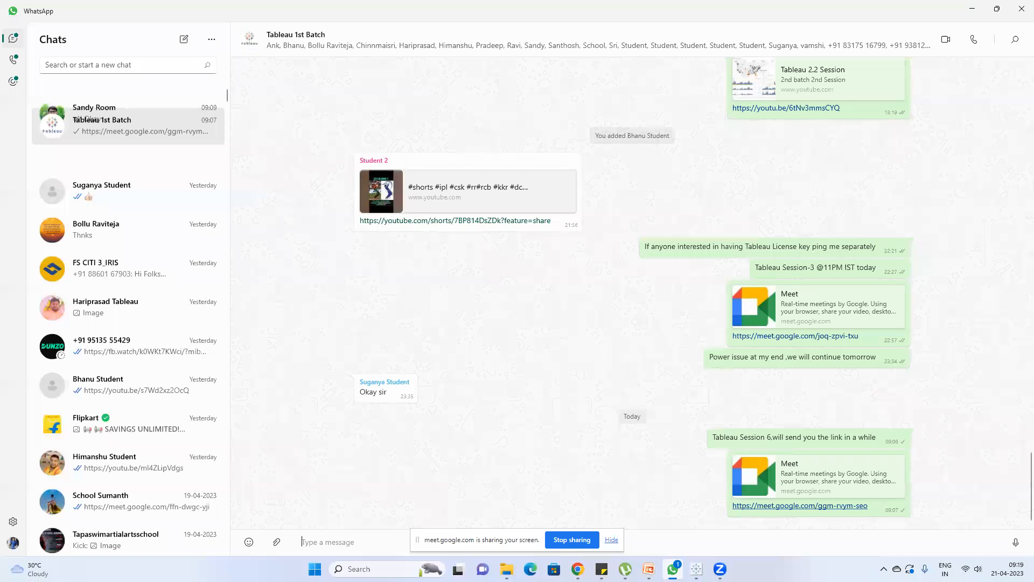
click(672, 569)
mouse_move(696, 568)
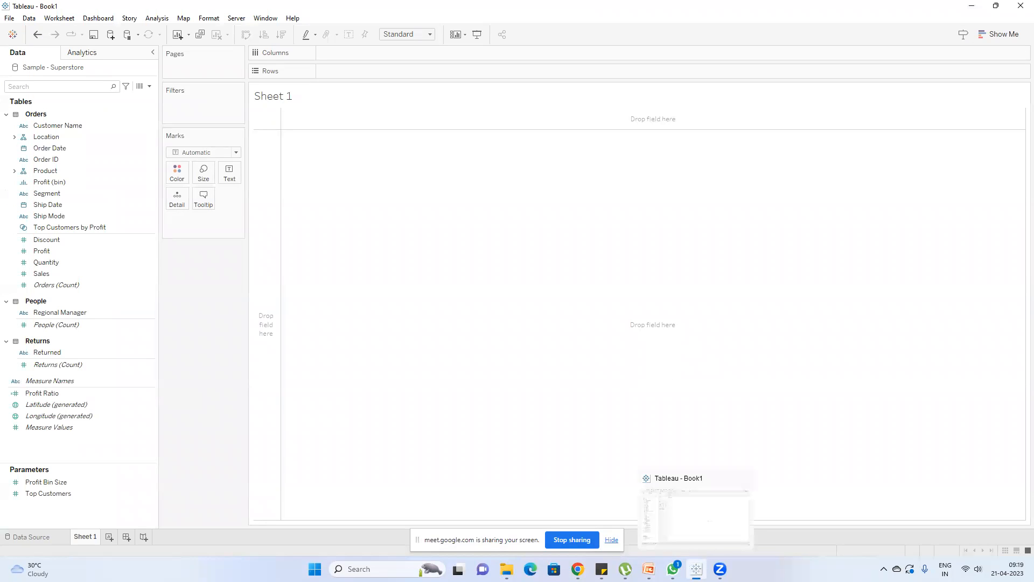
- Switch to the PowerPoint slide on grouping fields in folders and highlight the word "fields" in its text
click(649, 569)
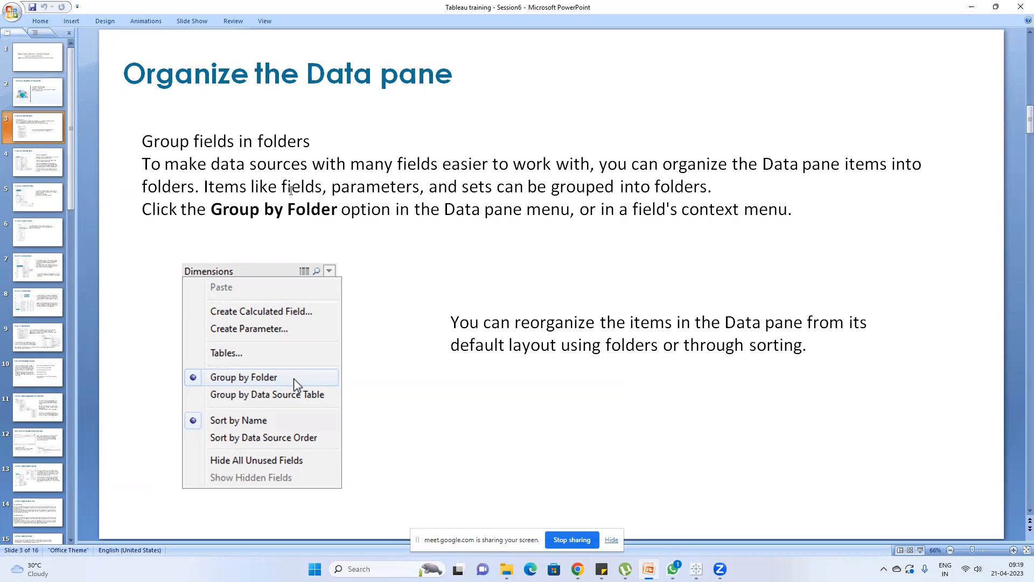
click(256, 185)
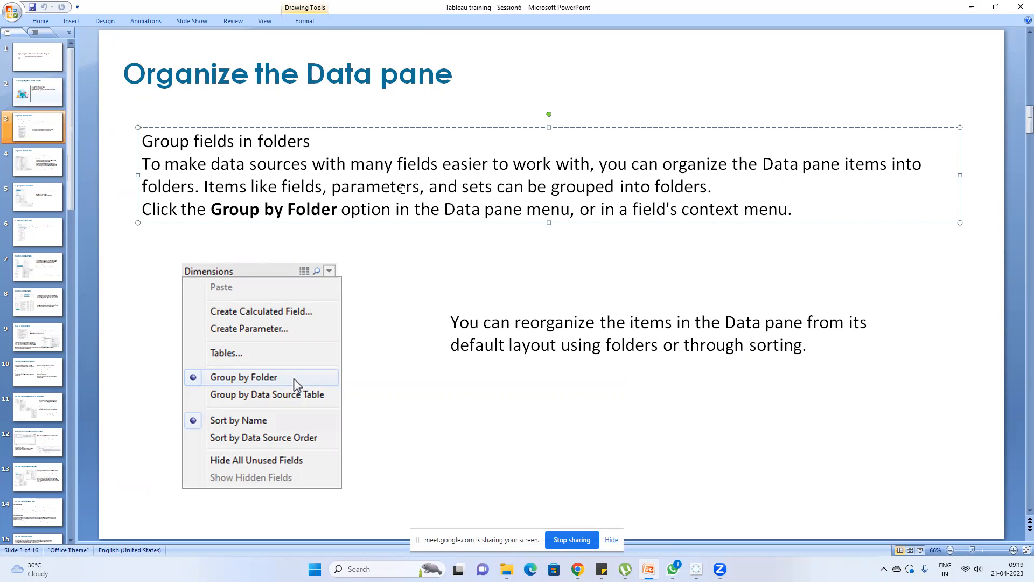
double_click(284, 187)
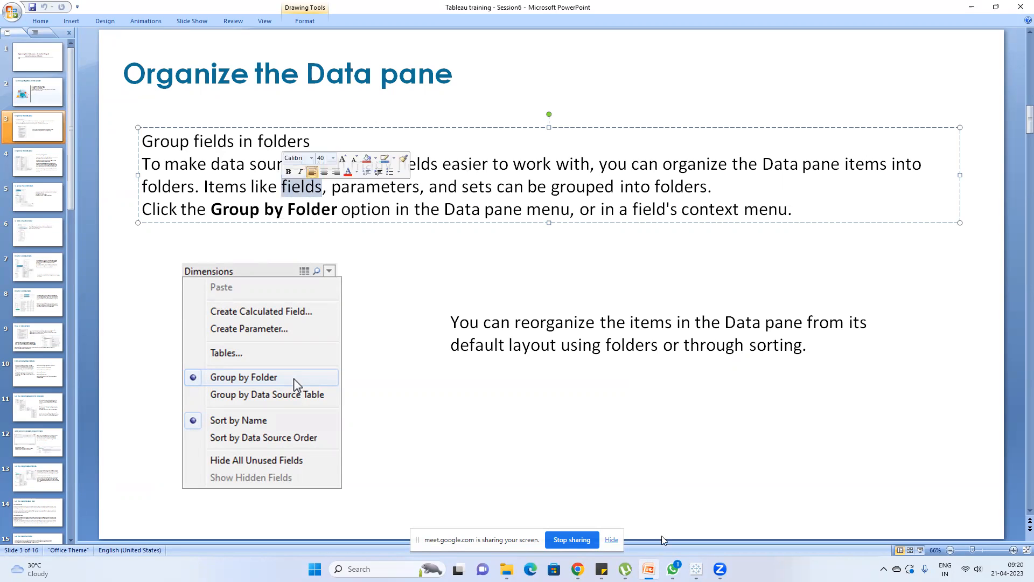
- Switch to File Explorer and open the Assignment1 Excel workbook from New Volume (D:)
mouse_move(673, 569)
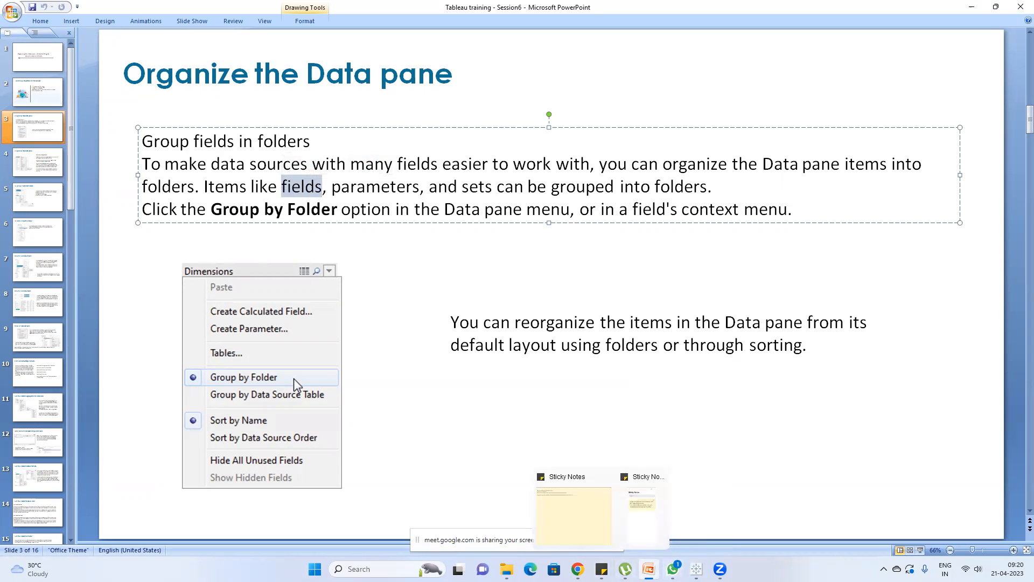
click(506, 569)
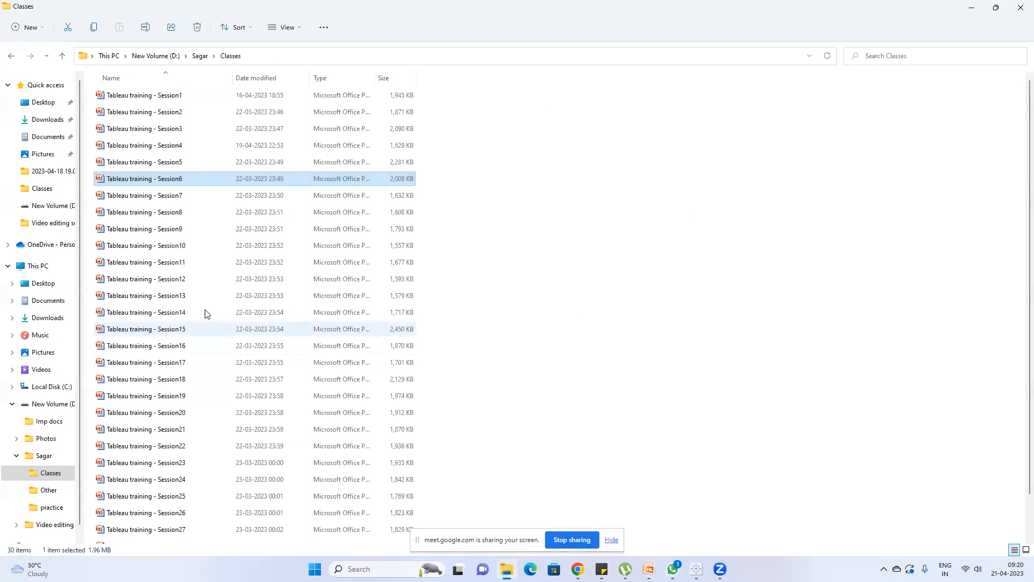
click(200, 55)
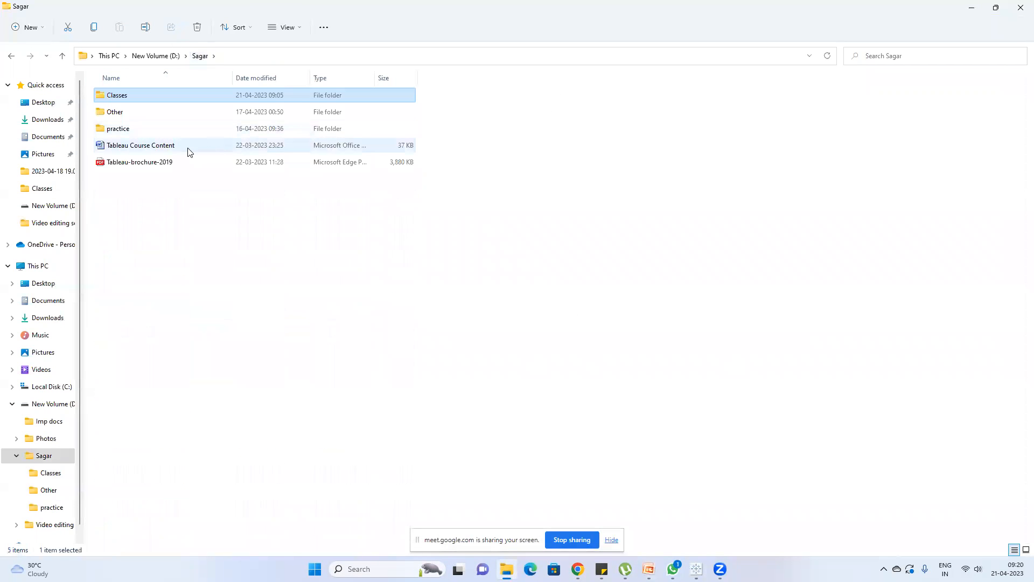
click(161, 56)
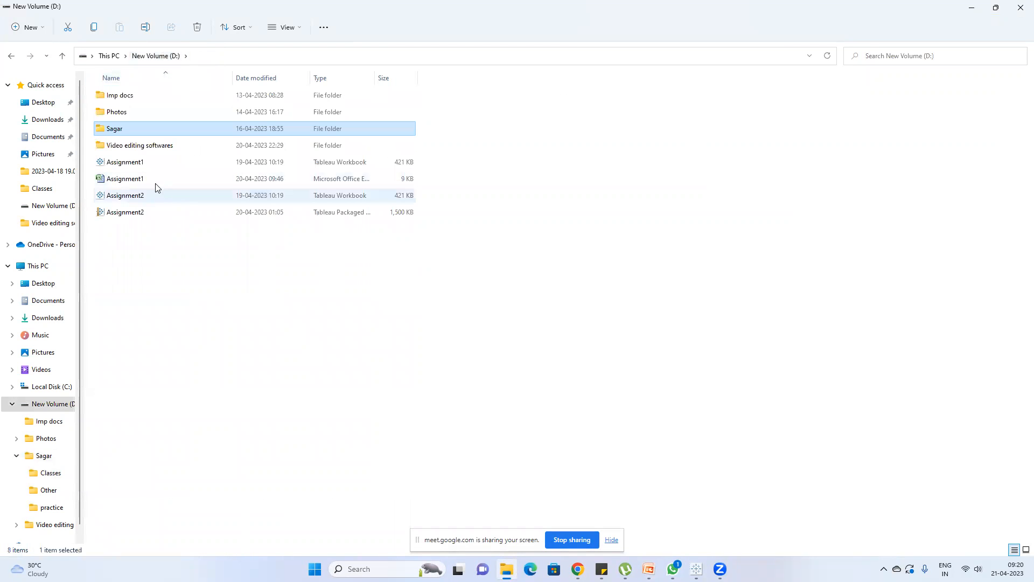
double_click(155, 179)
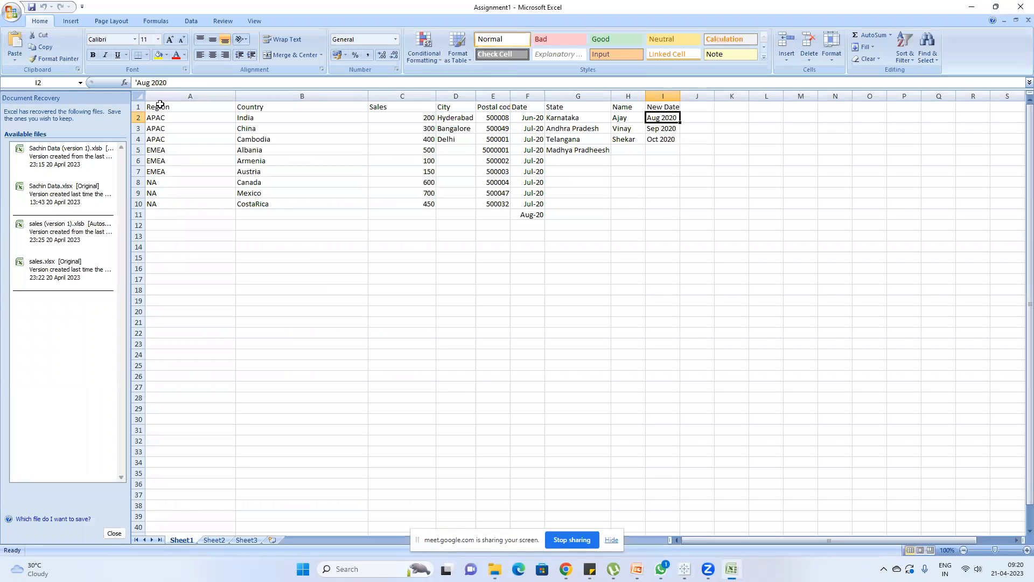
- Examine the column headers from Region to New Date in row 1 of the Assignment1 sheet
drag(163, 107, 664, 106)
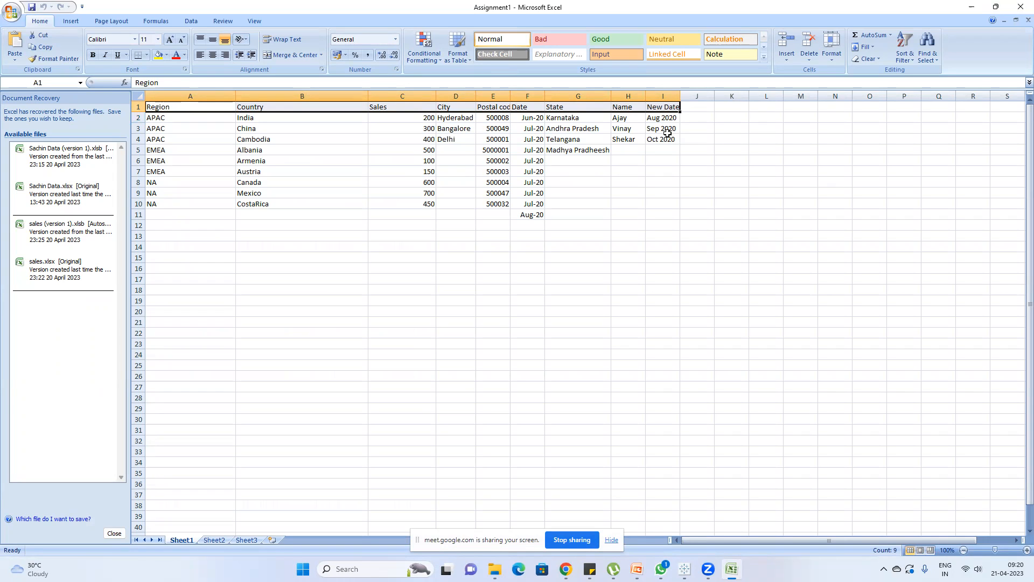
click(157, 107)
drag(433, 106, 678, 105)
- Return to the PowerPoint slide and highlight the sentence about reorganizing Data pane items using folders or sorting
mouse_move(732, 568)
click(685, 568)
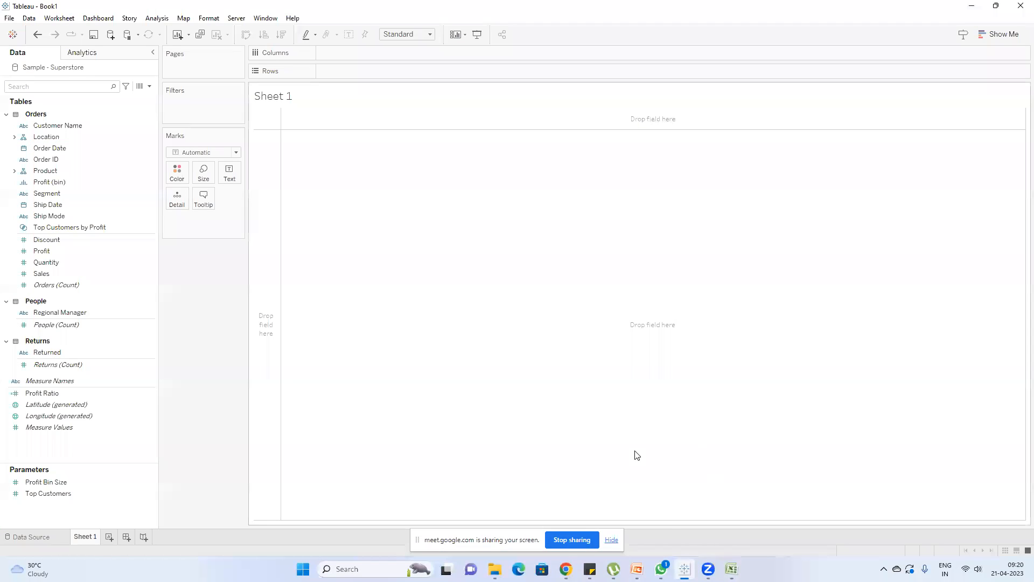
click(638, 566)
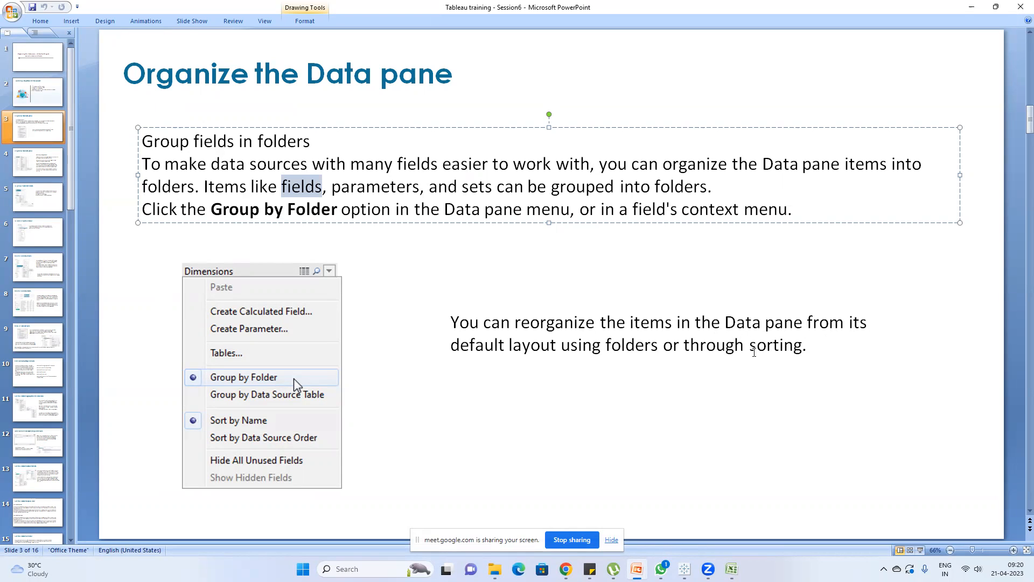
click(803, 346)
drag(803, 346, 364, 326)
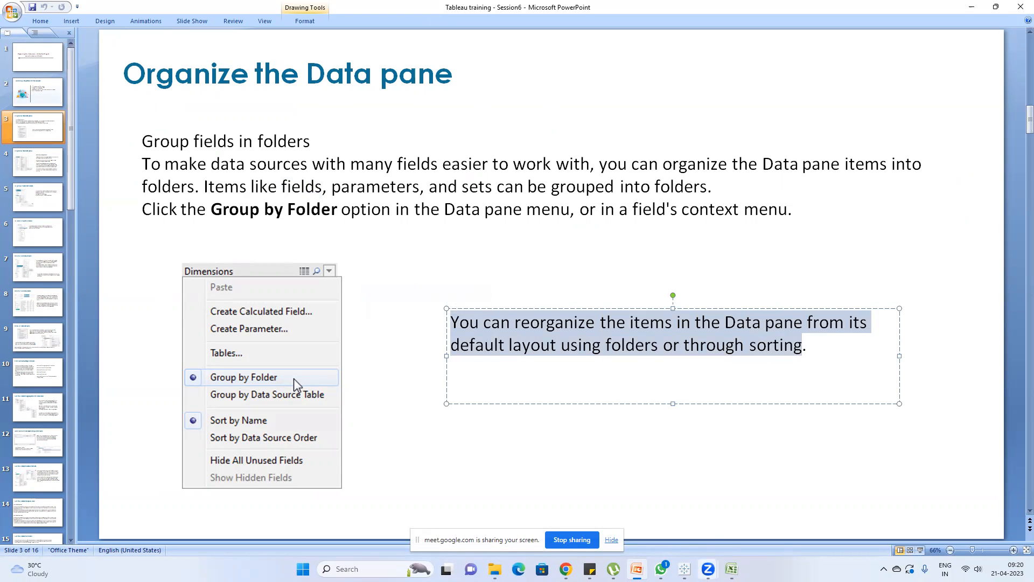
- Switch to Tableau and expand the Product and Location hierarchies in the Orders table
key(alt+Tab)
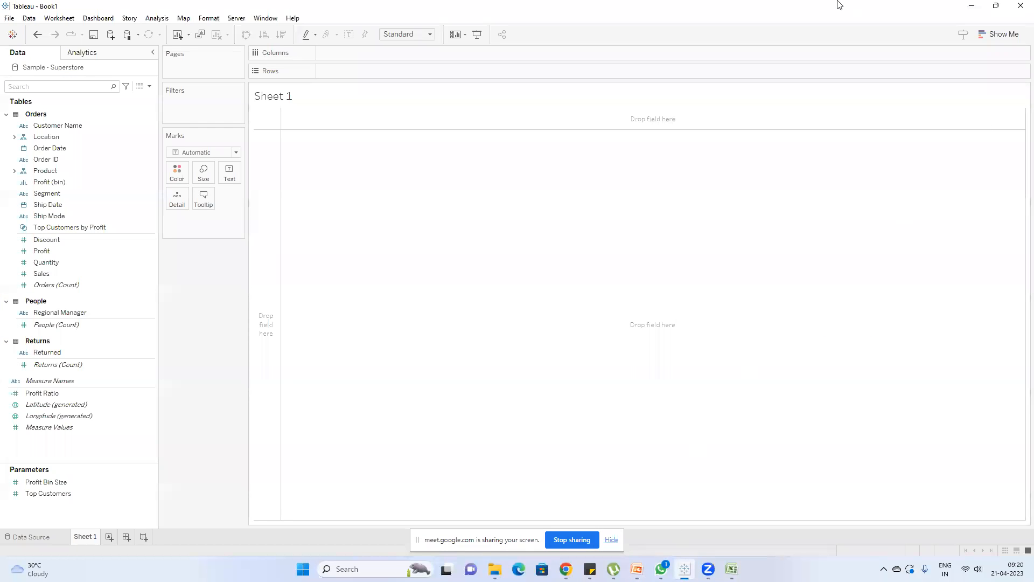
click(14, 170)
click(15, 137)
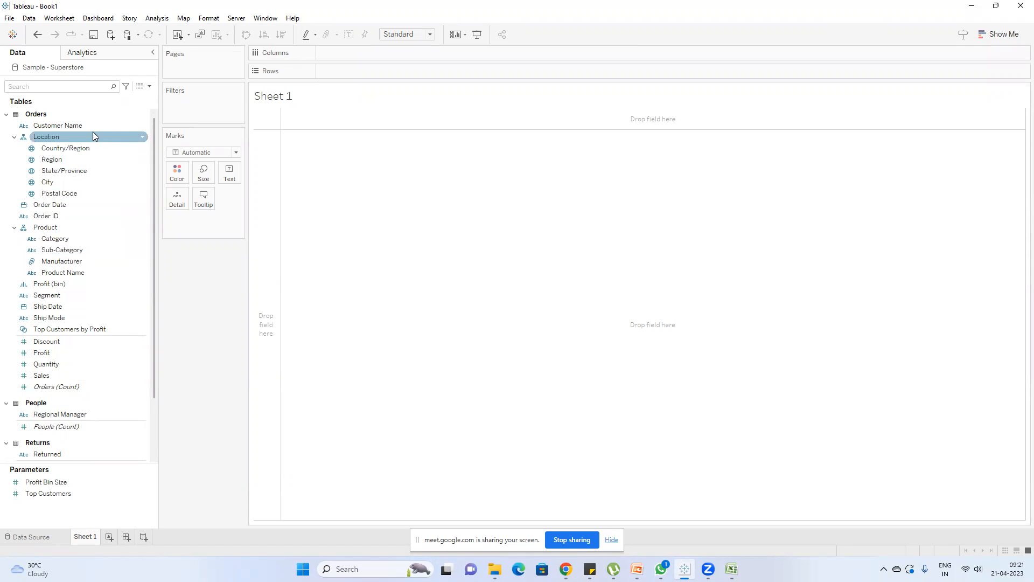
- Group the Data pane fields by folder instead of by data source table, using the Segment field's options
click(68, 295)
ctrl+click(68, 304)
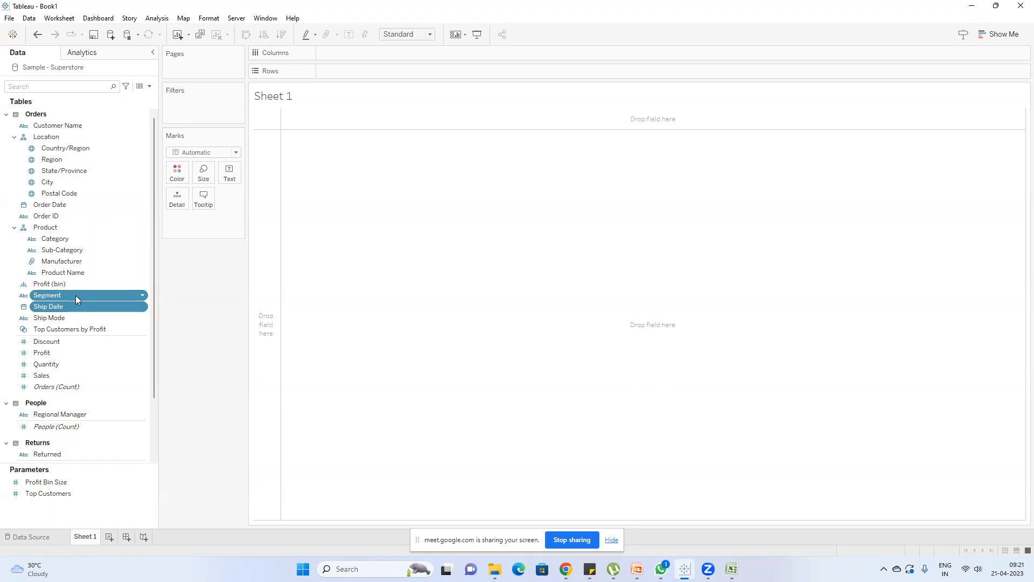
click(69, 296)
right_click(68, 296)
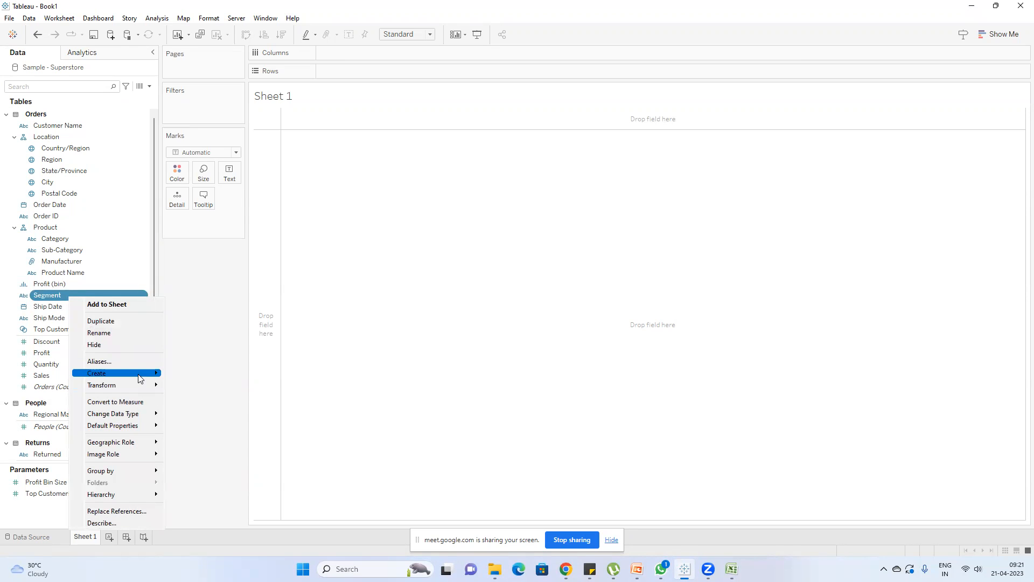
mouse_move(139, 378)
mouse_move(143, 471)
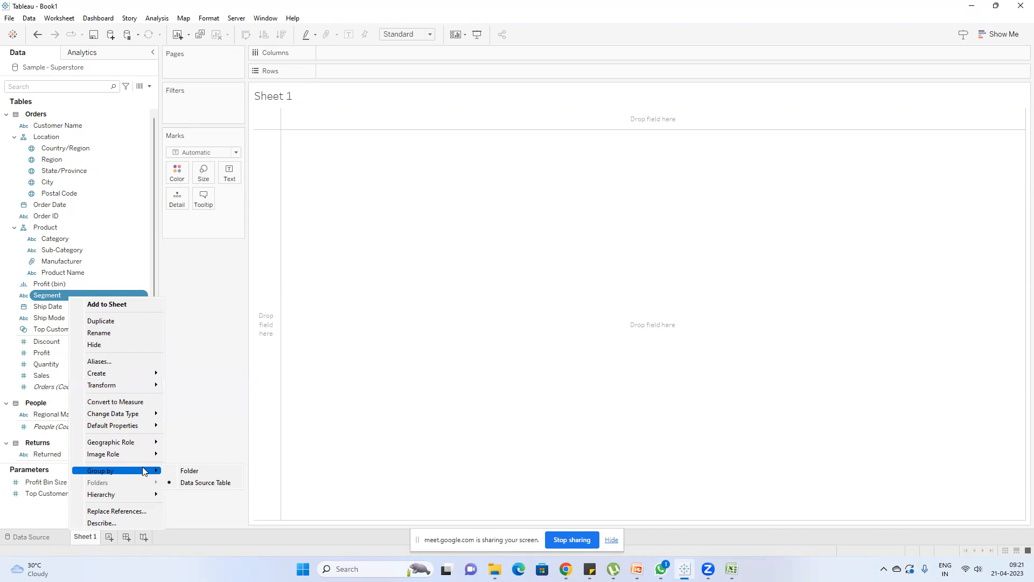
click(199, 473)
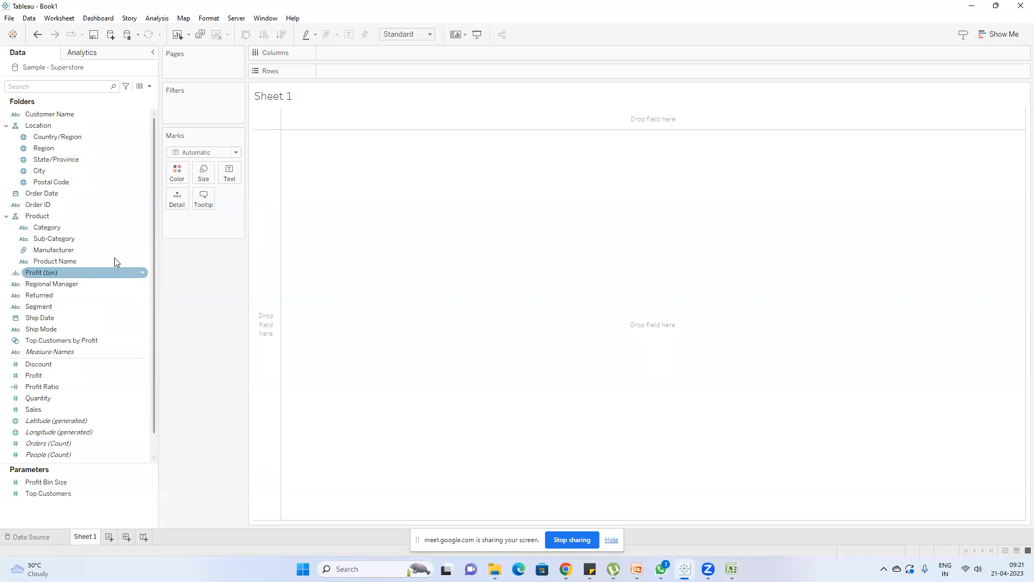
click(149, 86)
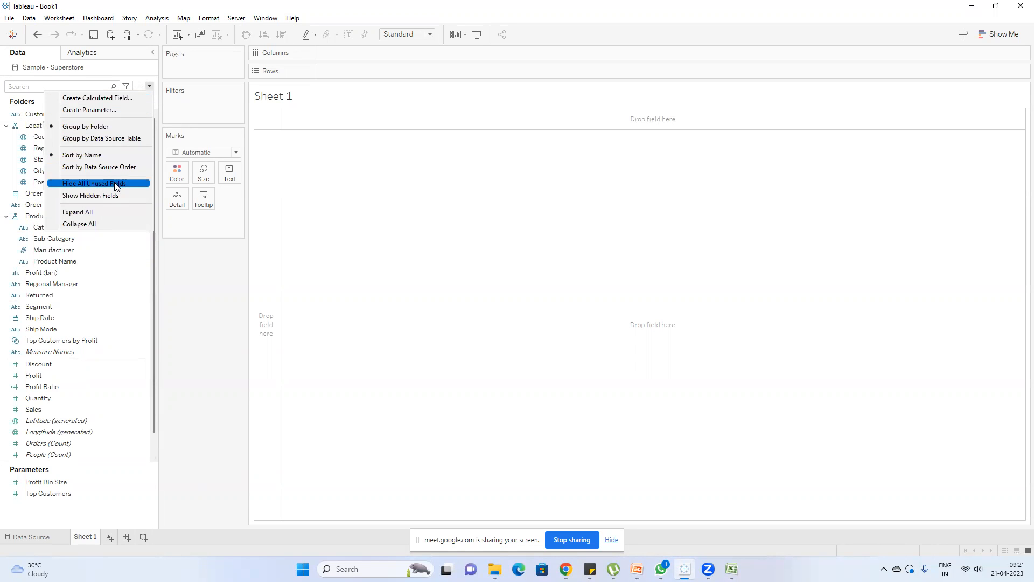
click(147, 318)
right_click(147, 318)
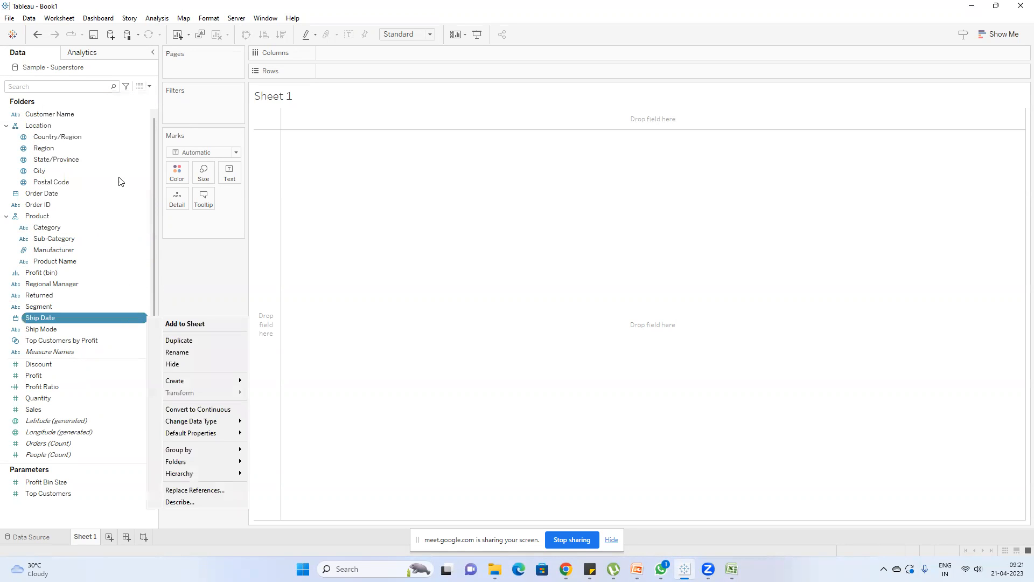
- Create a folder named Ship Folder from the Customer Name field in the Data pane
right_click(124, 110)
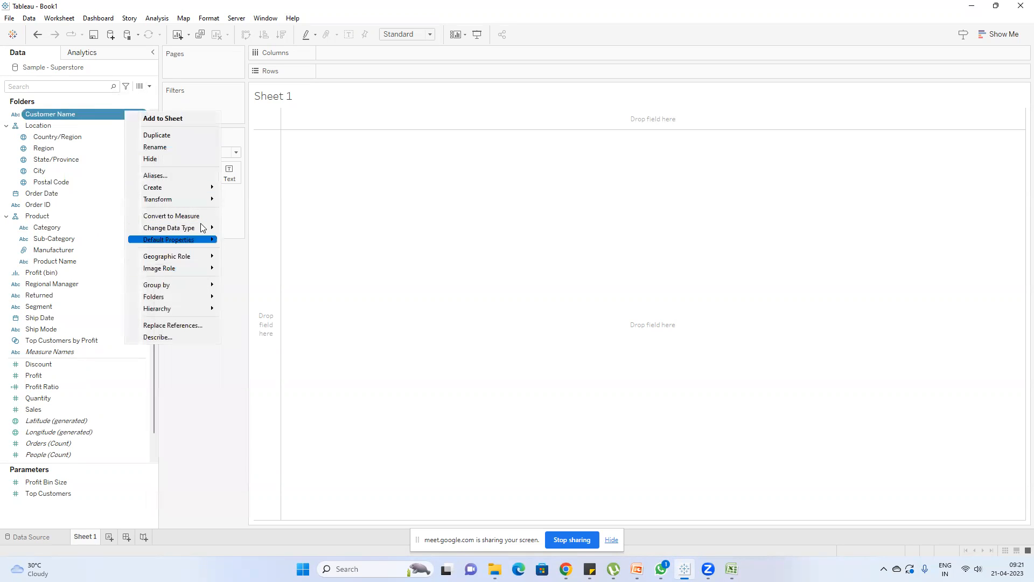
mouse_move(201, 189)
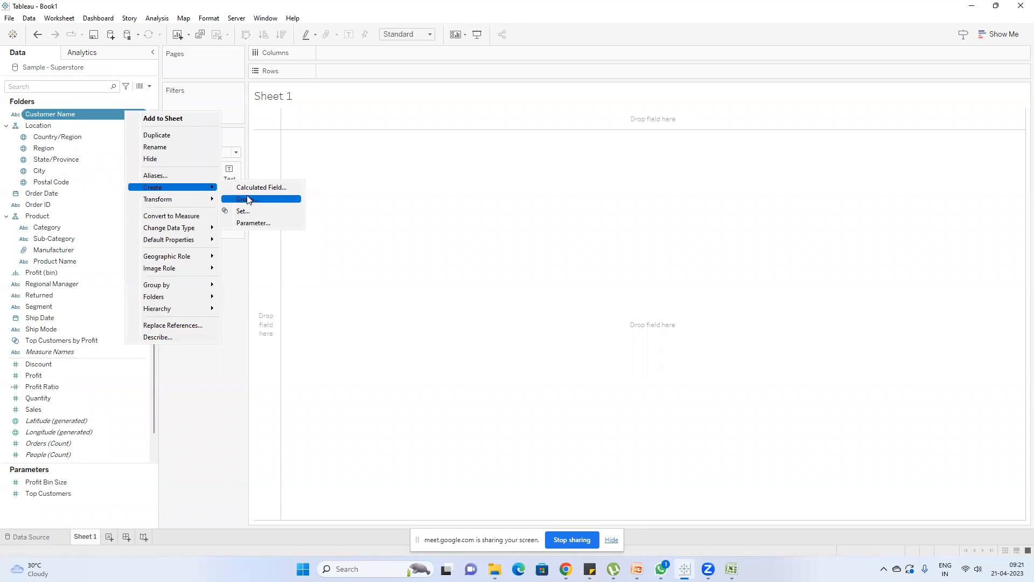
mouse_move(207, 297)
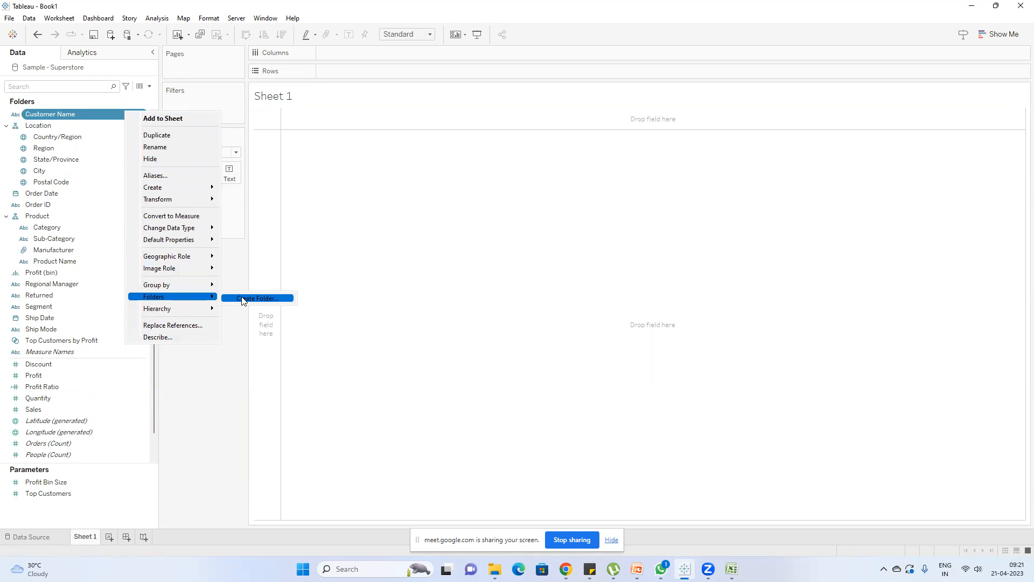
click(242, 300)
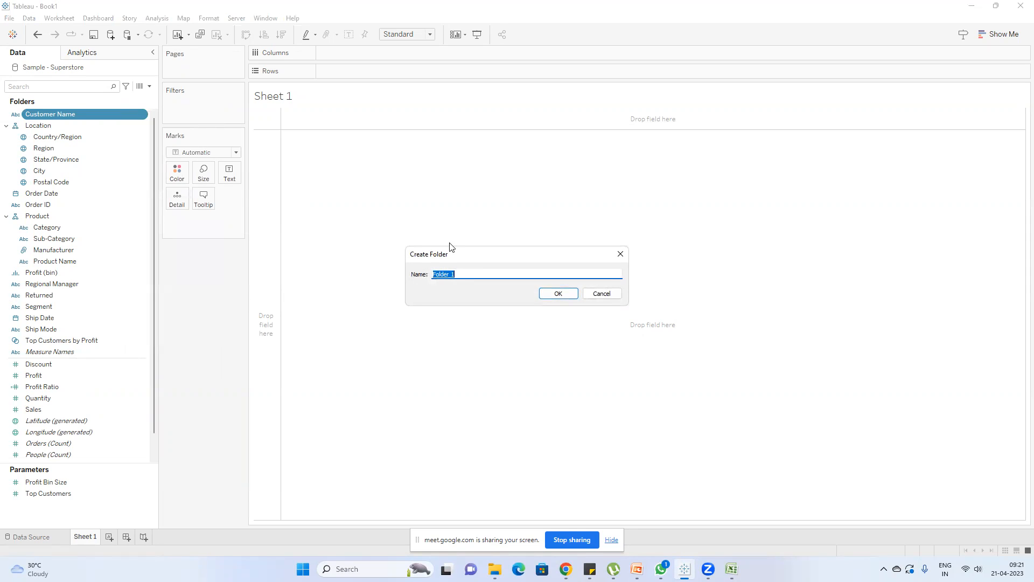
text(Ship)
click(556, 294)
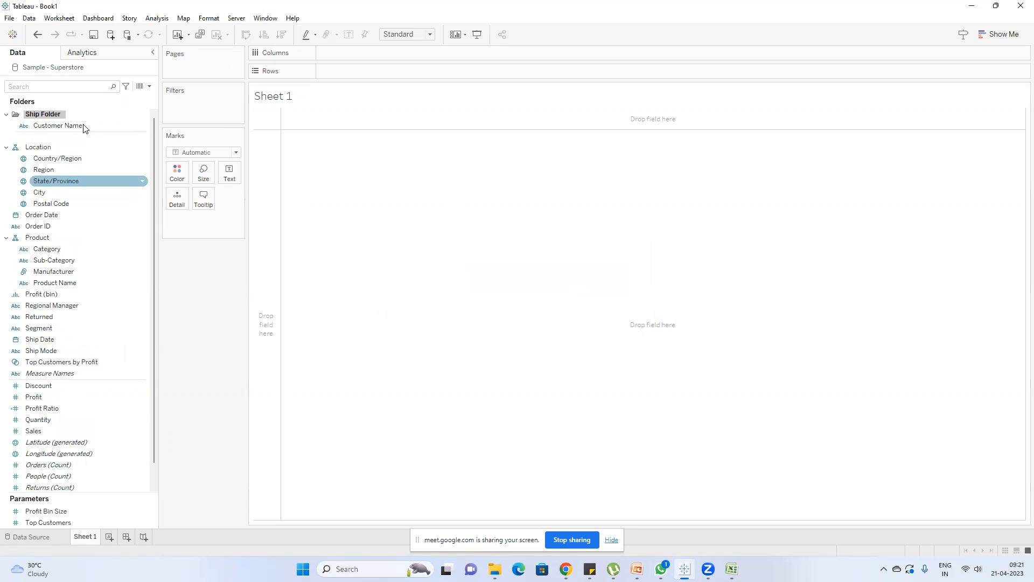
- Remove the Customer Name field from Ship Folder while keeping the folder
right_click(68, 121)
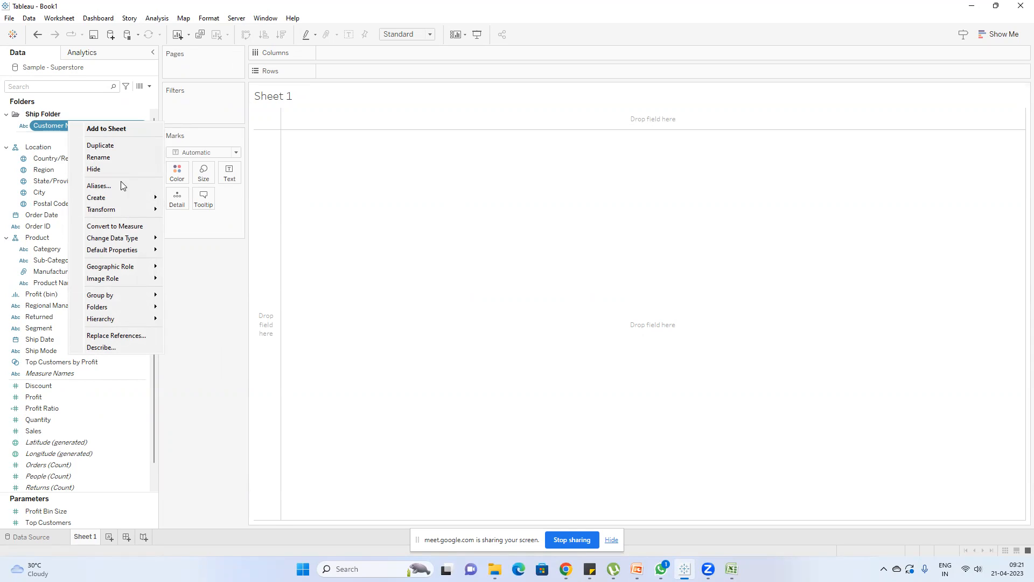
mouse_move(139, 307)
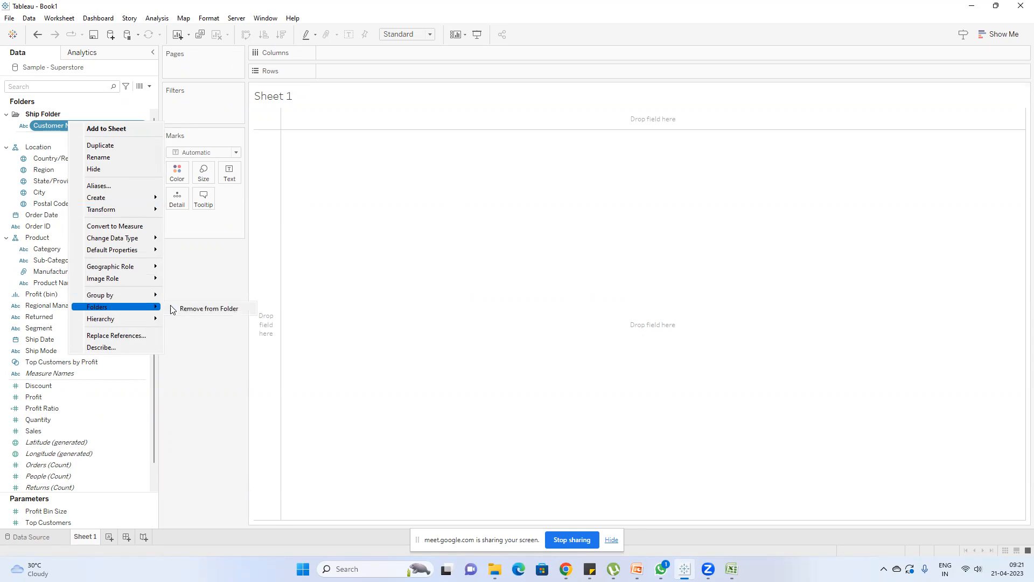
click(186, 308)
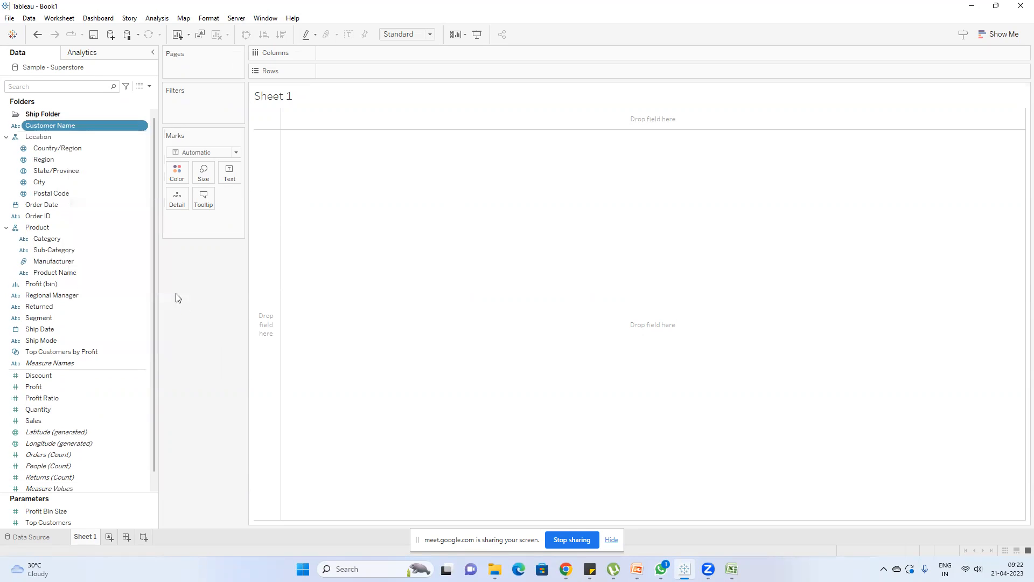
- Add the Ship Date field to the existing Ship Folder
click(48, 111)
click(62, 328)
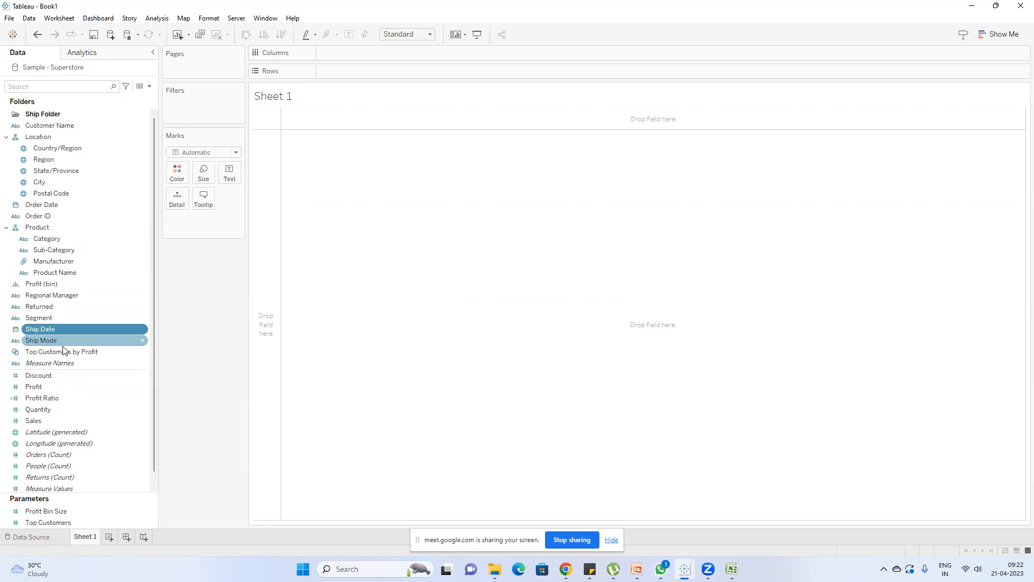
right_click(63, 329)
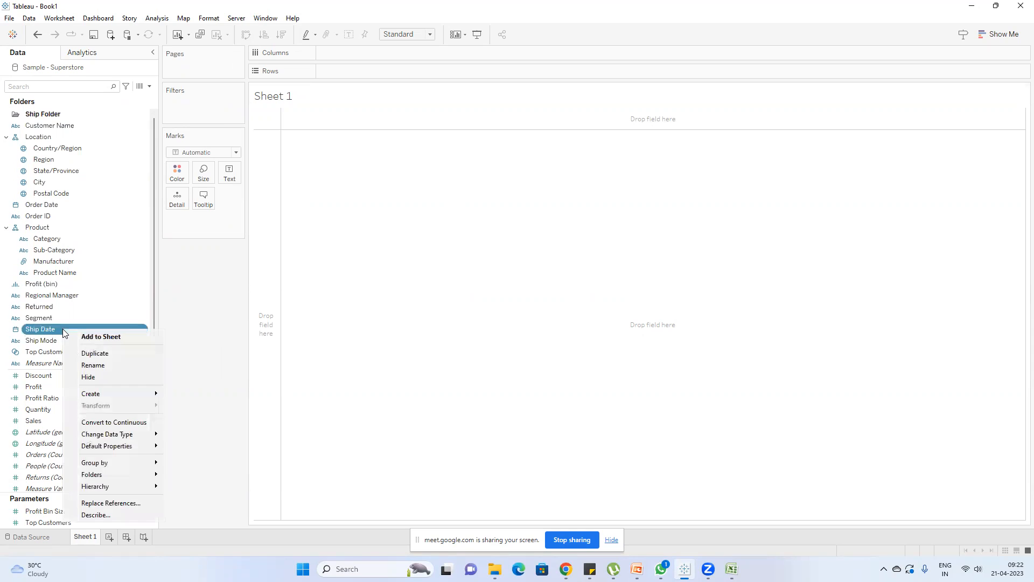
mouse_move(128, 477)
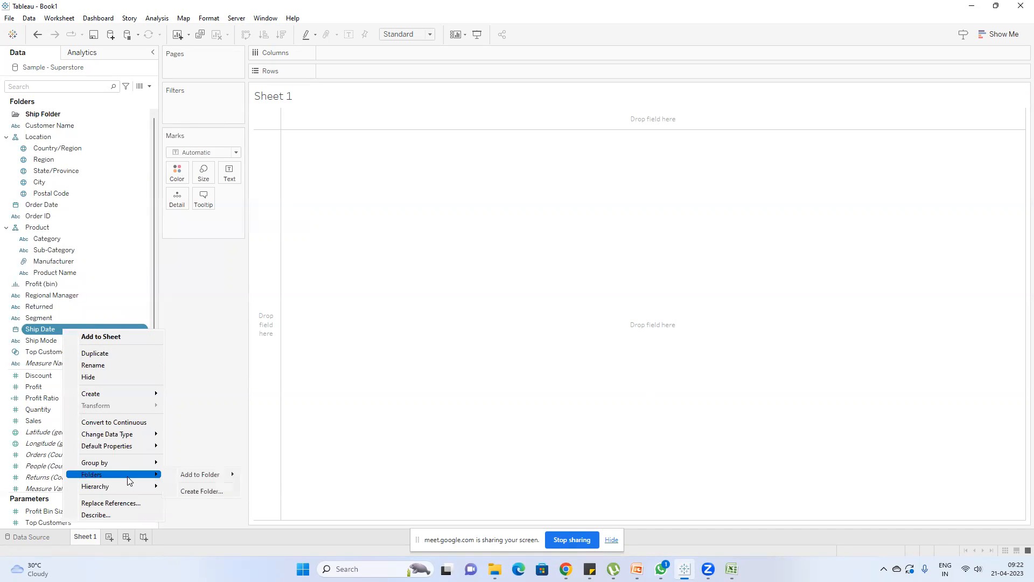
mouse_move(214, 479)
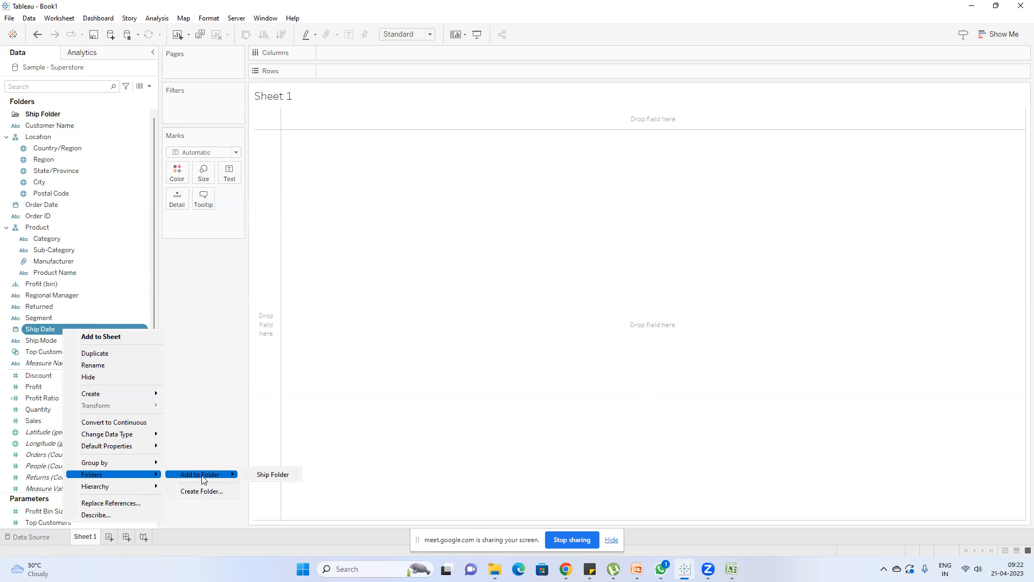
click(264, 475)
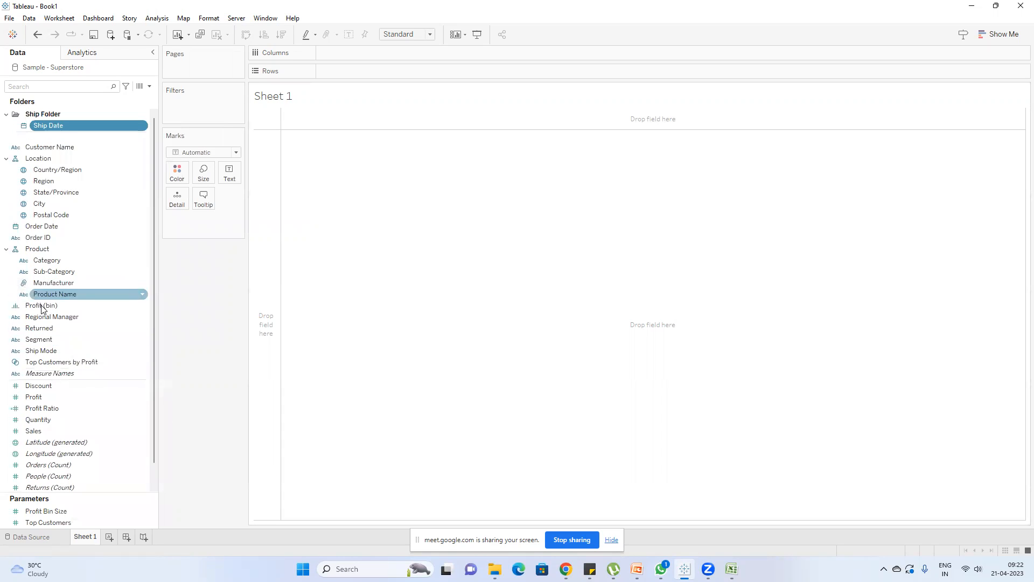
- Add the Ship Mode field to Ship Folder, and collapse and re-expand the folder
scroll(48, 323, down, 1)
right_click(50, 326)
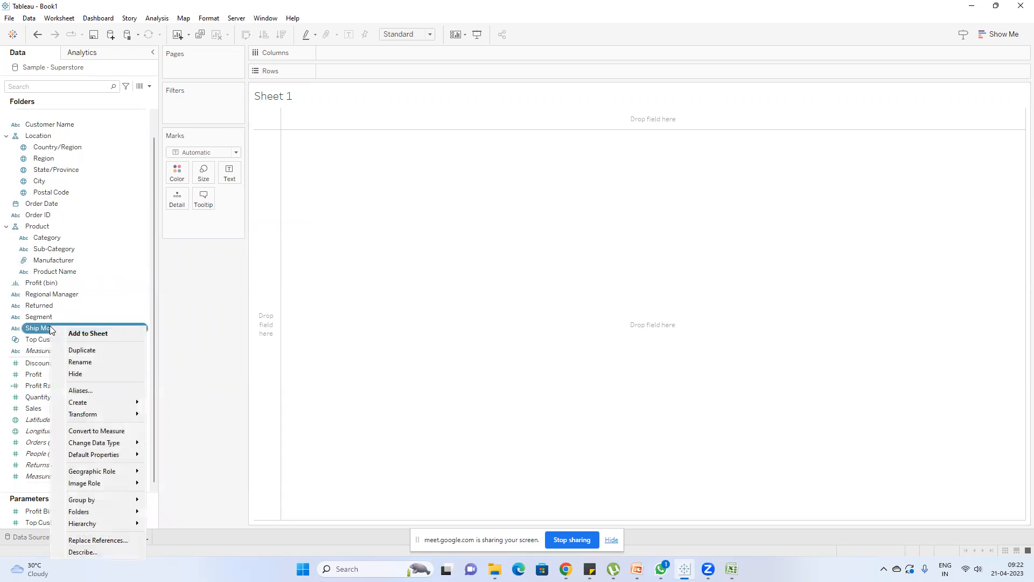
mouse_move(108, 511)
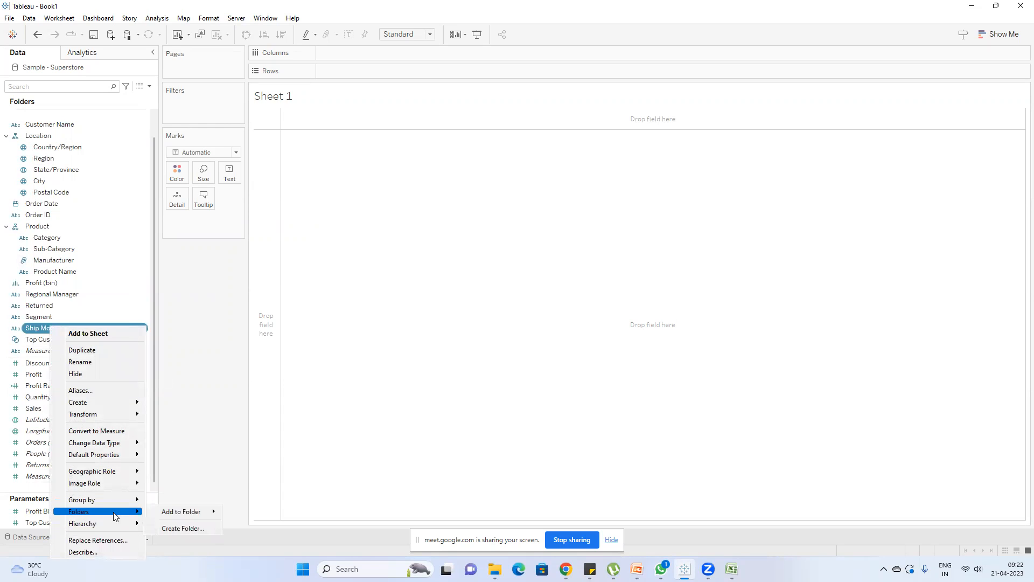
mouse_move(196, 512)
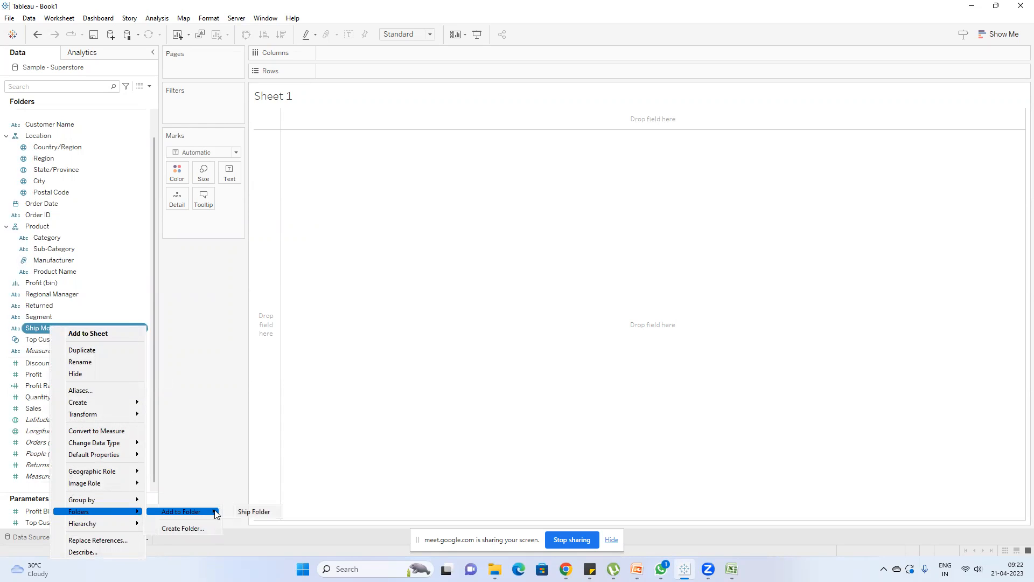
click(254, 512)
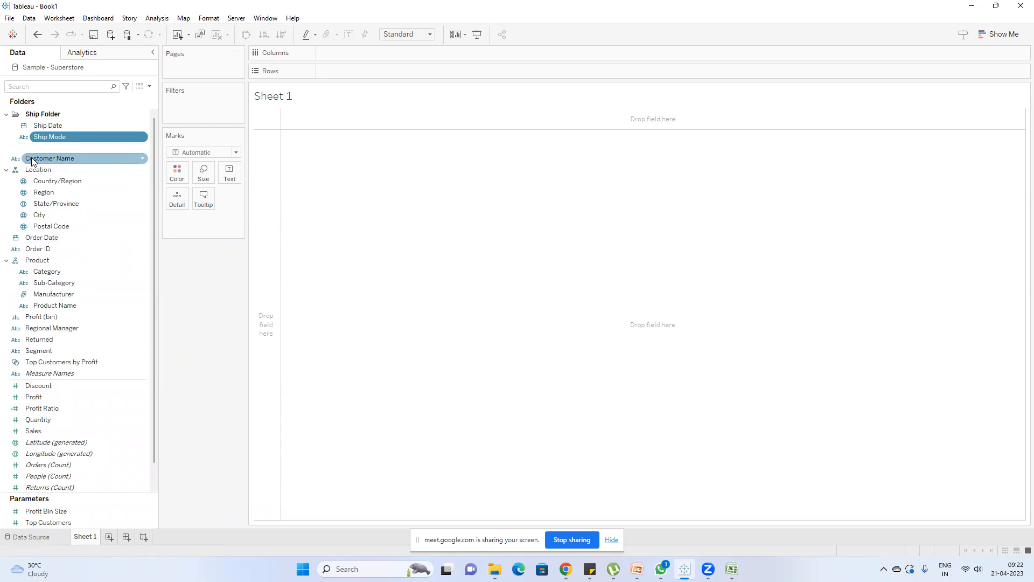
click(5, 115)
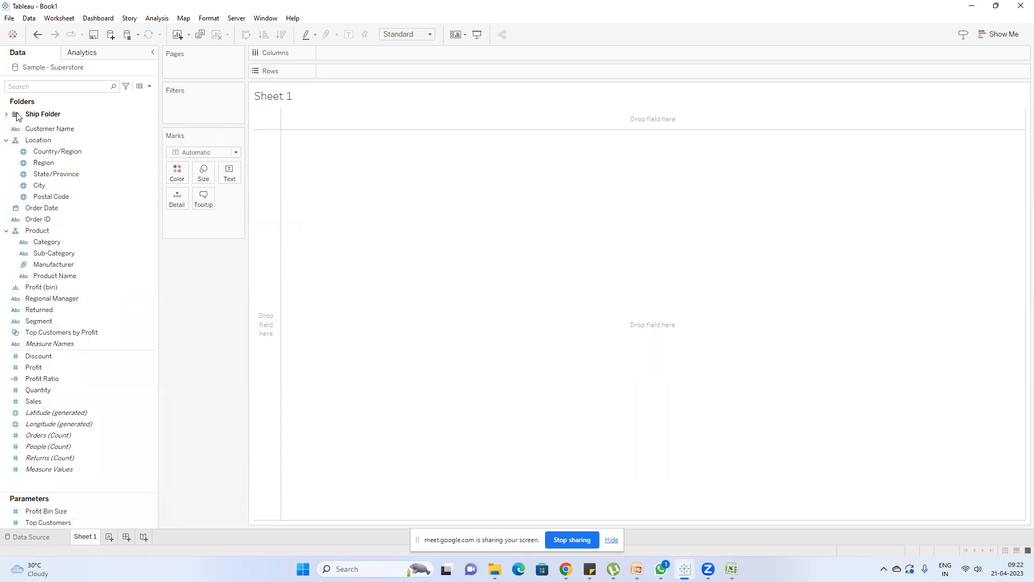
click(6, 114)
- Remove Ship Mode and Ship Date from Ship Folder and delete the emptied folder
right_click(51, 137)
mouse_move(116, 325)
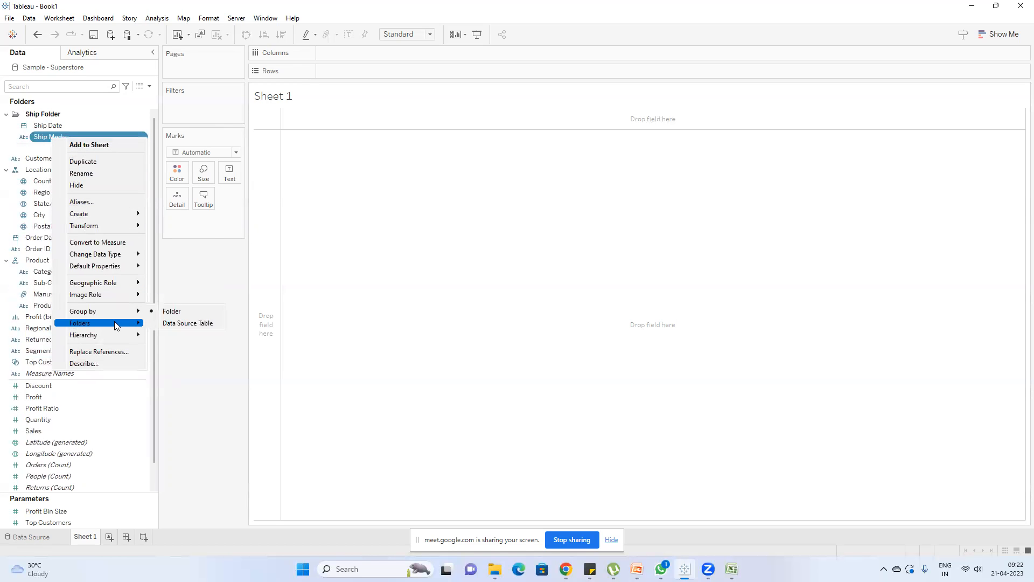
click(163, 325)
right_click(56, 125)
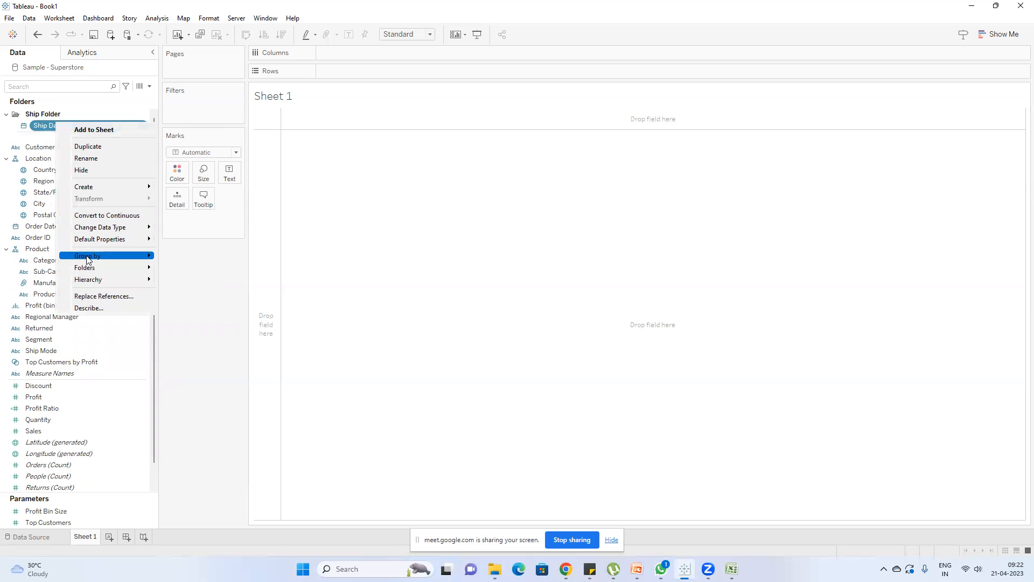
mouse_move(91, 267)
click(204, 271)
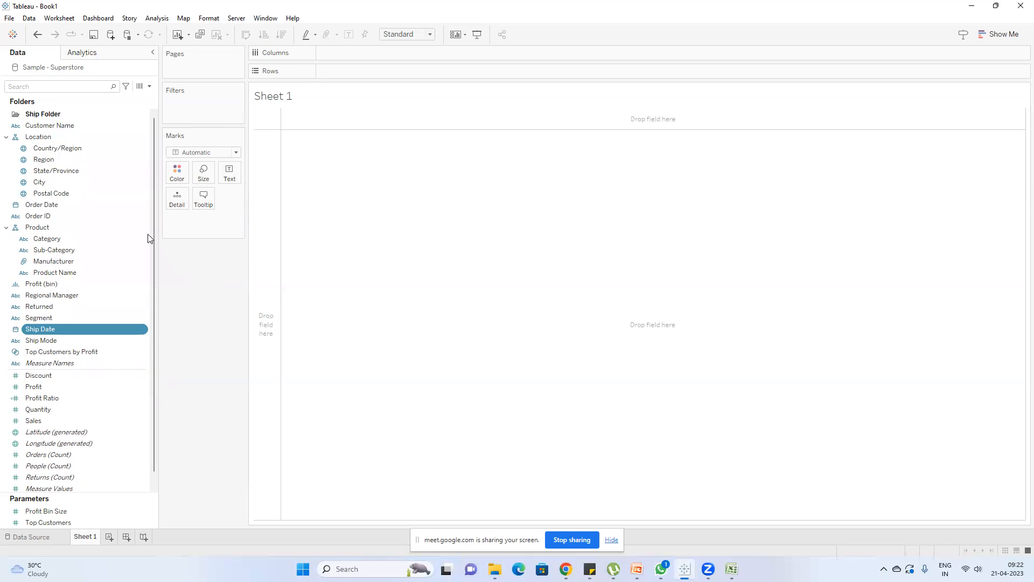
right_click(53, 114)
click(93, 129)
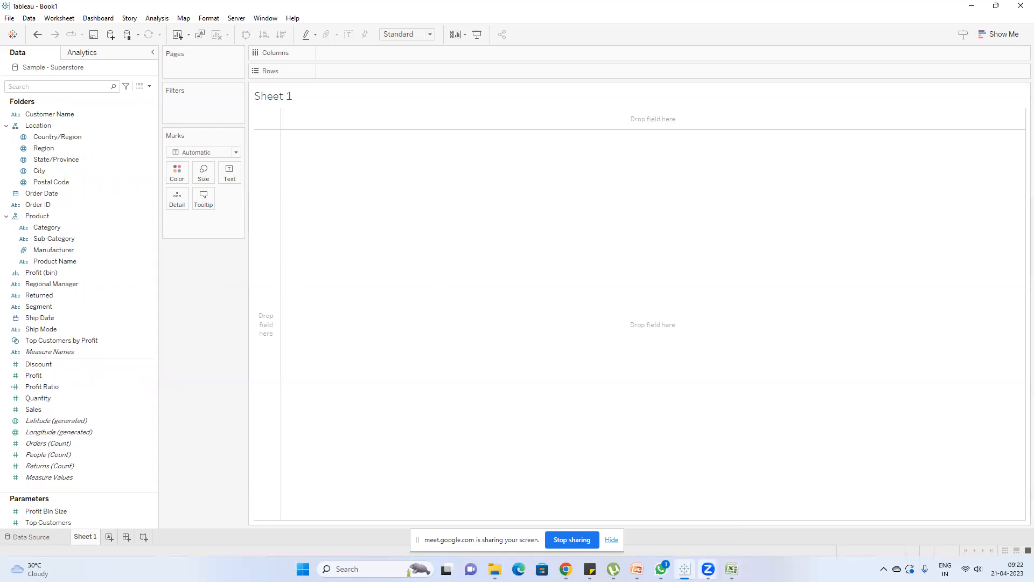
- Switch to the PowerPoint slide, highlight the words about organizing the Data pane, and return to Tableau
mouse_move(685, 569)
click(638, 569)
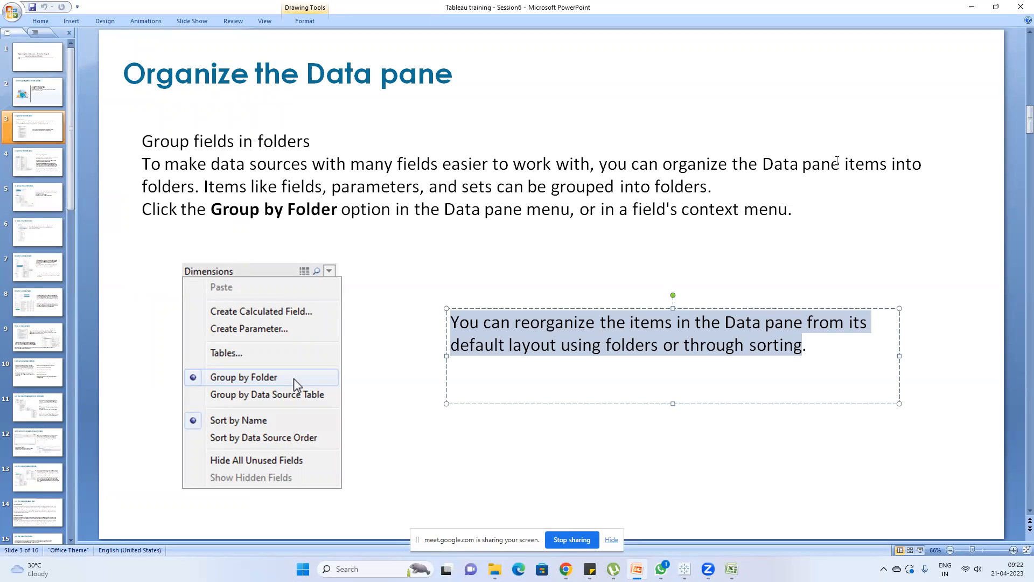
click(836, 162)
drag(837, 163, 664, 165)
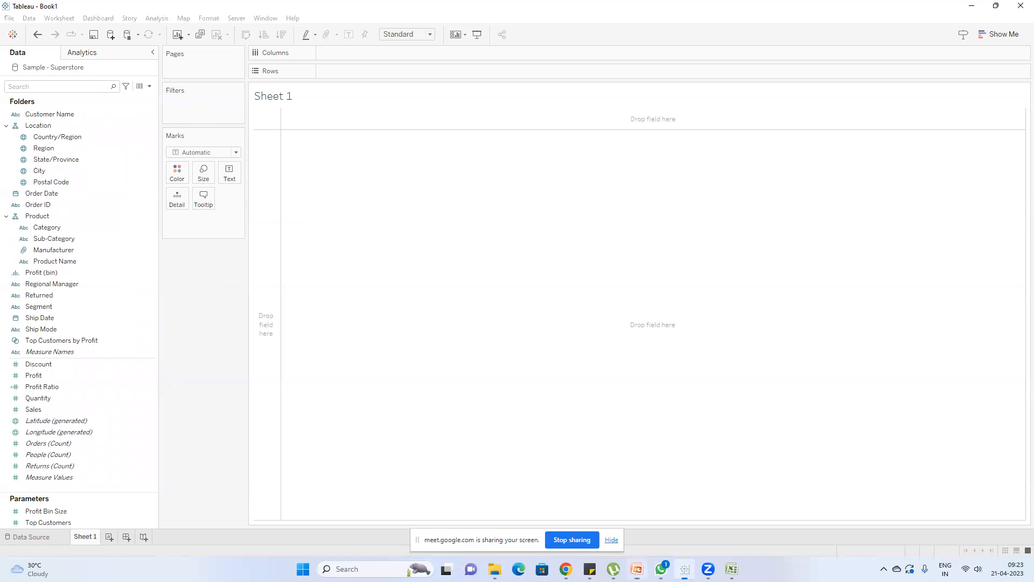
key(alt+Tab)
- Try placing Order ID on the Tooltip mark and clear the sheet
click(49, 193)
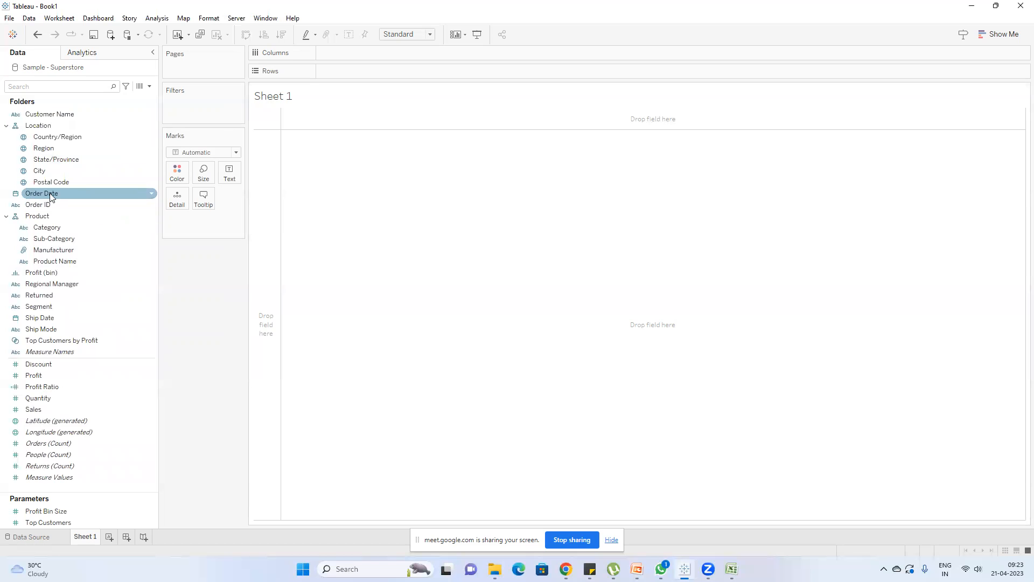
drag(155, 205, 193, 206)
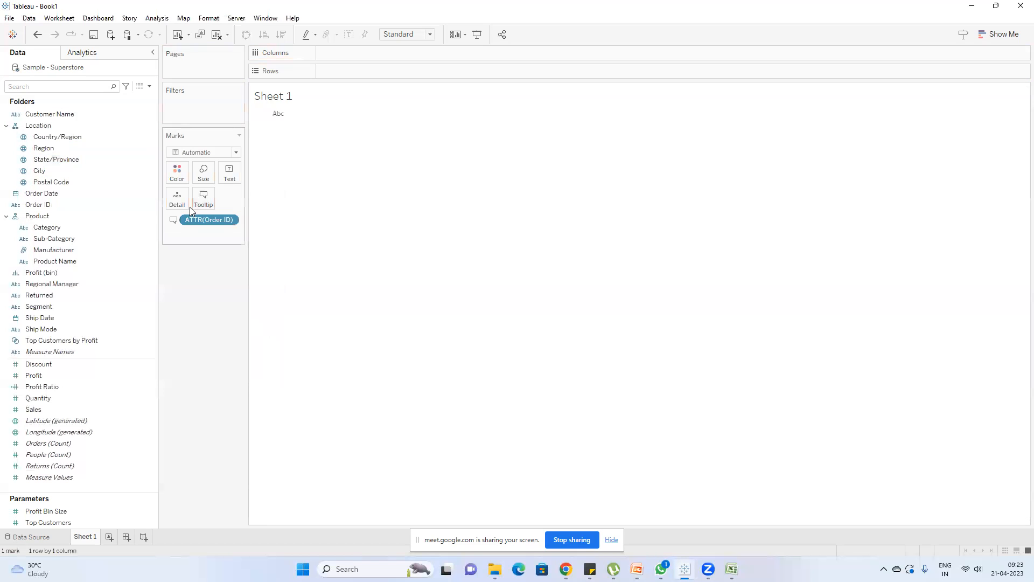
click(218, 36)
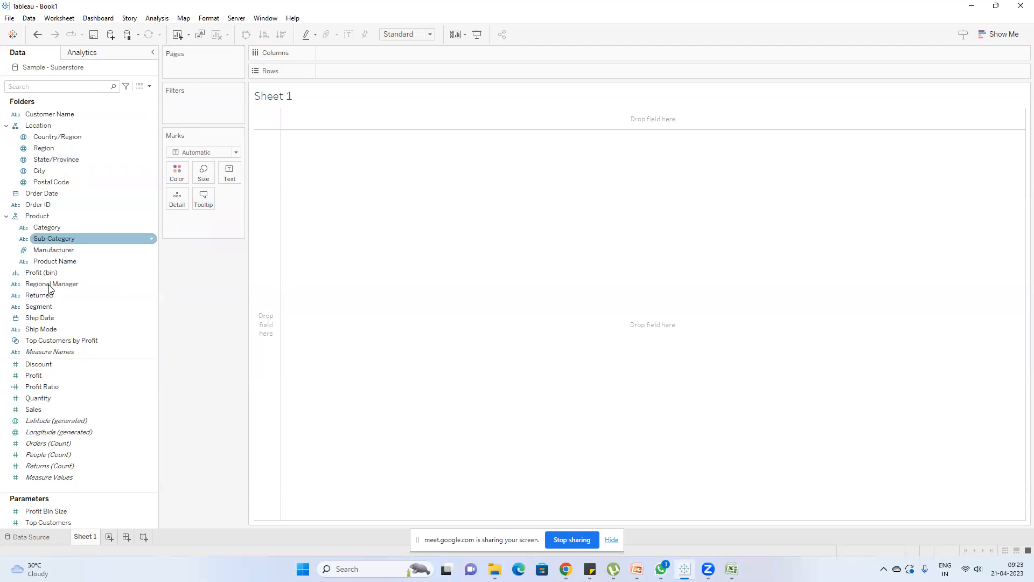
- Collapse and re-expand the Location hierarchy, and create a folder named Ship Info from the Ship Date field
click(7, 127)
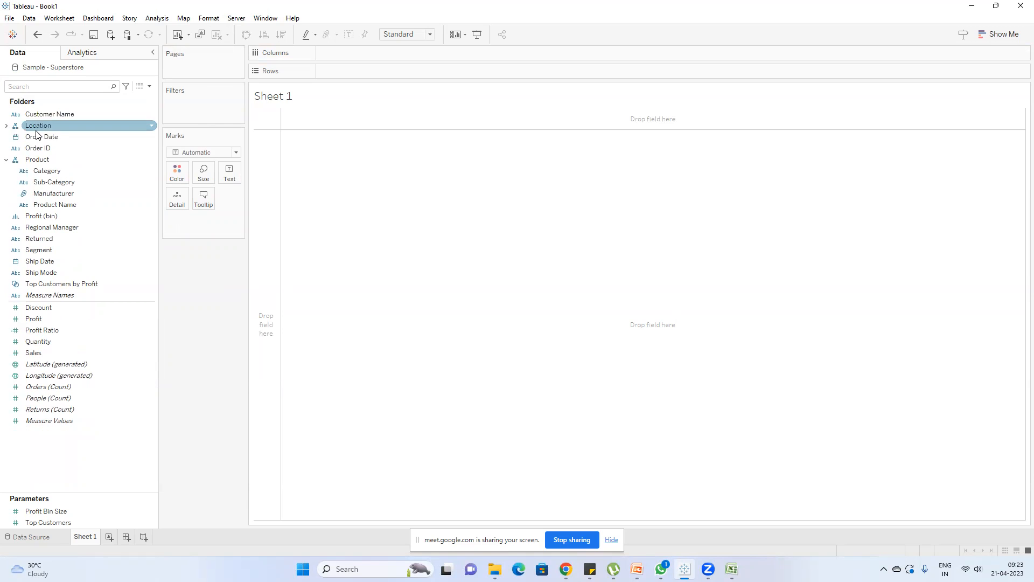
click(7, 126)
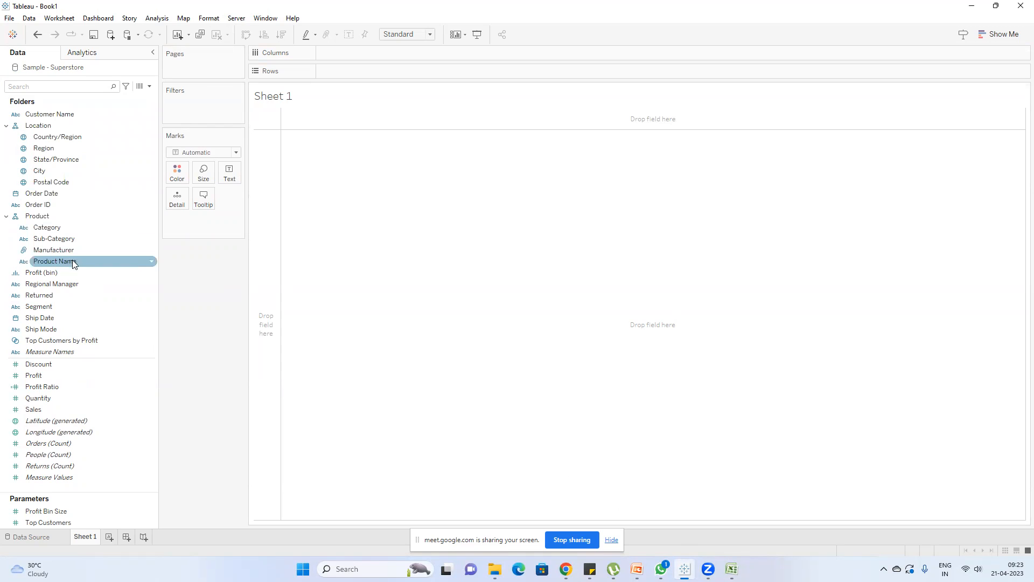
right_click(63, 317)
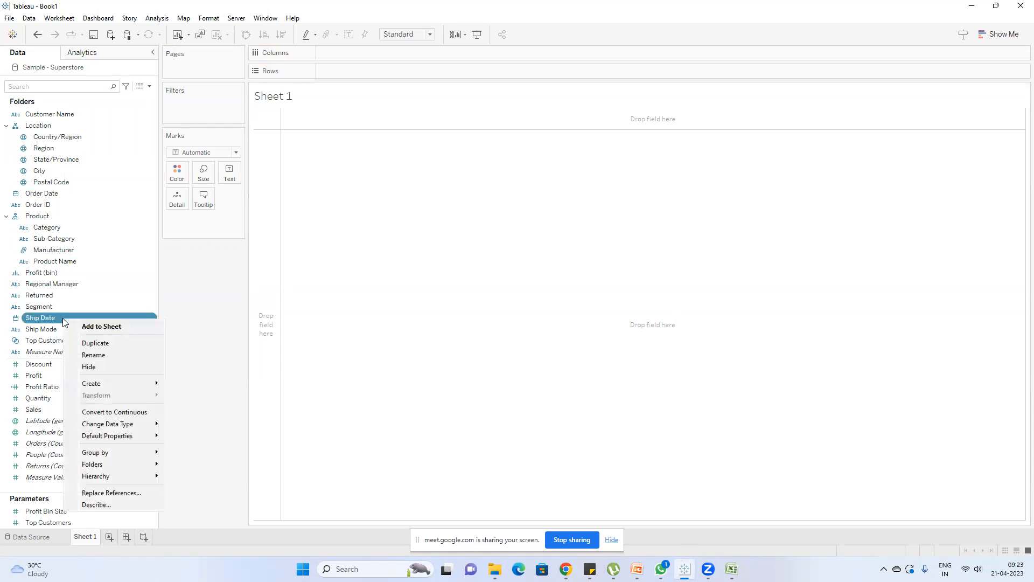
mouse_move(132, 460)
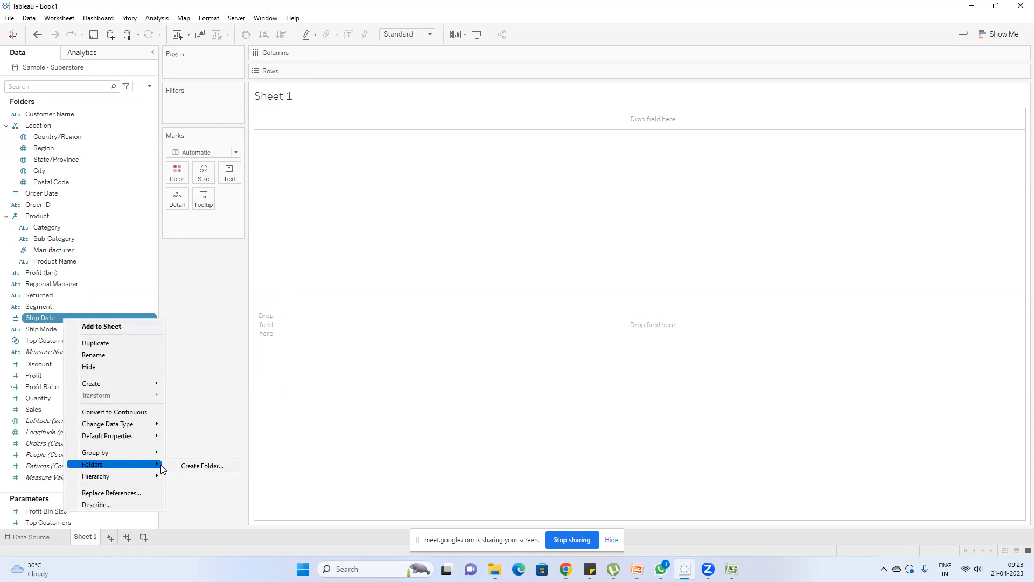
click(190, 465)
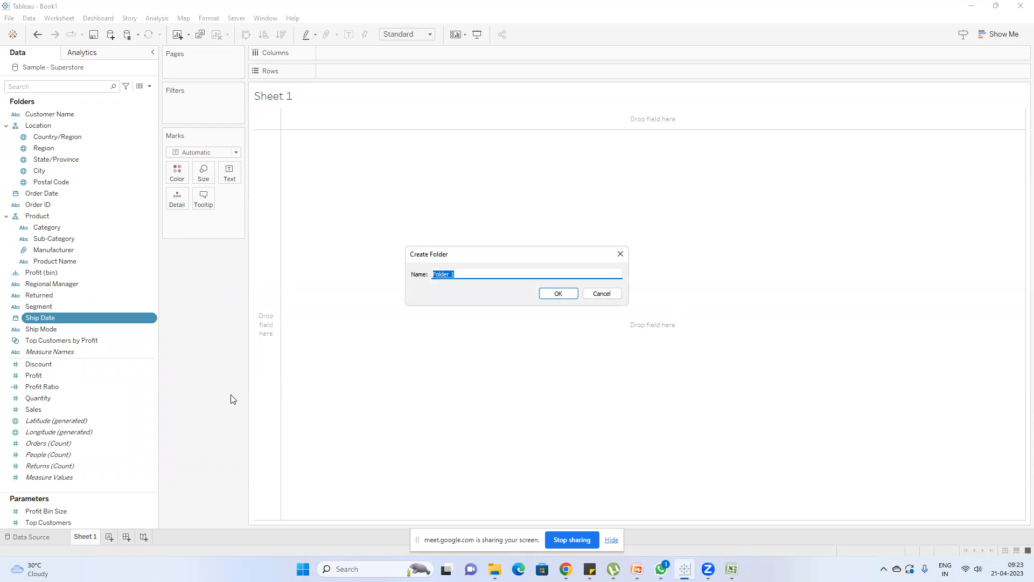
text(A)
text(hip Info)
click(561, 295)
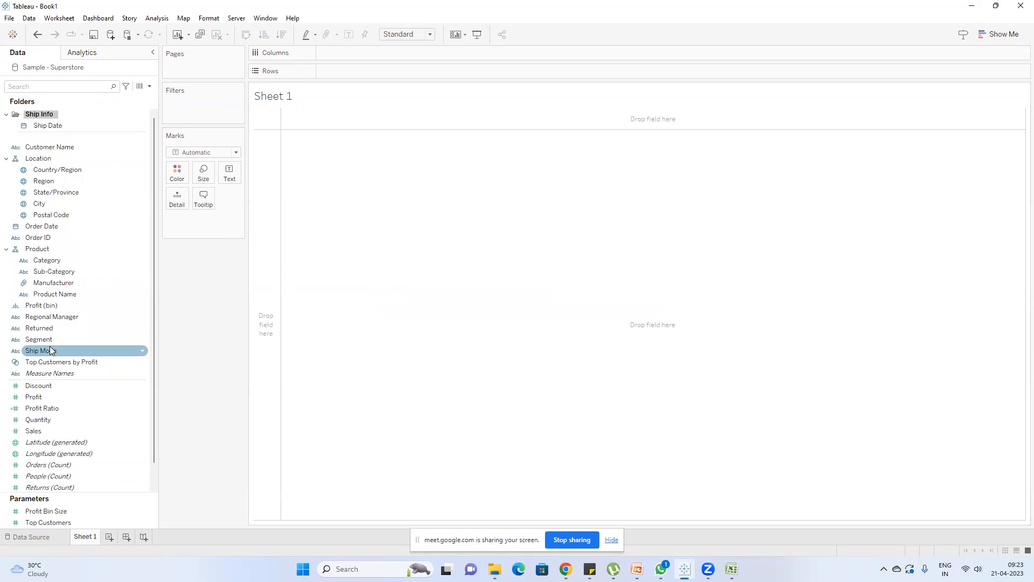
- Add the Ship Mode field to the Ship Info folder
right_click(48, 347)
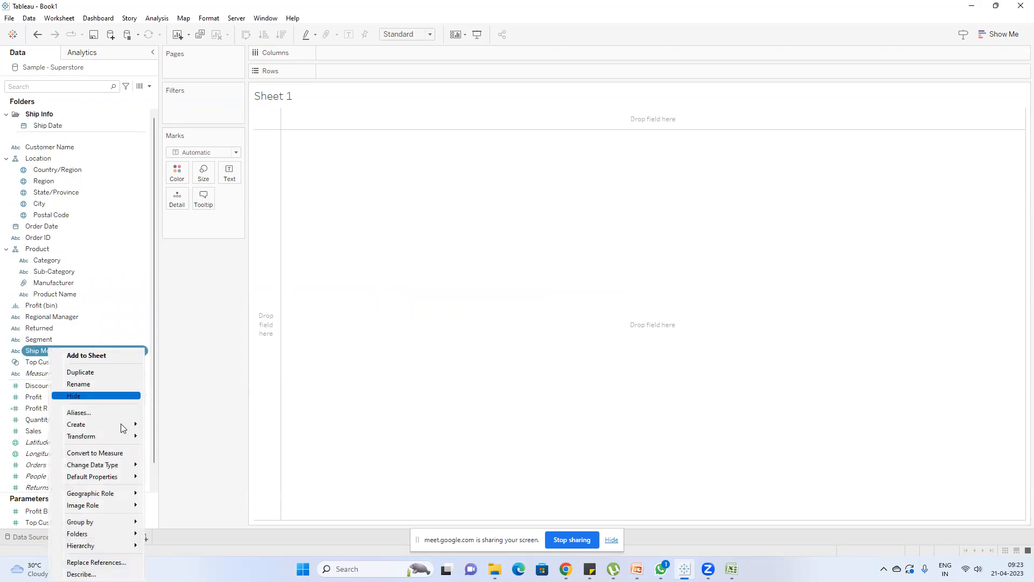
mouse_move(108, 533)
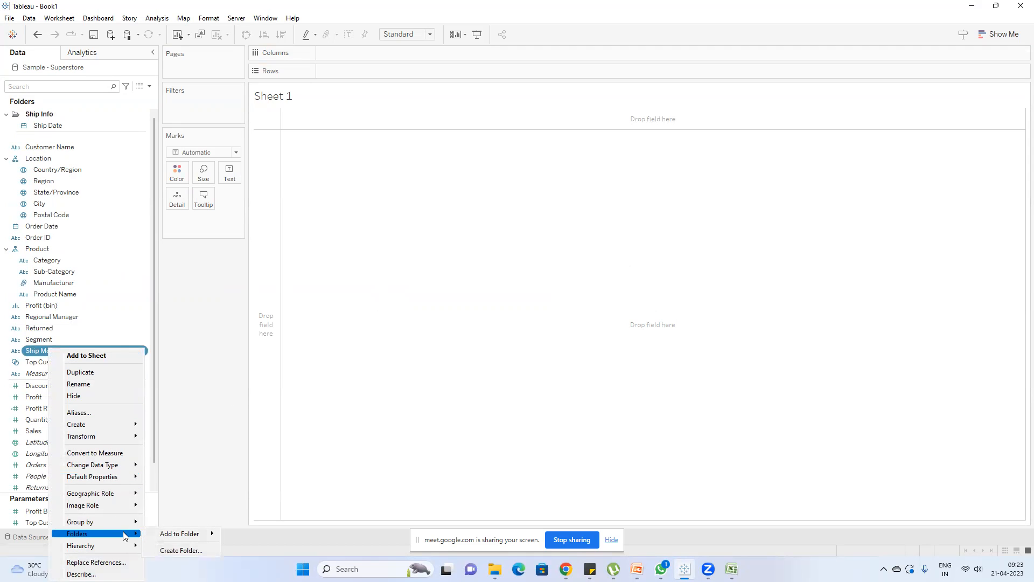
click(245, 534)
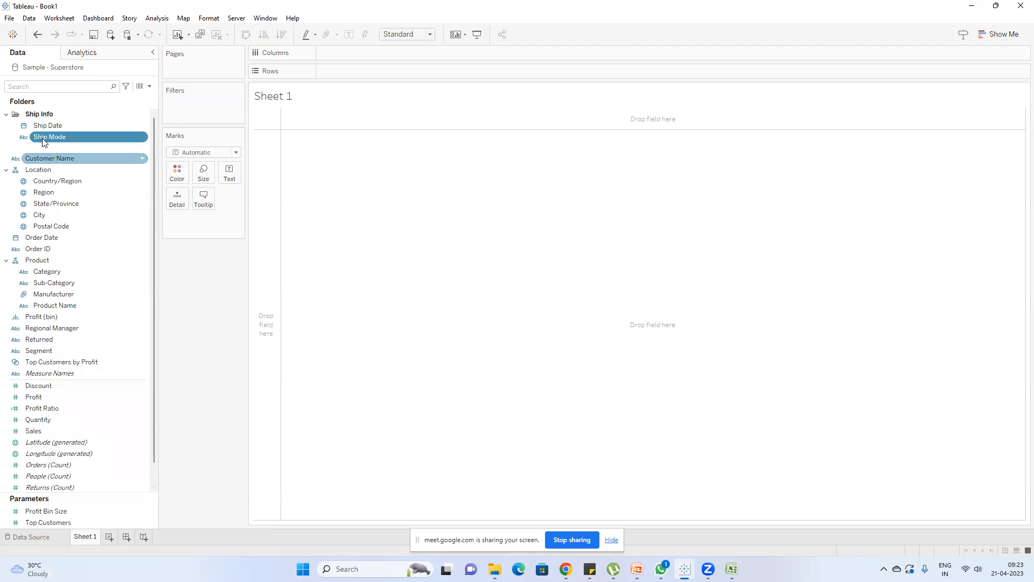
- Add Ship Mode to Rows and Ship Date to Columns from the Ship Info folder, and clear the sheet
double_click(53, 136)
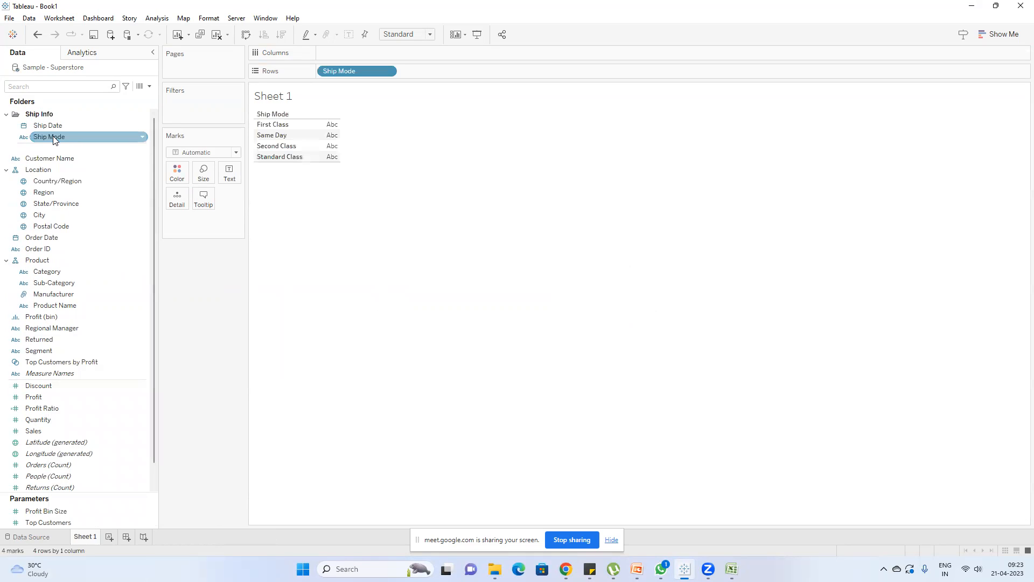
double_click(61, 127)
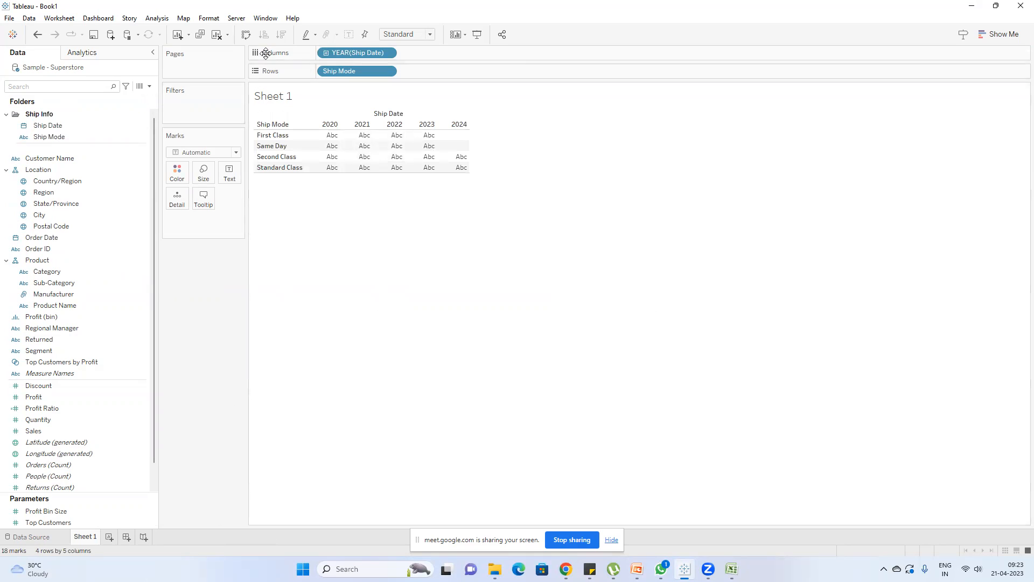
click(217, 35)
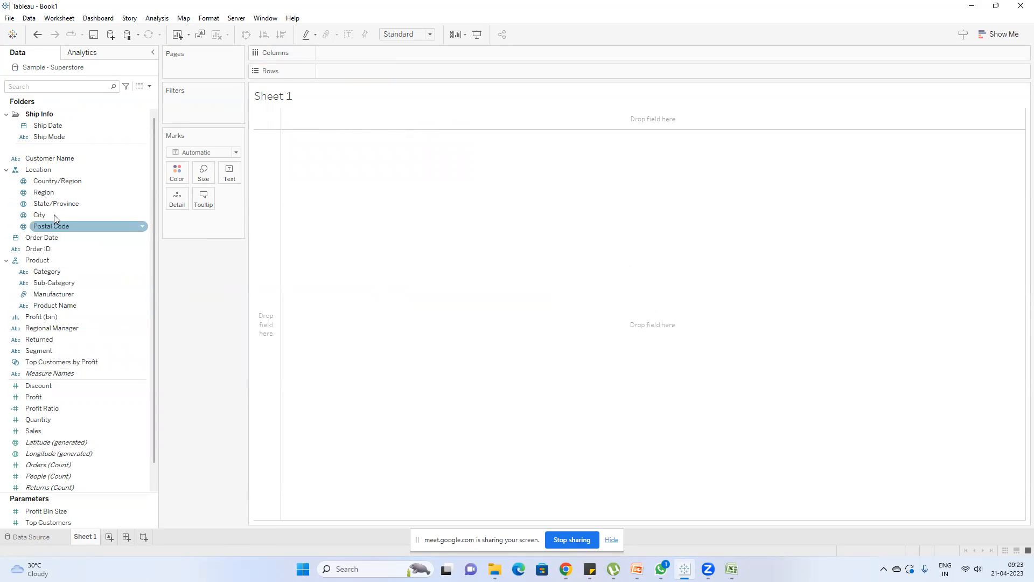
- Place Country/Region from the Location hierarchy on Rows and open a blank Notepad document
mouse_move(66, 185)
mouse_down()
mouse_move(402, 129)
mouse_move(368, 70)
mouse_up()
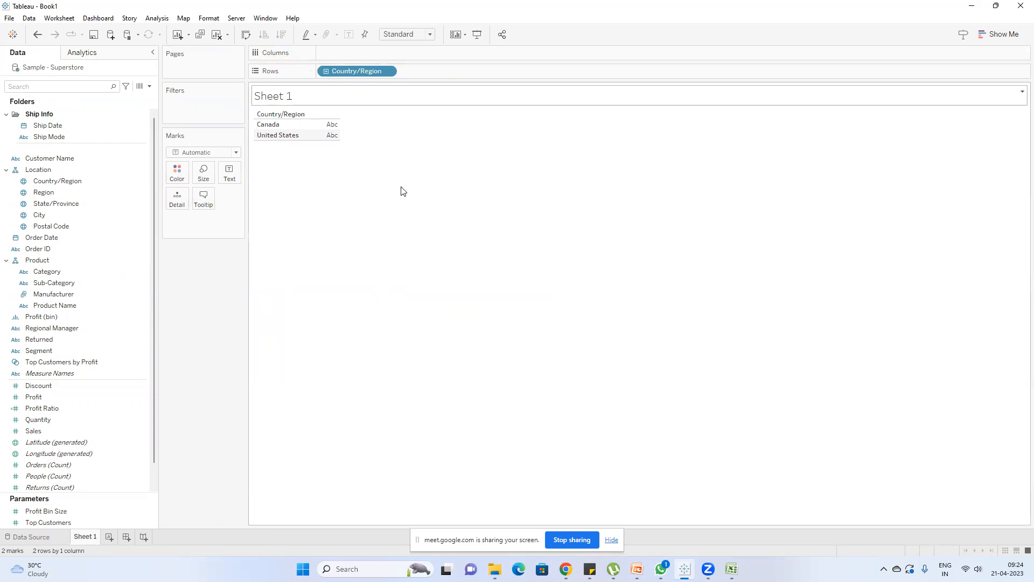
key(super)
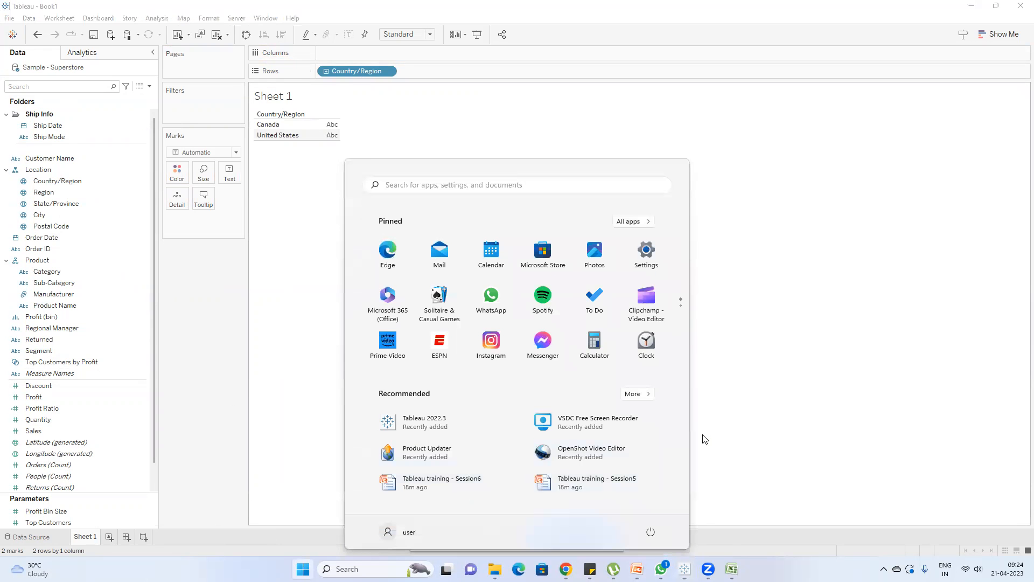
text(notepad)
key(Return)
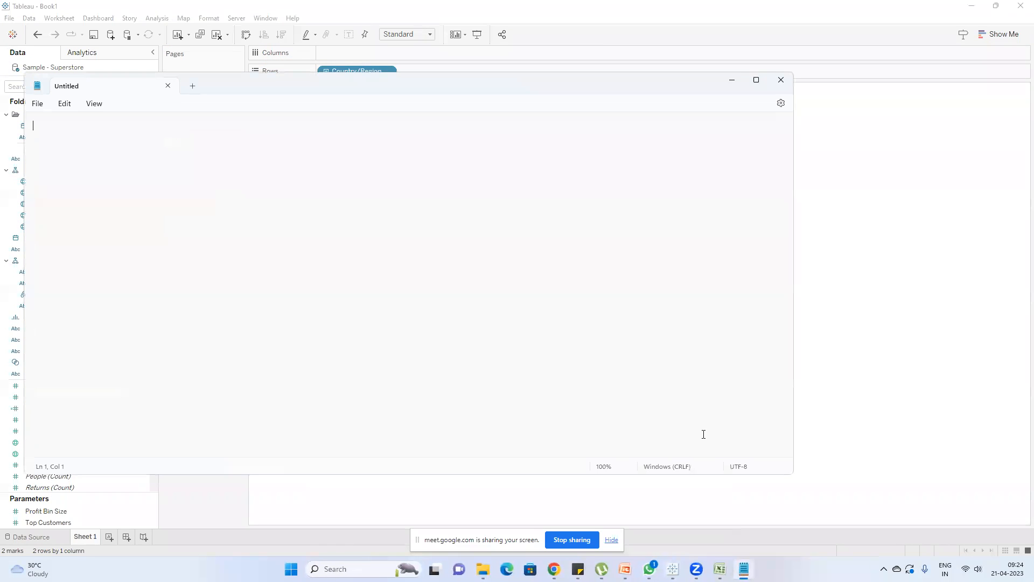
- Write the lines "Manager - 1" and "super visors - 10" in the note, separated by a blank line
text(Manager  super)
key(BackSpace)
key(BackSpace)
key(BackSpace)
key(BackSpace)
key(BackSpace)
key(BackSpace)
text(1)
key(BackSpace)
key(BackSpace)
key(Return)
key(Return)
text(super visors - 100)
- Add the line "For each super visor 100 emp =10*100 =1000 employees" to the note and return to Tableau
text(each )
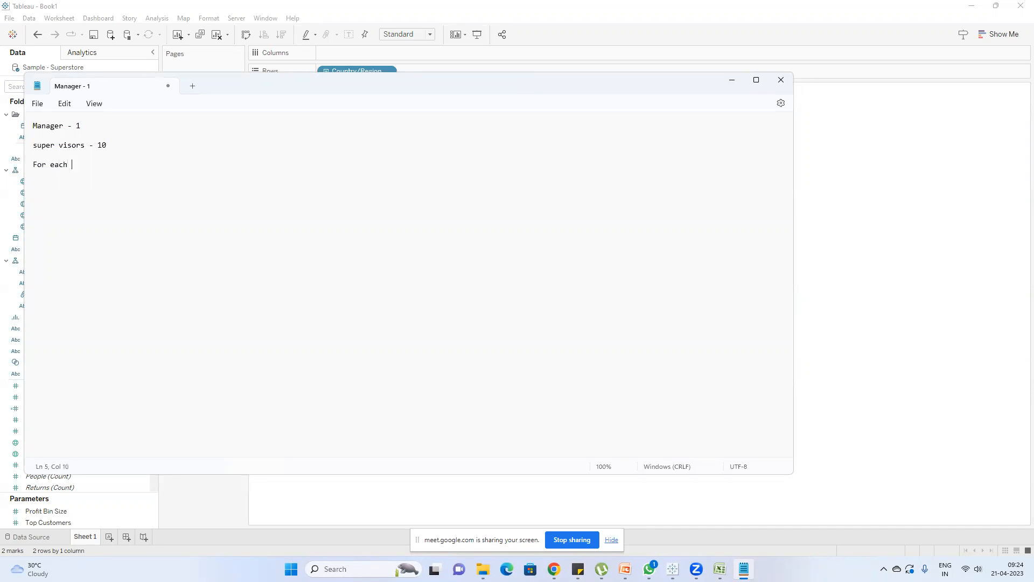
text(super visor 100 emp)
click(73, 124)
click(104, 146)
text(10*100 =101)
key(BackSpace)
text(00 employees)
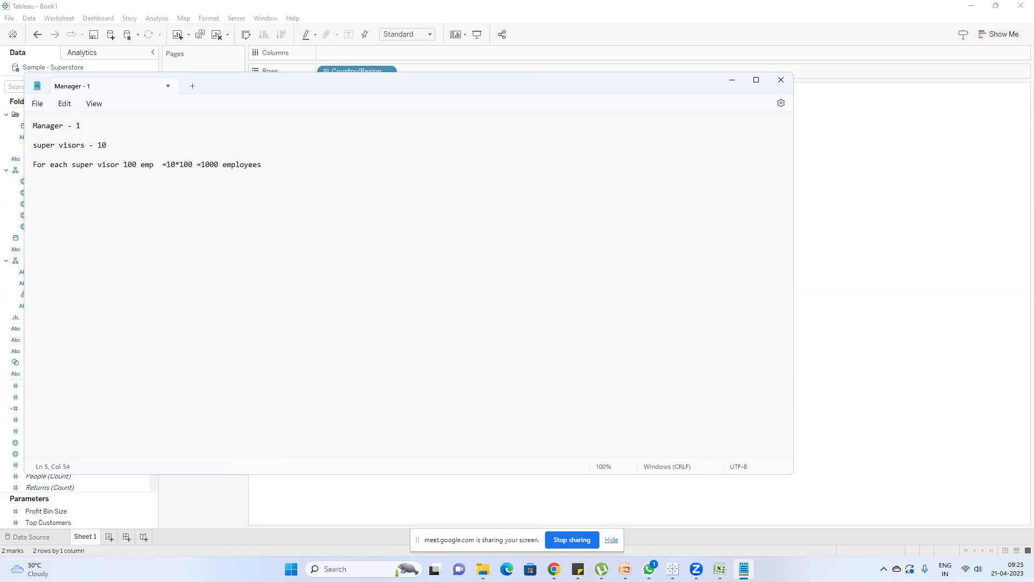
click(1015, 227)
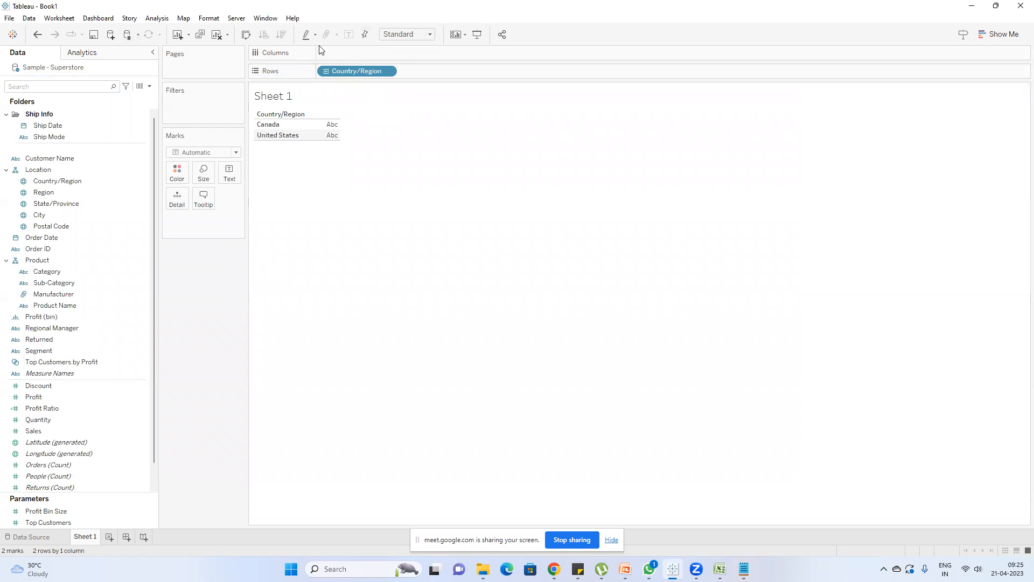
- Switch to Notepad and add the lines "Country - India" and "States - 29" below the employee example
key(alt+Tab)
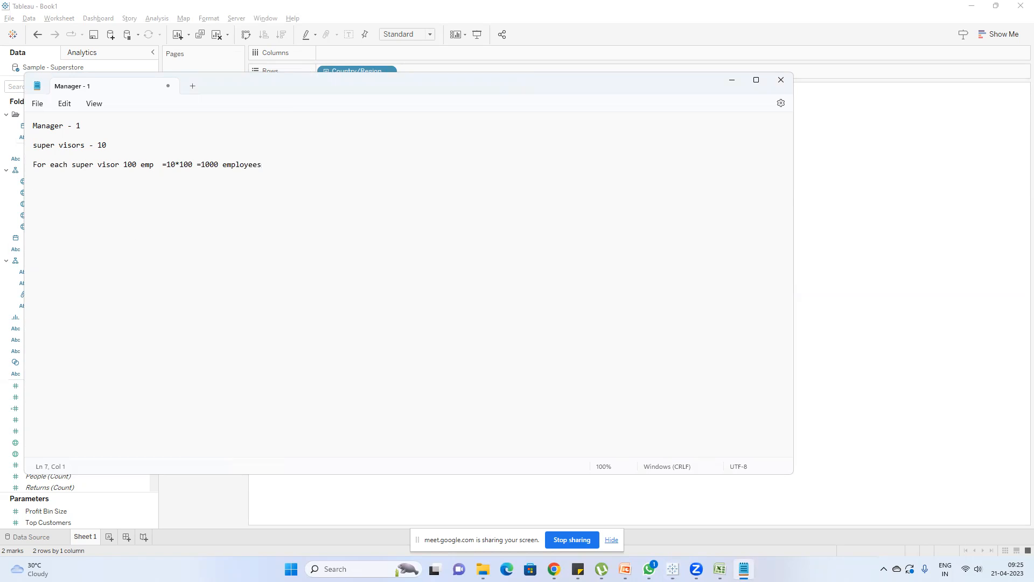
text(Country - India)
key(Return)
key(Return)
text(States - 29)
key(Return)
- Add the lines "each and every state" and "Telangana -21 district" under the States line
text(each and eve)
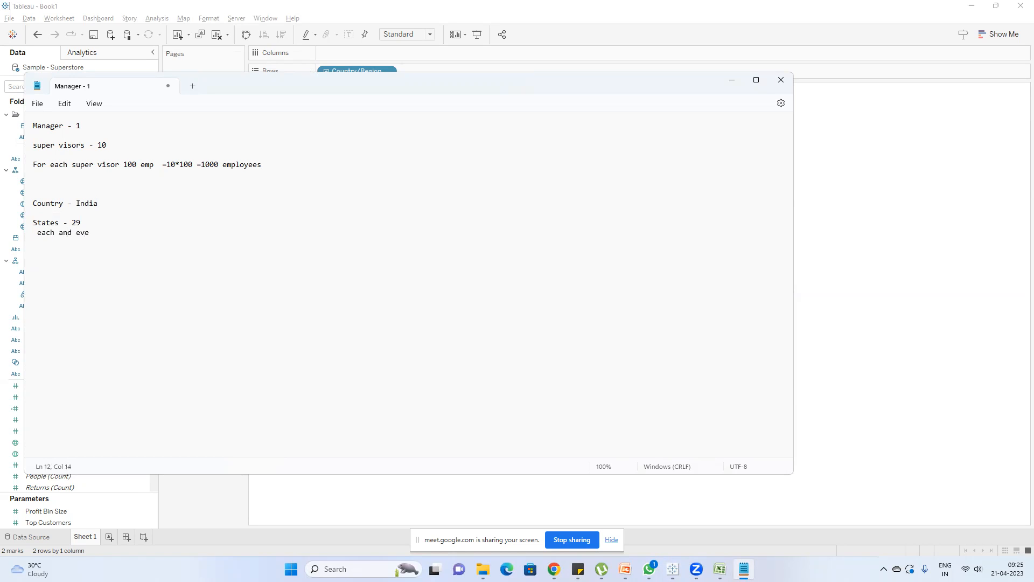
text(ry state)
key(Return)
text(Telange)
key(BackSpace)
text(an)
text(a -21 stat)
key(BackSpace)
key(BackSpace)
key(BackSpace)
key(BackSpace)
text(district)
- Finish the location example with the lines "cities" and "postal cde", and return to Tableau
text(cit)
text(ies)
key(Return)
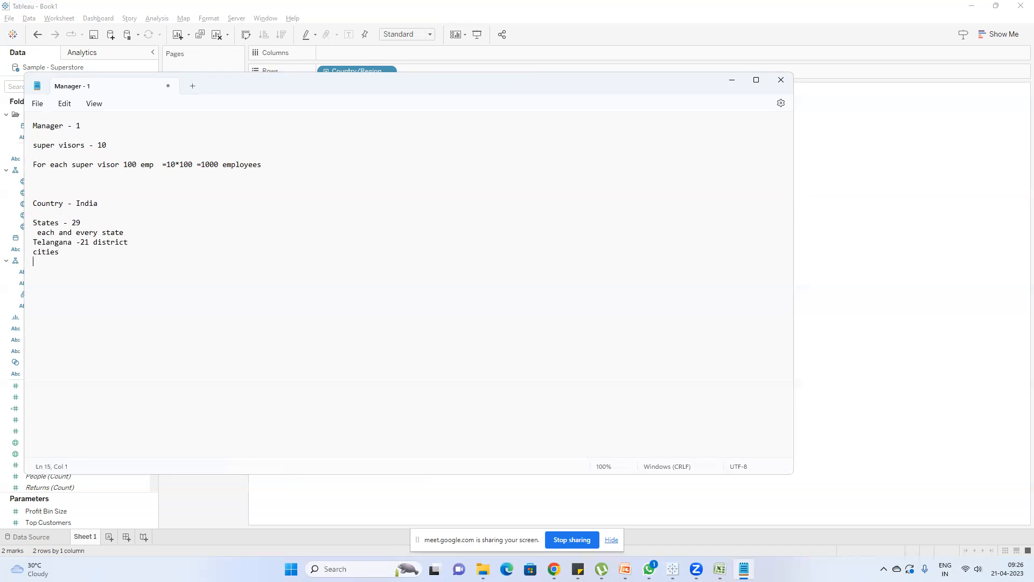
text(postal cde)
click(802, 119)
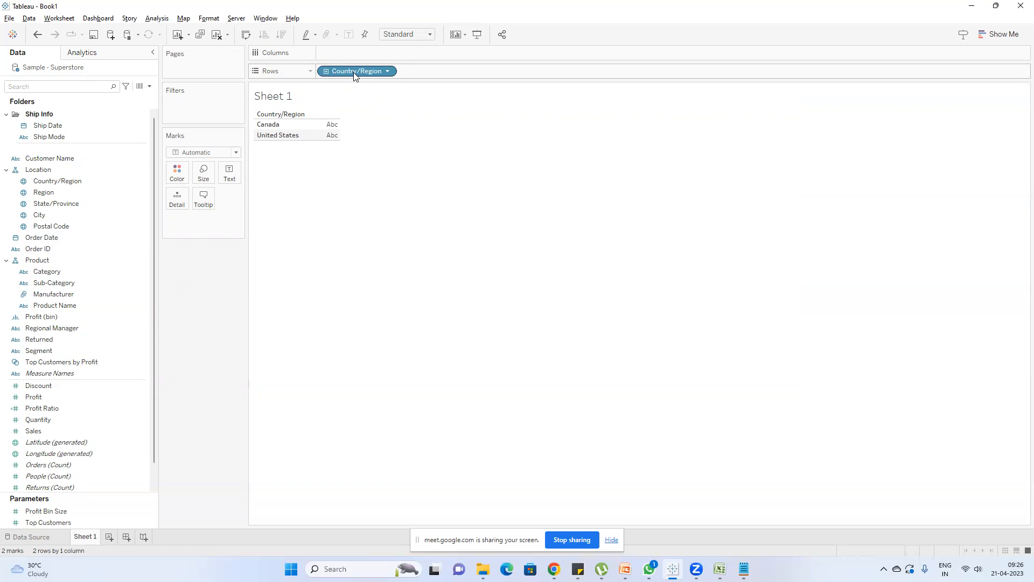
- Drill down from Country/Region on Rows through Region, State/Province and City to Postal Code, and clear the sheet
click(326, 72)
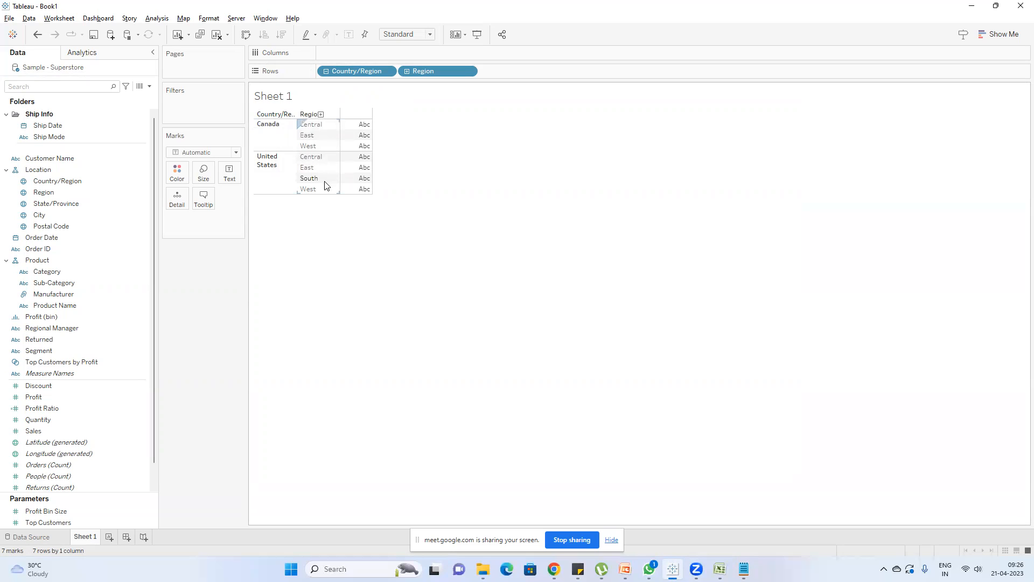
click(406, 71)
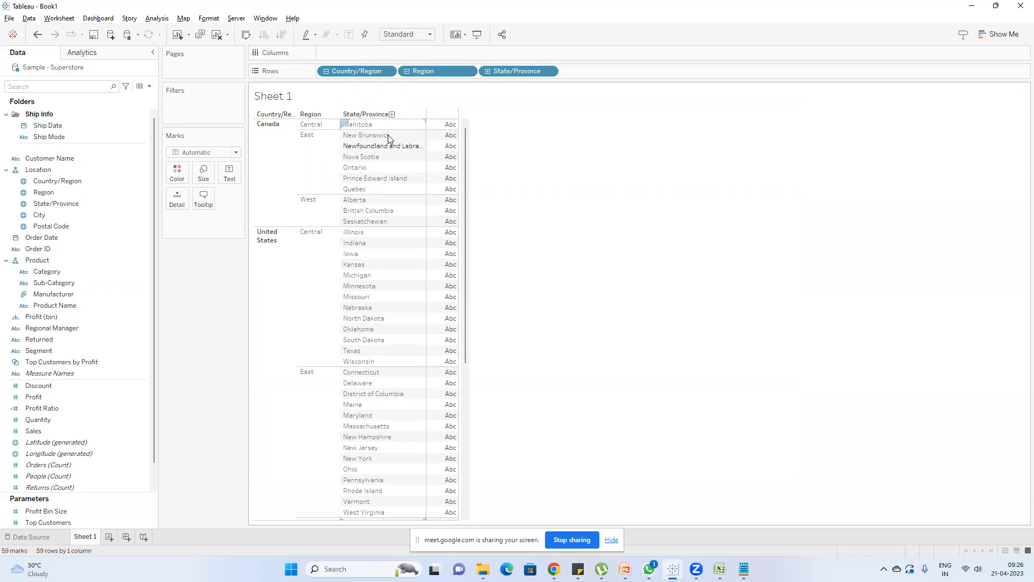
click(488, 71)
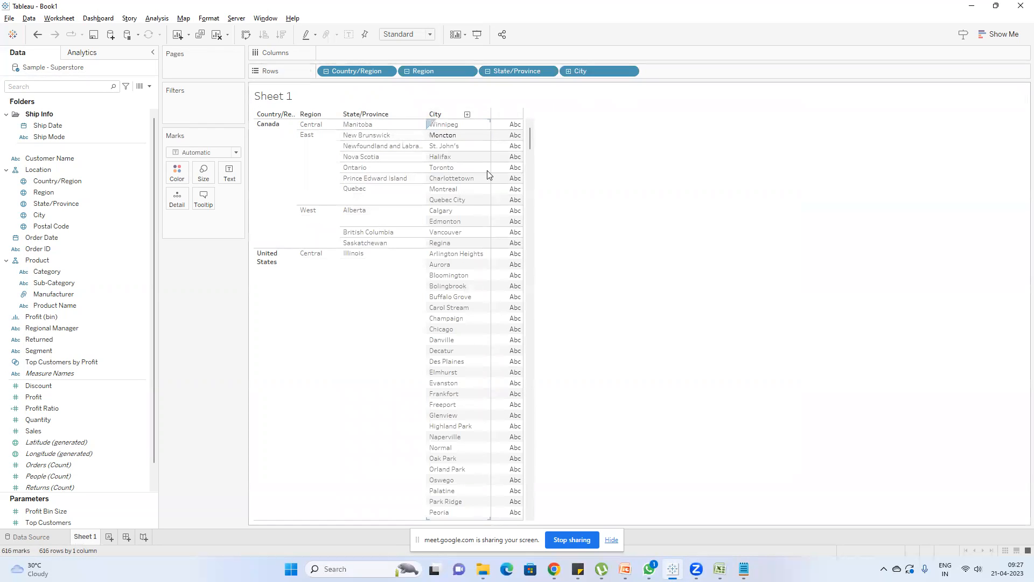
click(568, 71)
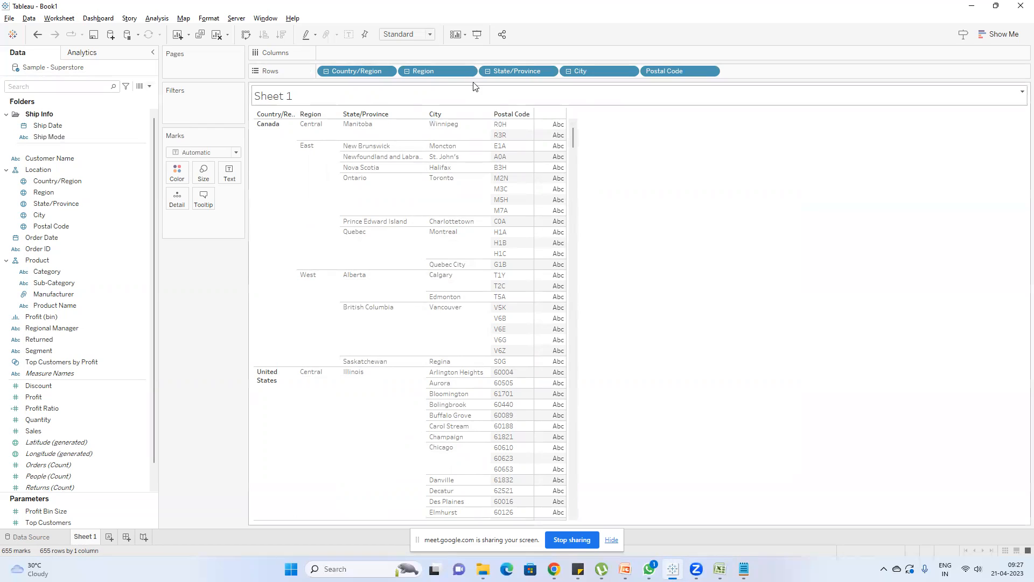
click(219, 36)
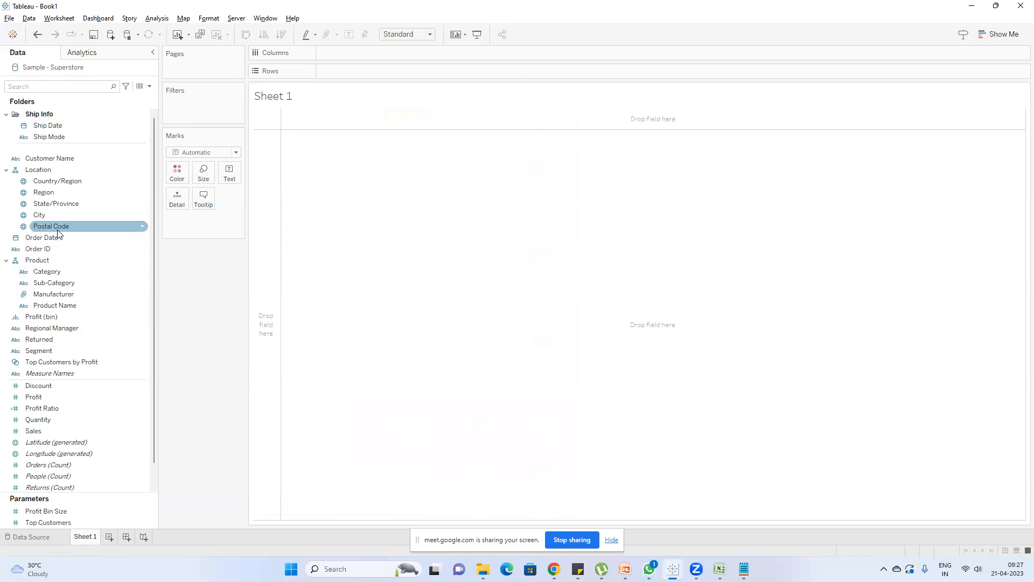
- Examine the hierarchy options offered for the Returned field
right_click(58, 345)
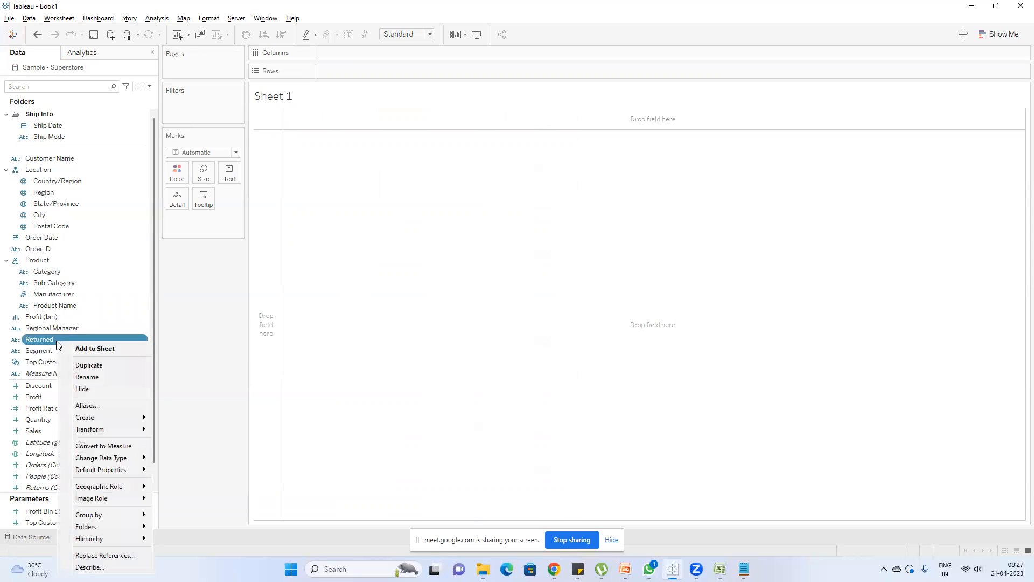
mouse_move(123, 540)
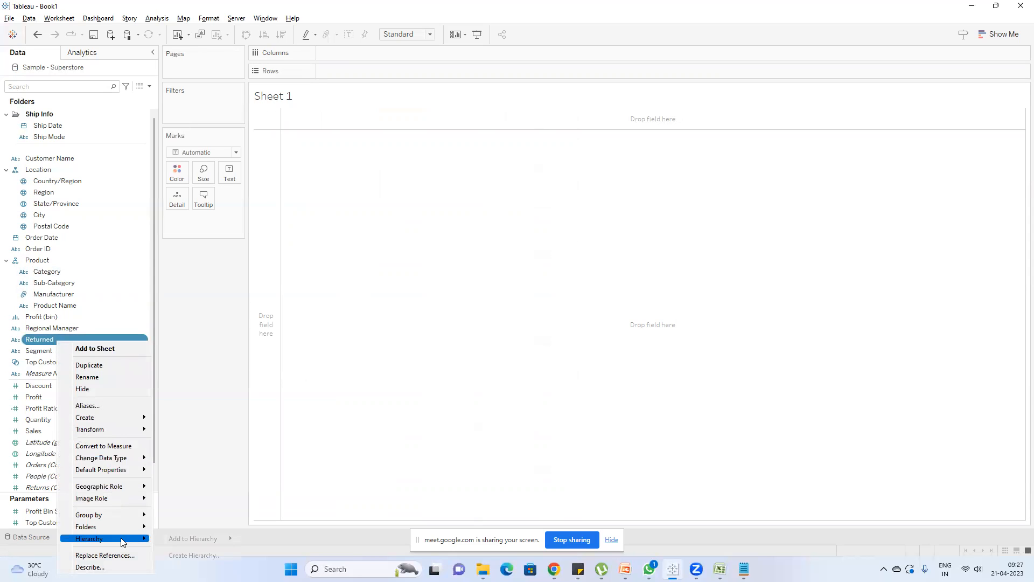
mouse_move(193, 542)
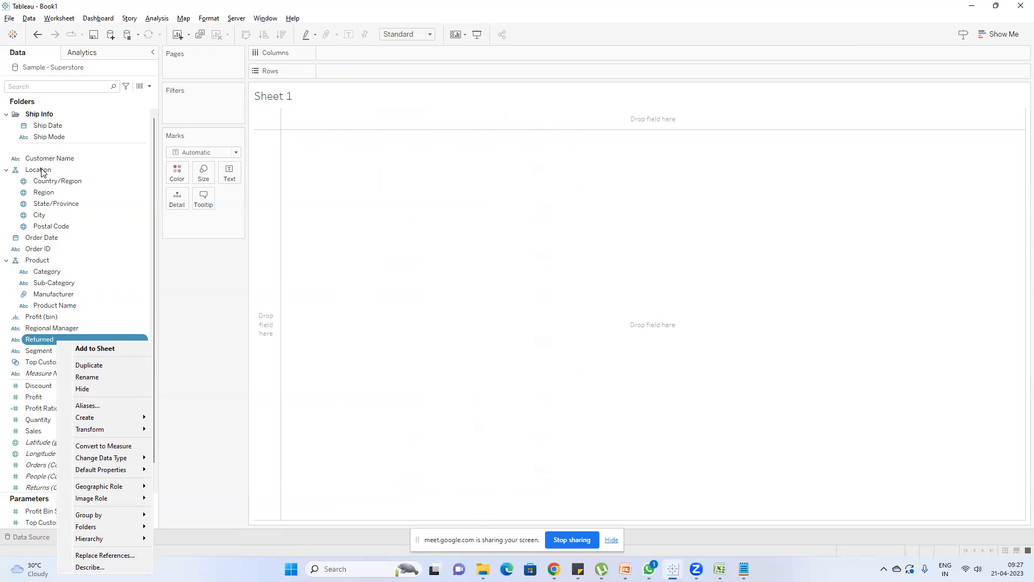
click(179, 288)
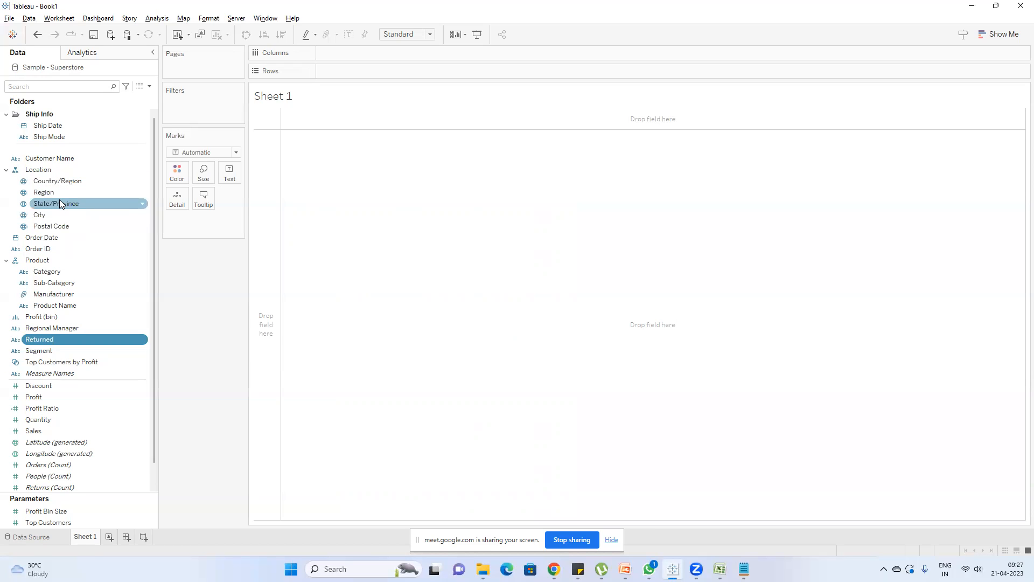
- Move Country/Region below Region in the Location hierarchy, place Region on Rows and drill down one level
drag(60, 182, 63, 195)
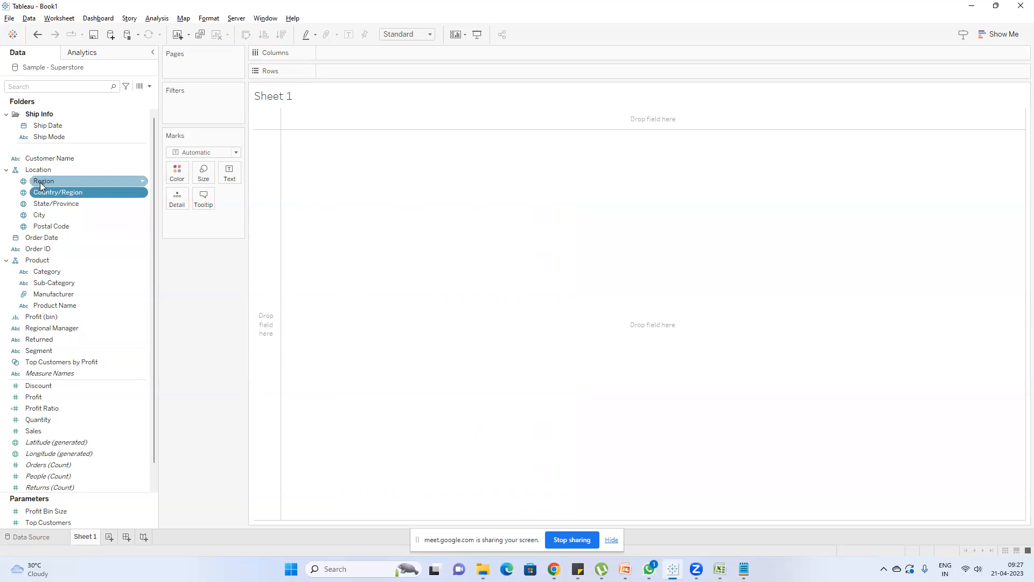
click(41, 185)
drag(41, 185, 366, 69)
click(326, 71)
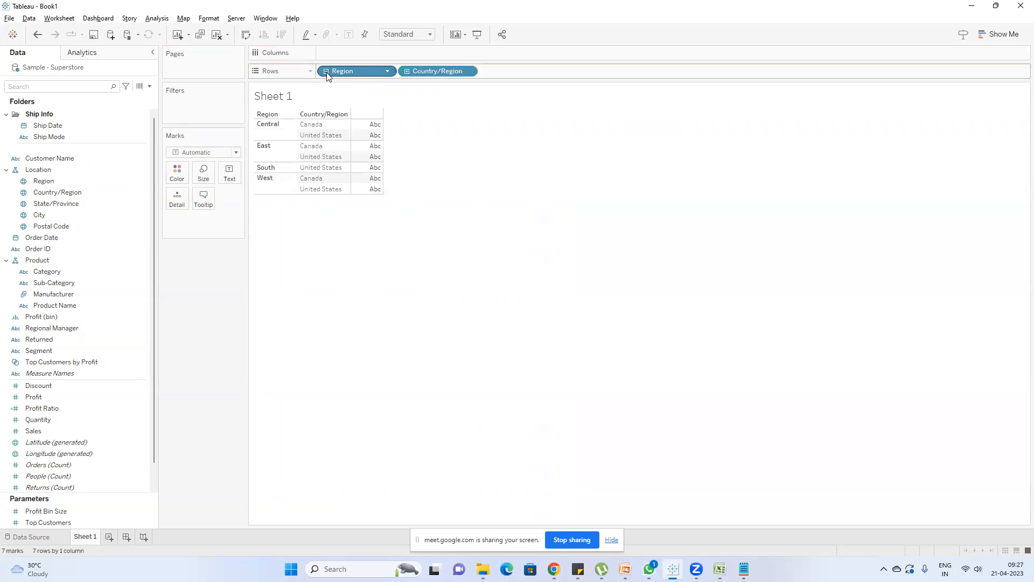
- Replace the fields on Rows with Country/Region alone and drill down to State/Province
drag(428, 76, 431, 280)
drag(353, 71, 244, 257)
drag(62, 192, 391, 71)
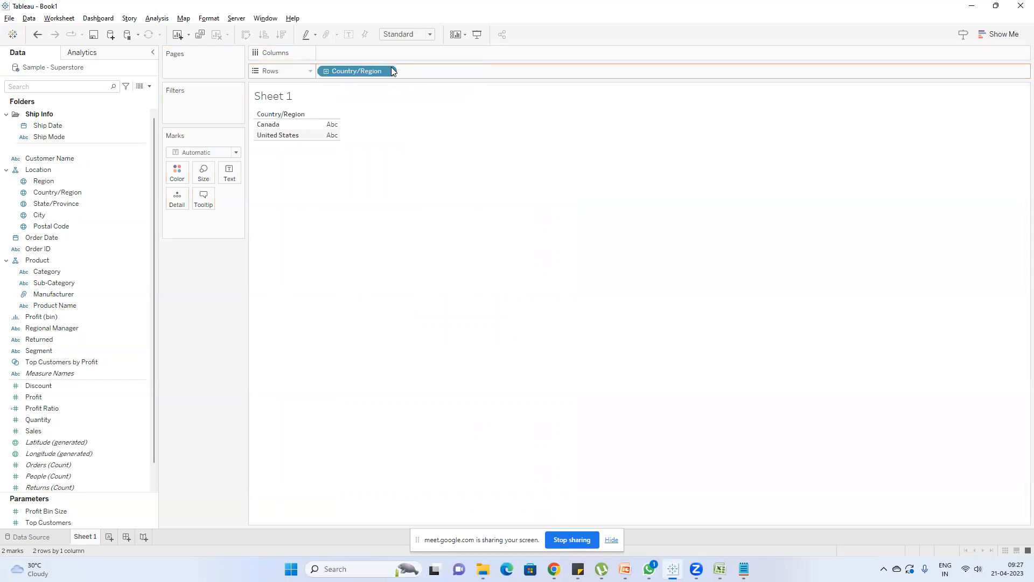
click(326, 72)
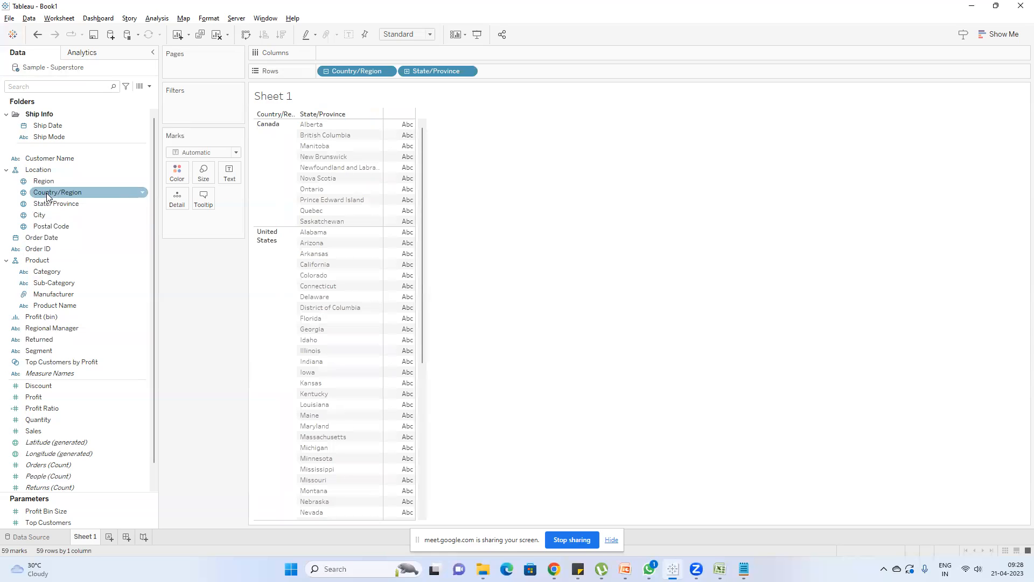
- Move Country/Region back above Region in the Location hierarchy and clear the sheet
drag(65, 193, 70, 179)
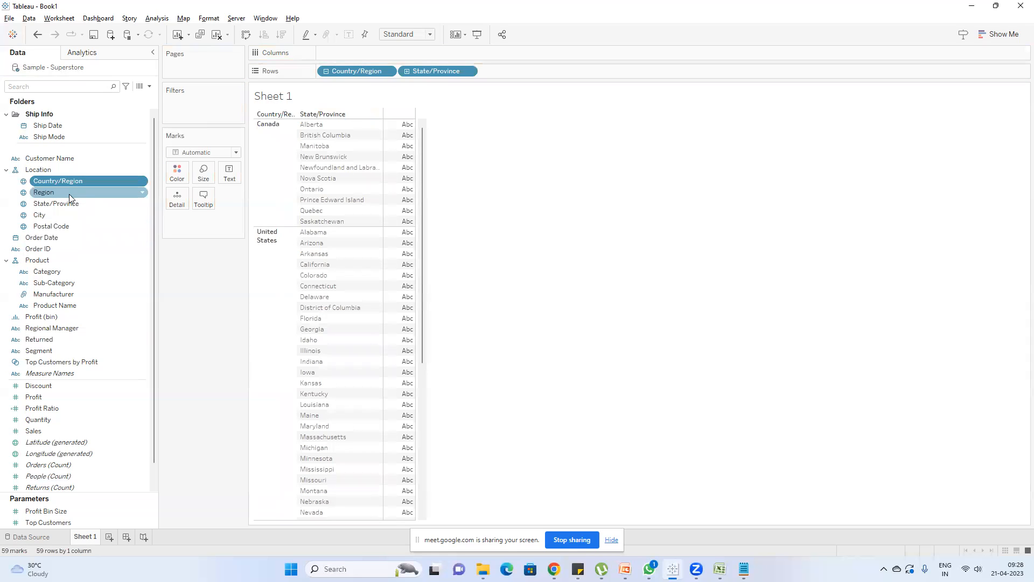
click(218, 40)
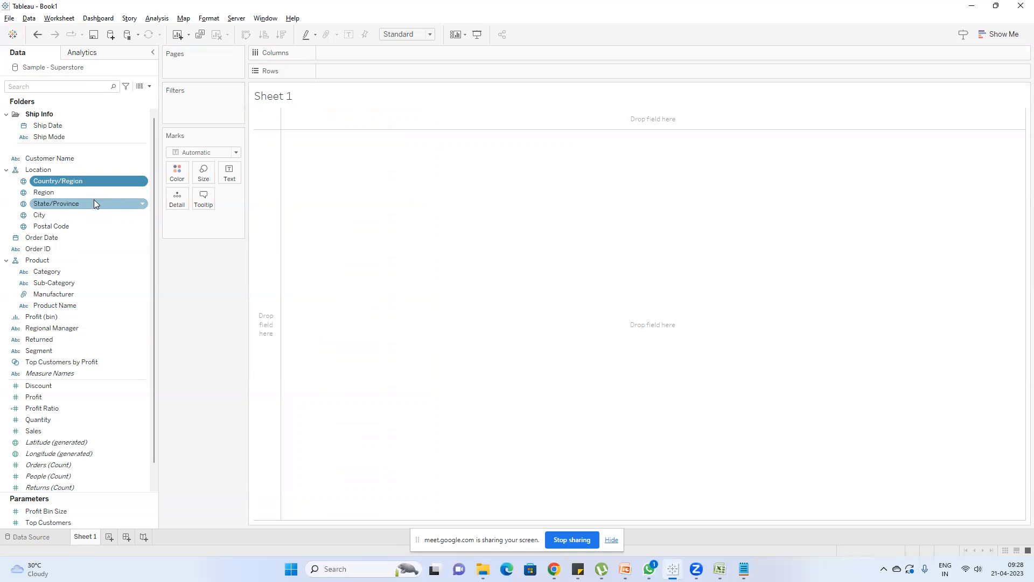
- Examine the hierarchy options offered for the Country/Region field
right_click(94, 184)
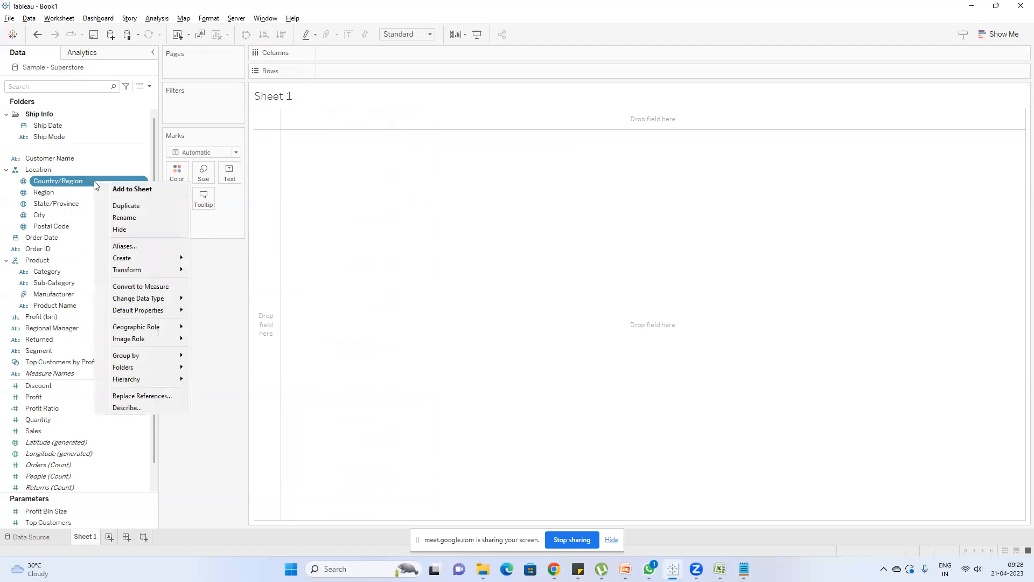
mouse_move(166, 379)
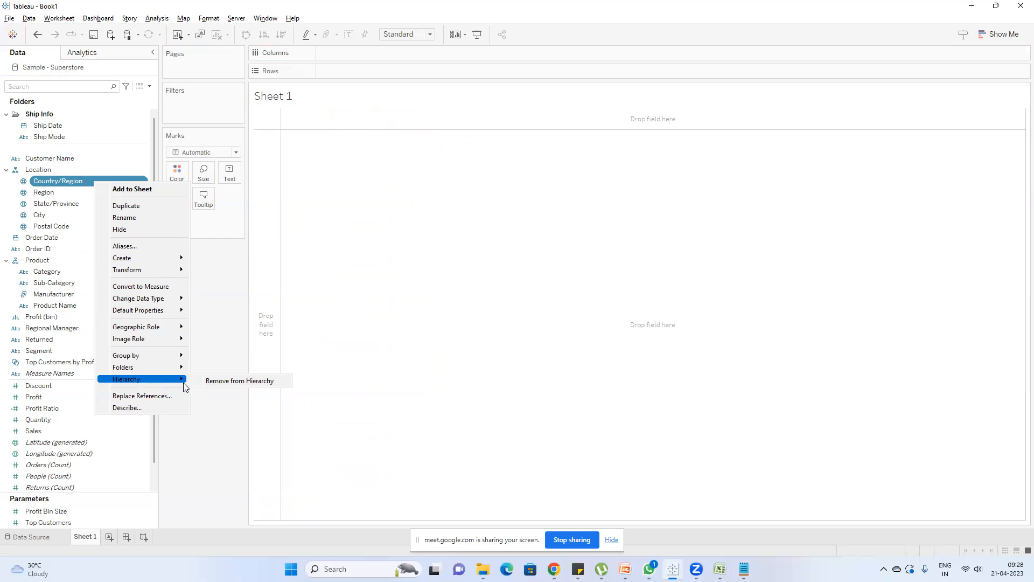
click(253, 449)
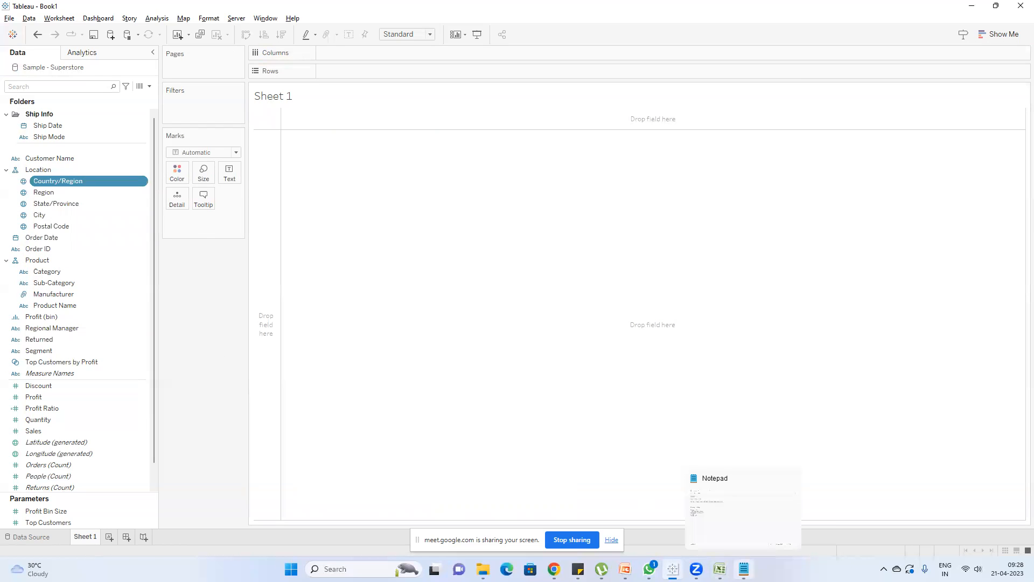
- Switch to Notepad and replace all of its text with the two headings Folder and Hierarchy
click(744, 568)
key(ctrl+a)
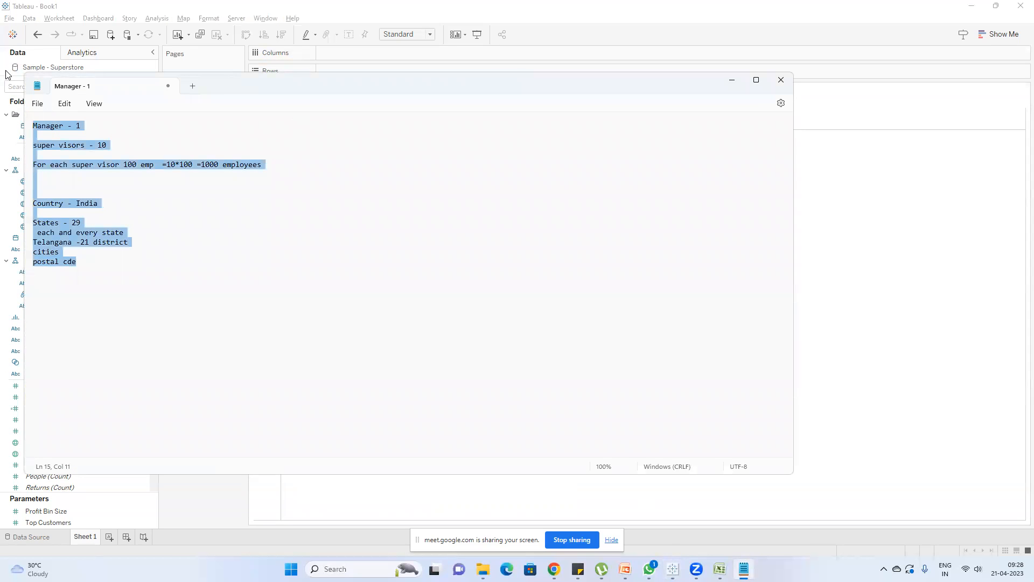
key(Delete)
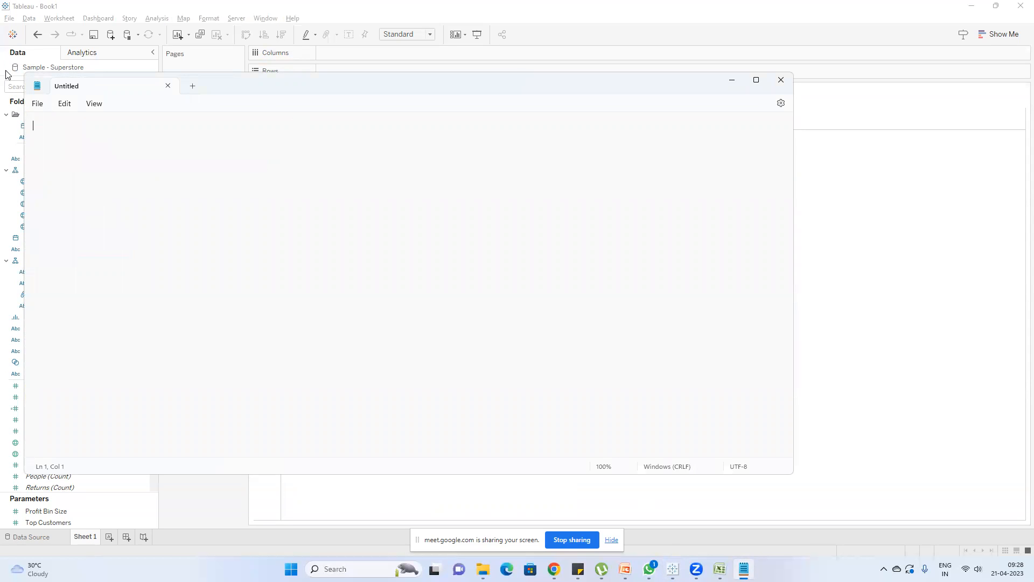
text(Folder)
drag(63, 125, 38, 125)
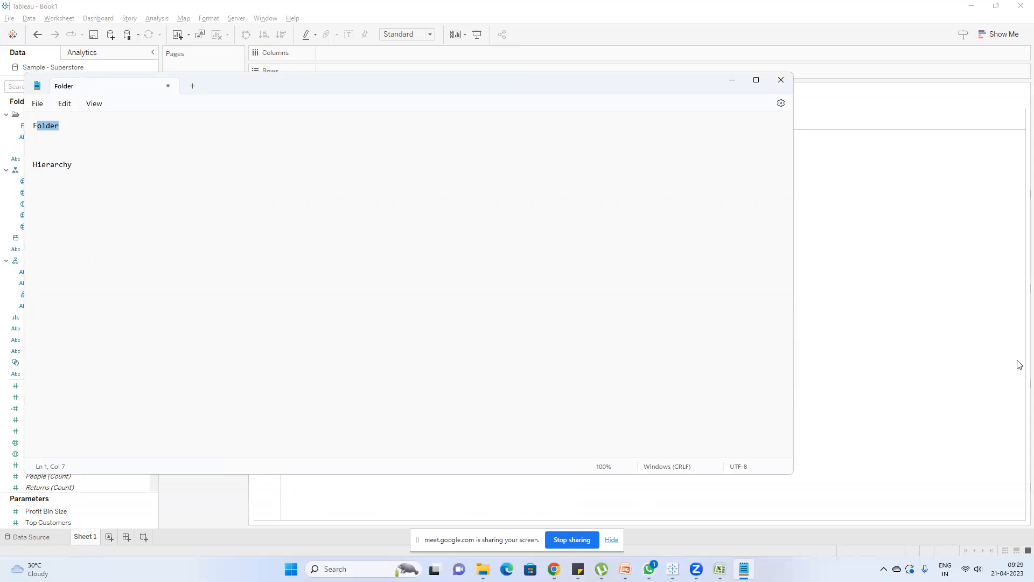
click(110, 168)
click(915, 233)
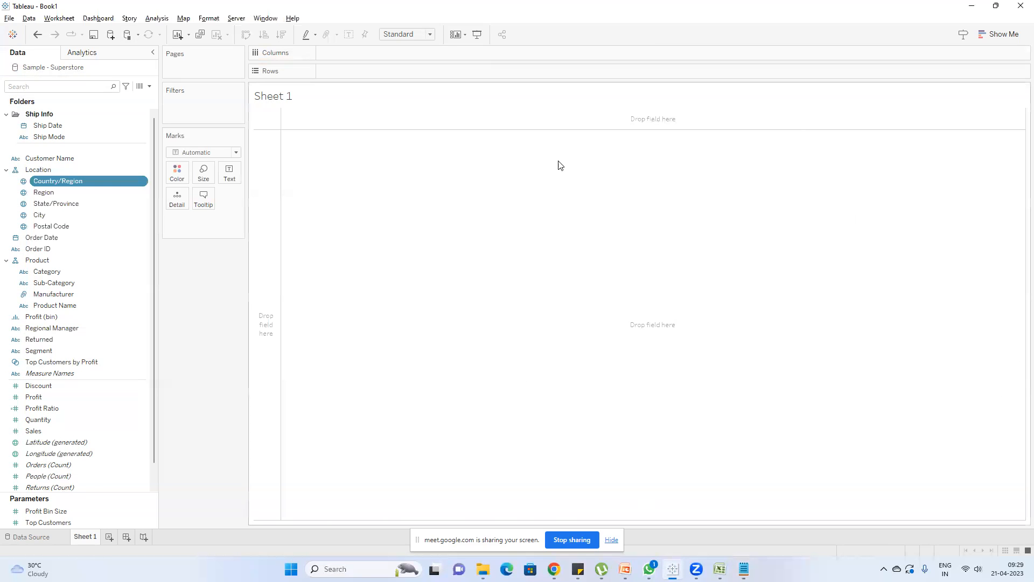
- In Tableau, place Country/Region alone on Rows and drill down through Region, State/Province and City to Postal Code
double_click(70, 180)
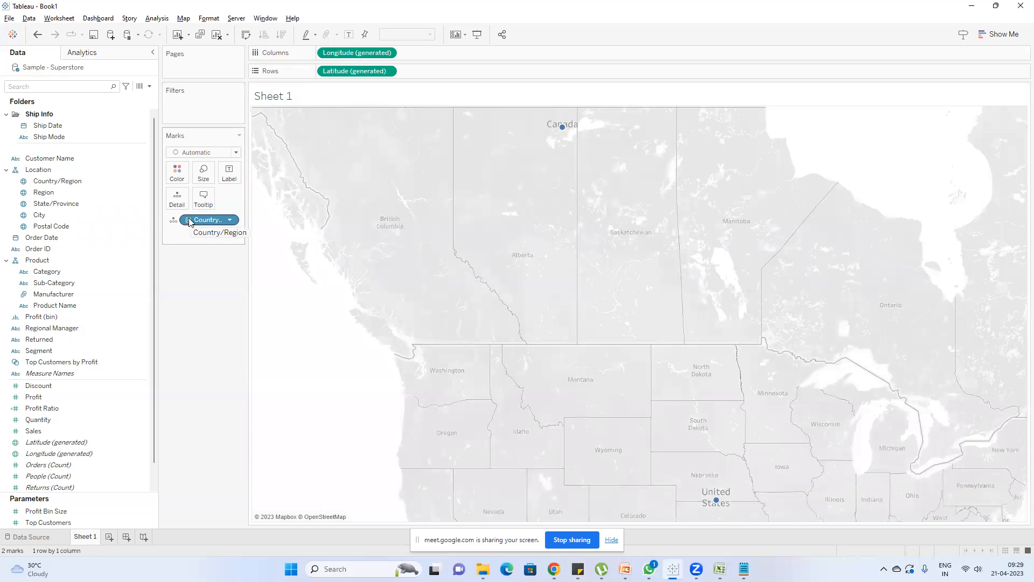
click(216, 37)
drag(43, 182, 346, 77)
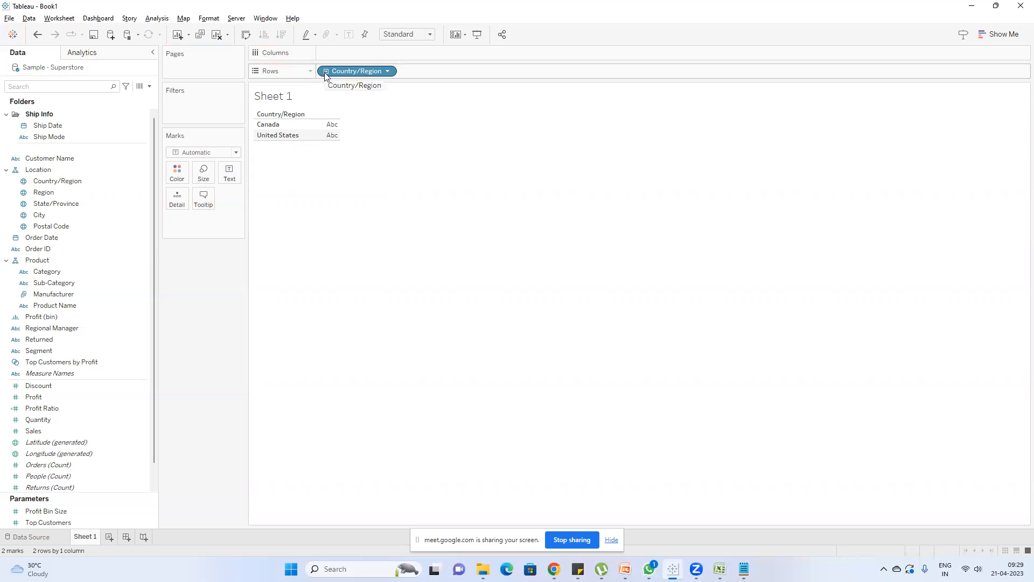
click(325, 74)
click(407, 71)
click(487, 71)
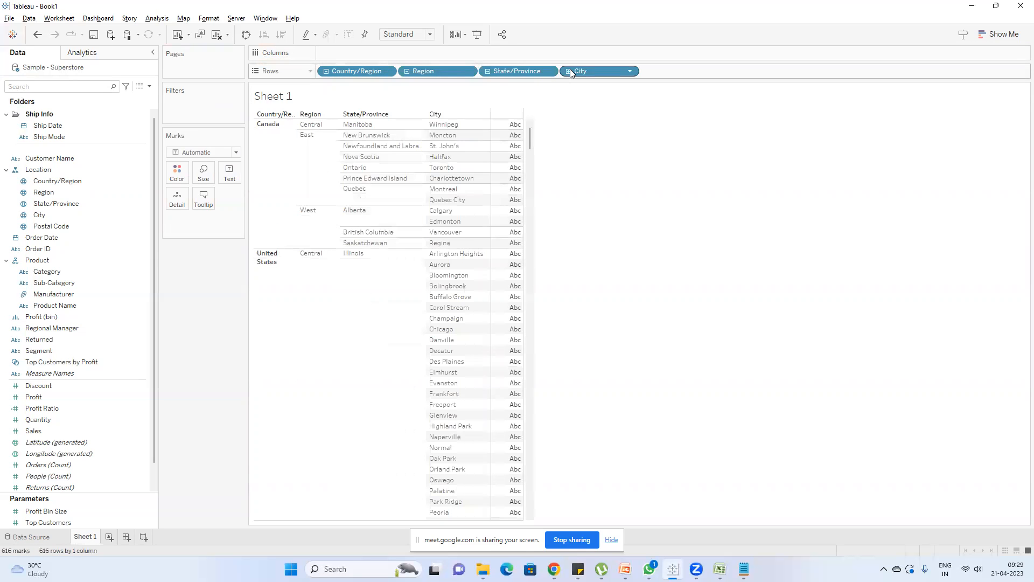
click(568, 71)
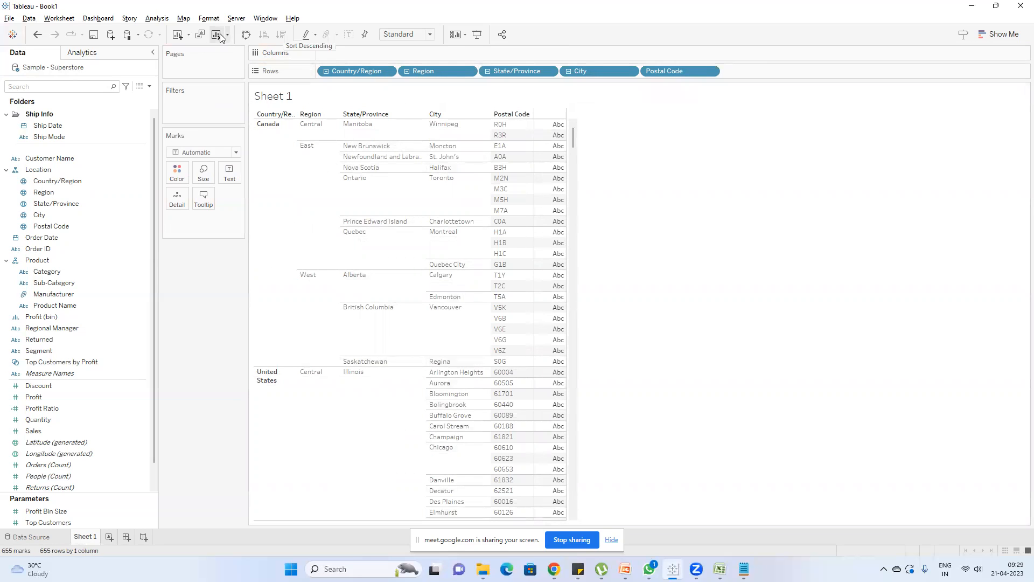
- Switch to the PowerPoint training deck and examine the notes on grouping options on slide 4, Organize the Data pane
click(744, 569)
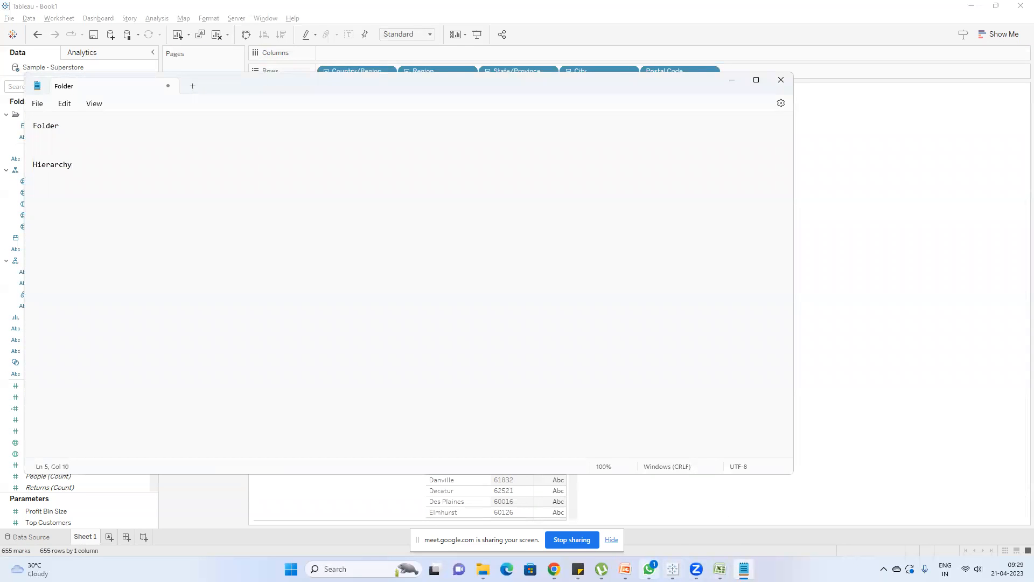
mouse_move(625, 569)
click(624, 516)
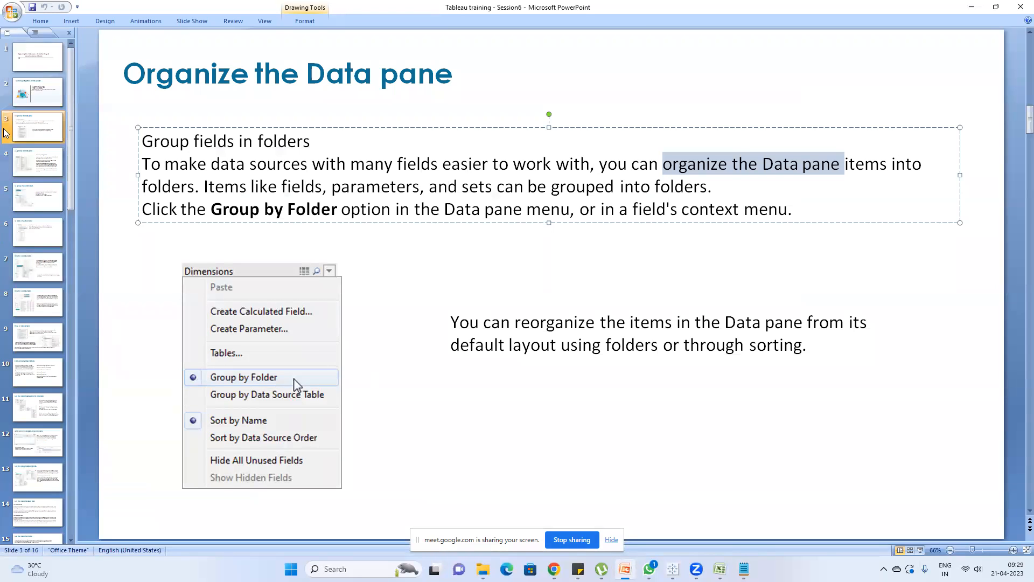
click(28, 164)
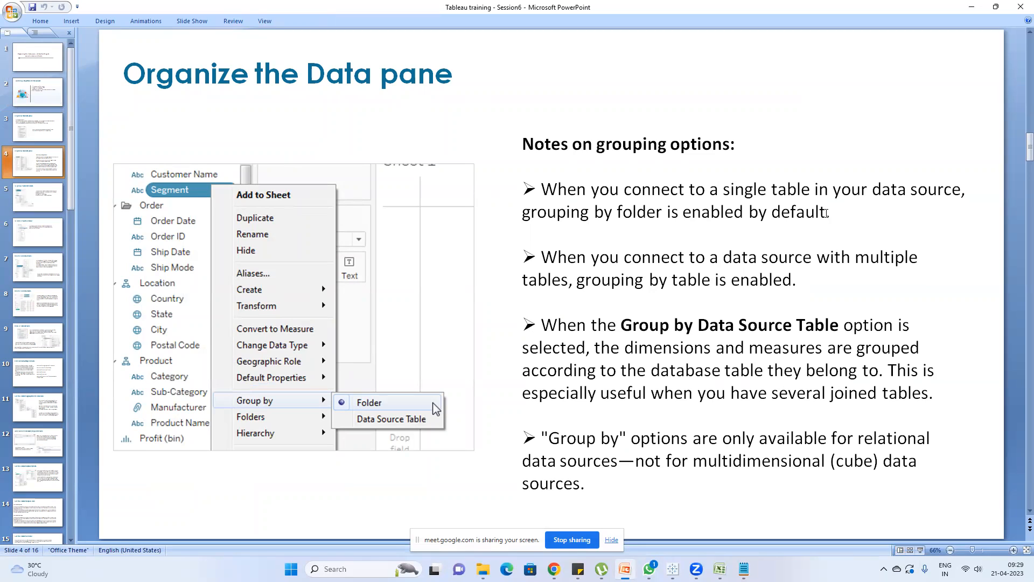
click(844, 214)
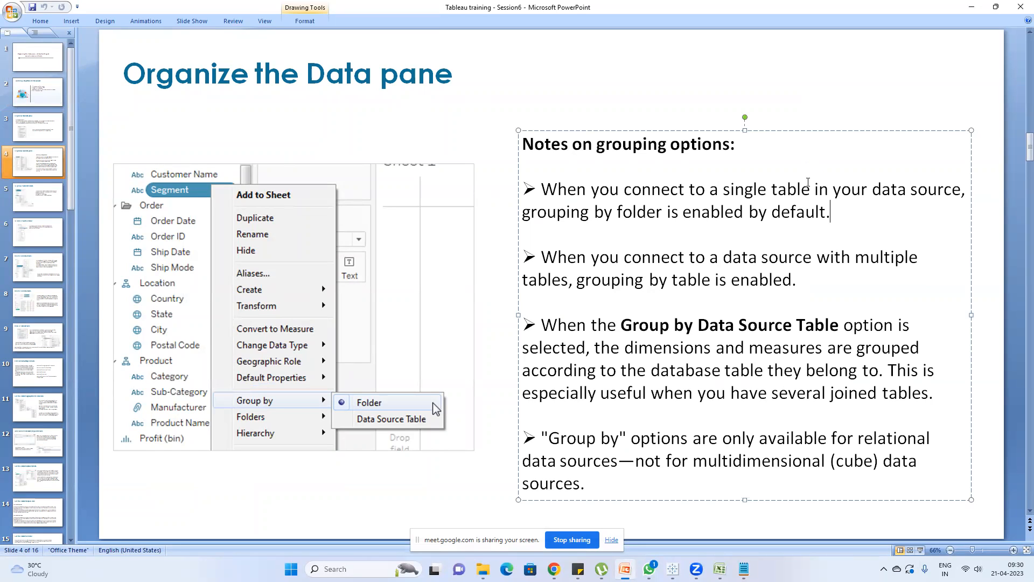
drag(809, 183, 723, 190)
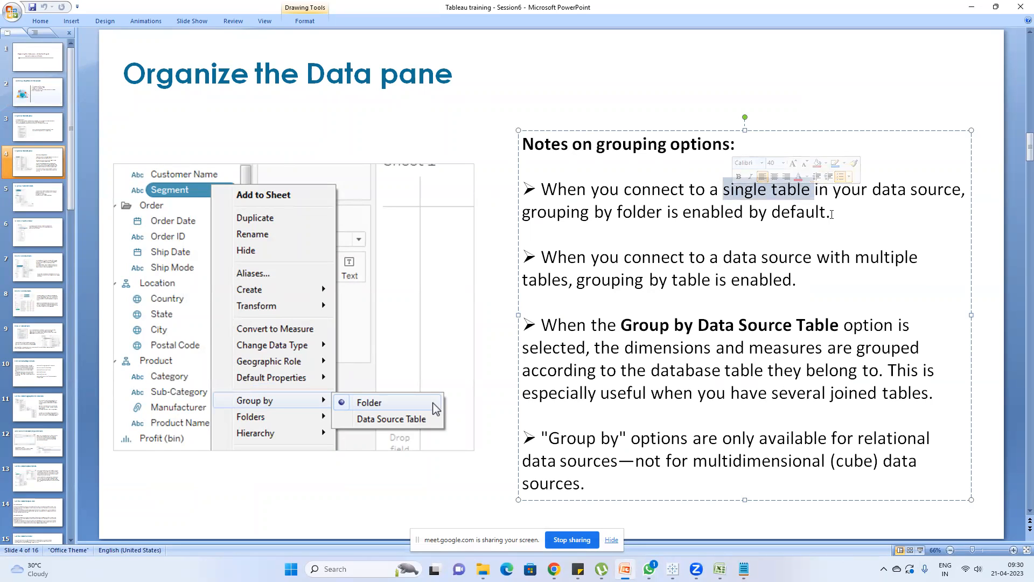
click(831, 214)
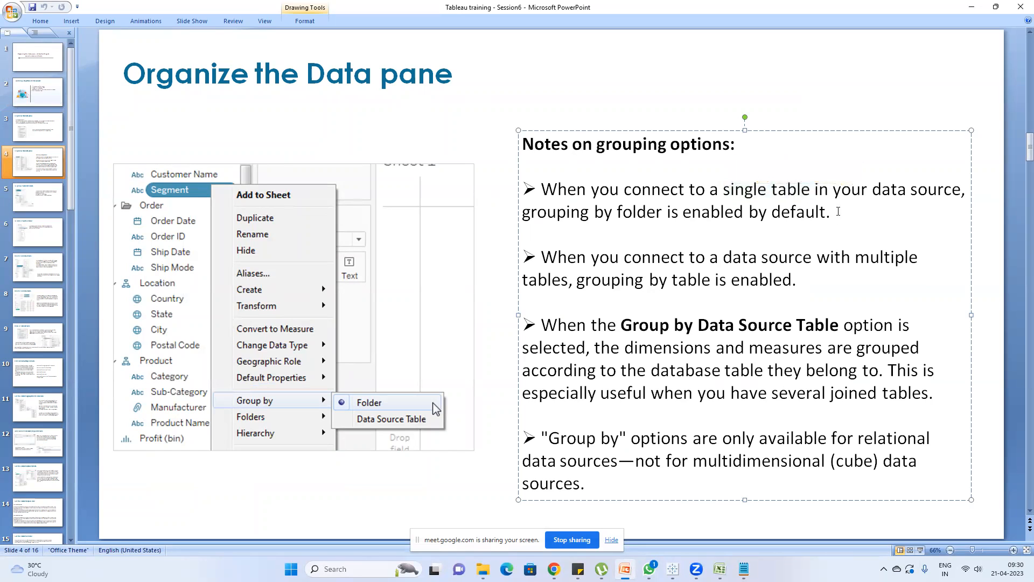
drag(822, 214, 530, 216)
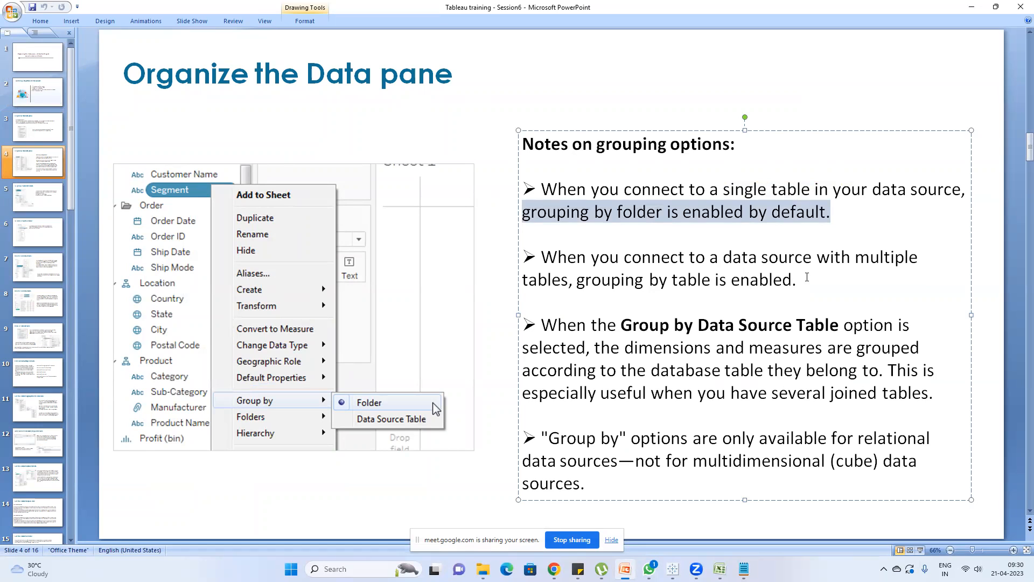
click(807, 277)
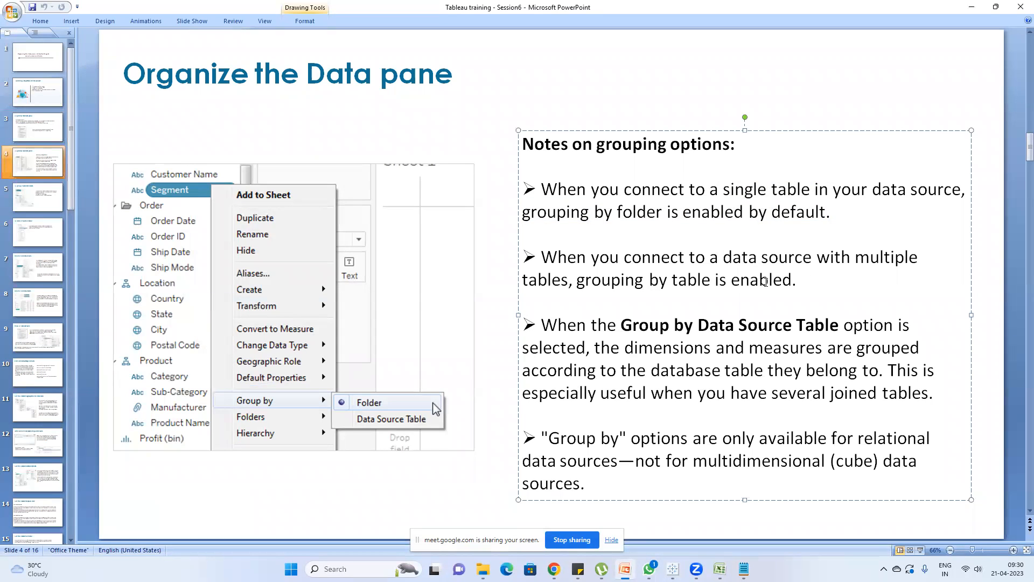
drag(793, 280, 609, 267)
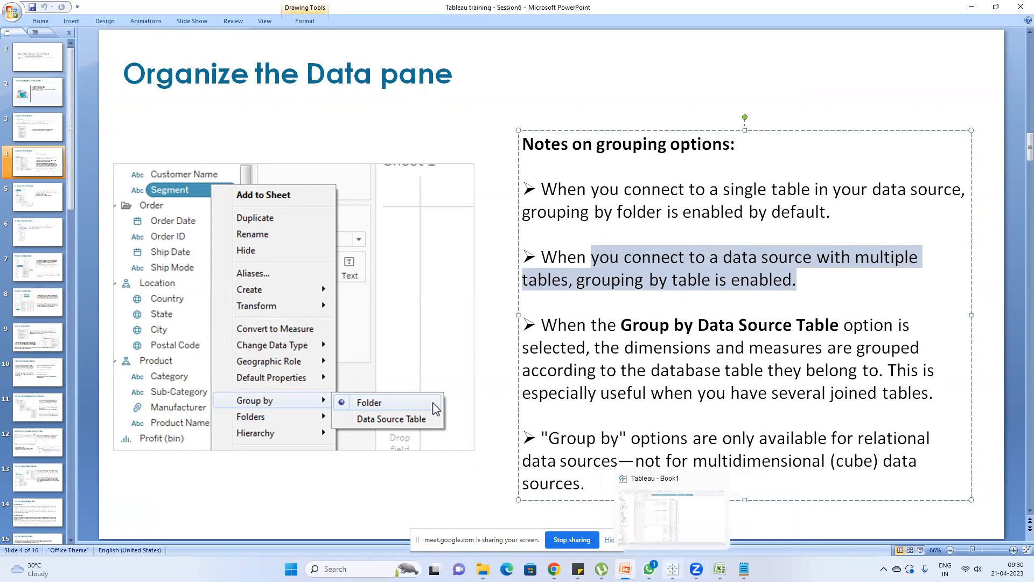
- Switch to Tableau, open the Superstore accelerator workbook and add a new worksheet to it
click(672, 569)
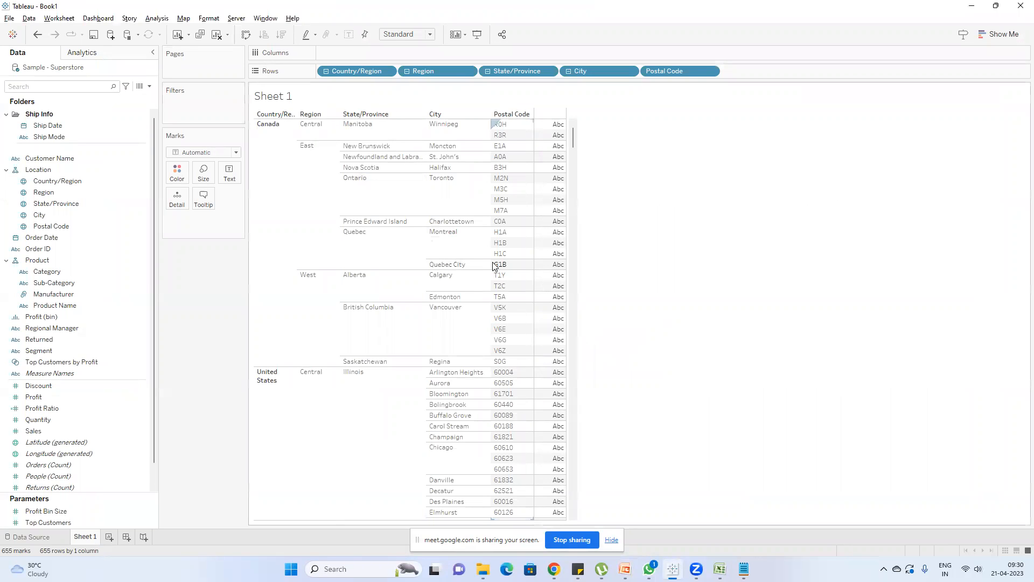
click(27, 537)
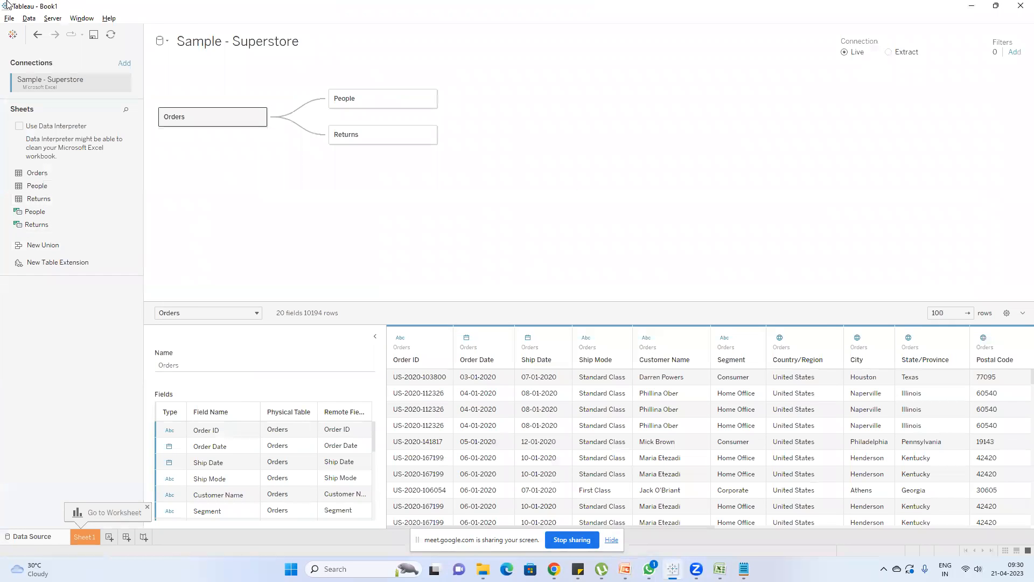
click(7, 33)
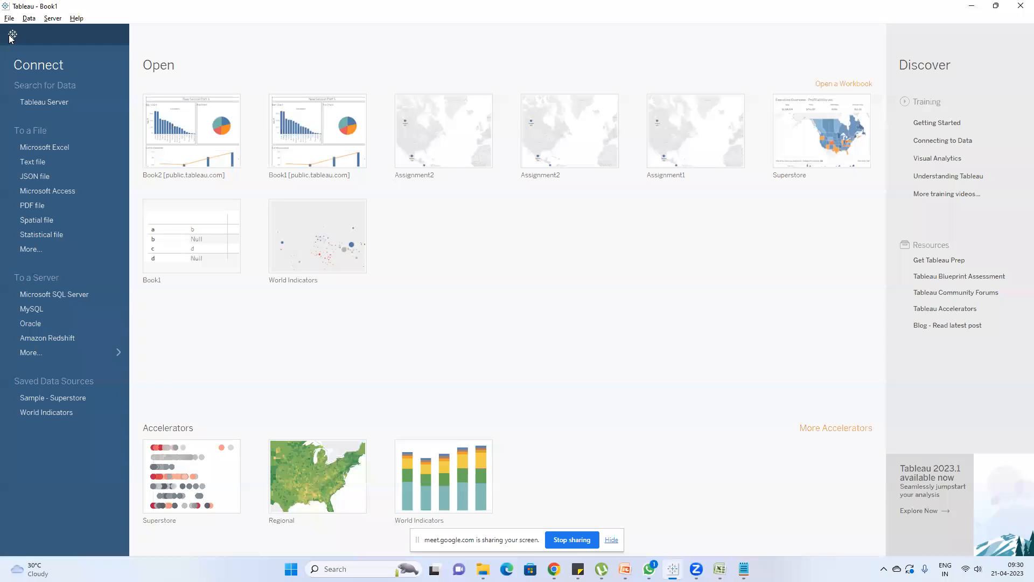
click(210, 495)
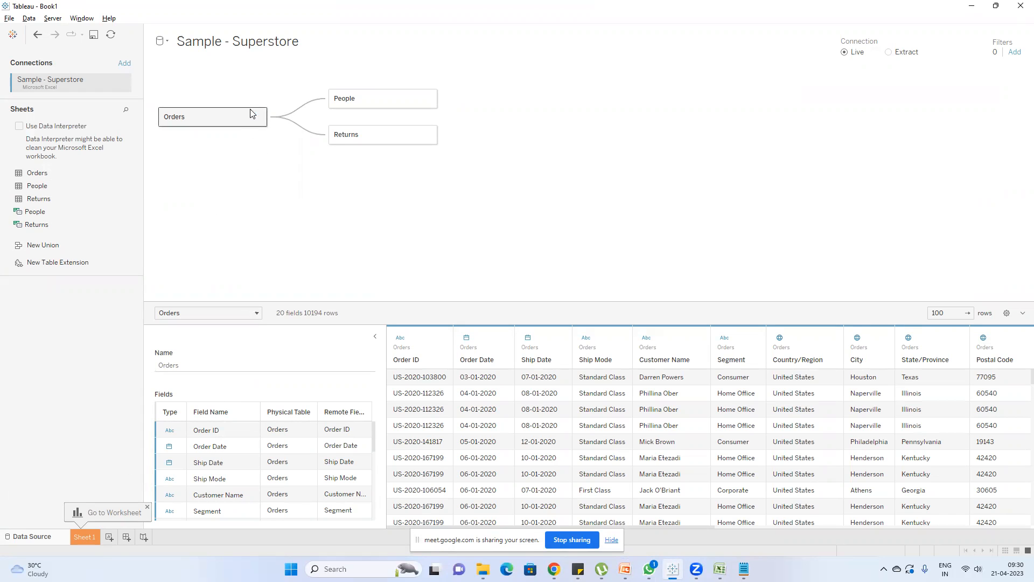
key(ctrl+n)
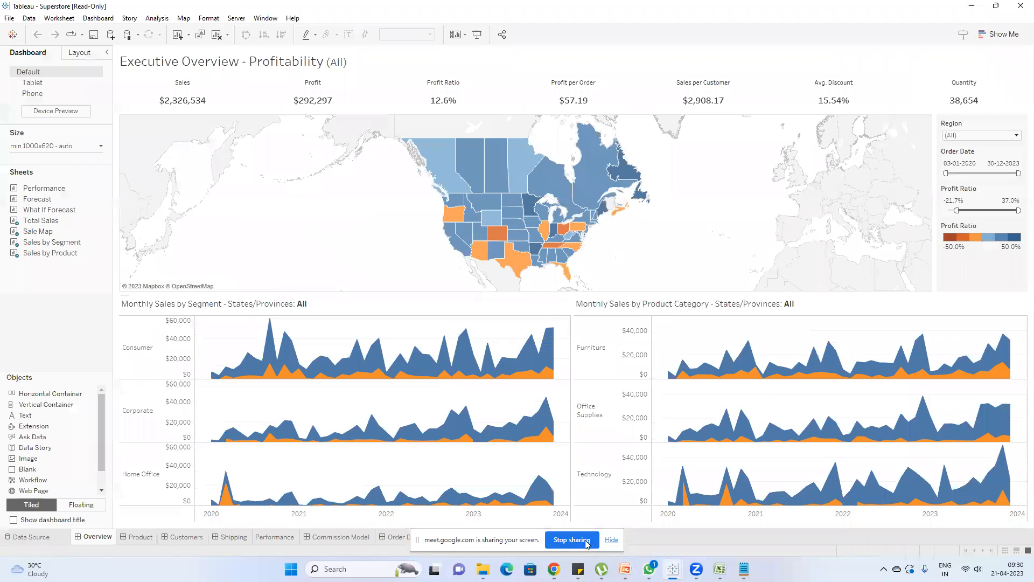
click(612, 540)
click(533, 537)
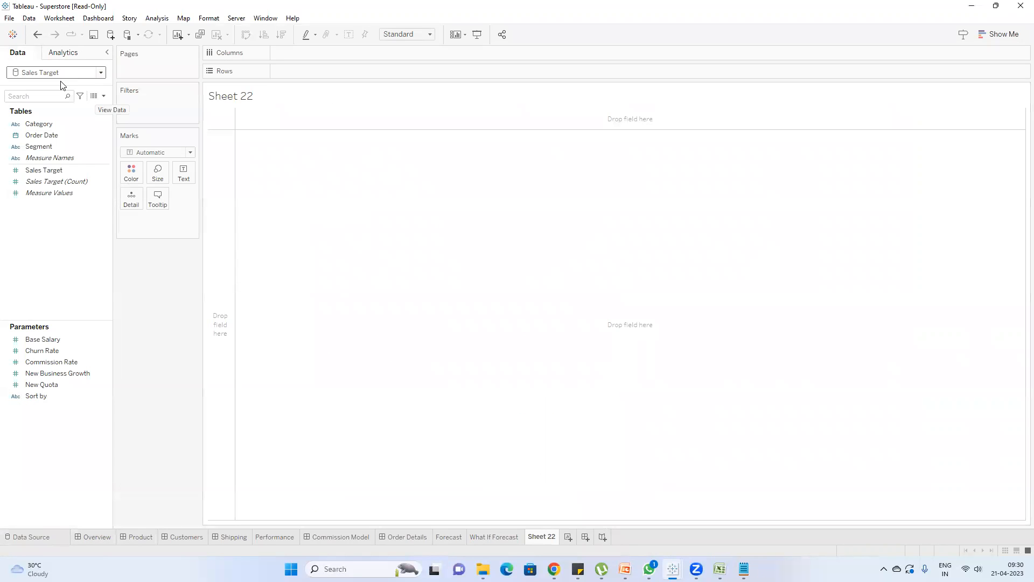
- Select the Sample - Superstore data source and collapse its People and Returns tables, keeping Orders expanded
drag(56, 85, 60, 123)
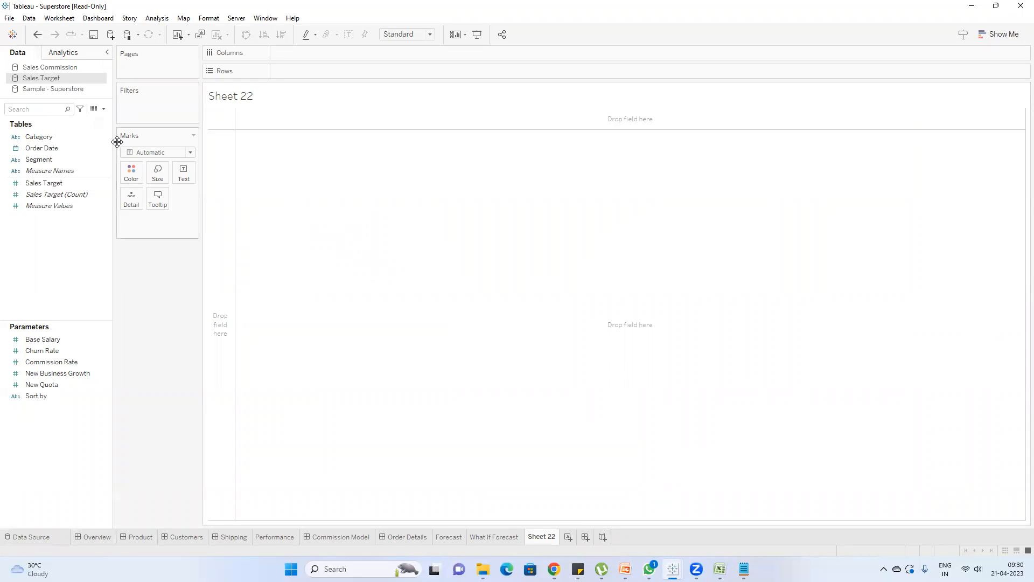
click(56, 89)
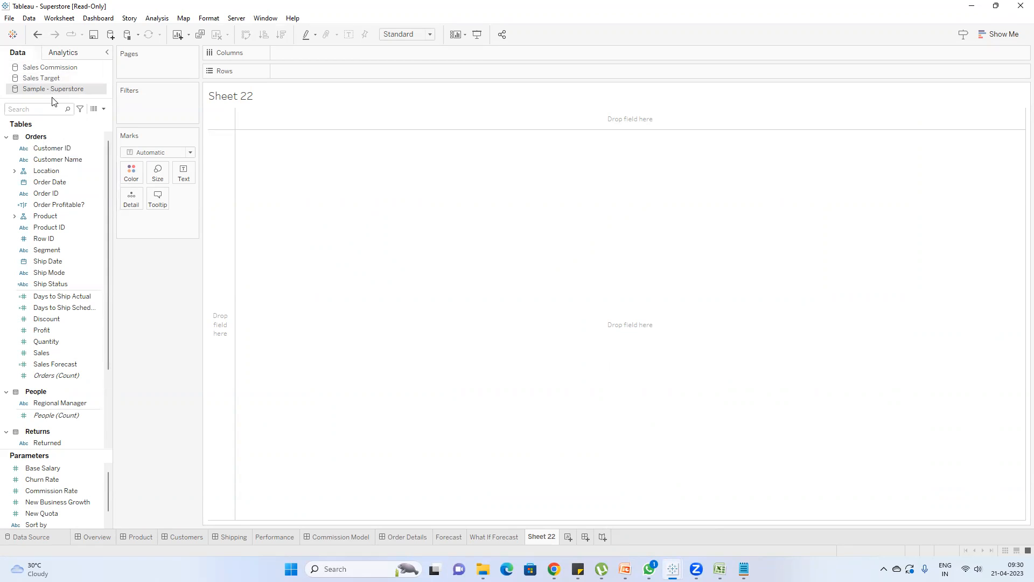
click(6, 138)
click(6, 151)
click(7, 167)
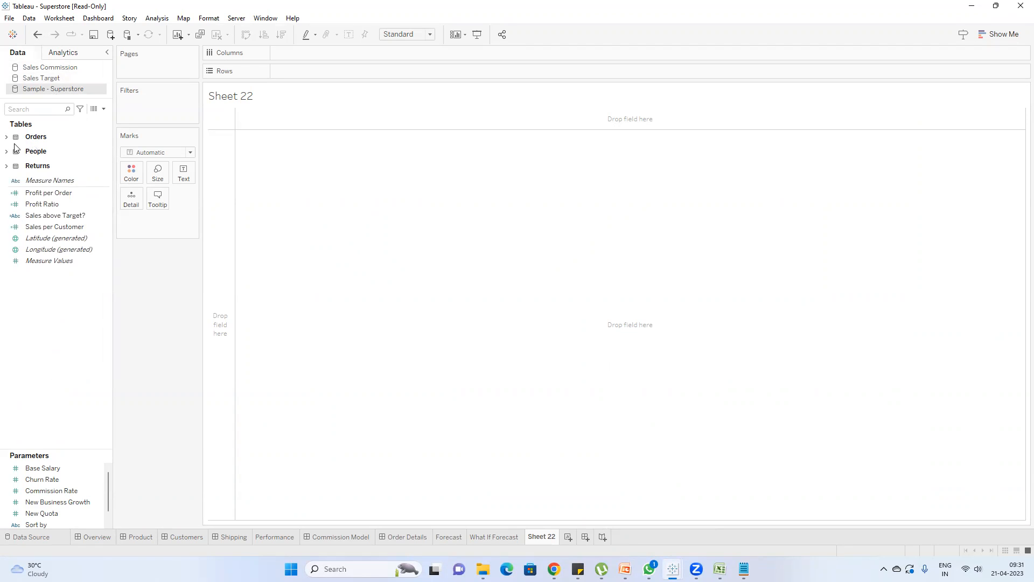
click(6, 136)
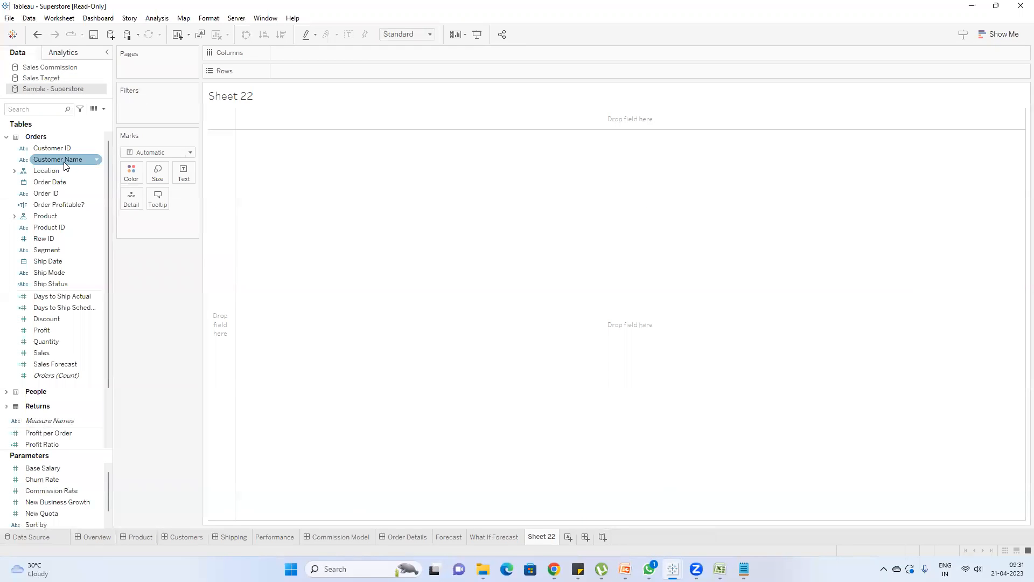
- Group the Sample - Superstore fields in the Data pane by folder instead of by data source table
right_click(64, 165)
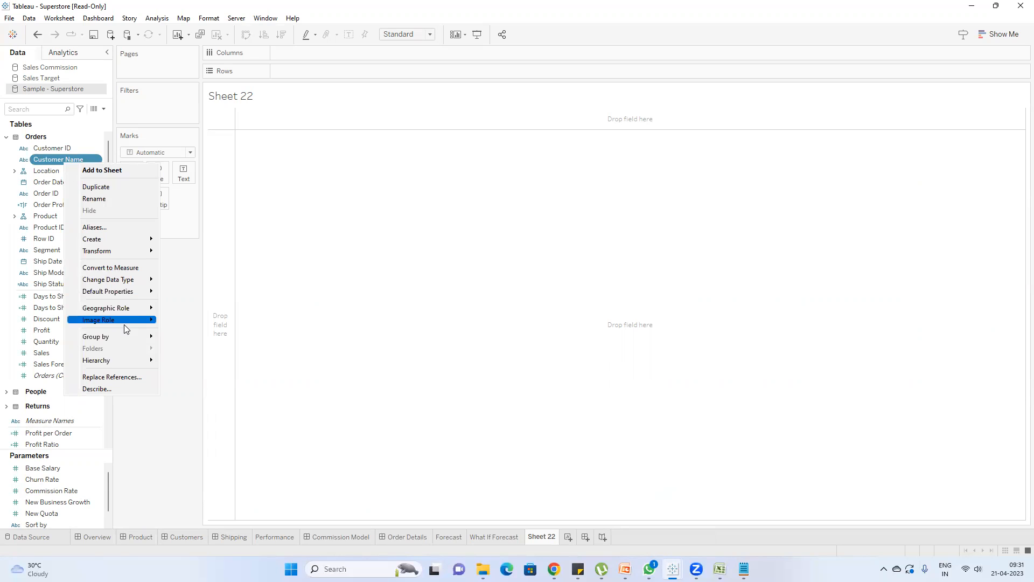
mouse_move(137, 242)
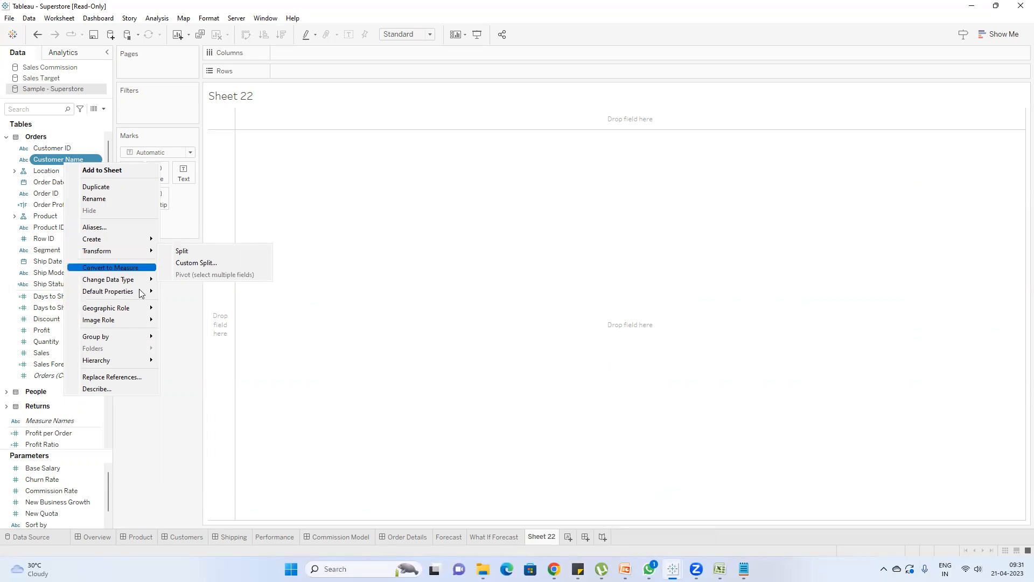
click(174, 353)
click(73, 137)
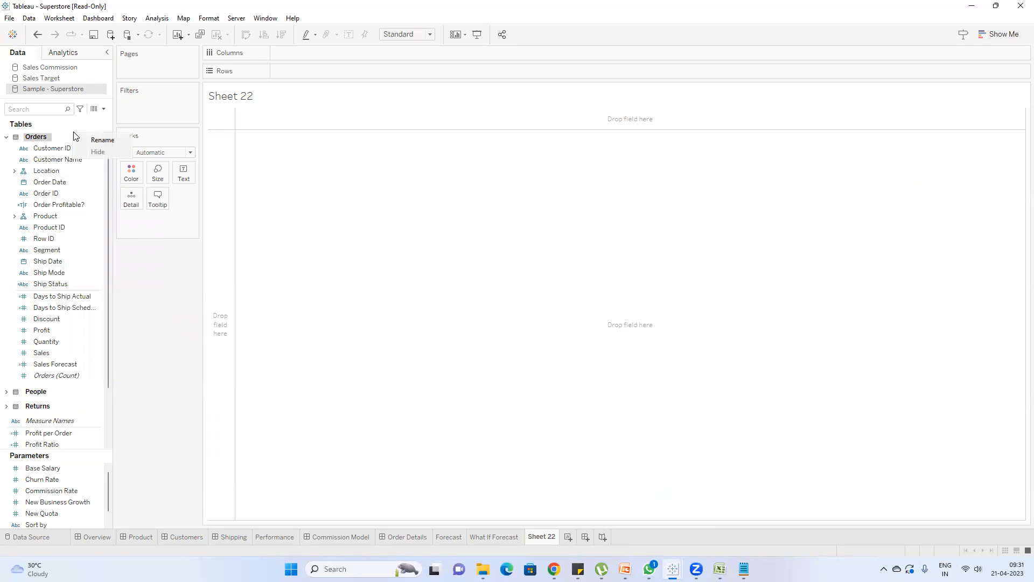
right_click(77, 148)
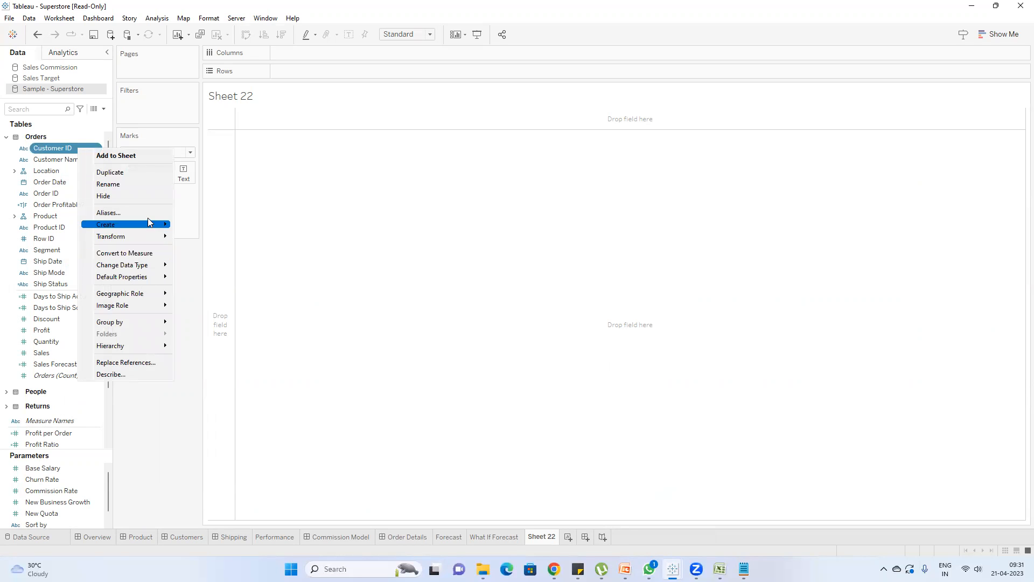
mouse_move(149, 223)
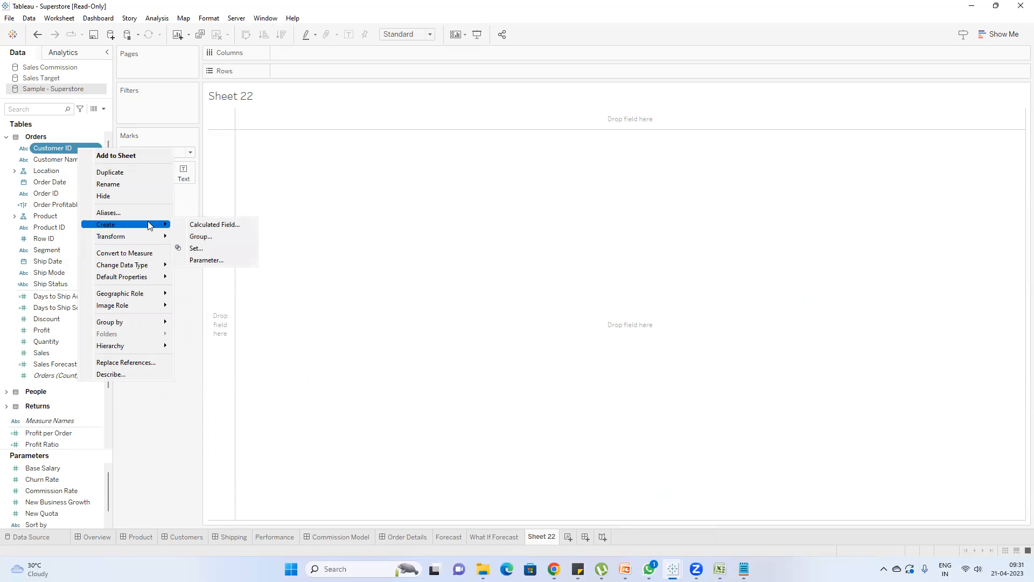
mouse_move(140, 322)
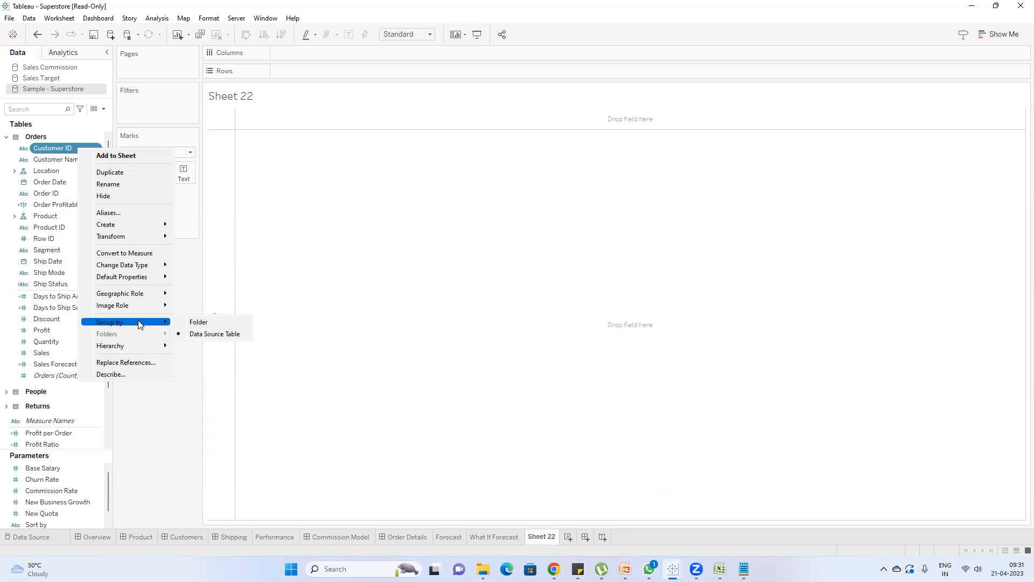
click(198, 322)
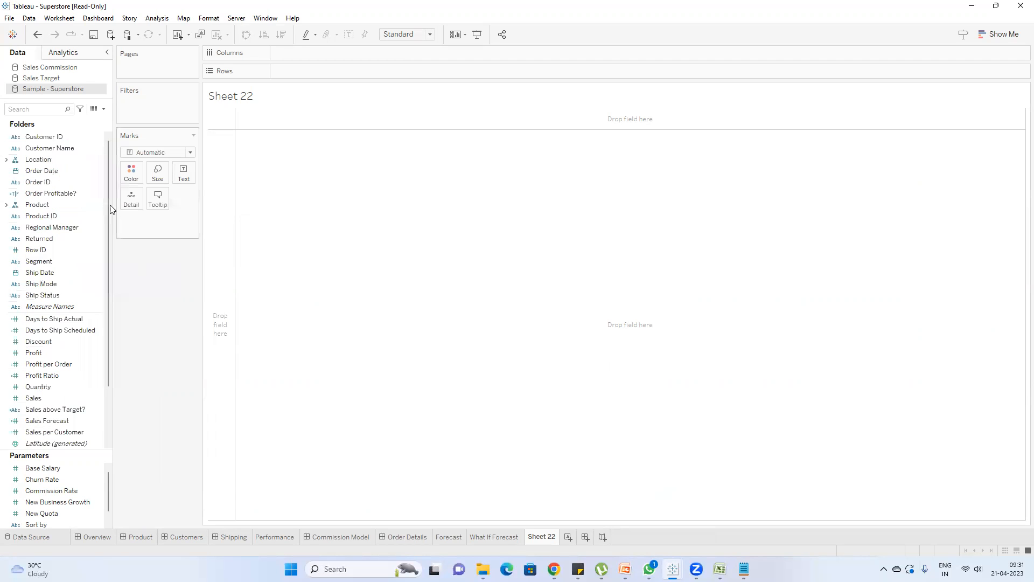
- Group the Sample - Superstore fields in the Data pane by data source table
right_click(79, 133)
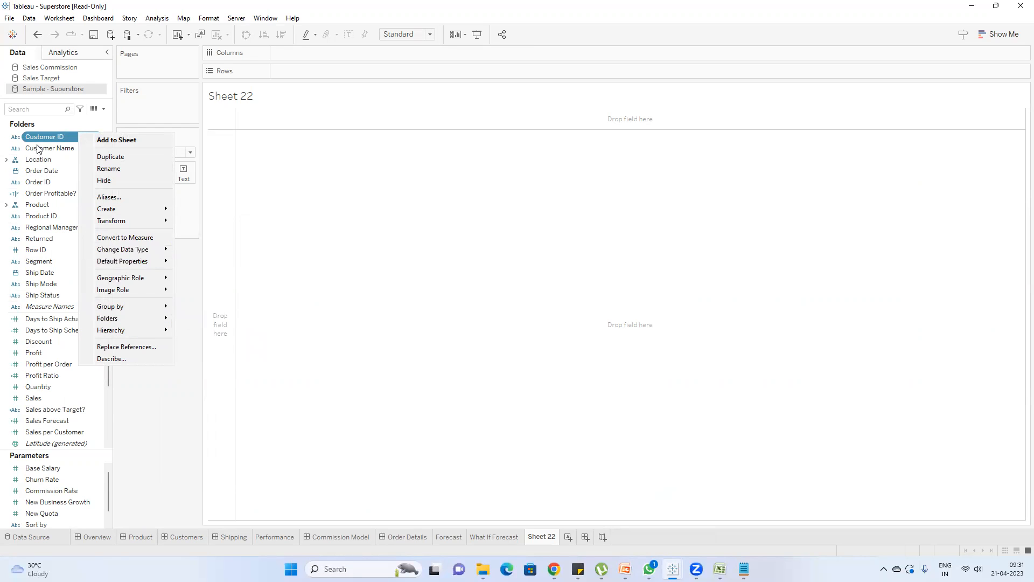
mouse_move(162, 307)
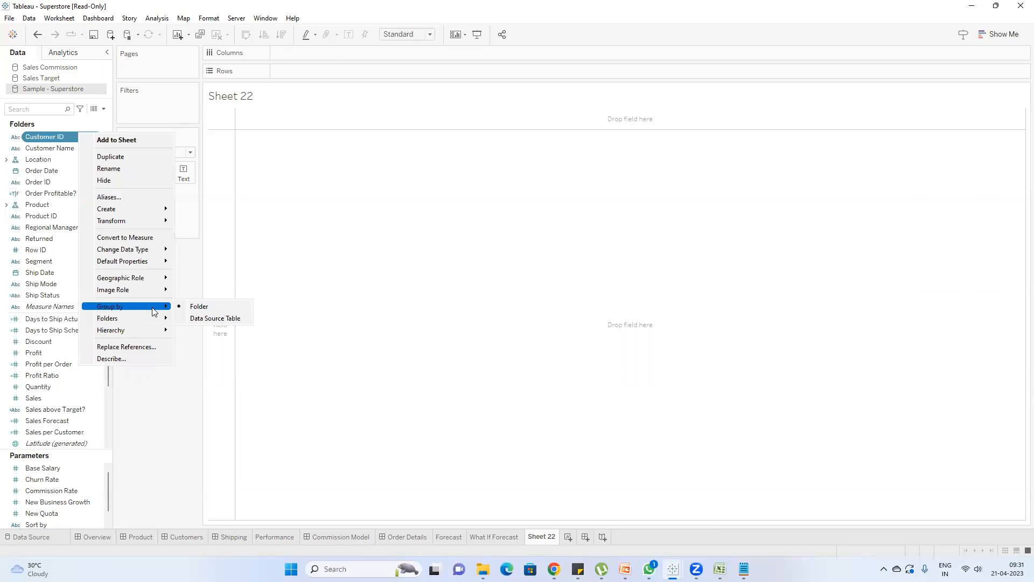
click(210, 318)
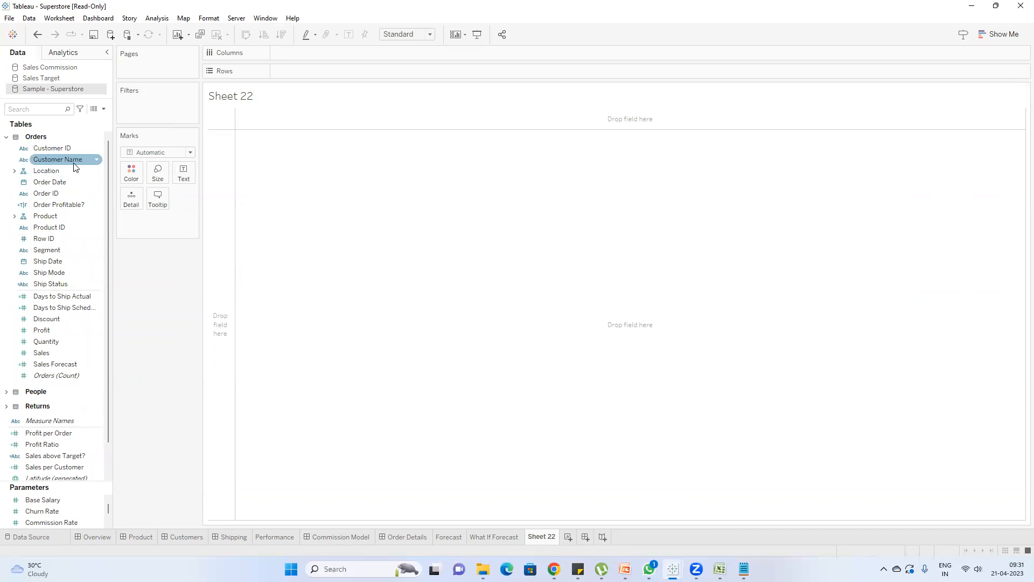
- Switch the Data pane grouping back to Folder
right_click(74, 163)
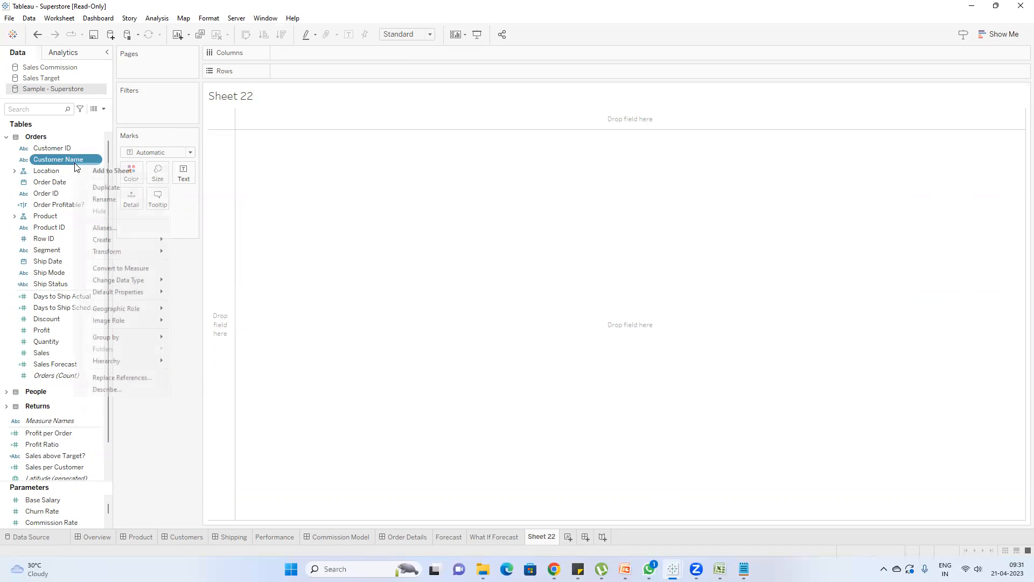
mouse_move(145, 337)
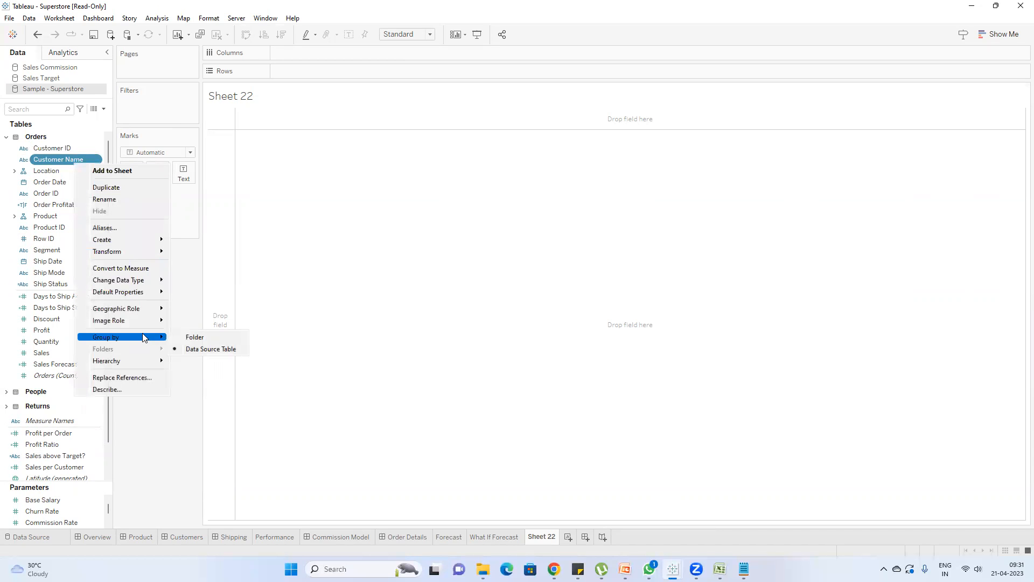
click(189, 337)
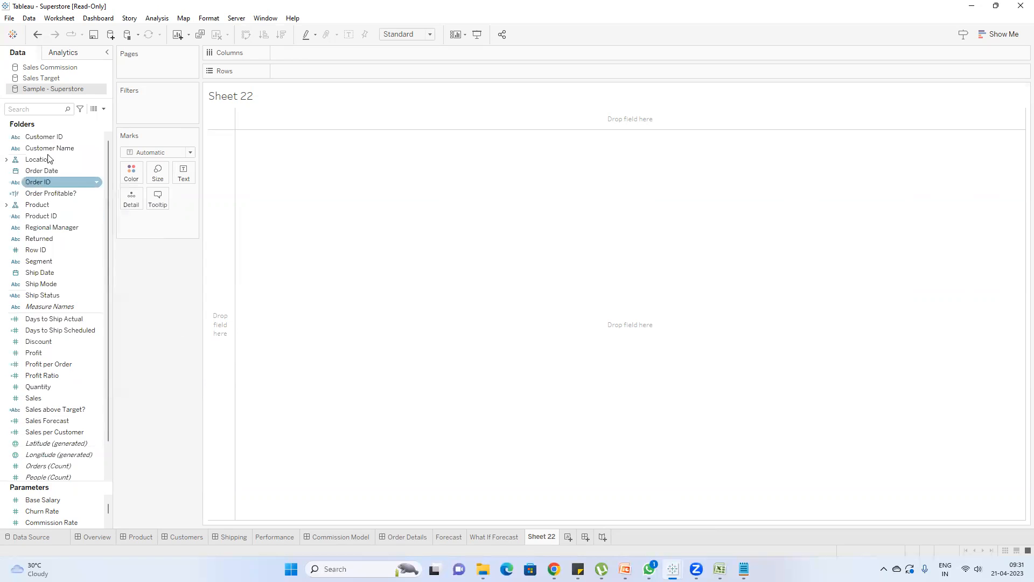
- Set the Data pane's Group by option to Data Source Table
right_click(49, 139)
mouse_move(93, 327)
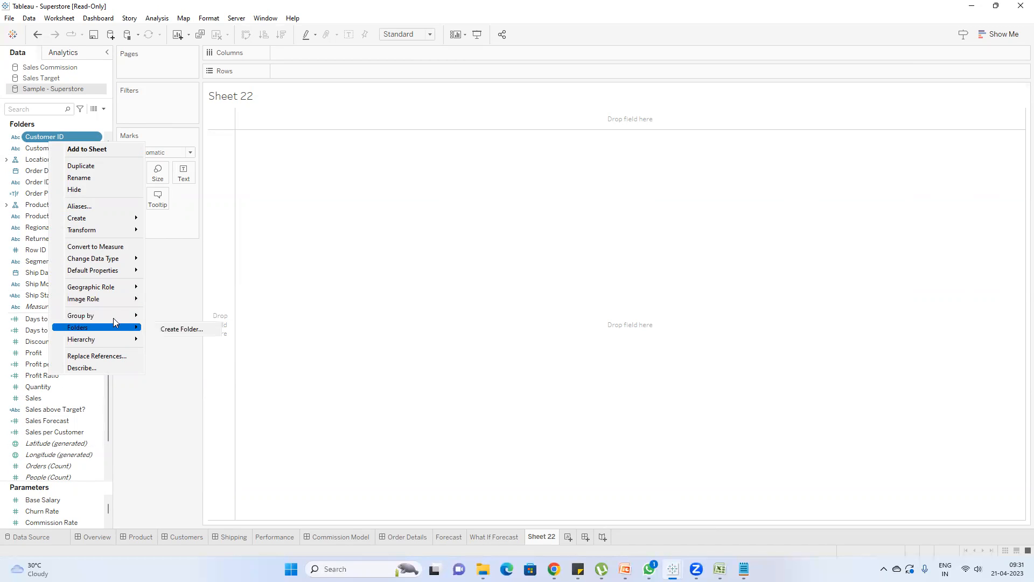
mouse_move(119, 316)
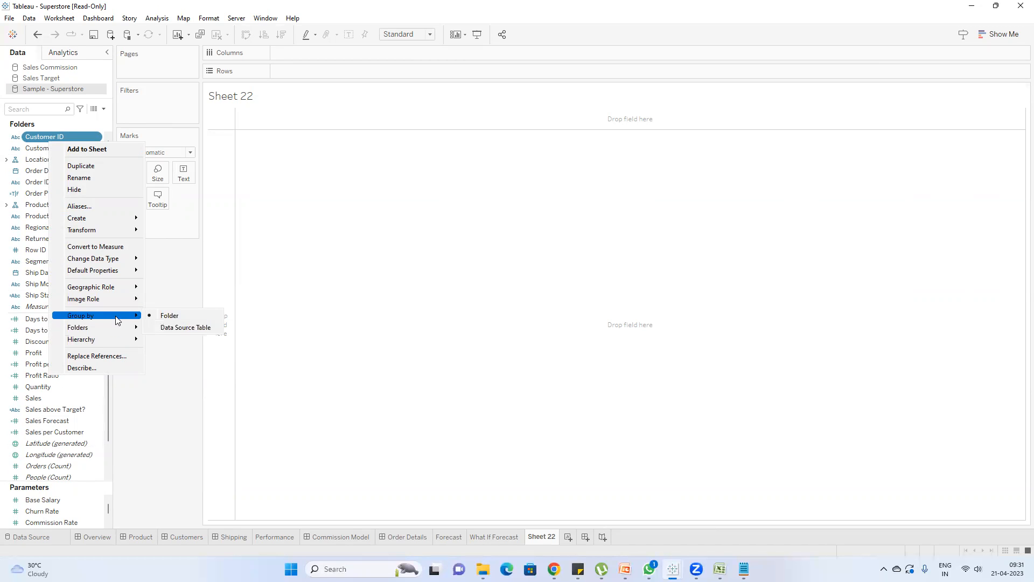
click(182, 327)
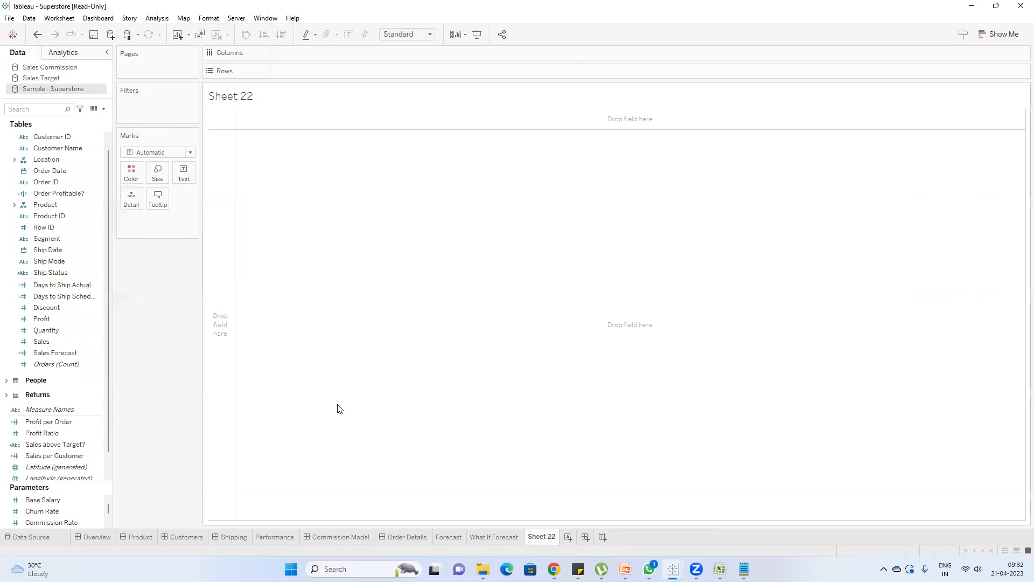
- Switch to the PowerPoint deck and highlight "the dimensions and measures" in slide 4's Group by Data Source Table note
click(625, 569)
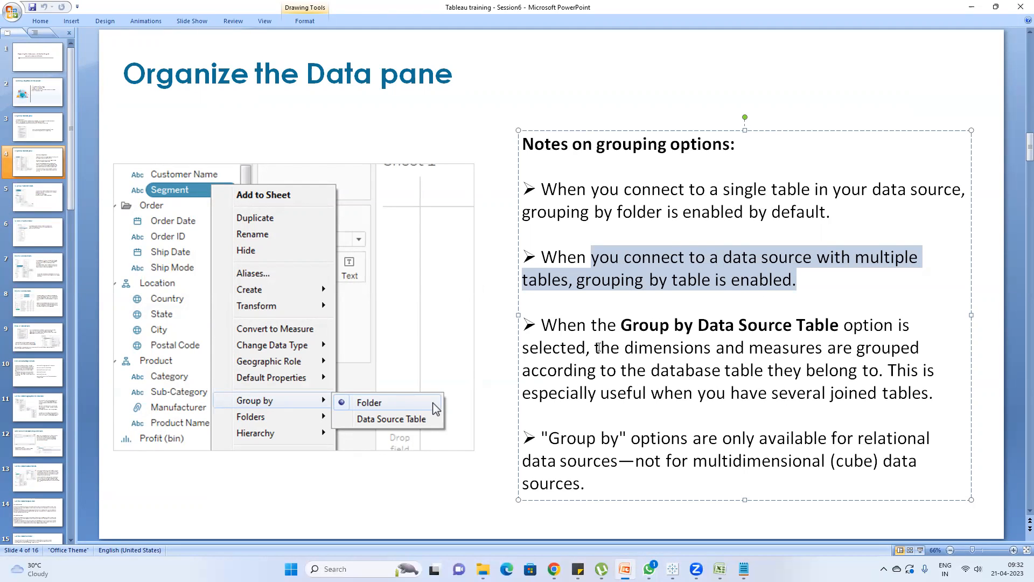
drag(594, 348, 826, 348)
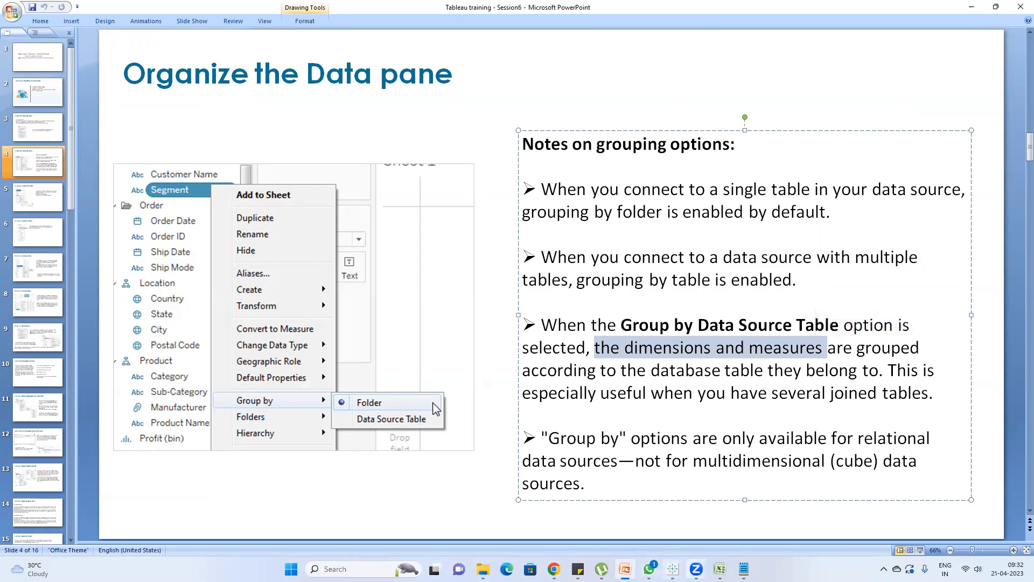
- Switch to the Book1 workbook in Tableau and open Sheet 1
click(672, 569)
click(618, 519)
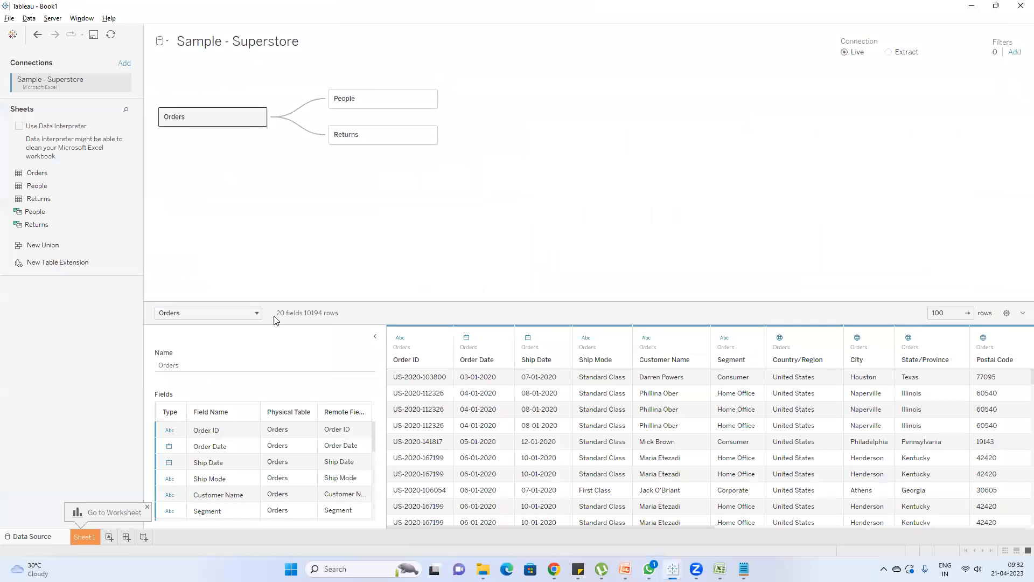
click(85, 536)
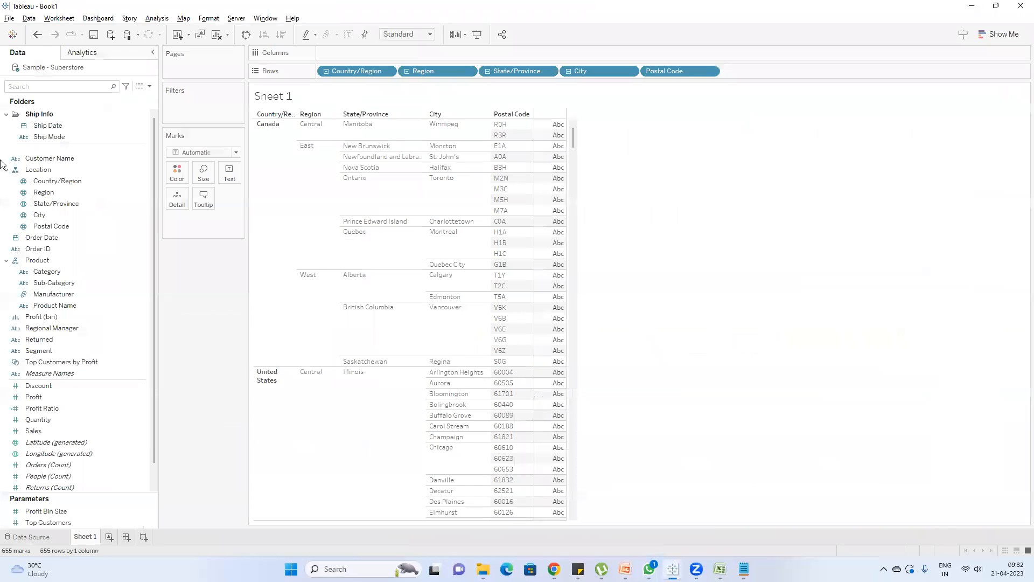
- Examine the icons of the folder, hierarchy, dimension and measure fields in Sheet 1's Data pane, and return to the PowerPoint deck
click(23, 183)
click(28, 127)
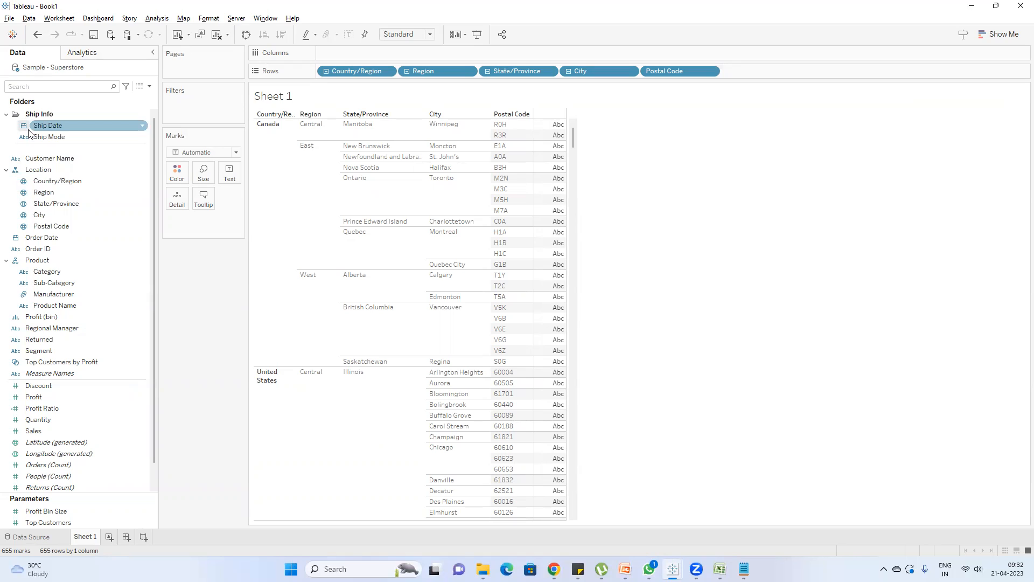
click(30, 139)
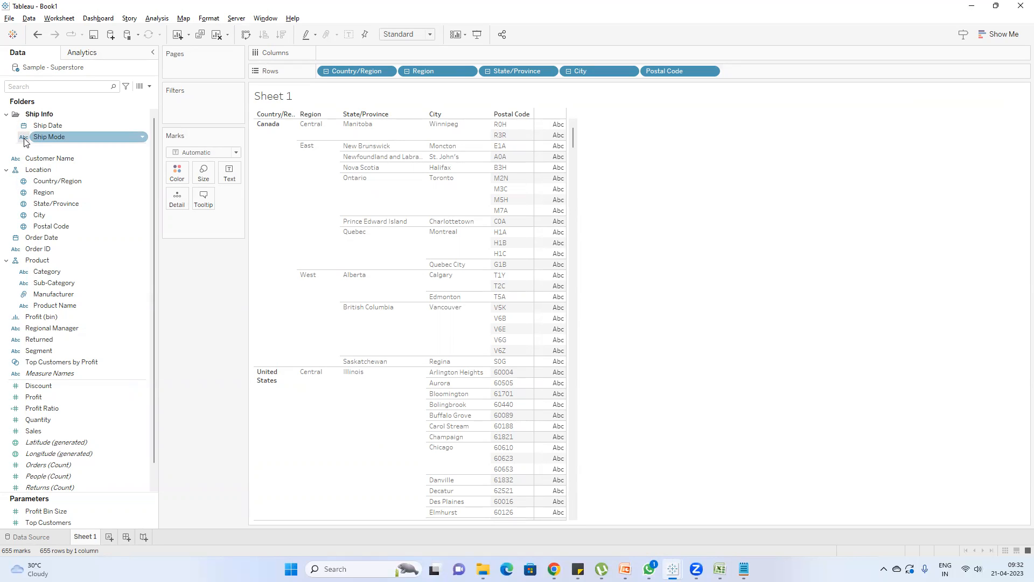
click(27, 183)
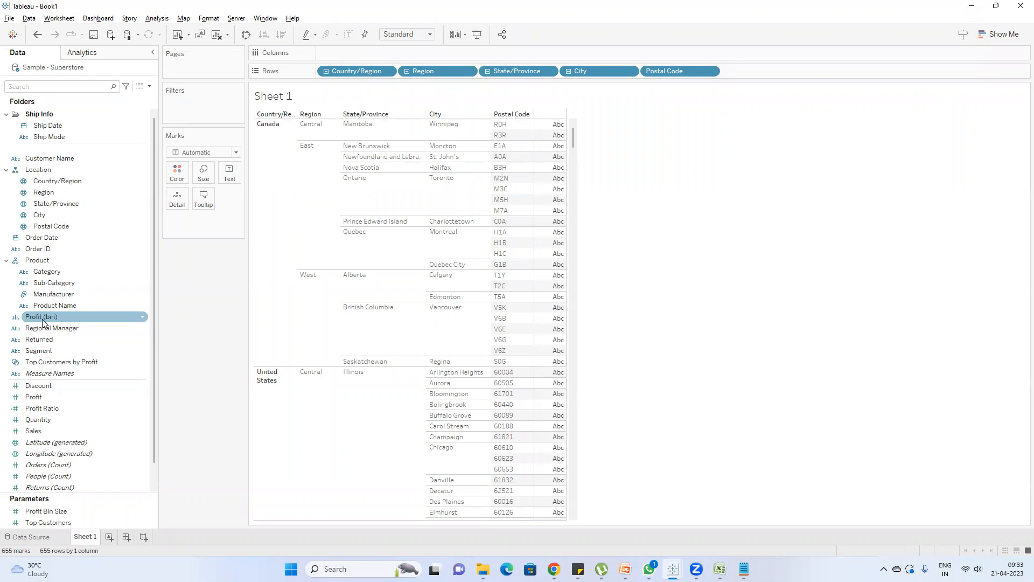
click(15, 320)
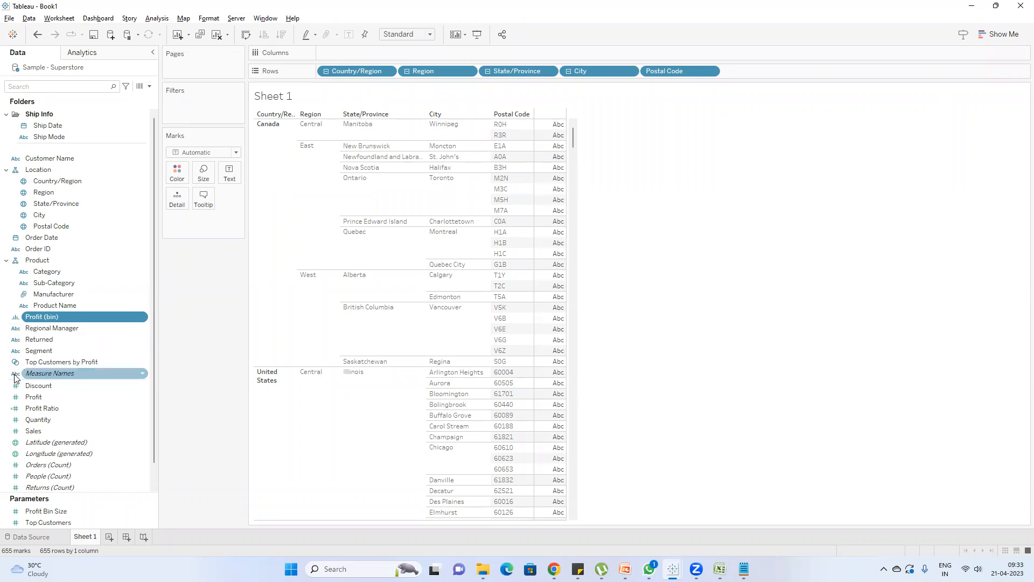
click(16, 408)
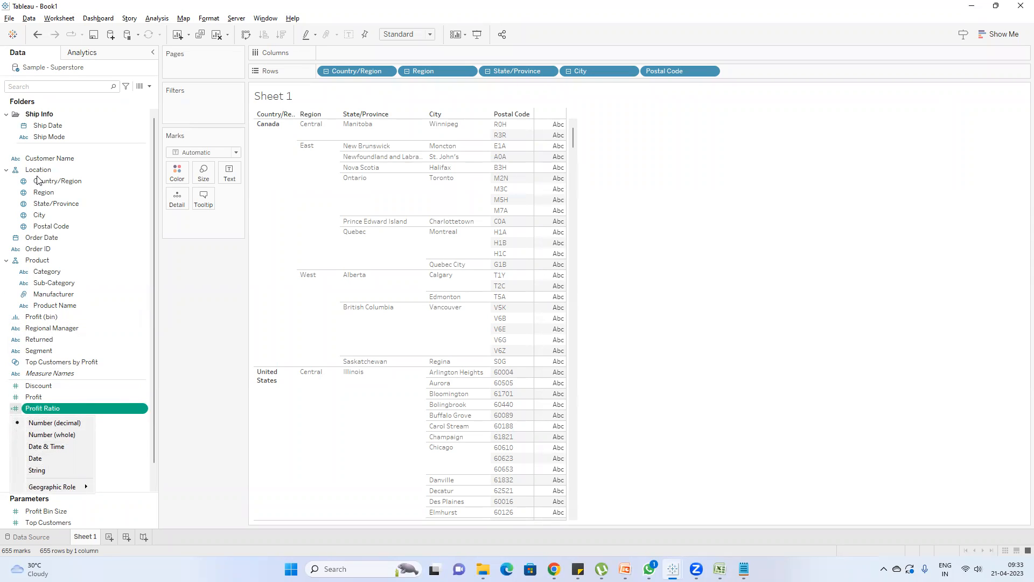
click(15, 283)
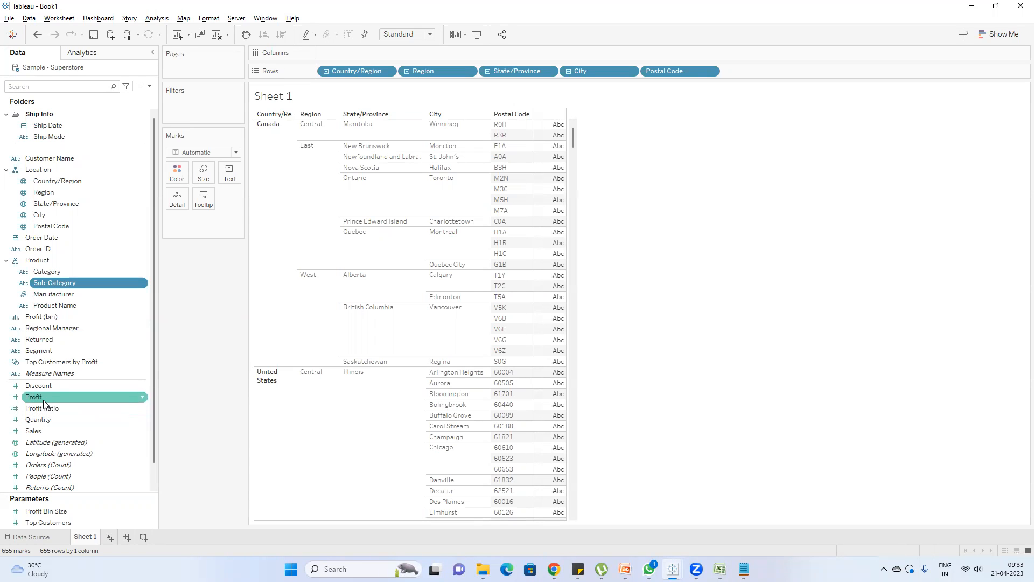
scroll(35, 425, down, 1)
click(45, 429)
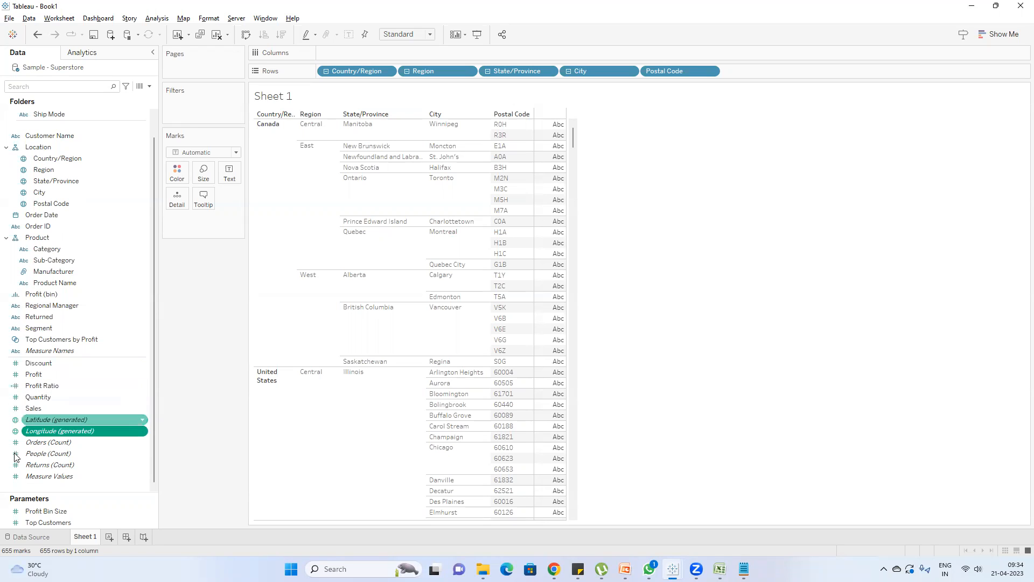
click(54, 453)
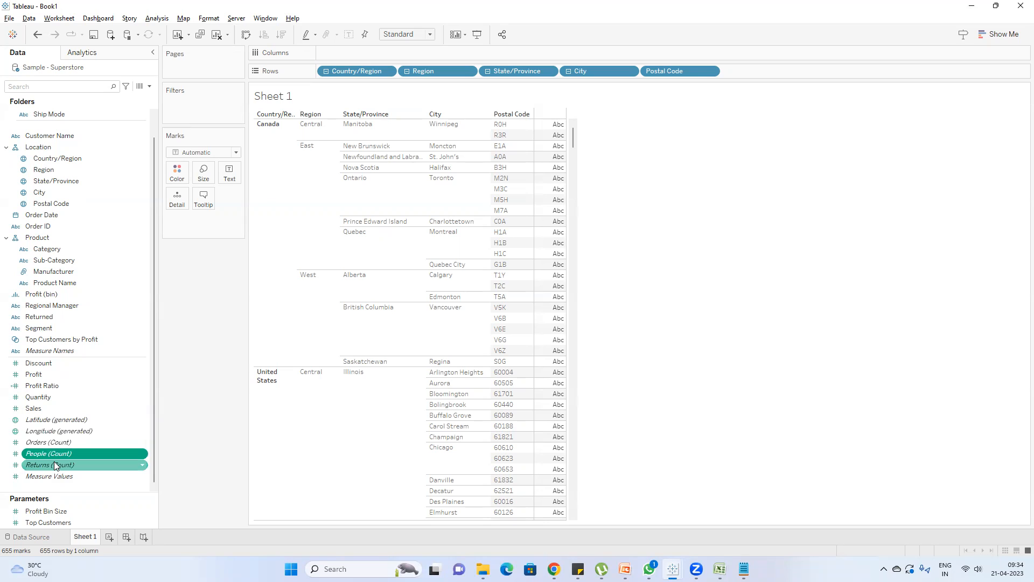
mouse_move(57, 468)
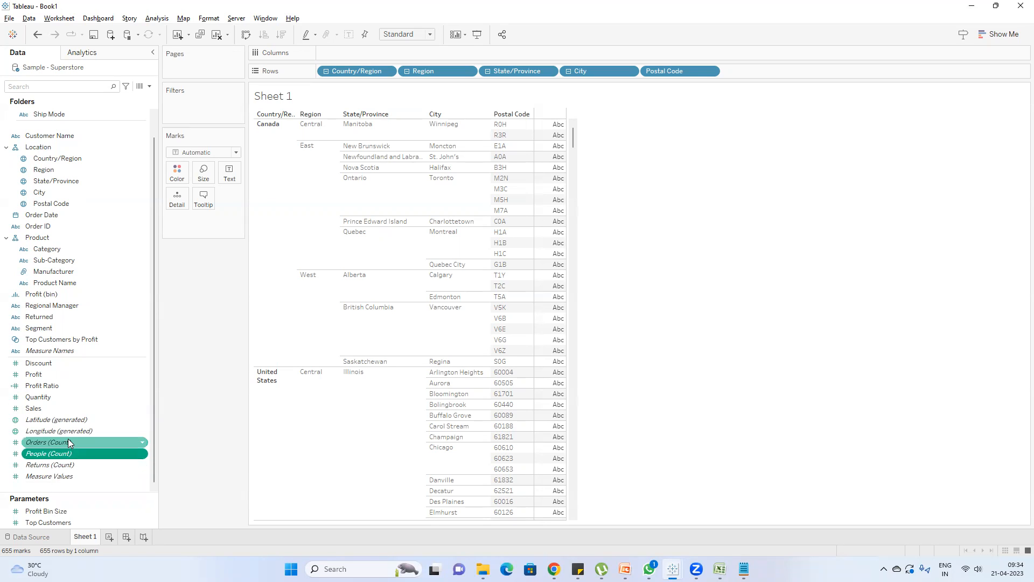
click(68, 439)
key(alt+Tab)
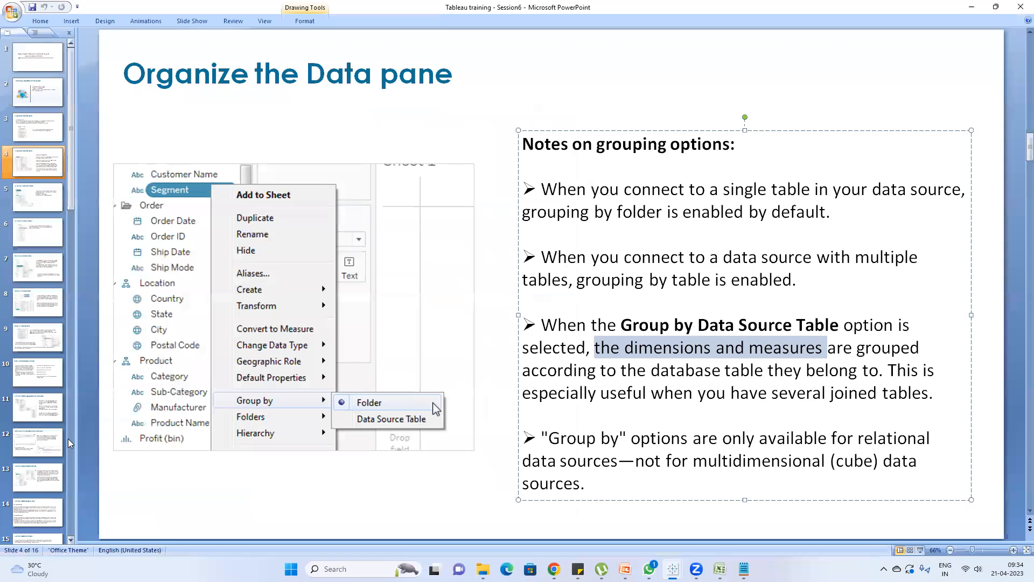
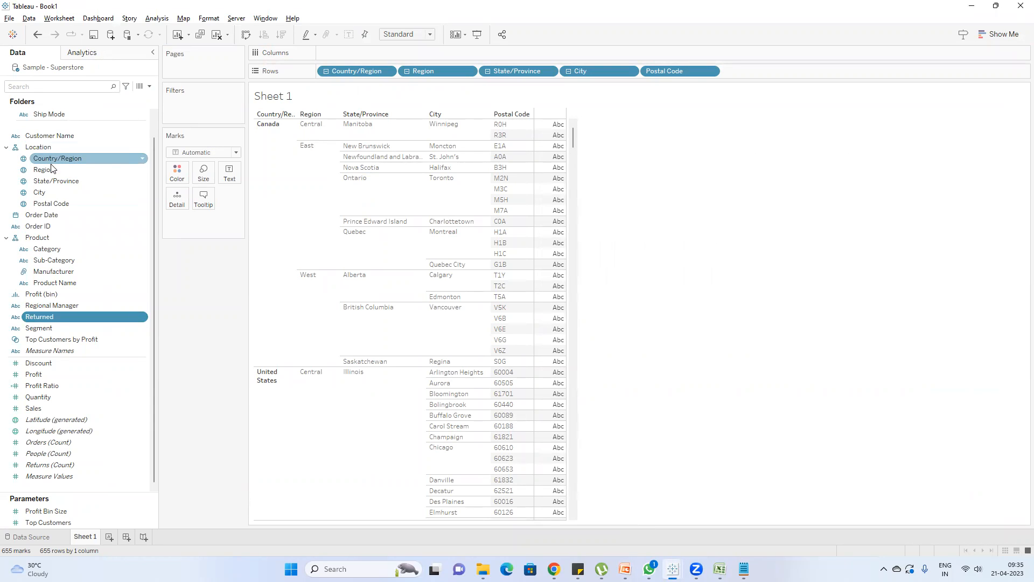
- In Tableau, move the Returned field into the Location hierarchy below State/Province, and take it back out of the hierarchy
drag(53, 322, 69, 189)
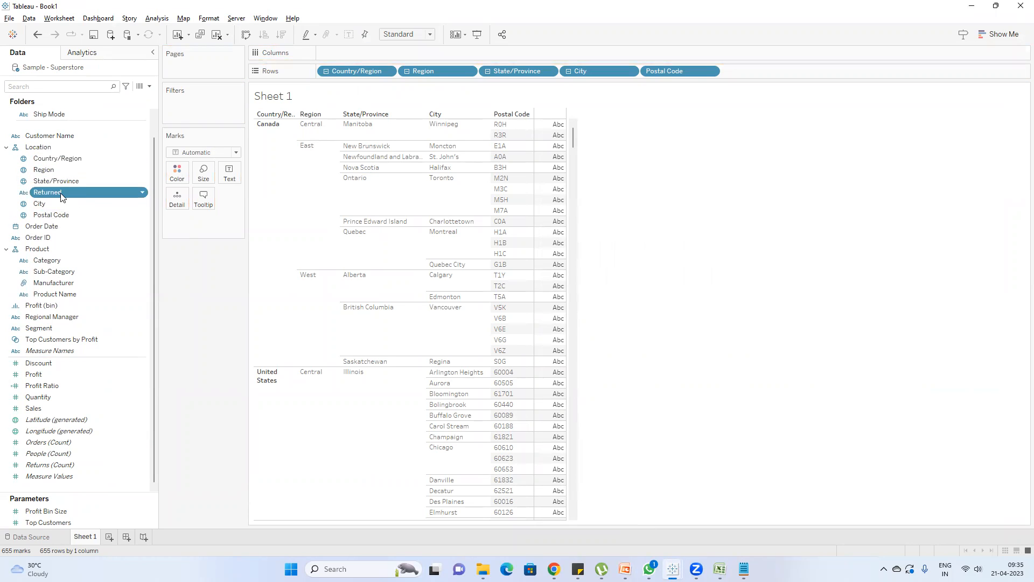
drag(64, 202, 68, 322)
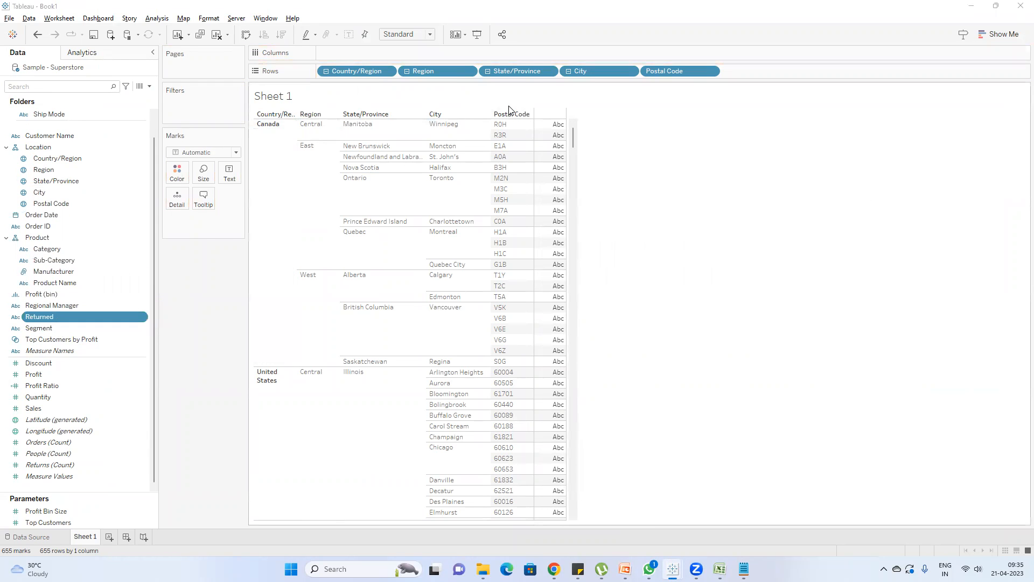
- Switch to the PowerPoint deck and show slide 7, How to Combine Fields
key(alt+Tab)
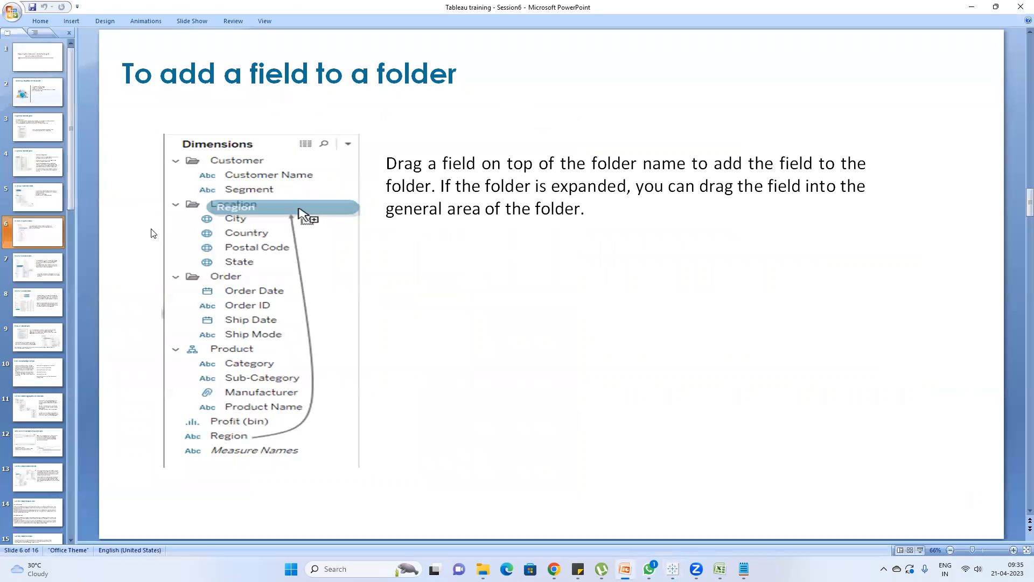
click(38, 267)
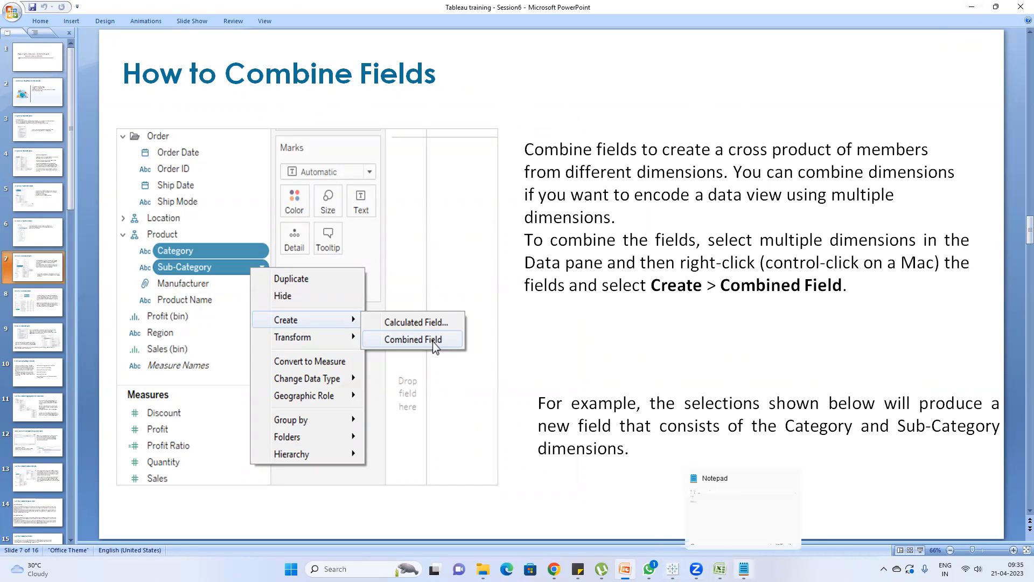
- Switch to the Notepad note and add the lines "First Name", "and" and "Last Name" below Hierarchy
click(743, 568)
key(ctrl+a)
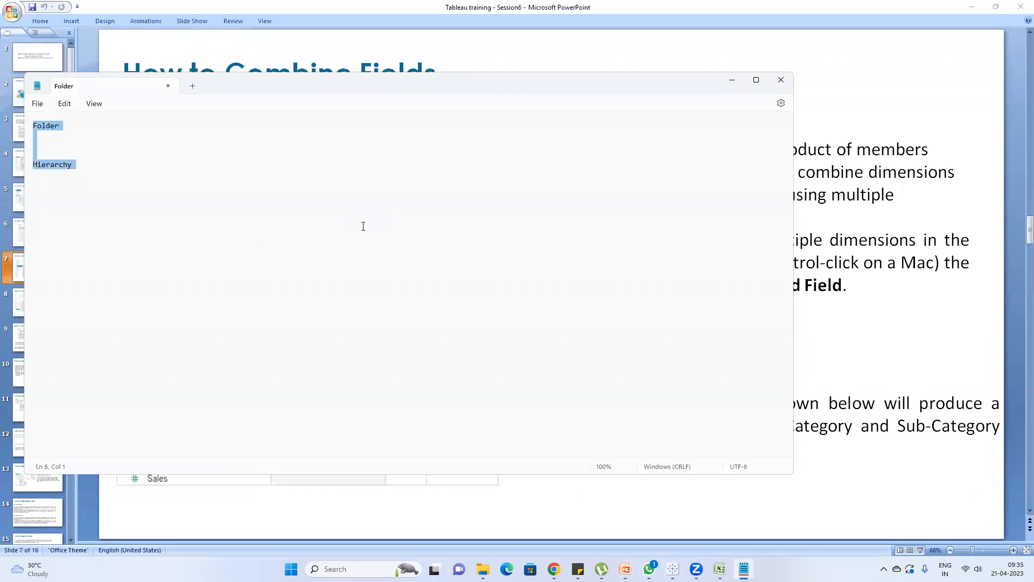
click(363, 226)
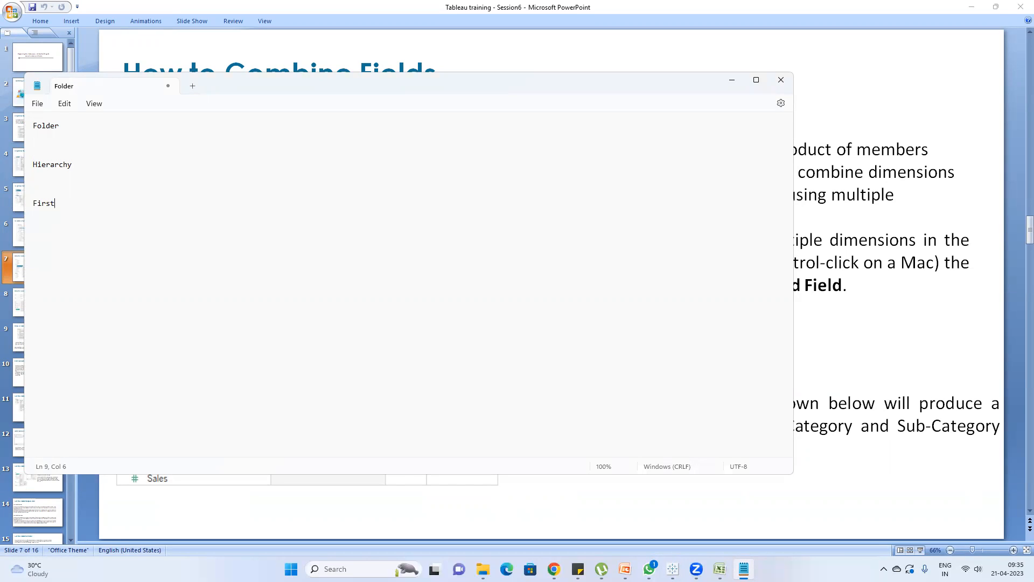
text(e)
key(Return)
- Switch to the Book1 workbook in Tableau and add a new worksheet
mouse_move(673, 569)
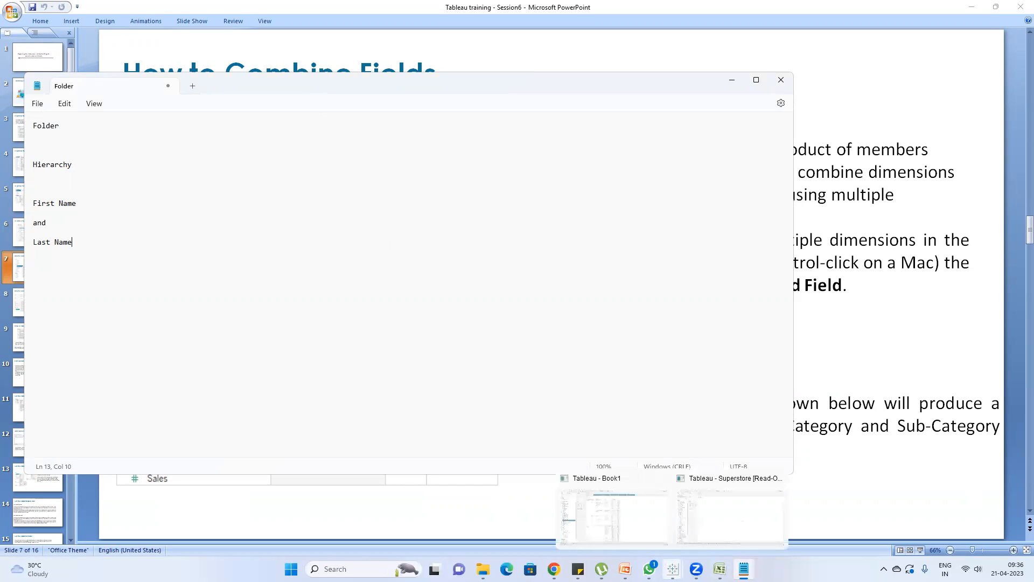
click(663, 513)
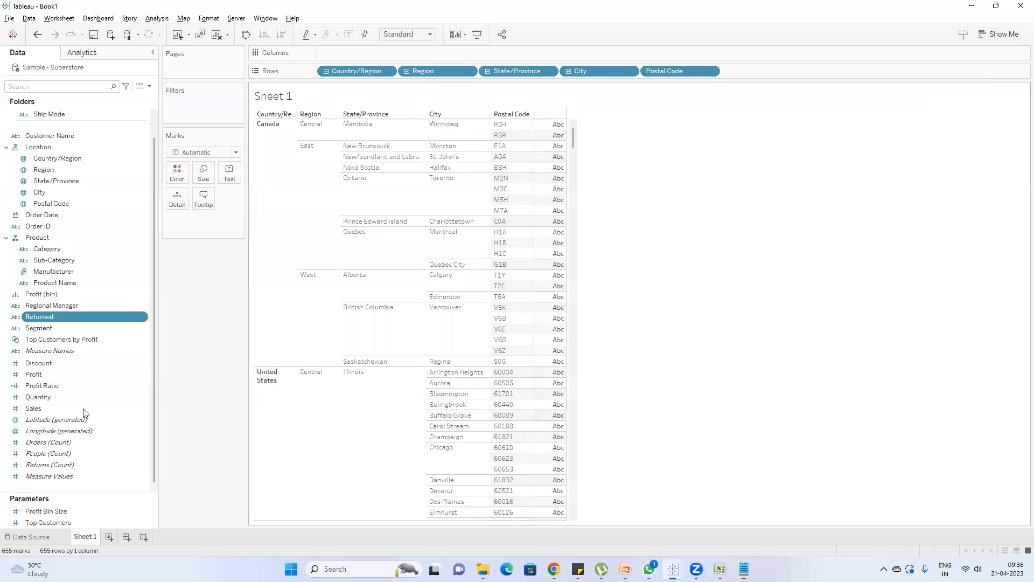
click(109, 536)
- Search the Data pane for "c" and add the Customer Name field to Rows on Sheet 2
scroll(73, 188, up, 1)
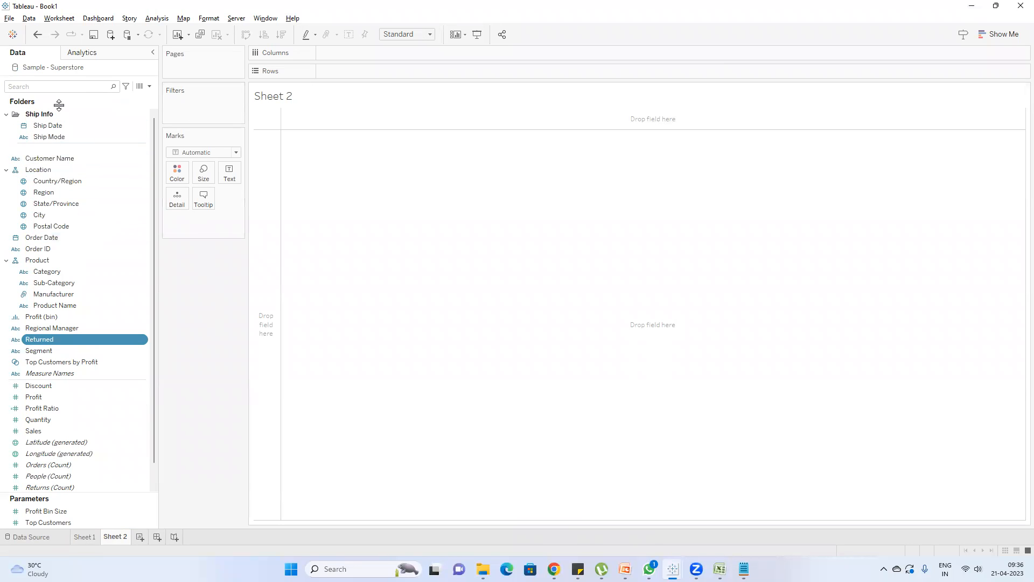
click(75, 89)
text(c)
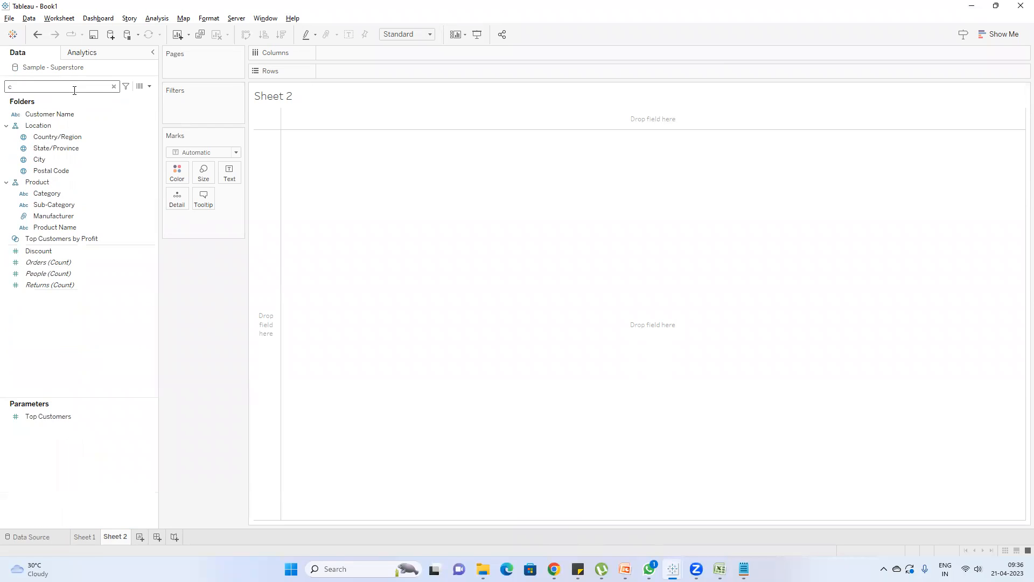
double_click(54, 114)
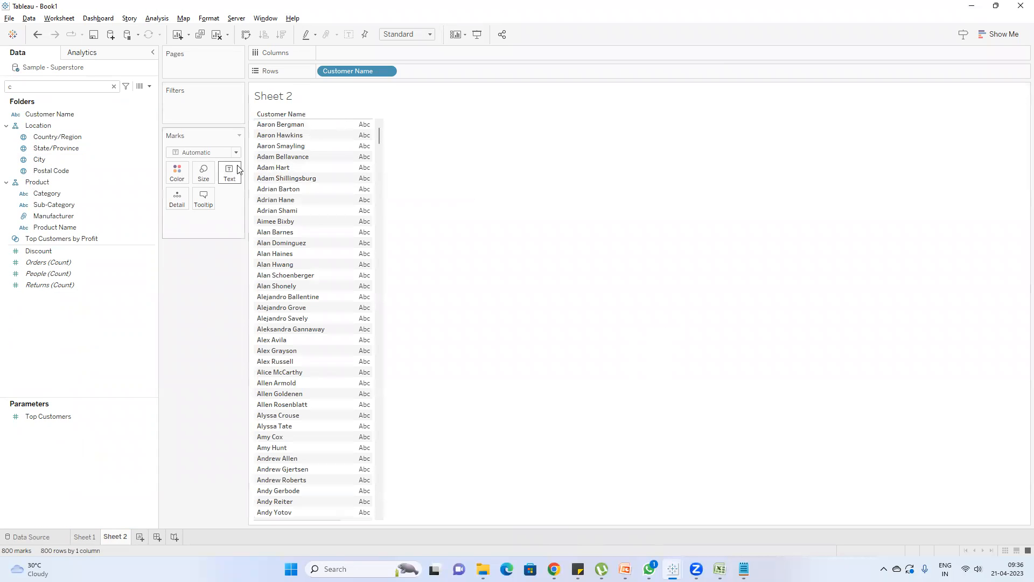
- Split the Customer Name field into two separate fields and widen the Data pane slightly
mouse_move(356, 130)
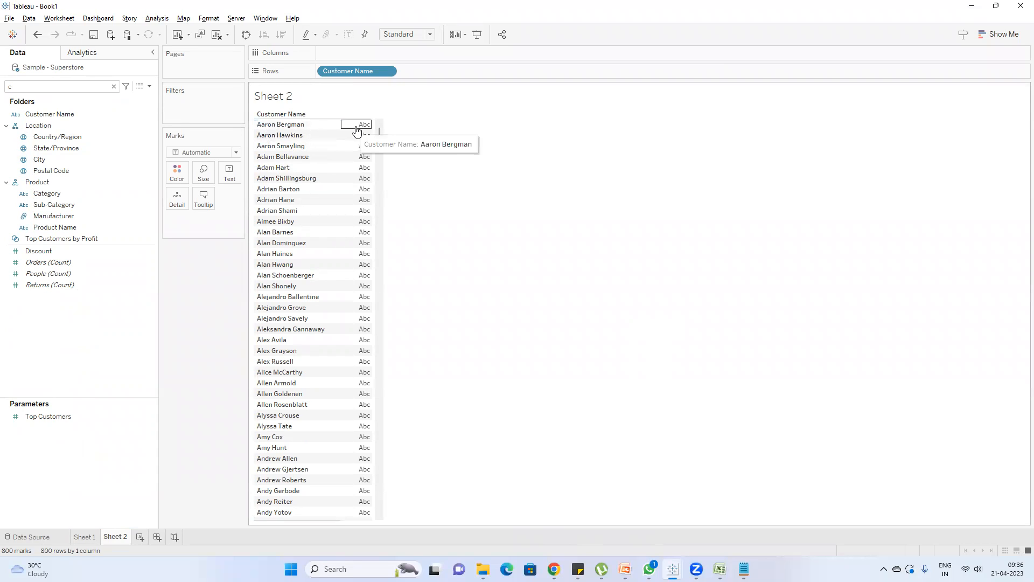
click(64, 126)
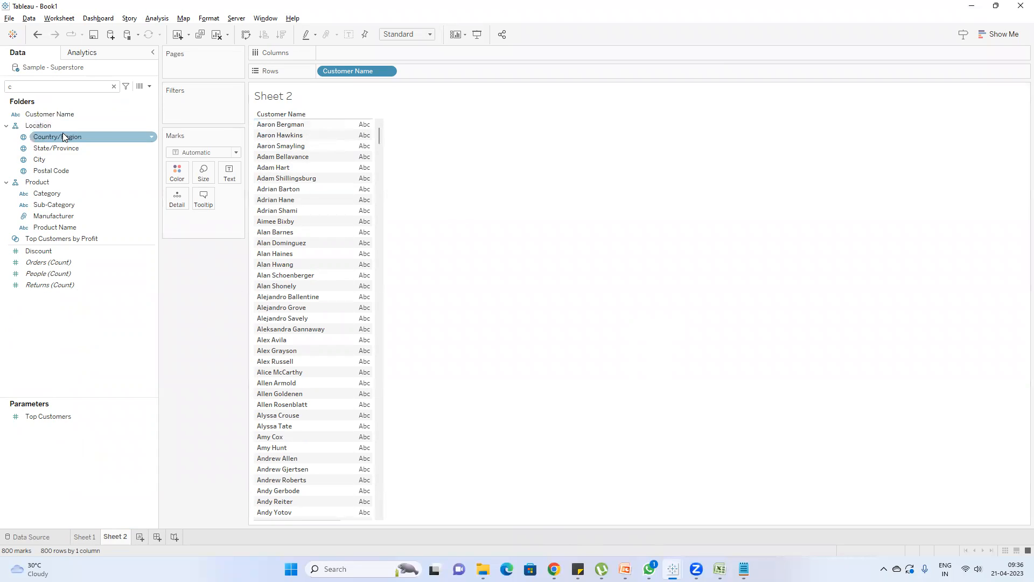
click(70, 115)
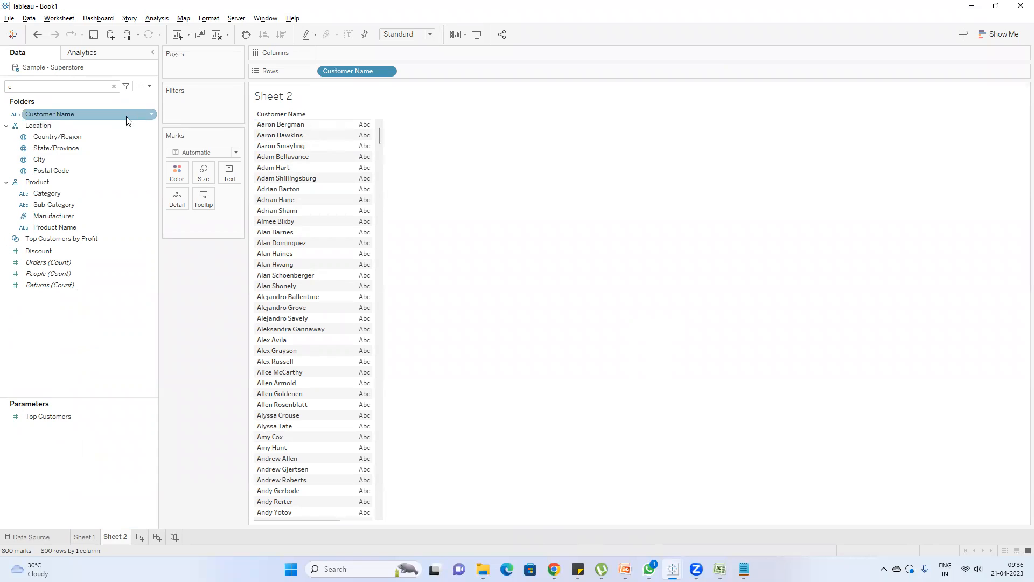
right_click(84, 121)
mouse_move(120, 206)
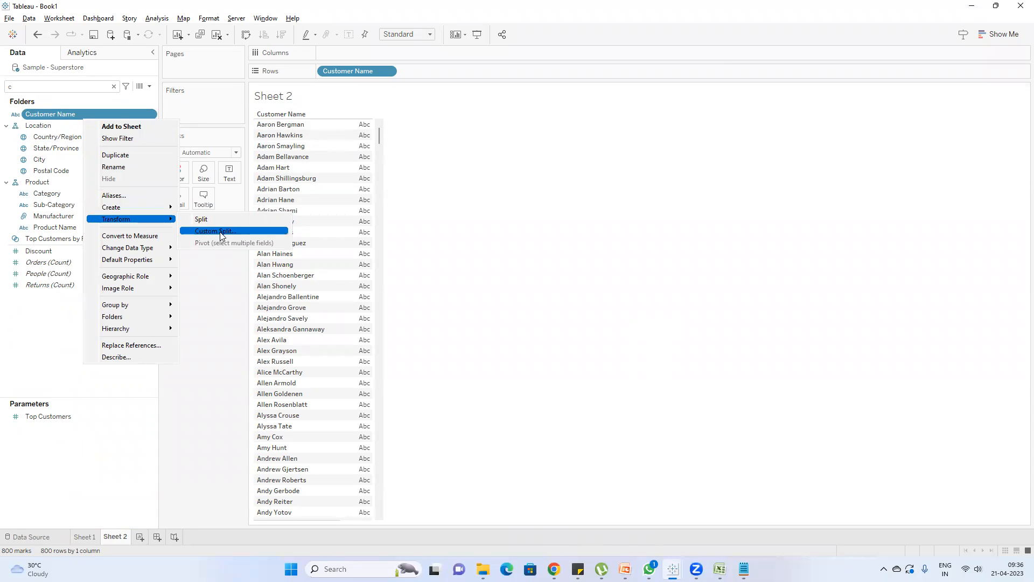
click(218, 221)
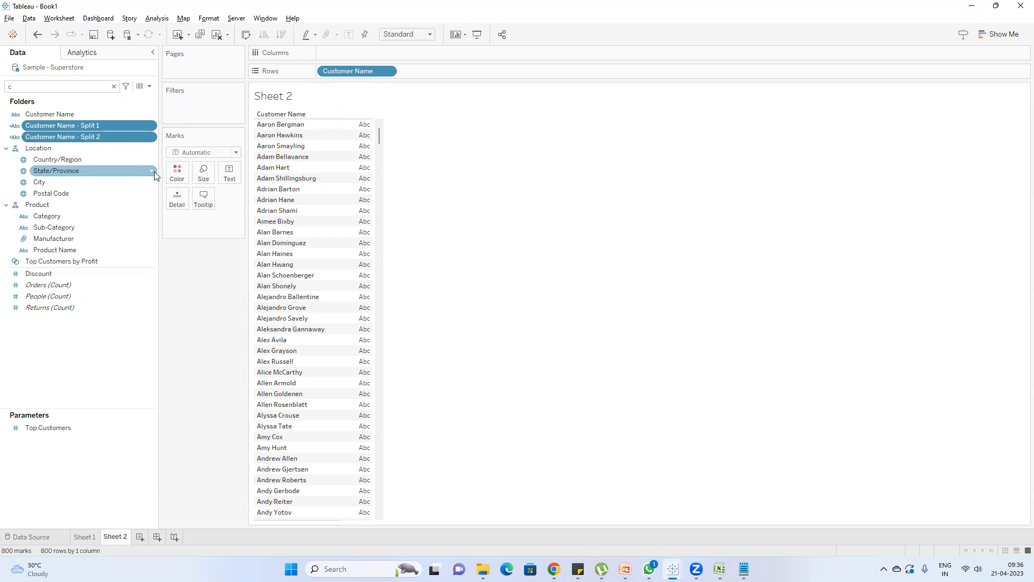
drag(159, 172, 165, 171)
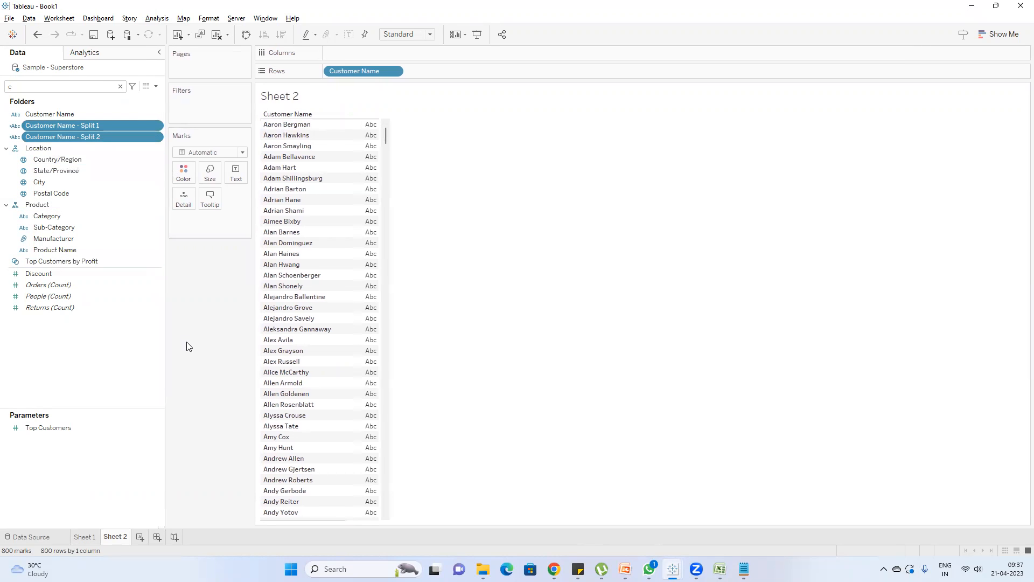
- Add Customer Name - Split 1 and Customer Name - Split 2 to Rows, placing both before Customer Name
click(94, 129)
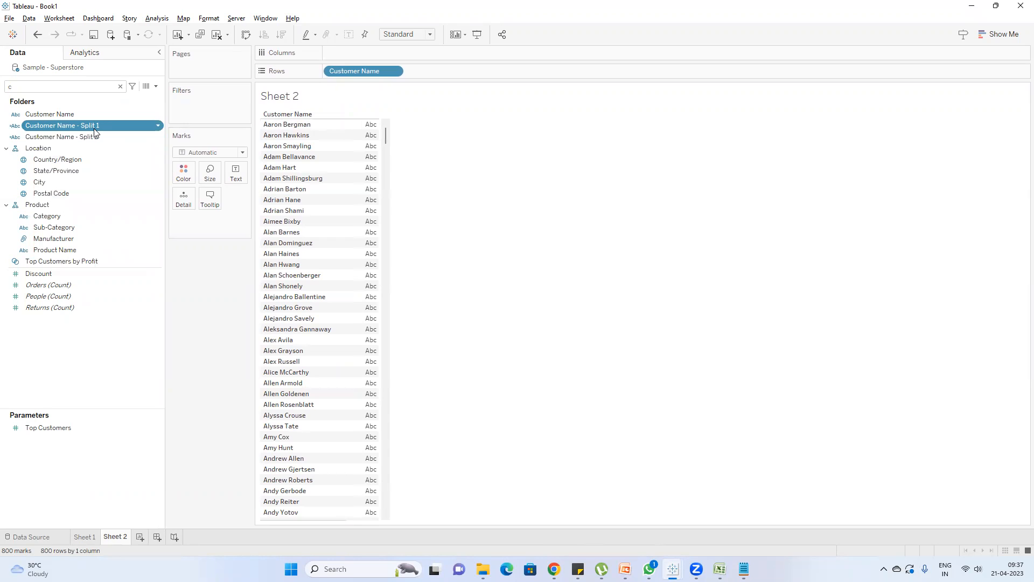
double_click(97, 130)
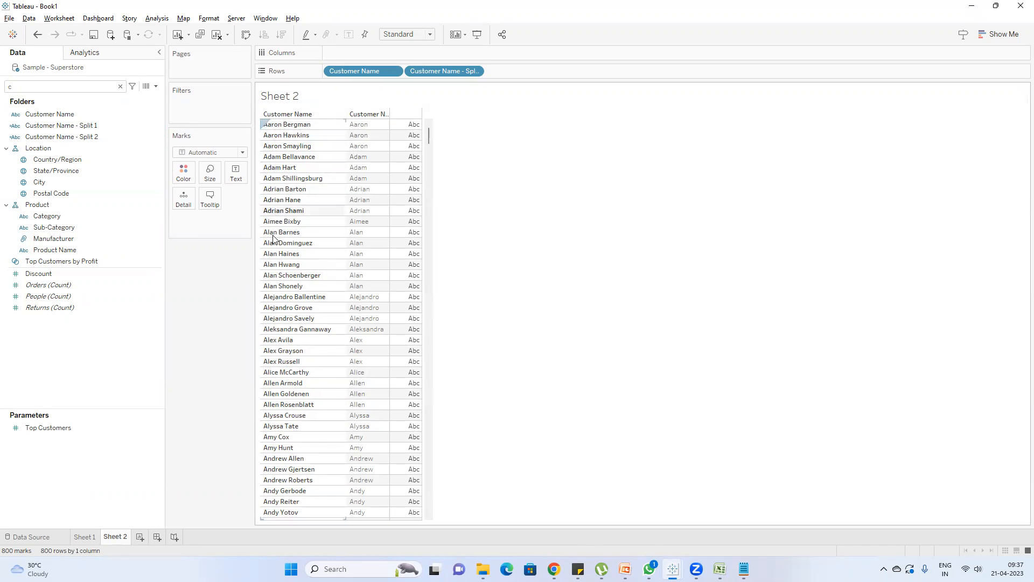
drag(440, 71, 337, 65)
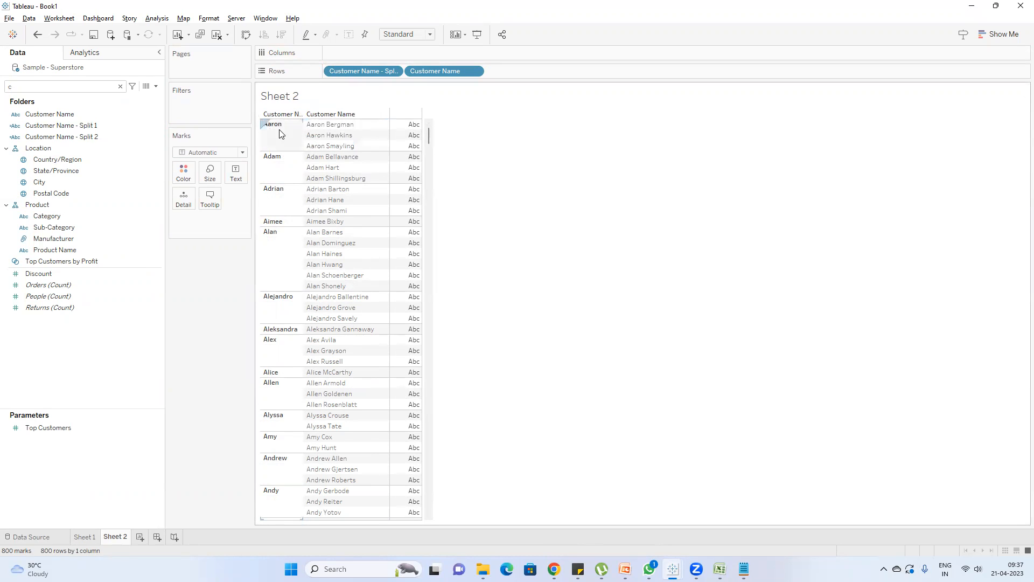
double_click(54, 136)
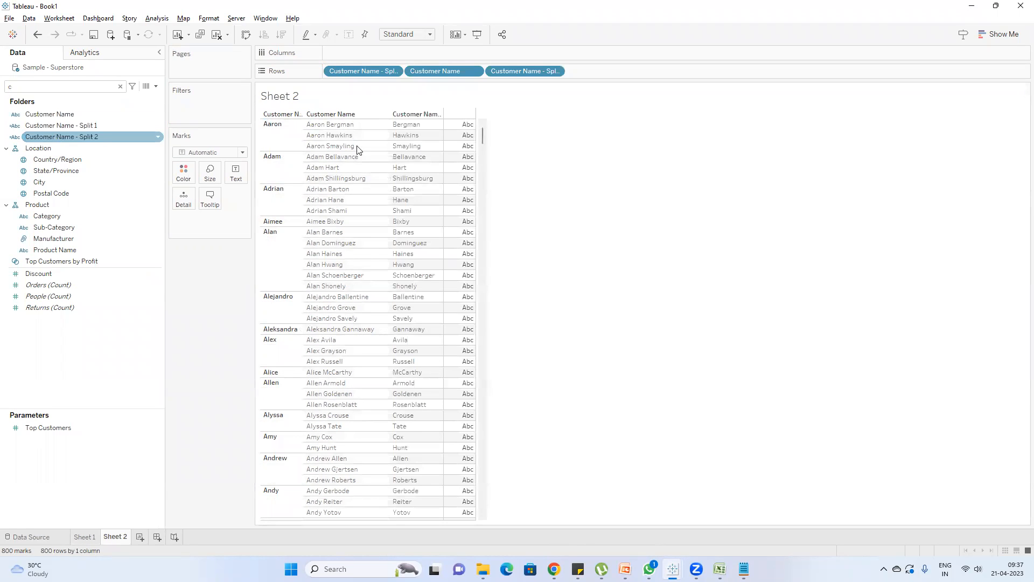
drag(516, 70, 403, 68)
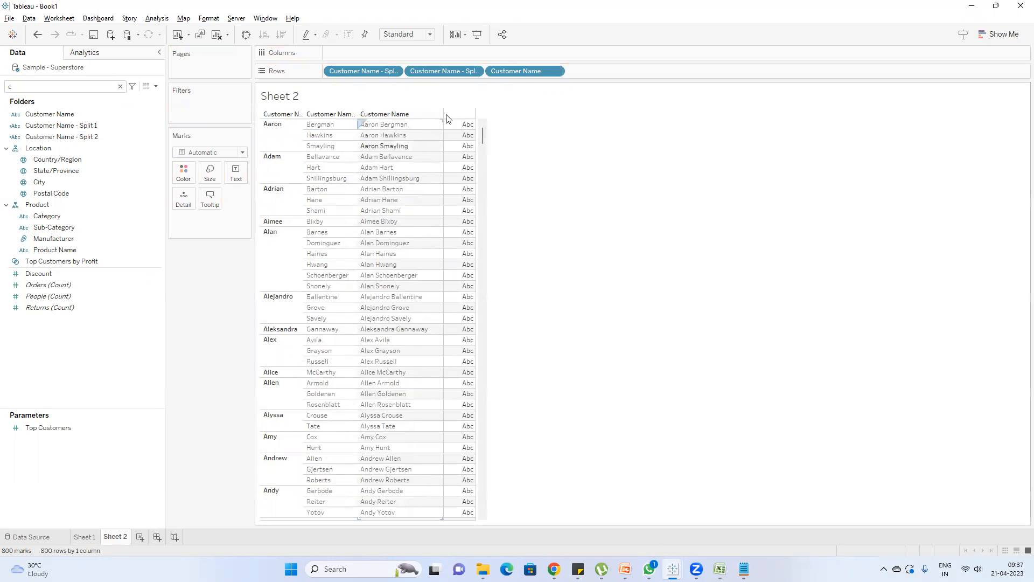
- Try Customer Name - Split 2 after Customer Name on Rows, and return it to the second position
drag(442, 70, 584, 73)
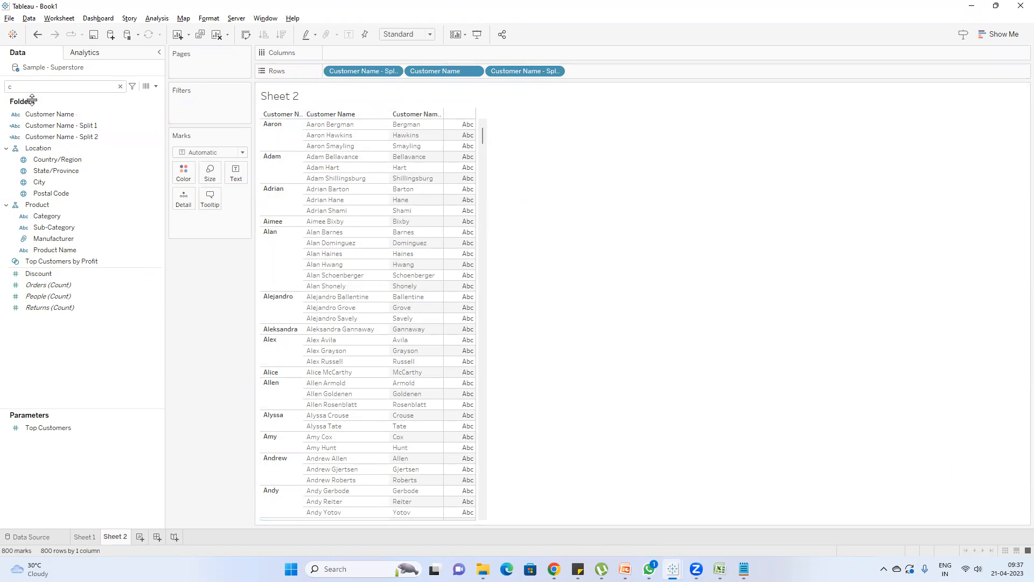
drag(134, 149, 284, 157)
drag(524, 71, 415, 72)
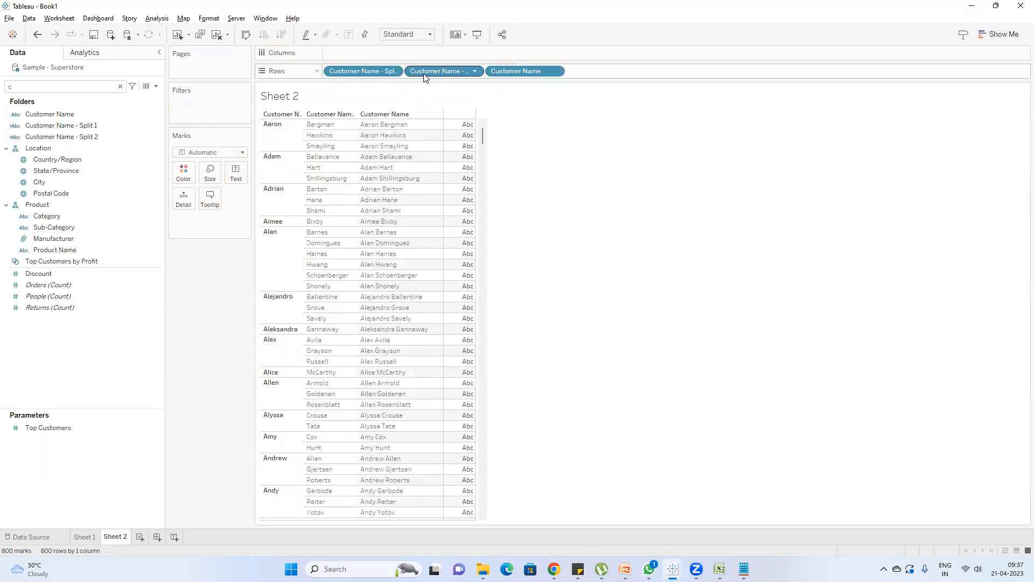
- Create a combined field from Customer Name - Split 1 and Customer Name - Split 2 and add it to Rows
drag(167, 196, 205, 202)
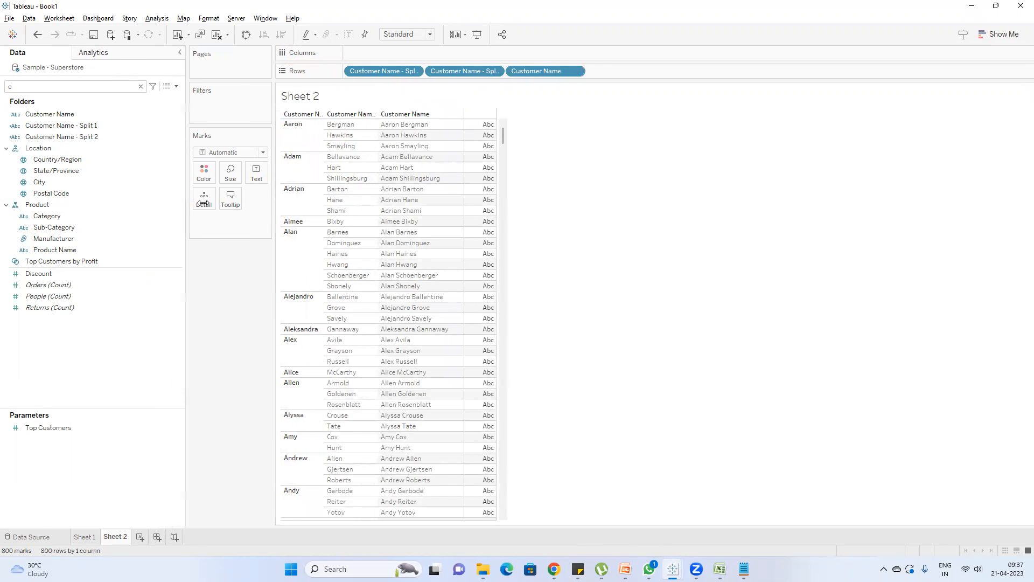
click(85, 128)
ctrl+click(86, 136)
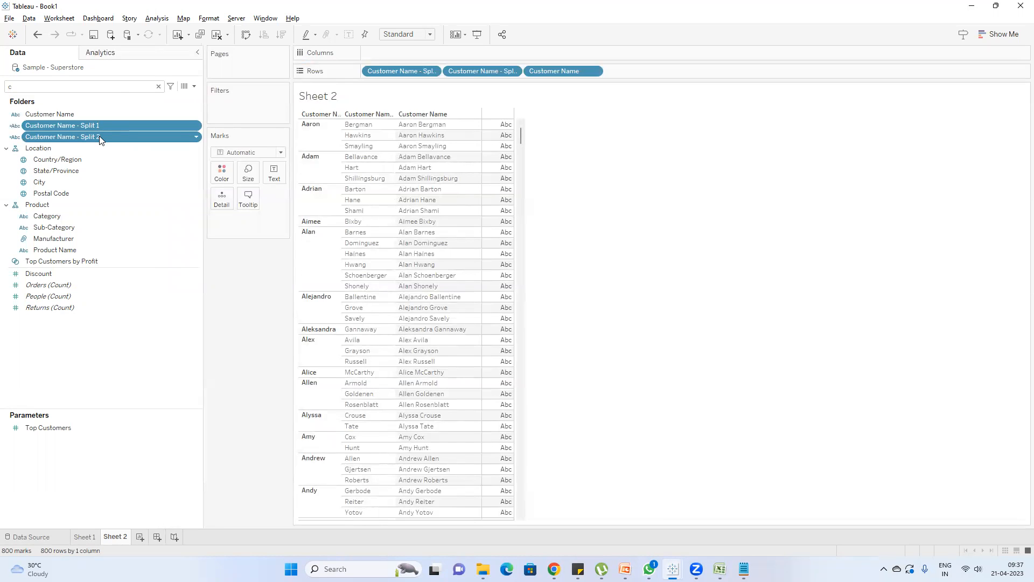
right_click(99, 136)
mouse_move(139, 211)
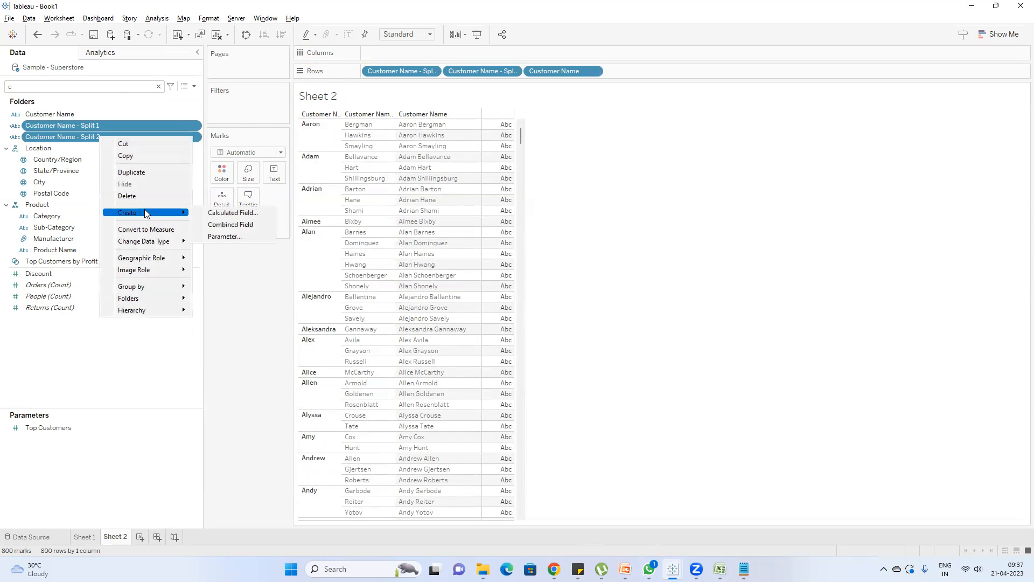
click(239, 225)
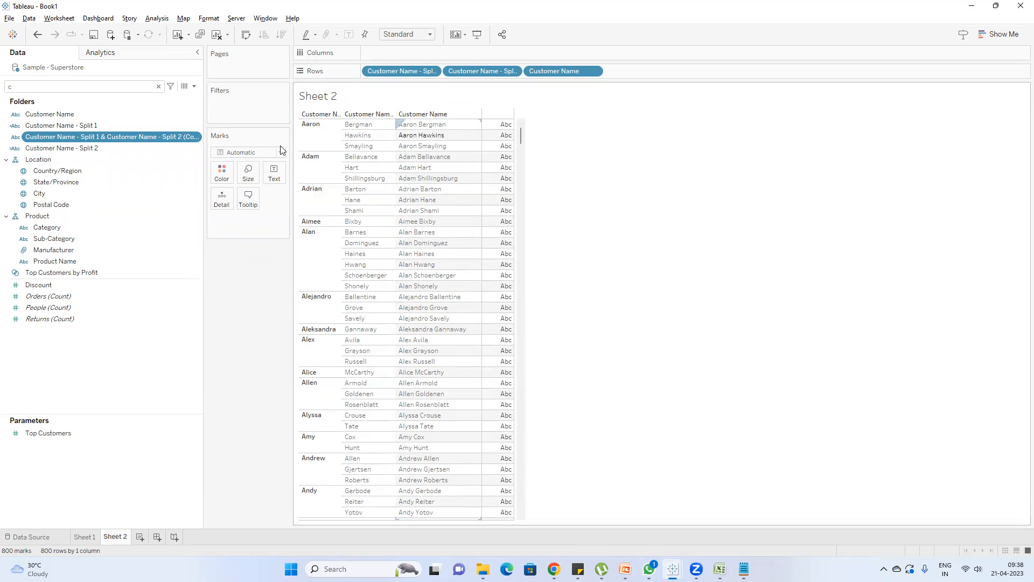
double_click(138, 136)
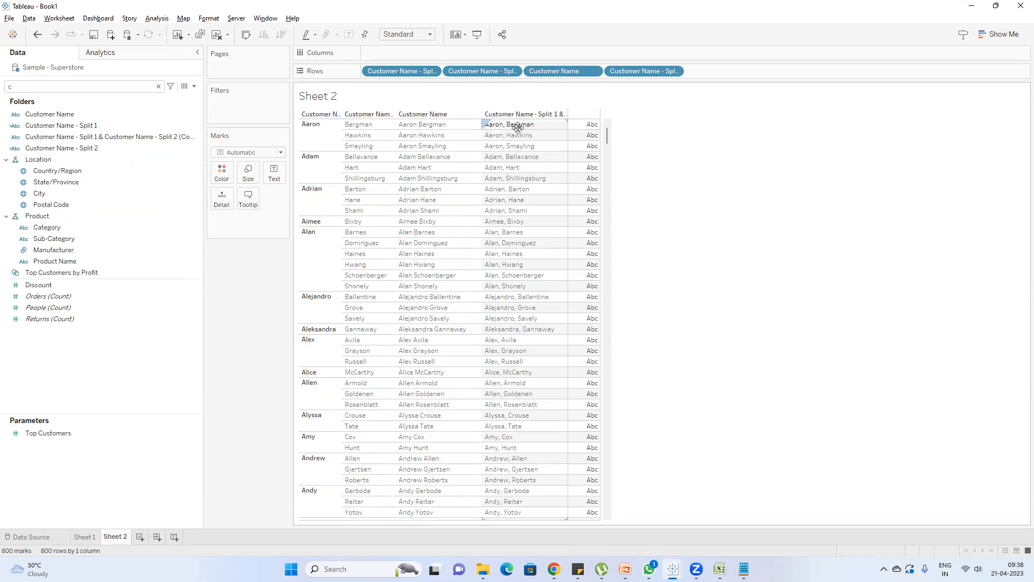
- Edit the combined field to separate its members with a hyphen and apply the change
right_click(125, 136)
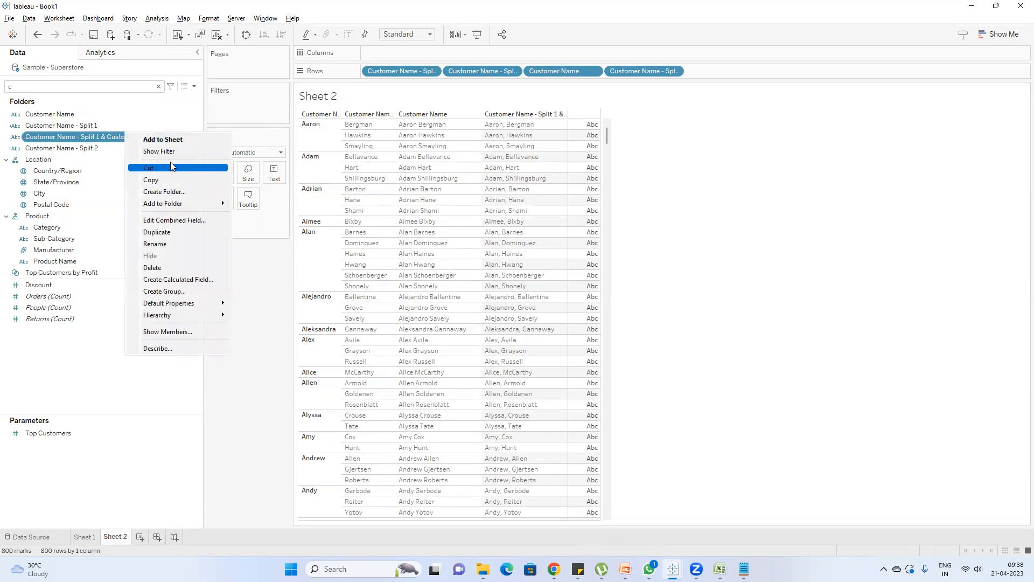
click(179, 221)
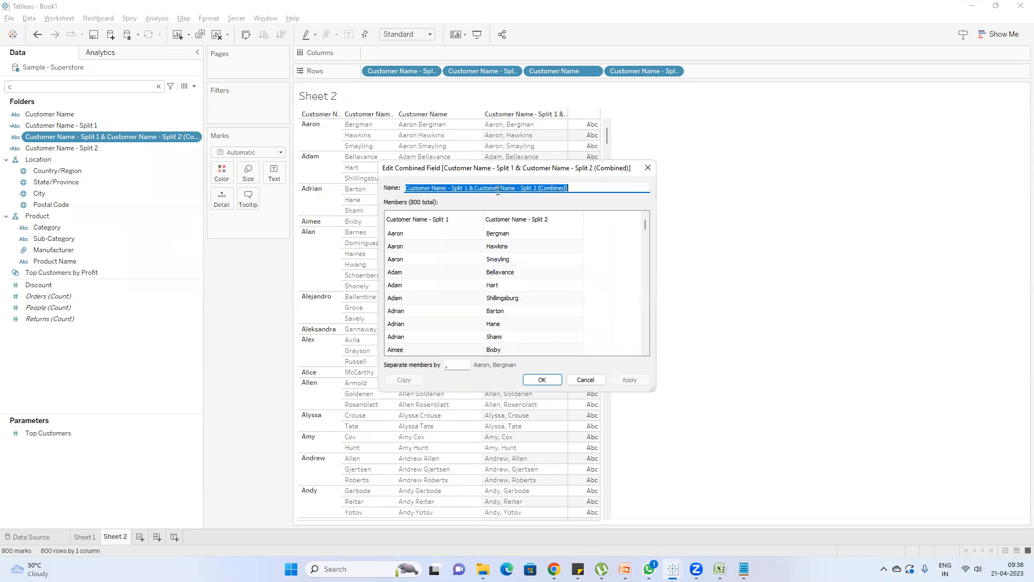
drag(536, 169, 690, 168)
click(611, 359)
key(BackSpace)
key(BackSpace)
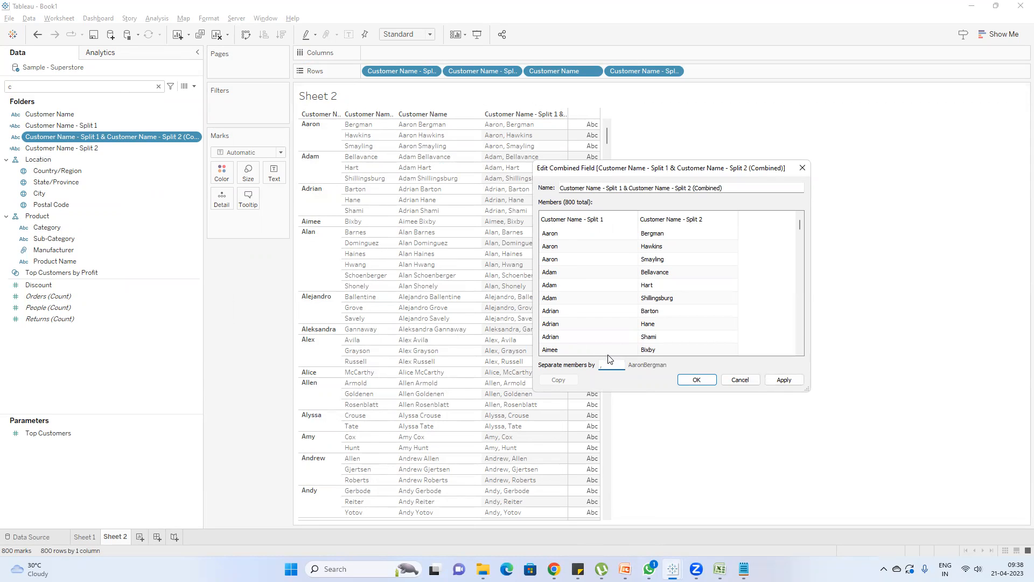
text(-)
click(784, 380)
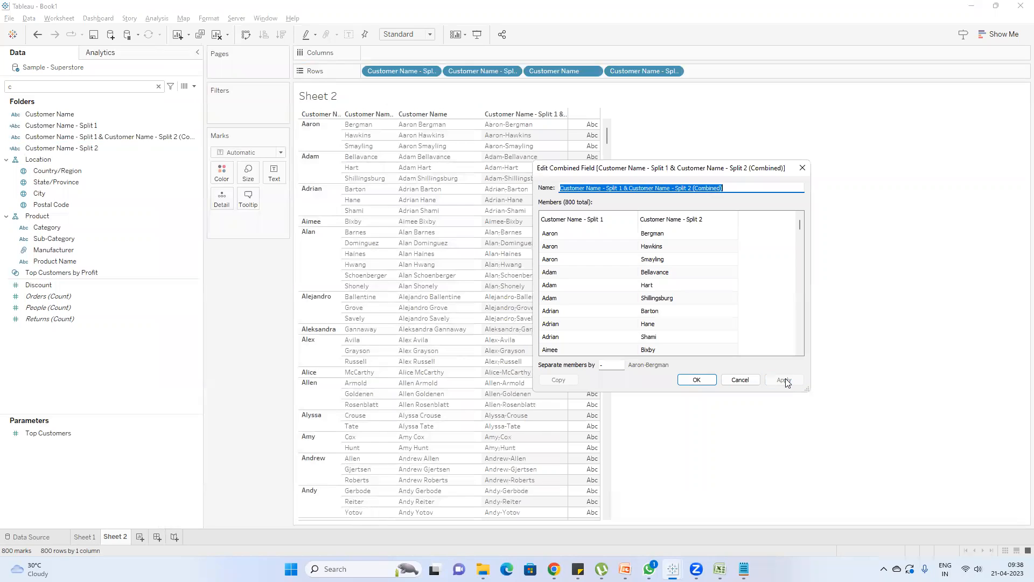
- Change the combined field's member separator to a single space and close its settings
click(615, 365)
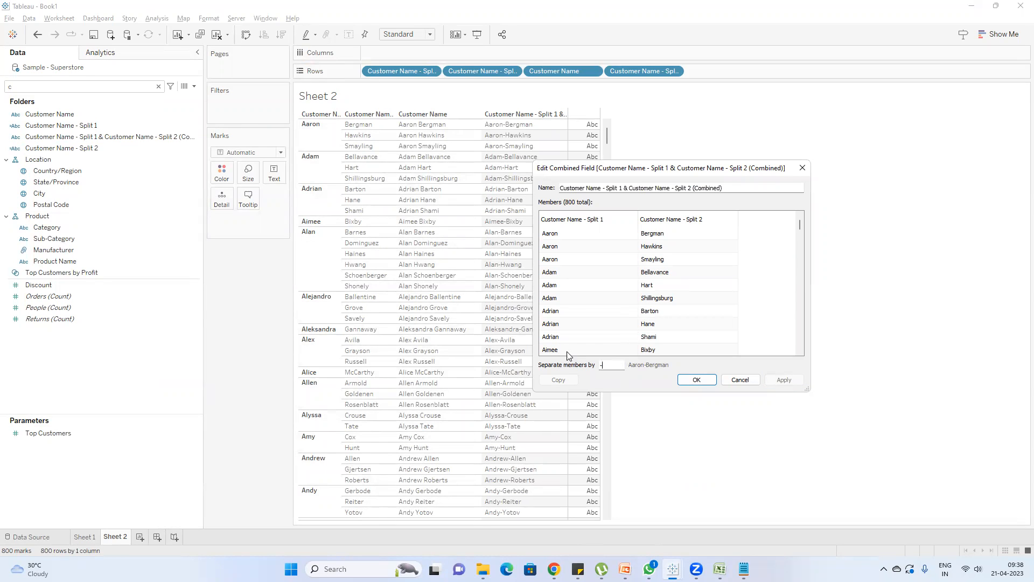
key(BackSpace)
click(784, 380)
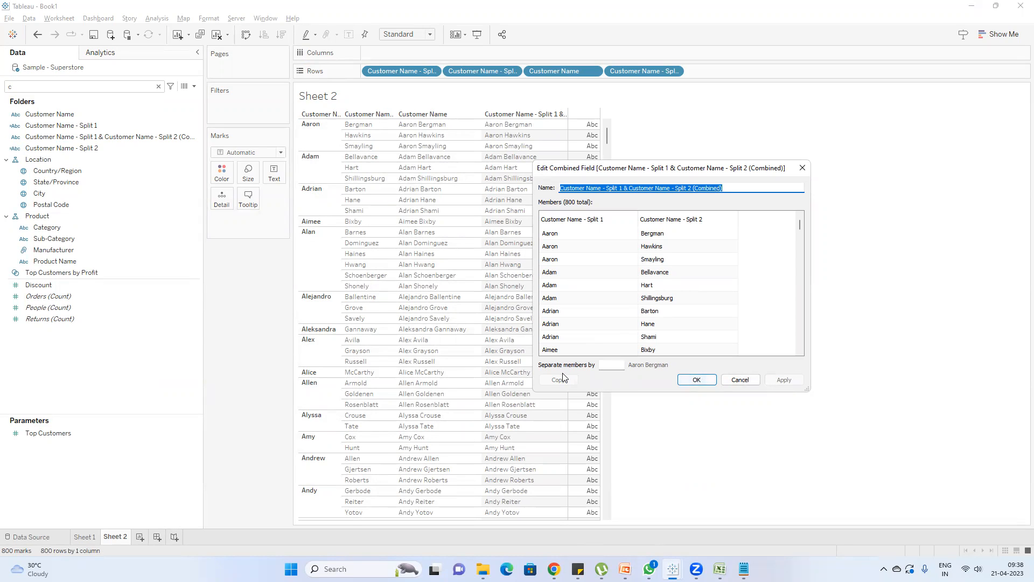
click(697, 380)
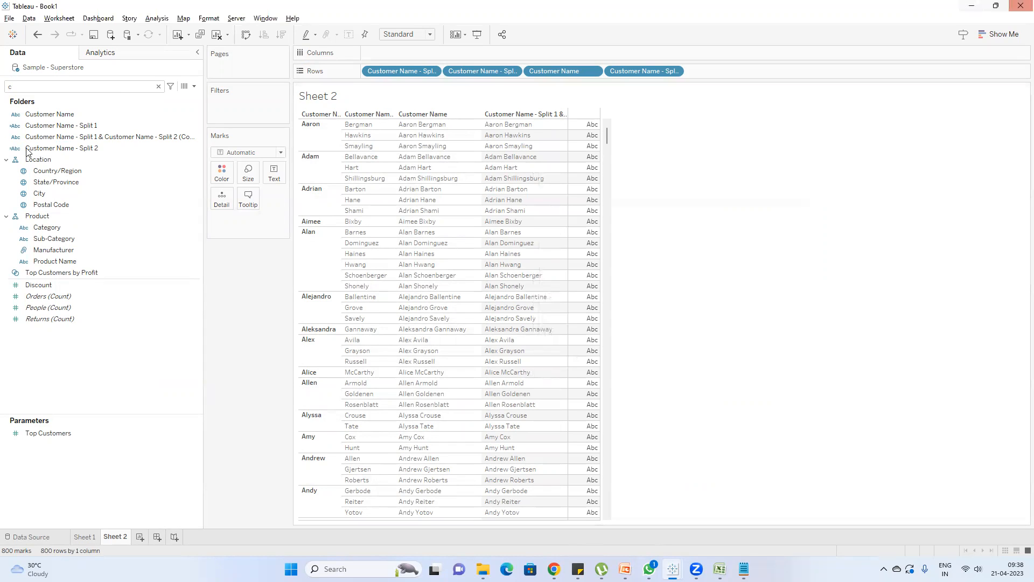
- Switch to the Notepad note and add the line "Split & Combine" below Last Name
mouse_move(719, 569)
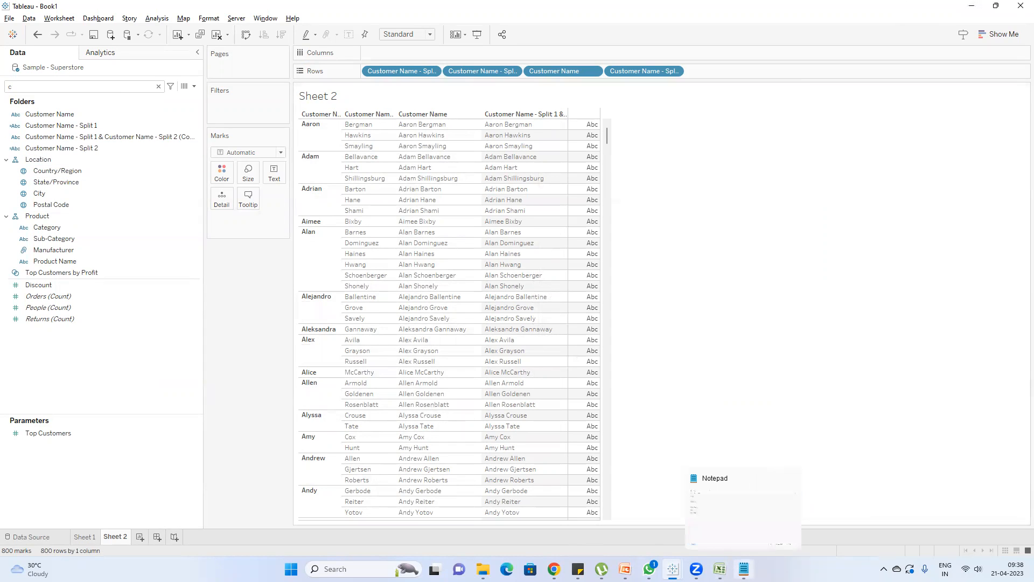
mouse_move(672, 569)
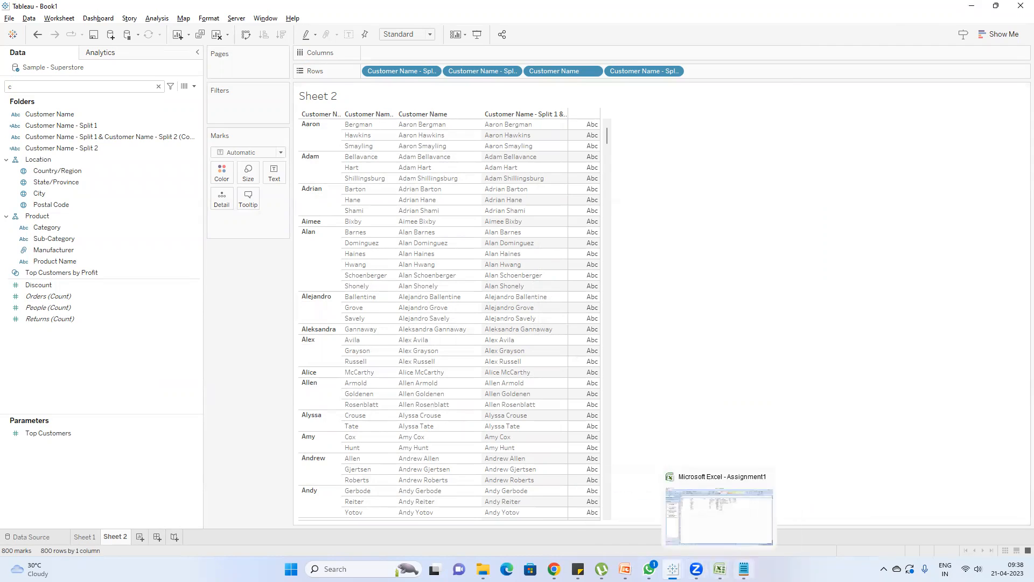
click(744, 568)
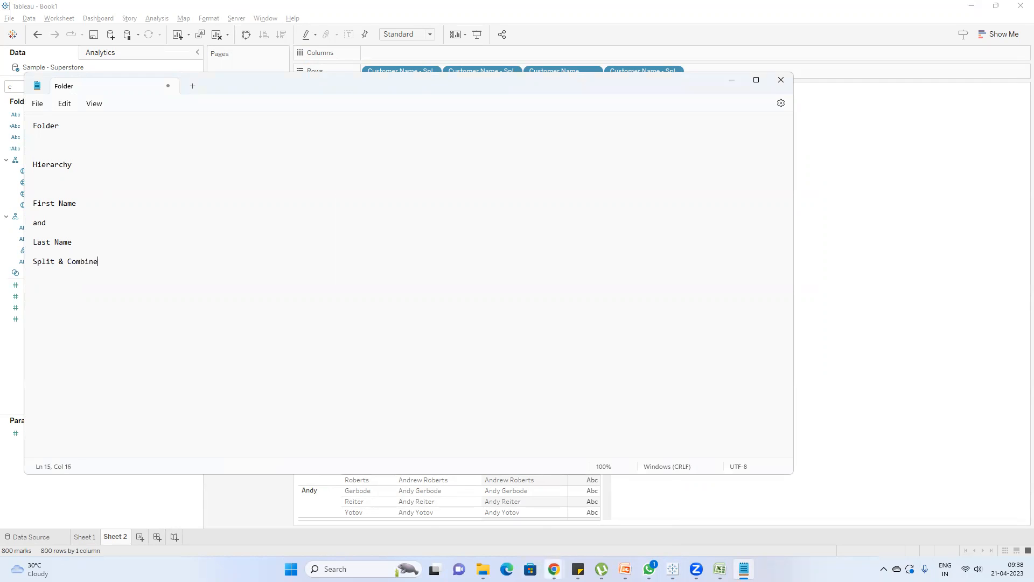
- Switch to the Google Meet call in Chrome, admit the waiting participant and minimize the browser window
mouse_move(555, 569)
click(500, 517)
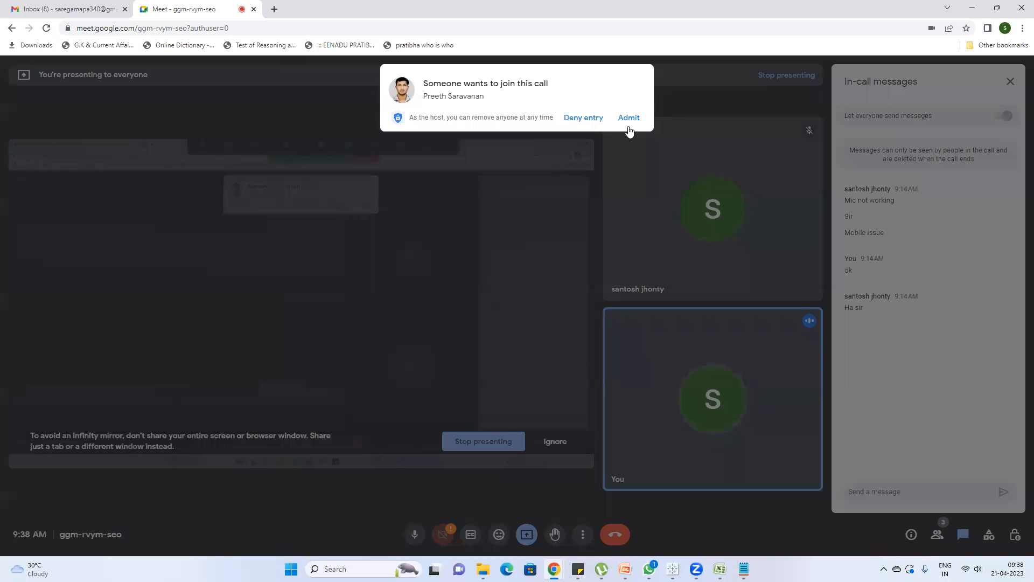
click(629, 117)
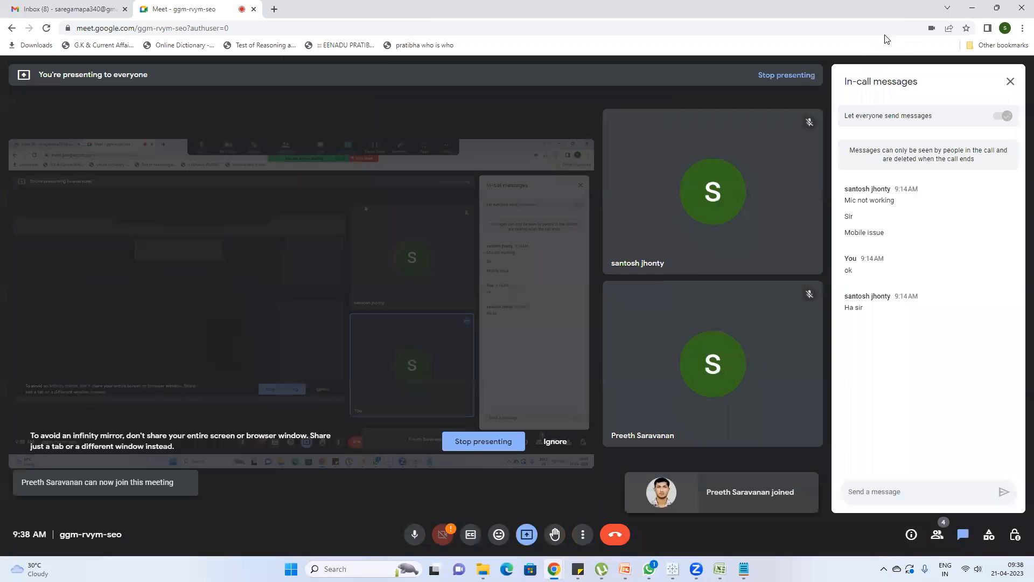
click(976, 11)
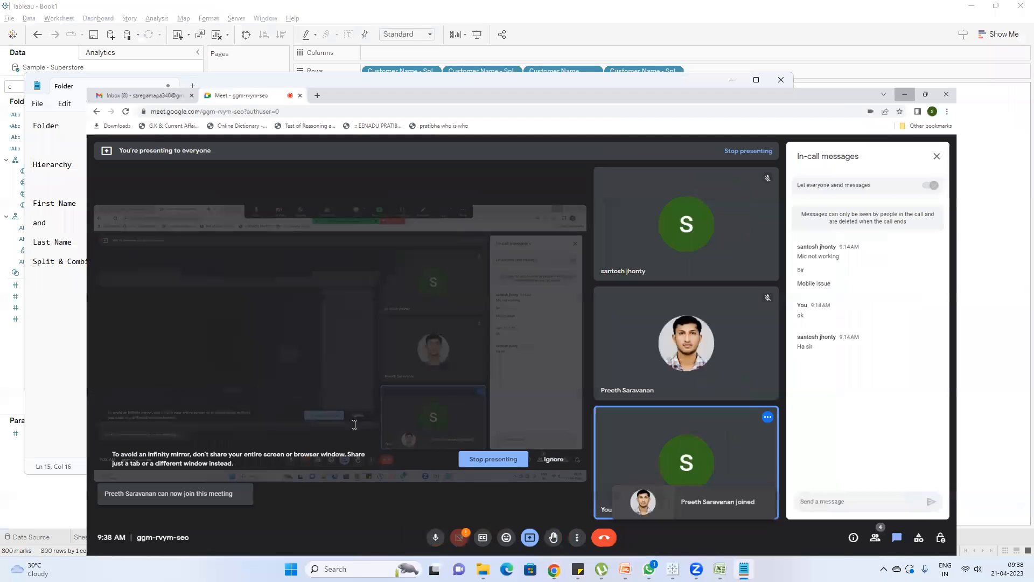
- Highlight the "Split & Combine" line in the note and return to the Book1 workbook in Tableau
drag(128, 262, 5, 261)
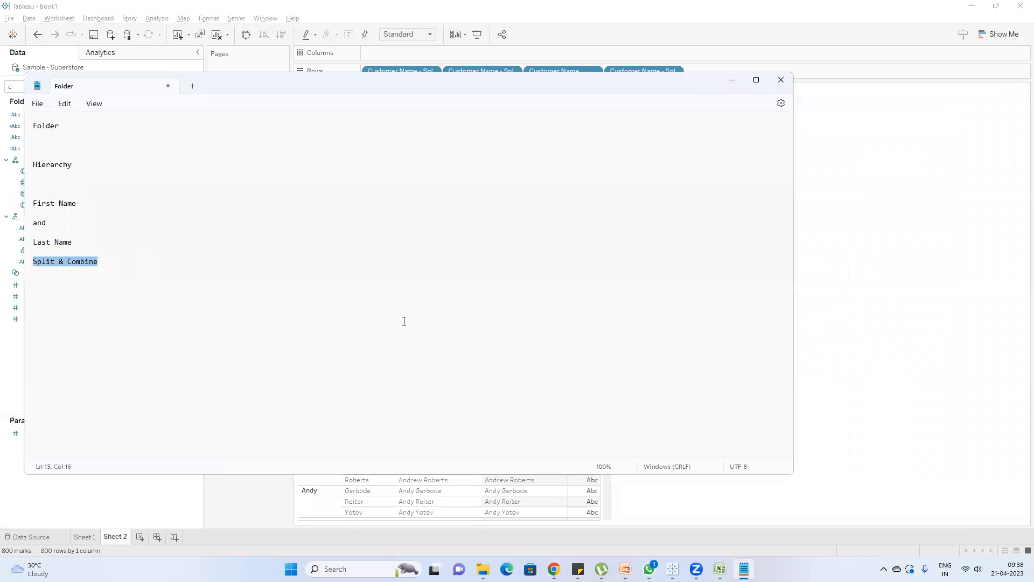
click(845, 325)
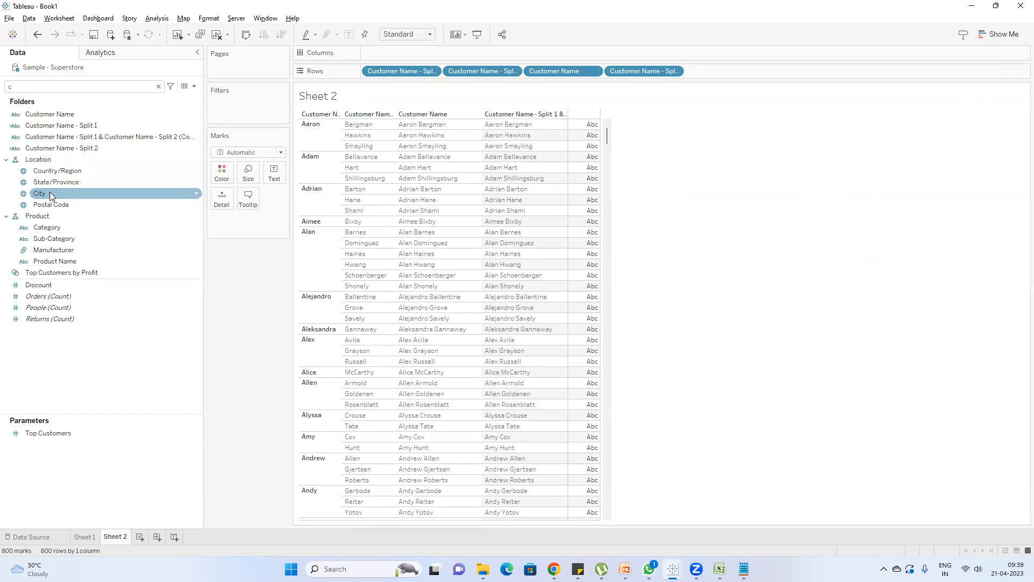
- Open the calculation behind Customer Name - Split 1, highlight its whole formula and close the editor
click(89, 127)
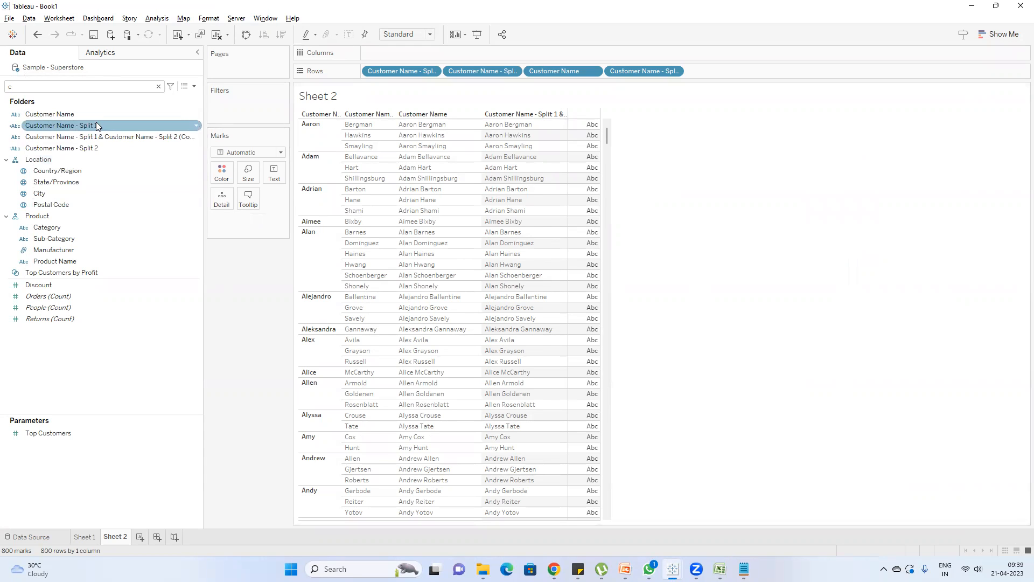
click(96, 125)
right_click(96, 124)
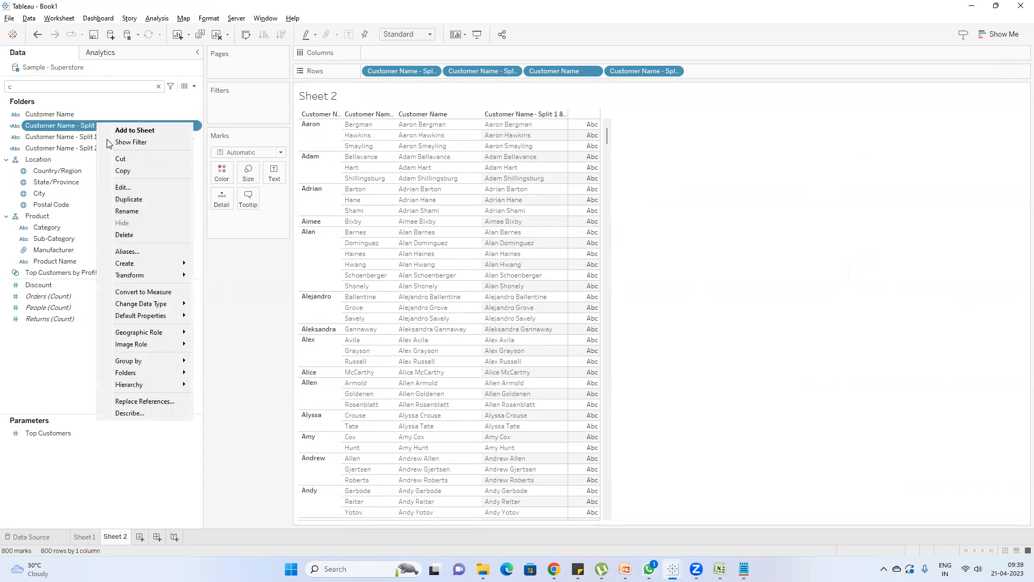
click(130, 187)
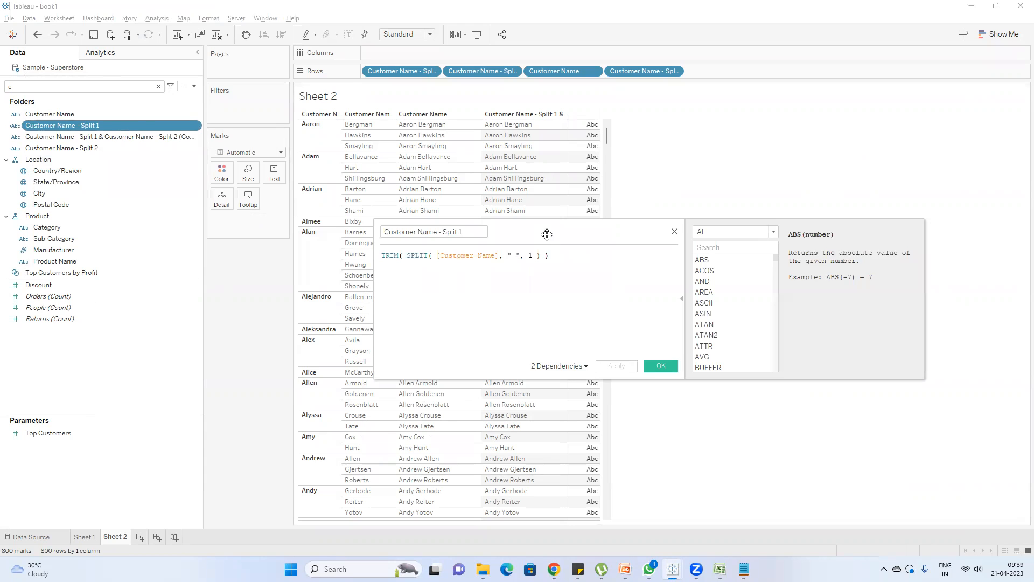
drag(547, 233, 607, 212)
key(ctrl+a)
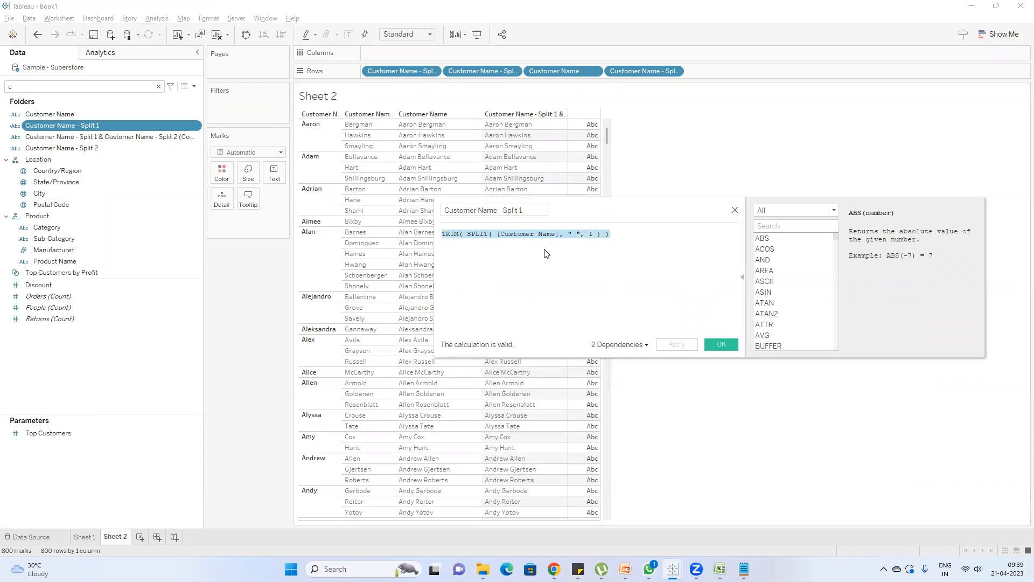
click(735, 210)
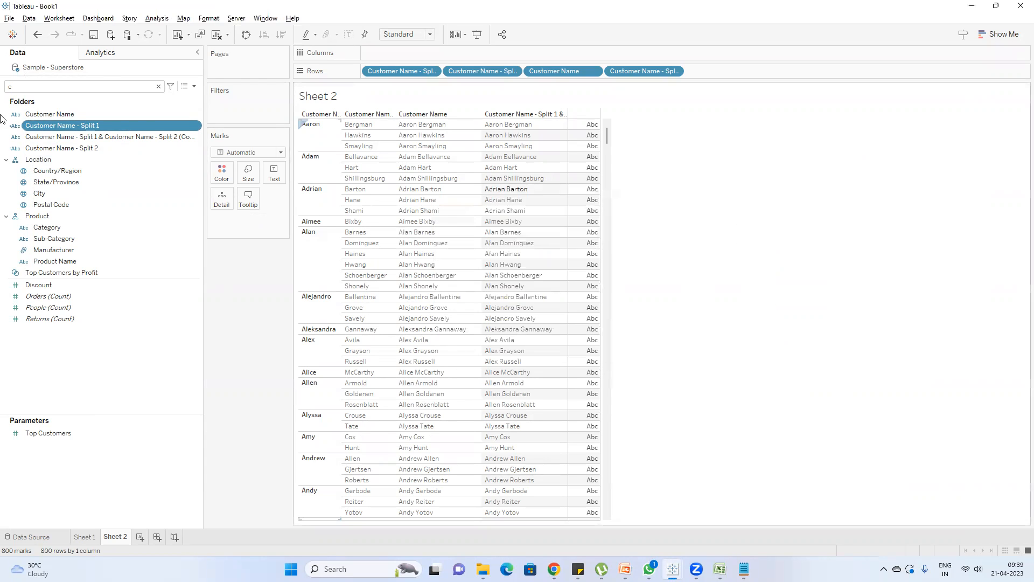
- Show the Transform options available for the Customer Name field and dismiss them without choosing one
right_click(55, 111)
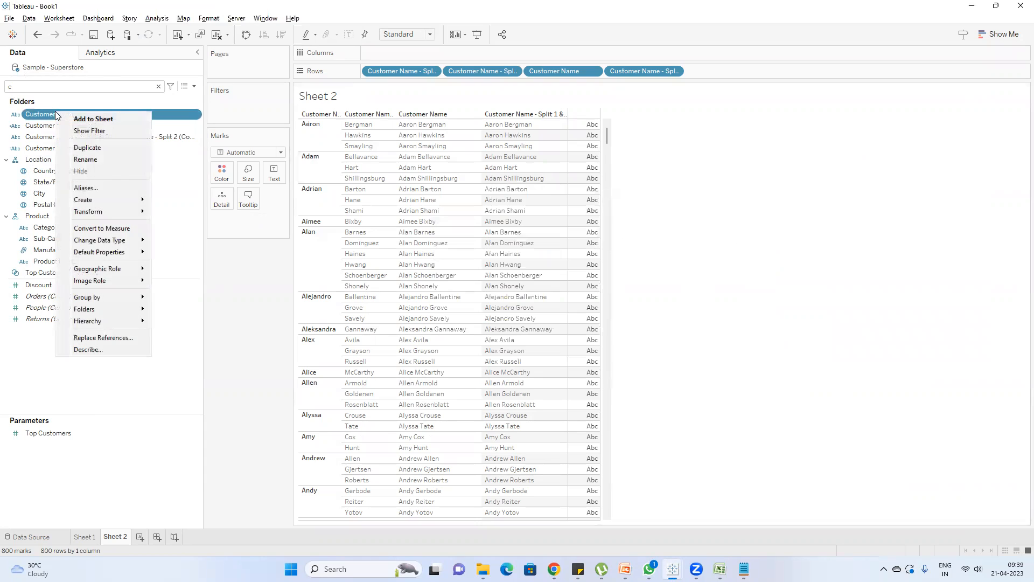
mouse_move(98, 215)
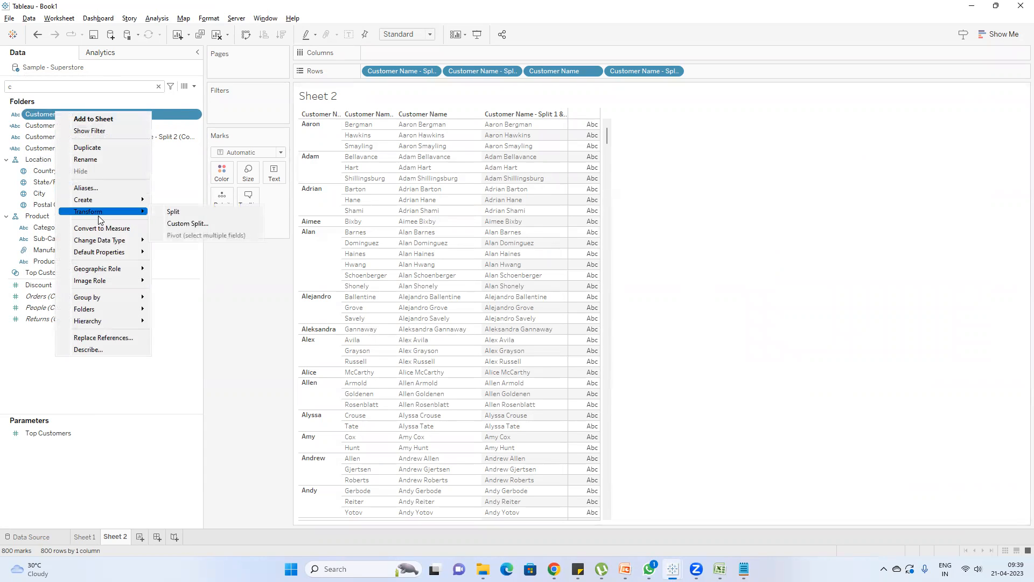
click(218, 304)
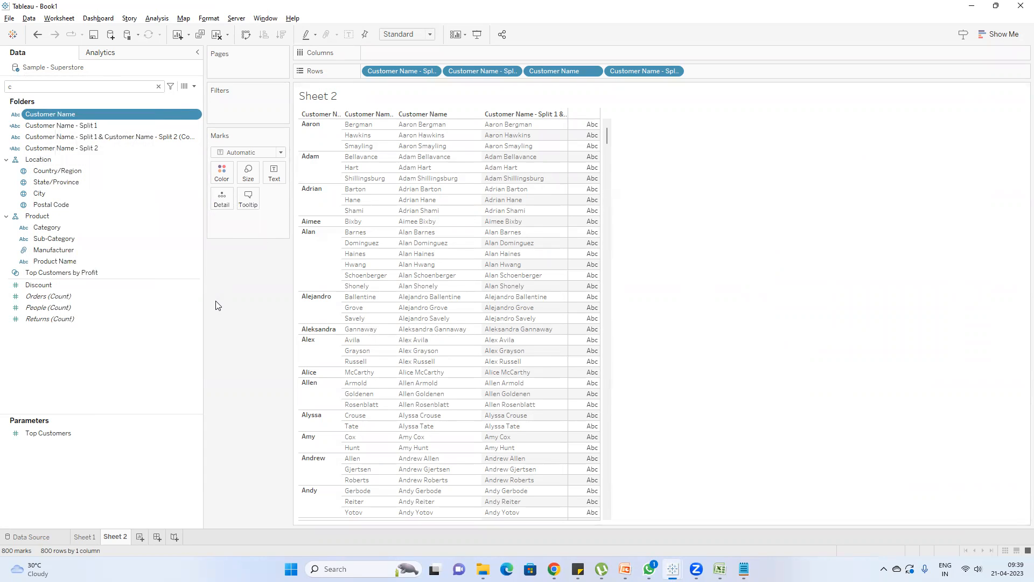
- Reopen the Customer Name - Split 1 calculation to review its TRIM and SPLIT formula, and close it
right_click(95, 125)
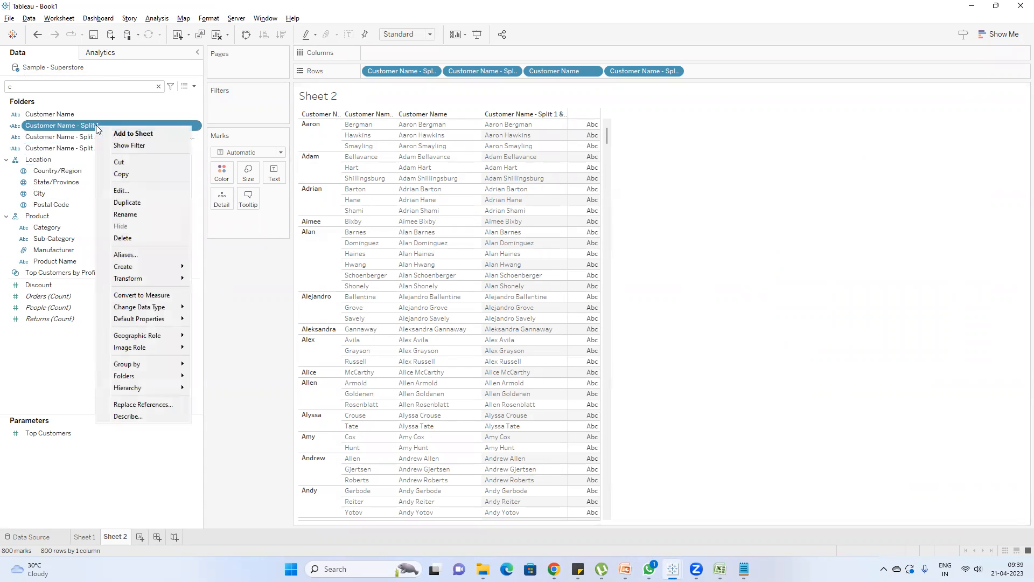
click(145, 194)
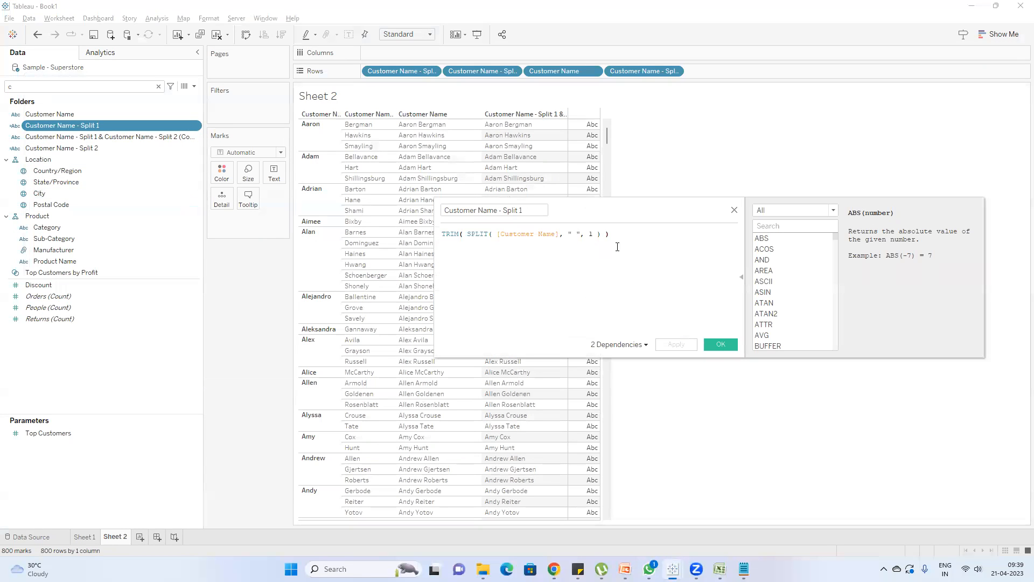
key(ctrl+a)
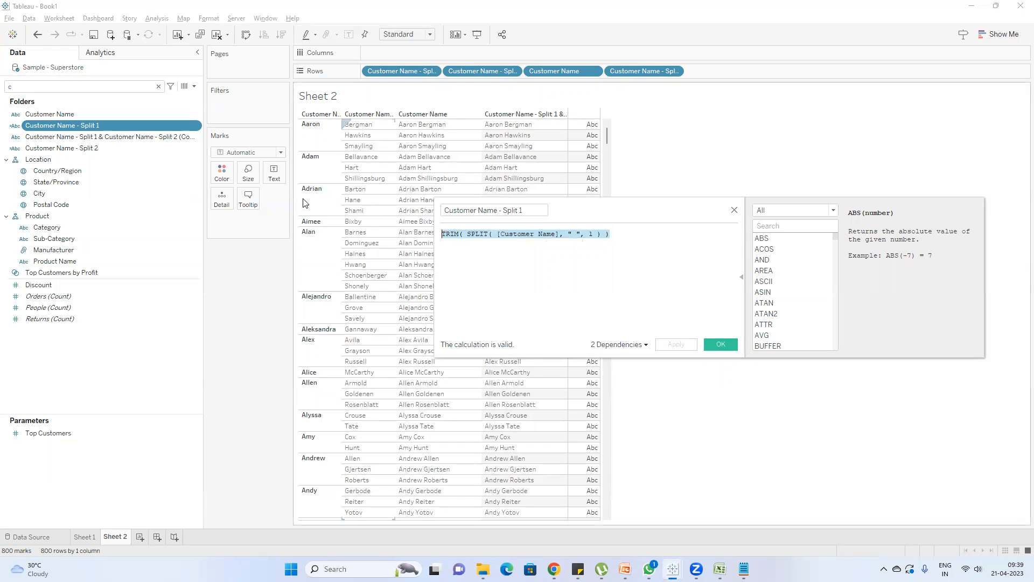
click(511, 250)
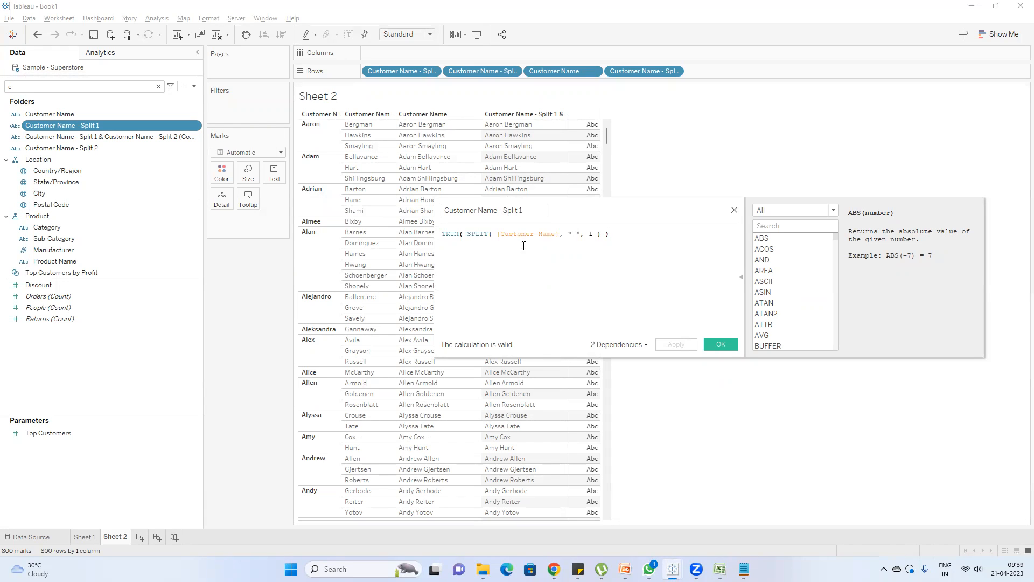
click(733, 212)
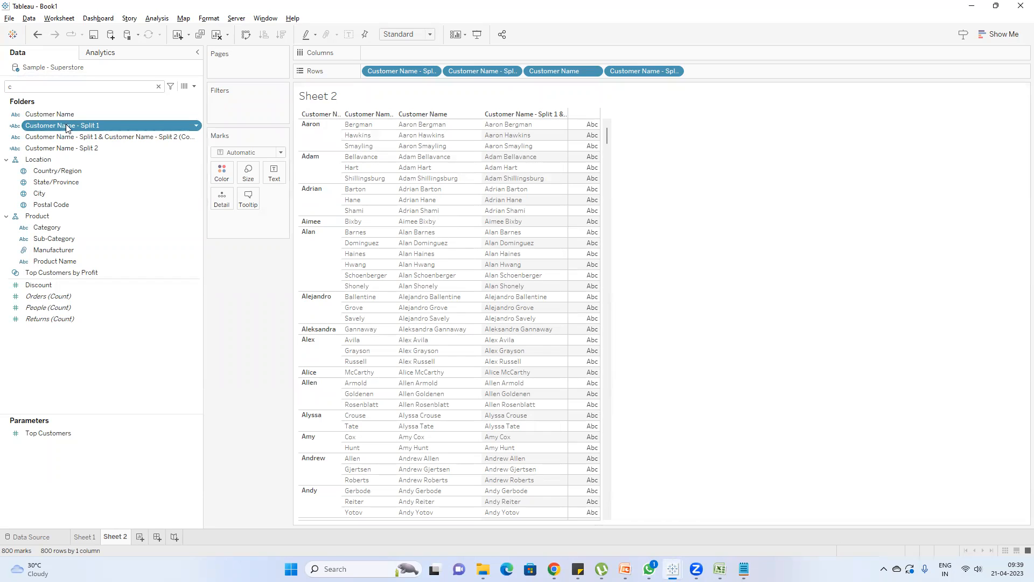
- Select the Customer Name - Split 1 and Customer Name - Split 2 fields together in the Data pane
ctrl+click(129, 139)
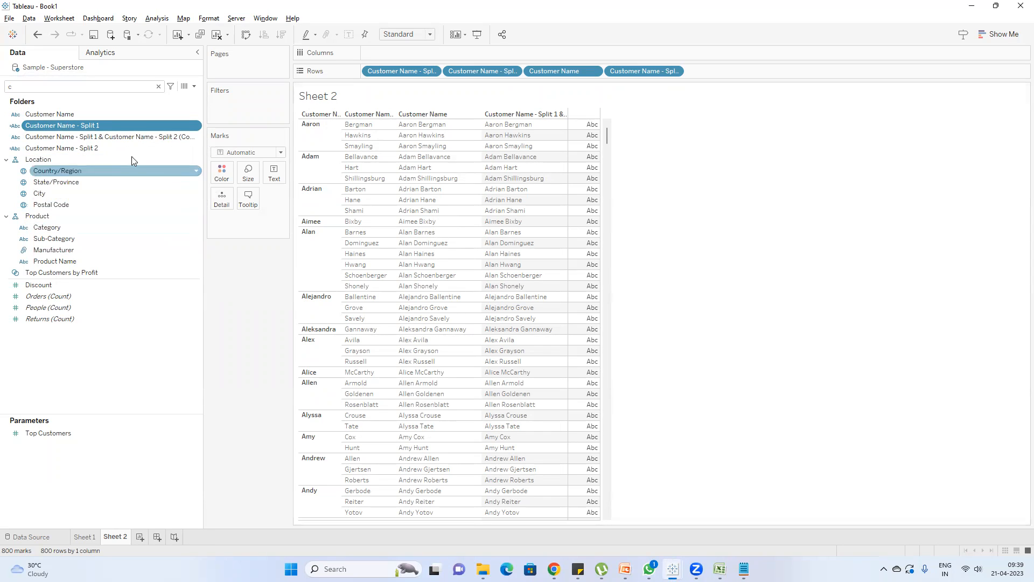
ctrl+click(99, 145)
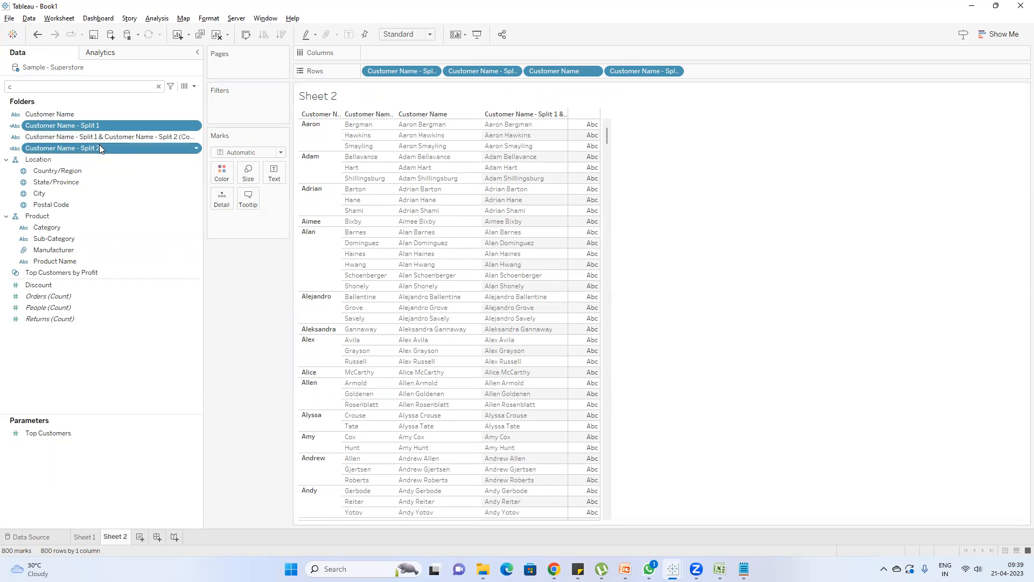
right_click(98, 146)
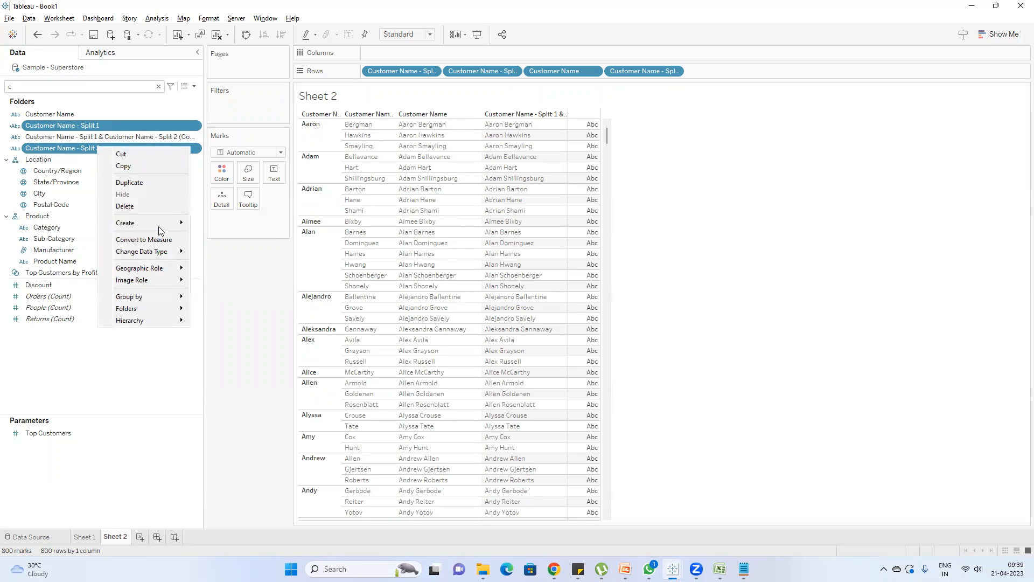
mouse_move(160, 225)
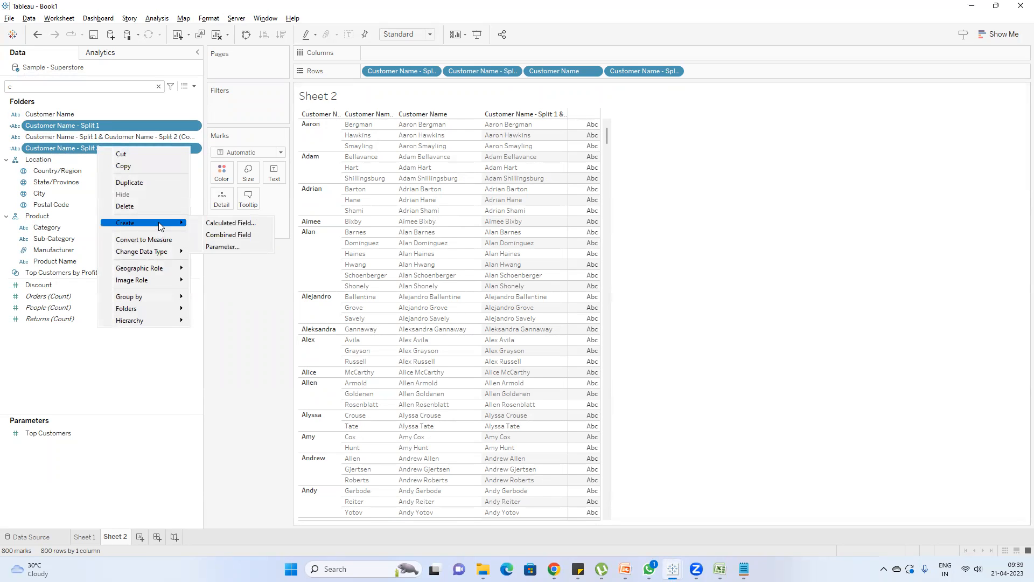
click(253, 308)
- Open the combined field of Customer Name - Split 1 and Split 2 for editing and check its member separator
right_click(127, 135)
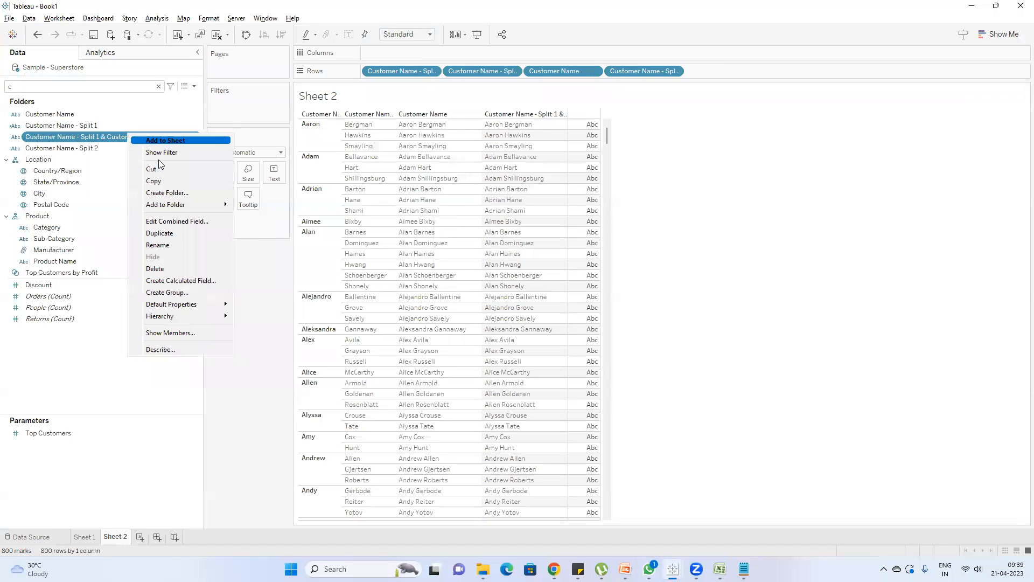
click(173, 221)
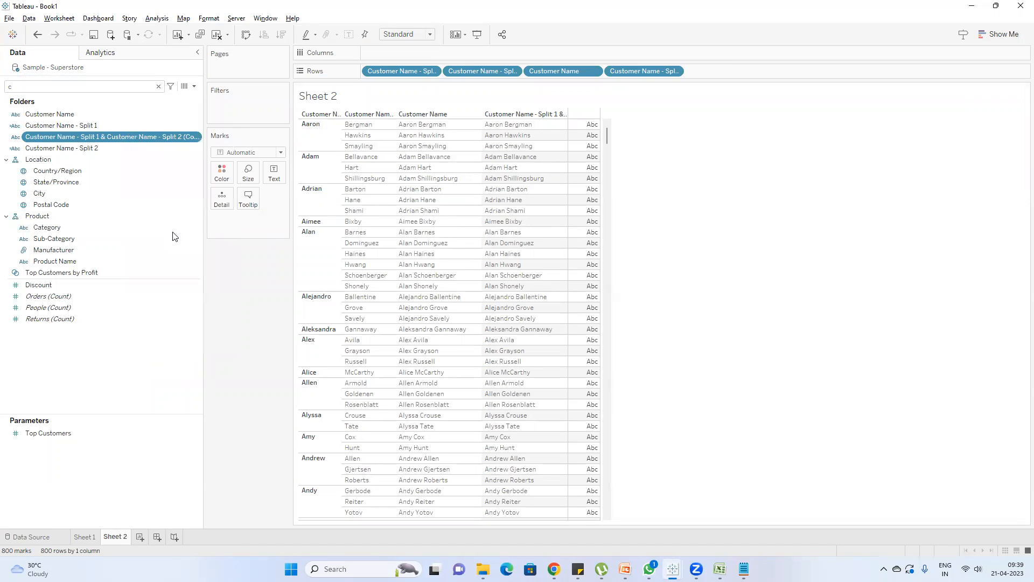
click(460, 366)
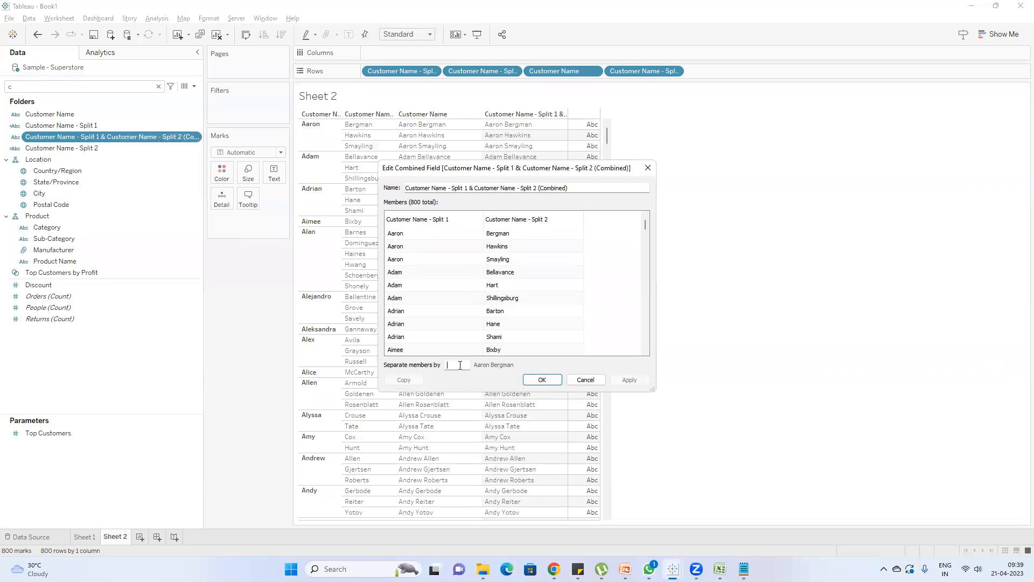
click(542, 380)
- Switch to the PowerPoint presentation, view slide 8 on combining fields, and return to Tableau
mouse_move(720, 568)
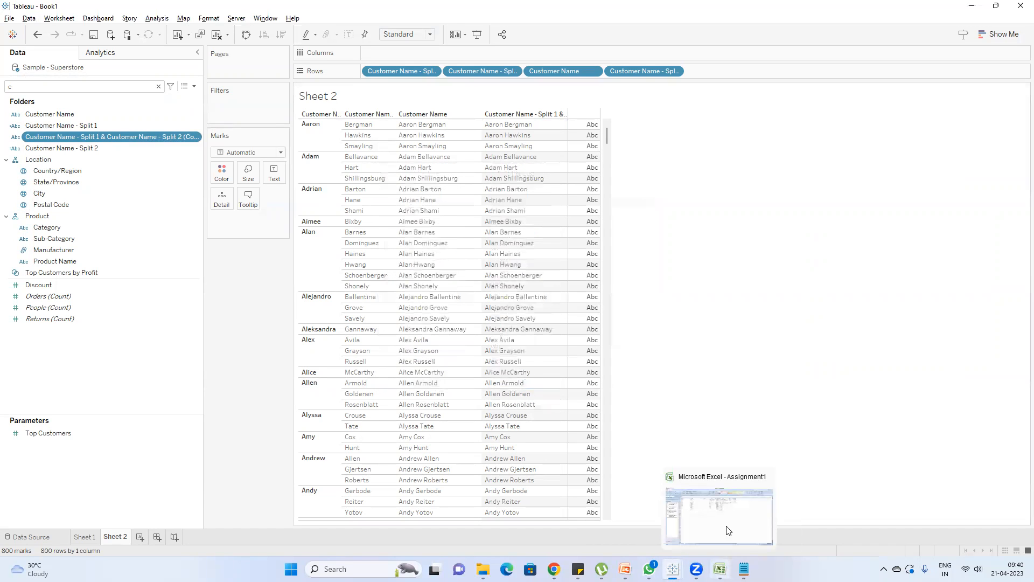
mouse_move(625, 569)
click(625, 516)
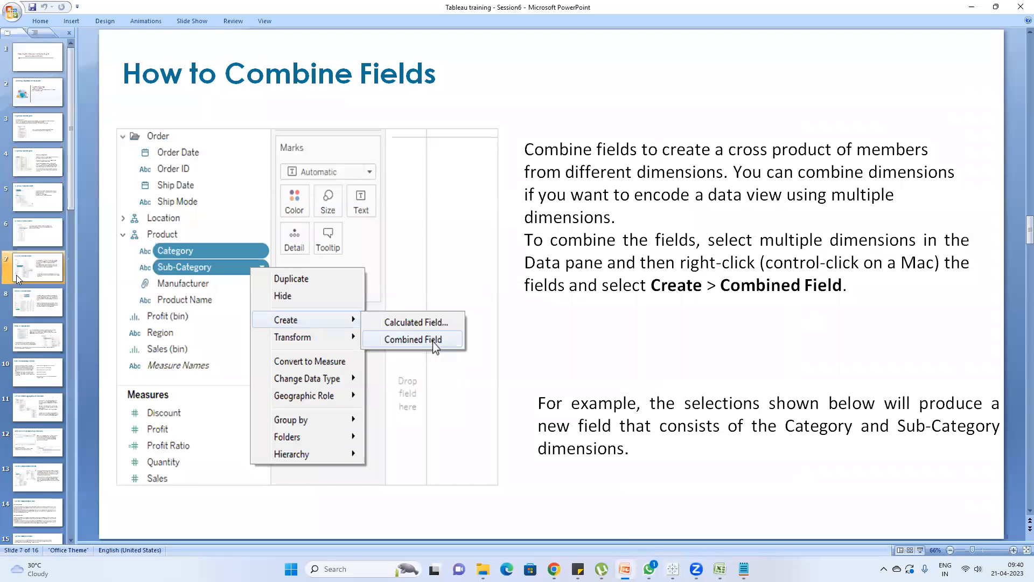
click(30, 300)
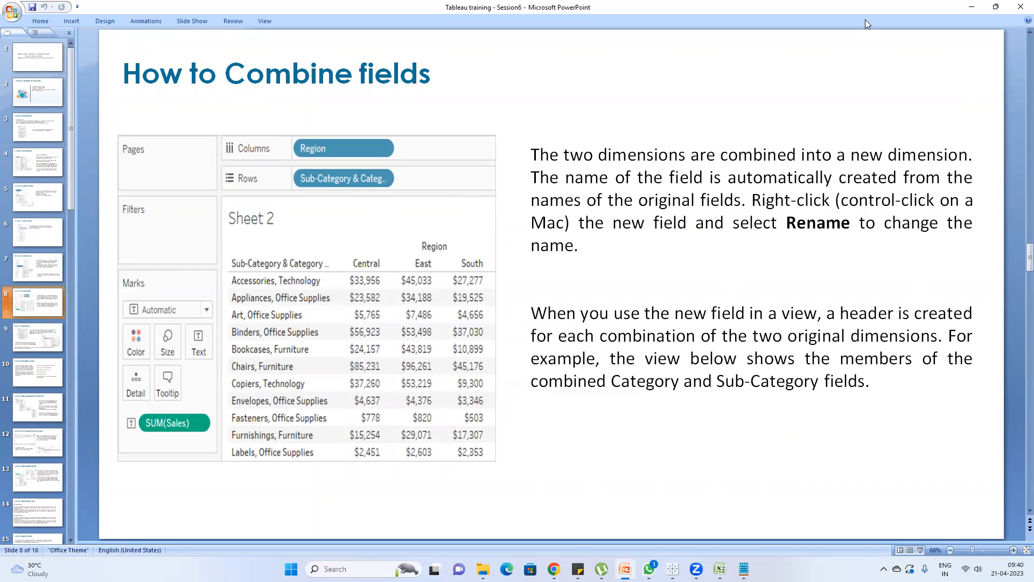
click(970, 9)
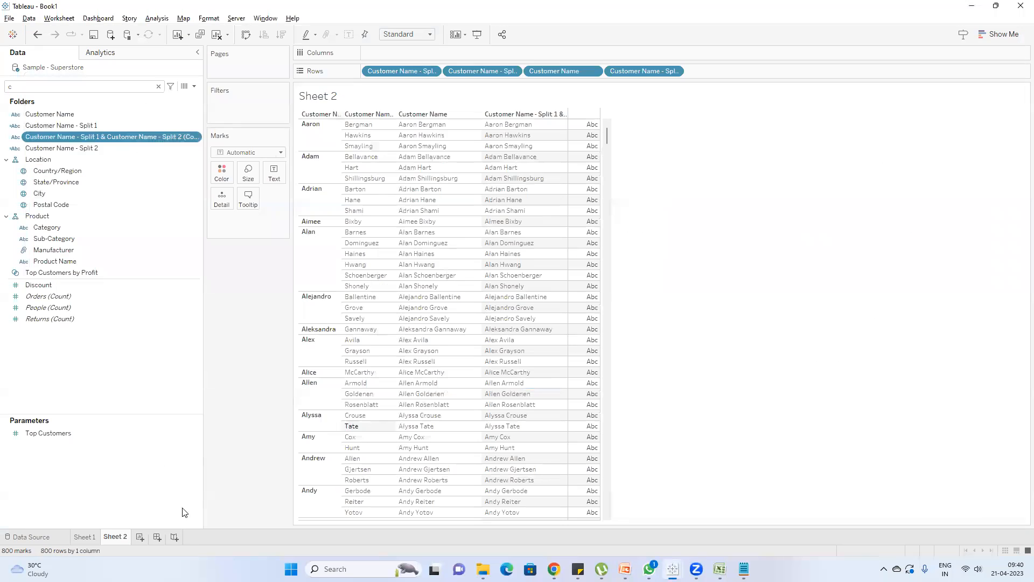
- Add a new worksheet and try the combined Split 1 and Split 2 field in its rows, leaving the sheet cleared
click(140, 537)
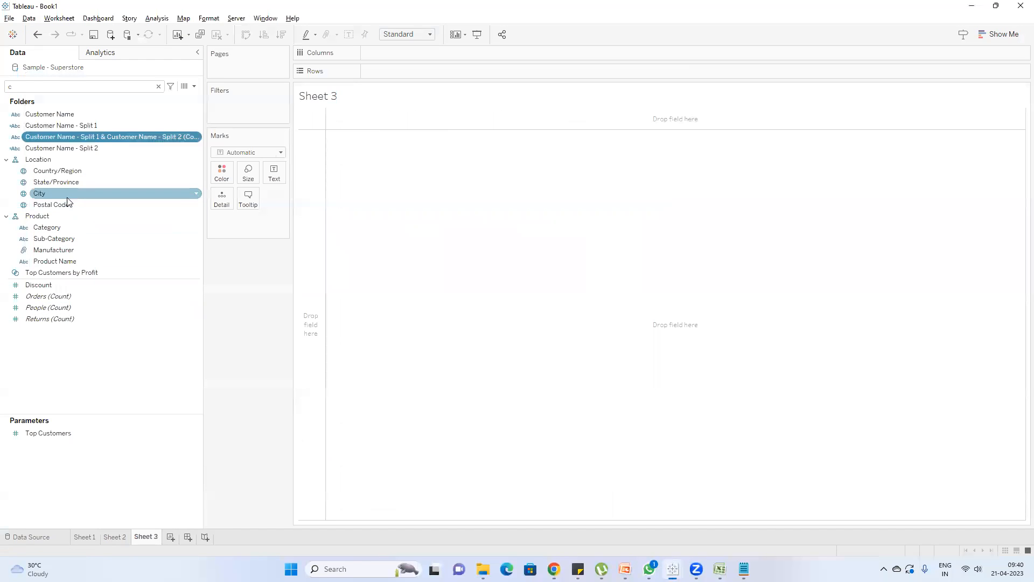
double_click(83, 136)
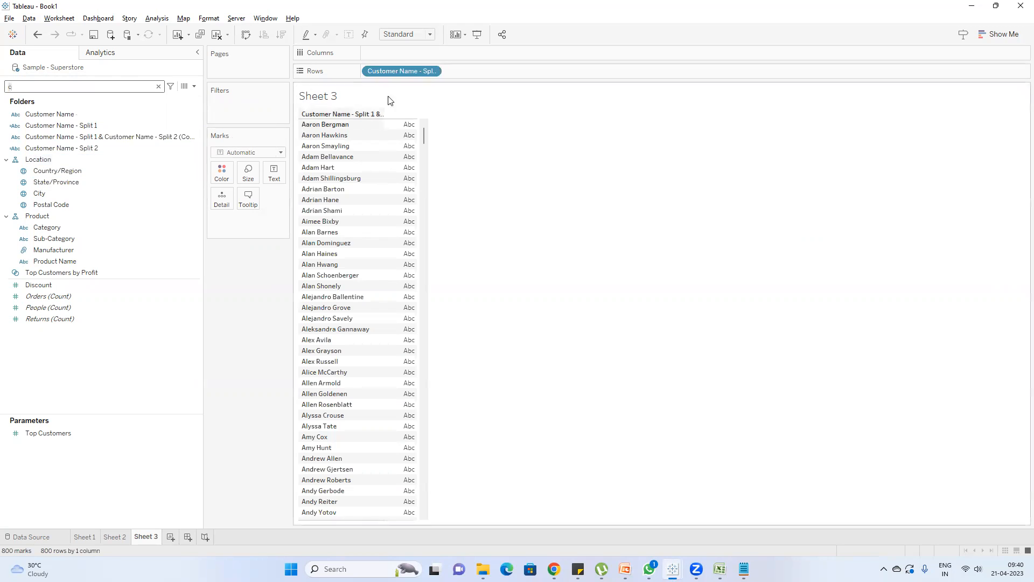
click(217, 34)
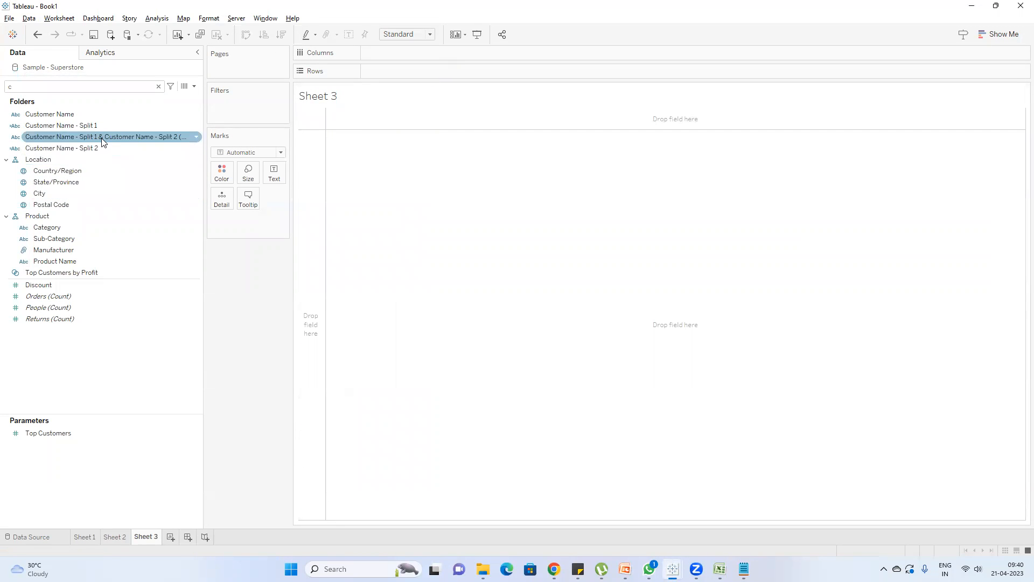
- Create a combined field from the Customer Name and Sub-Category dimensions
click(65, 114)
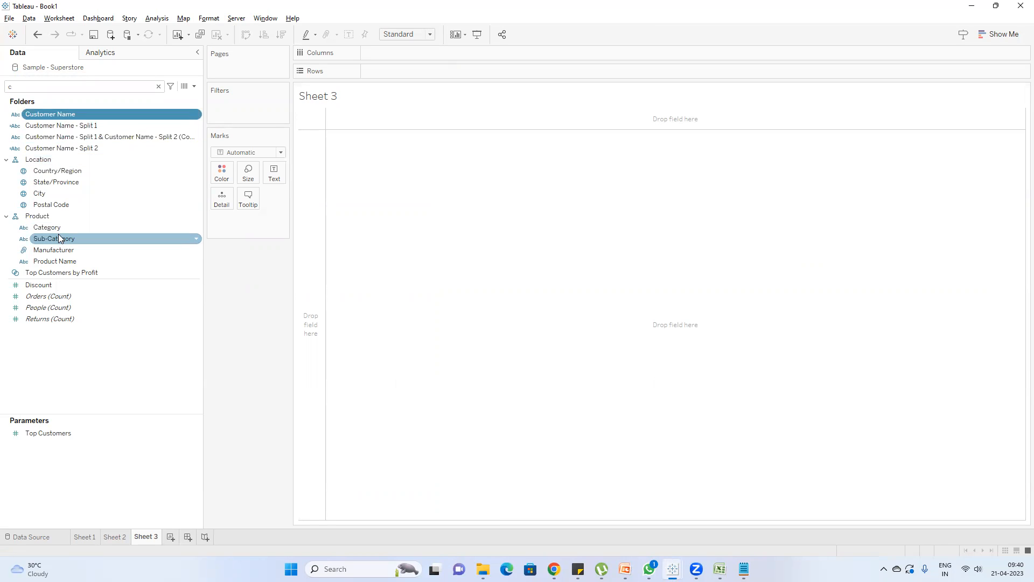
ctrl+click(59, 237)
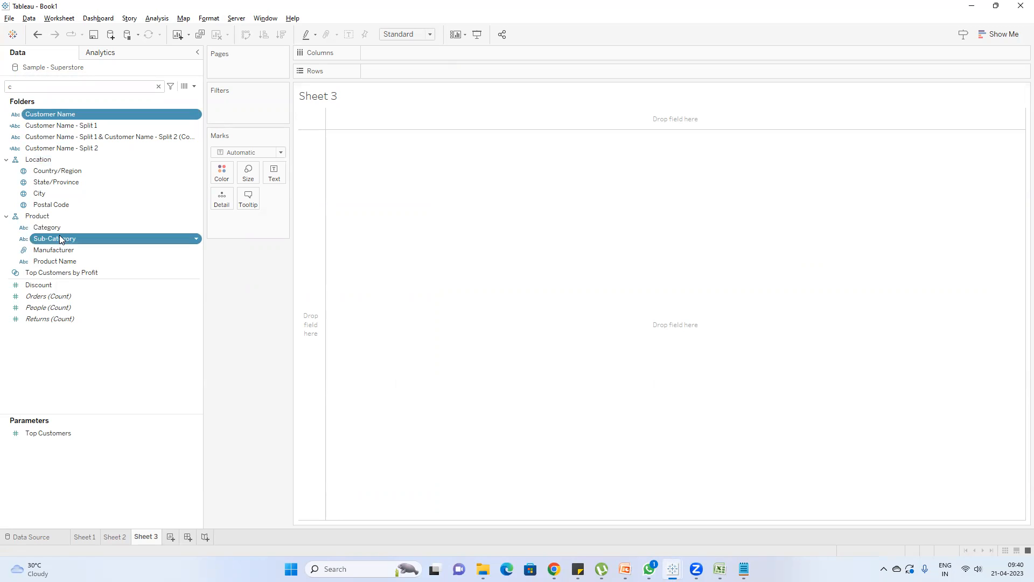
right_click(60, 237)
mouse_move(107, 271)
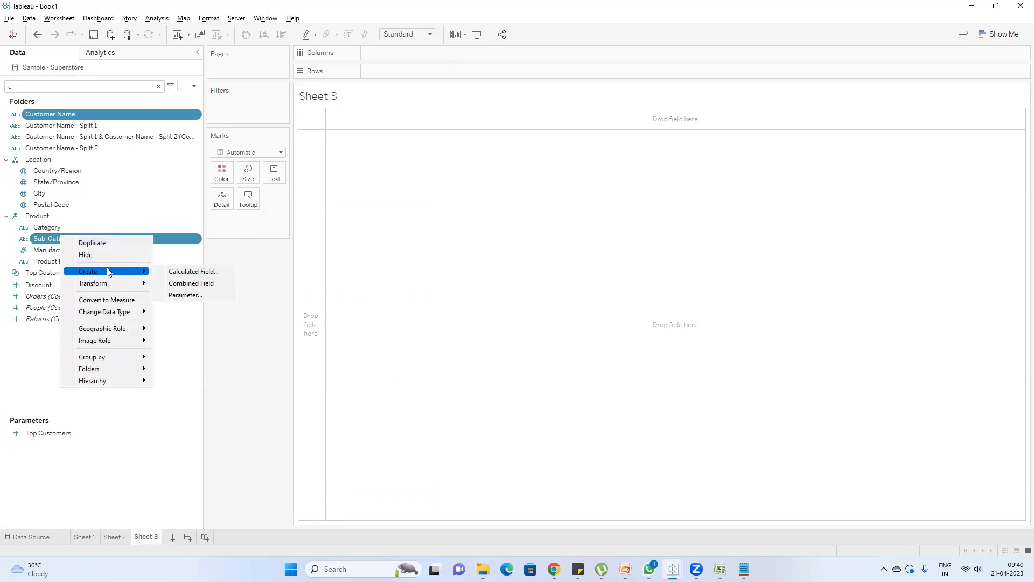
click(191, 283)
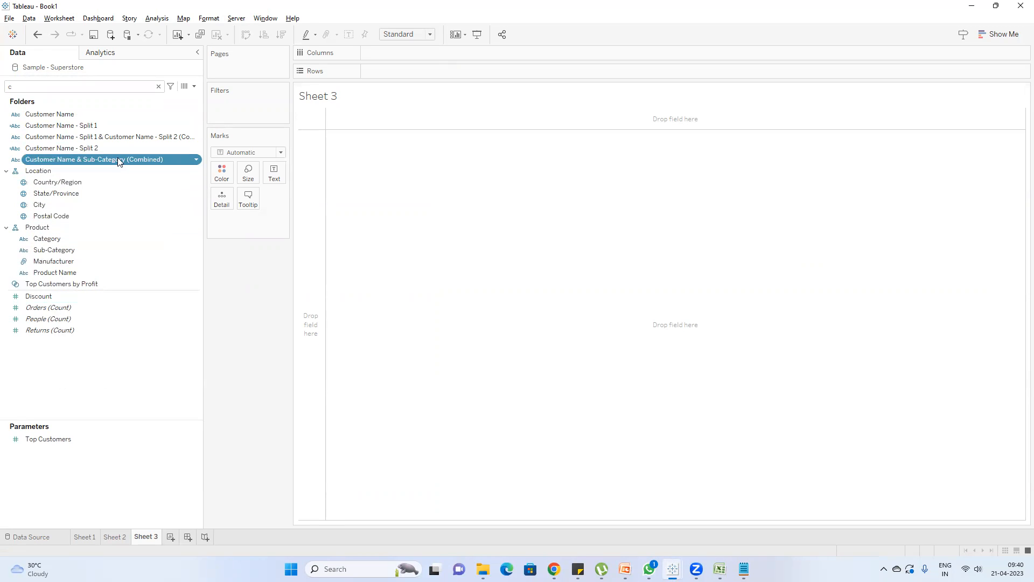
- Add the Customer Name & Sub-Category (Combined) field to the rows and widen its column to fit the labels
double_click(117, 157)
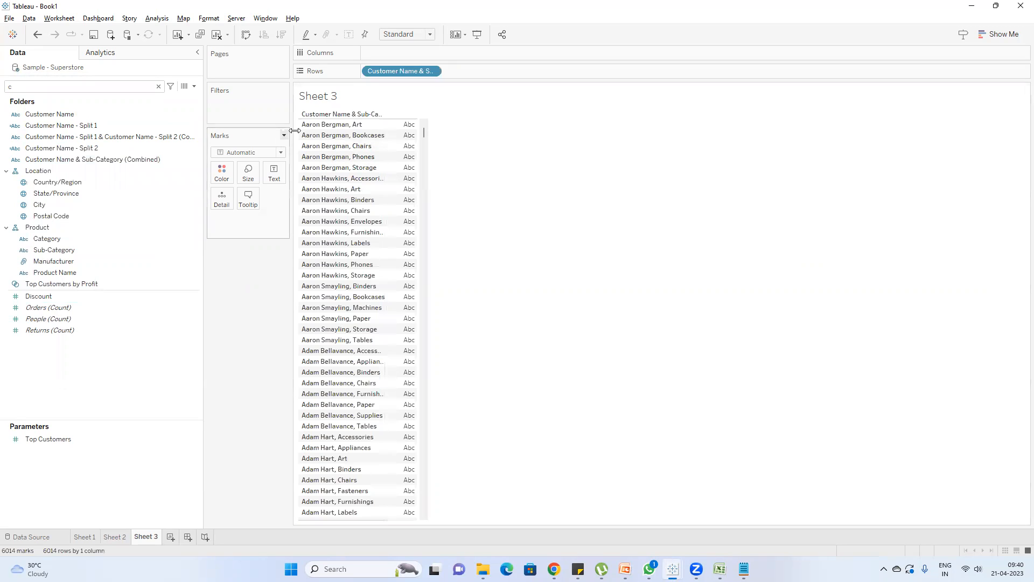
mouse_move(387, 145)
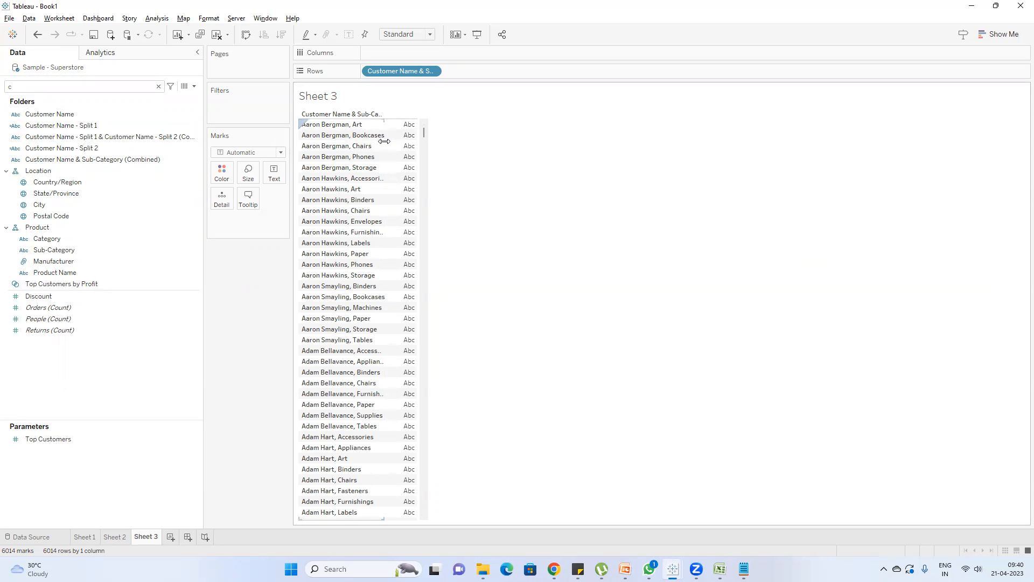
double_click(384, 141)
- Search the data fields for "sa" and add Sales to the view as the table values
click(61, 89)
key(BackSpace)
text(sa)
click(63, 124)
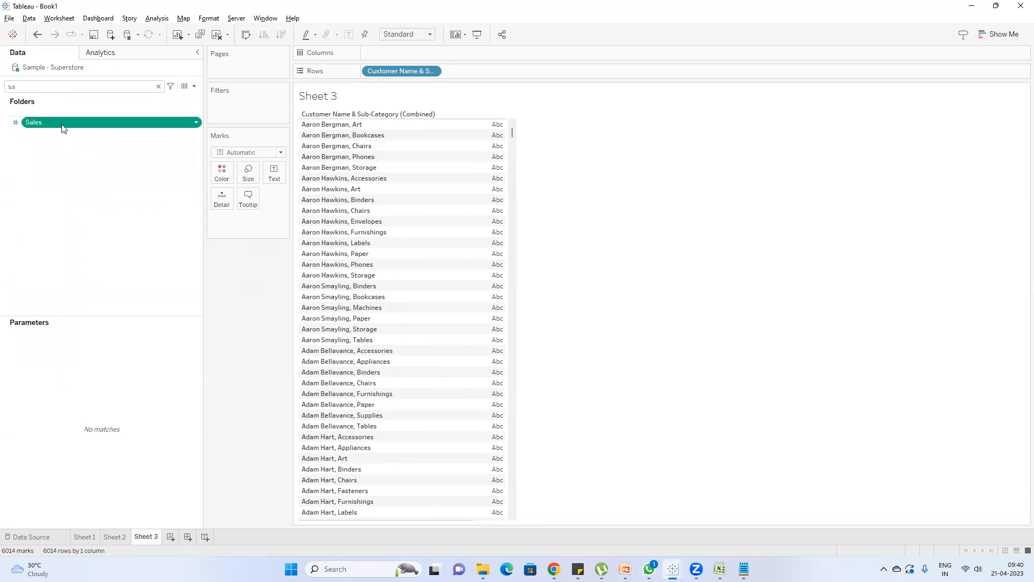
double_click(63, 124)
- Search the data fields for "reg" and add Region to the columns of the view
click(61, 86)
key(BackSpace)
key(BackSpace)
text(reg)
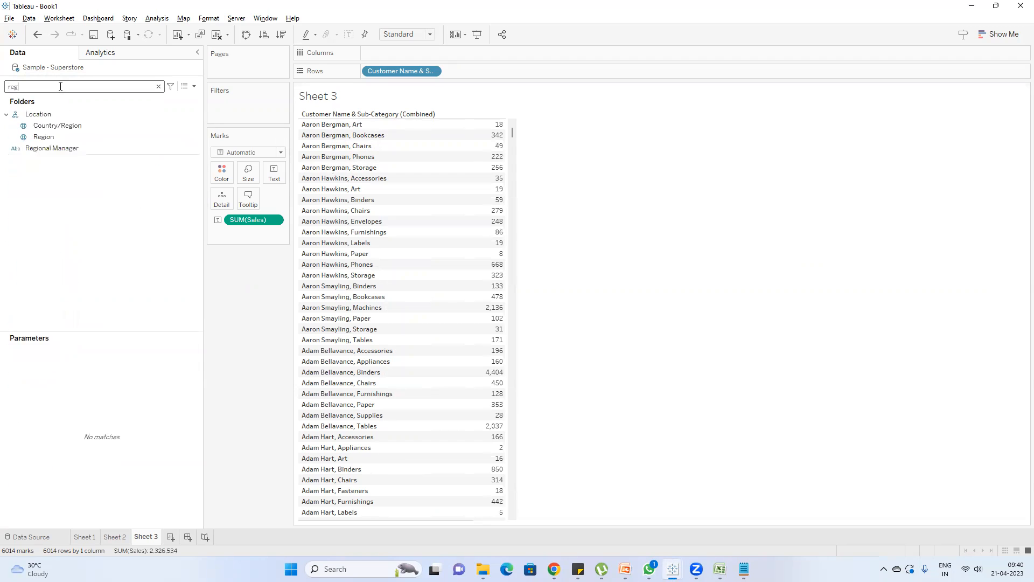
double_click(63, 134)
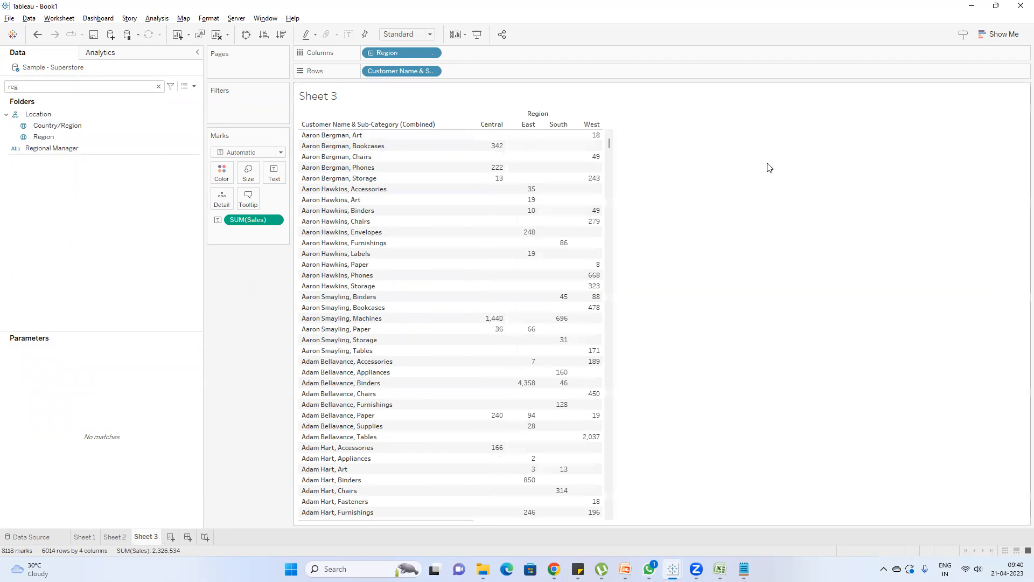
- Try swapping the table's rows and columns, and swap them back so Region is in the columns
click(985, 42)
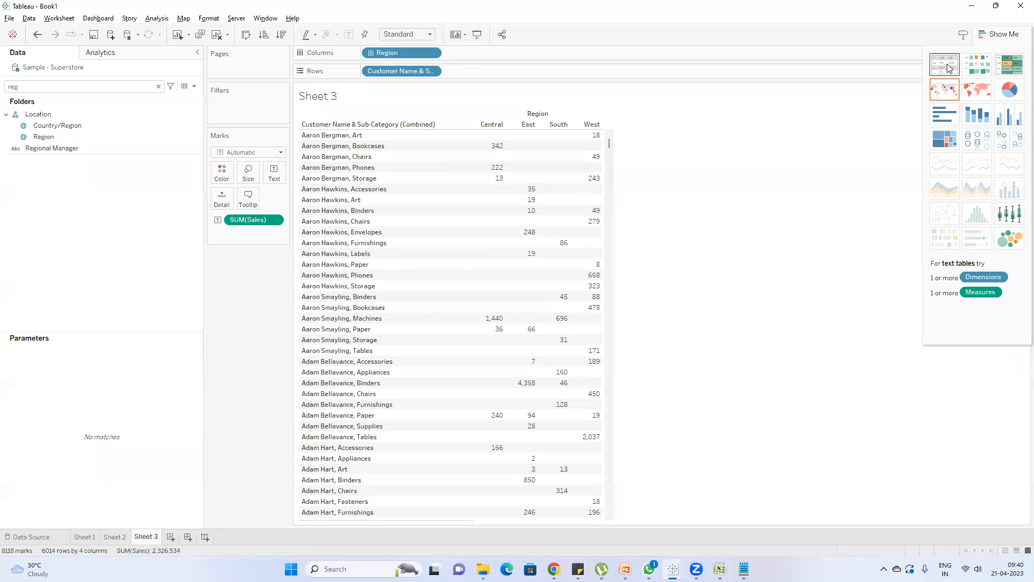
key(ctrl+w)
click(984, 42)
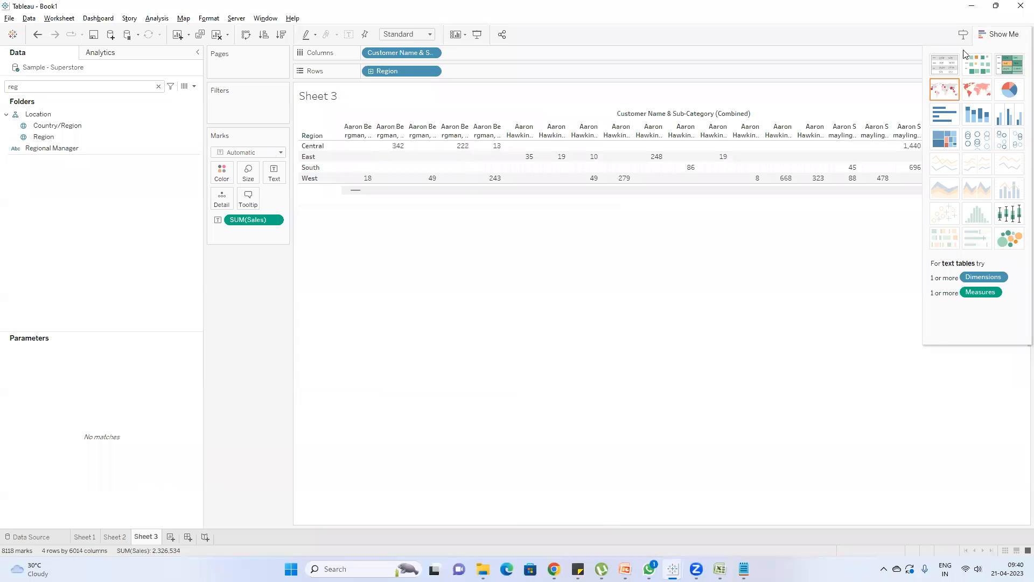
click(246, 35)
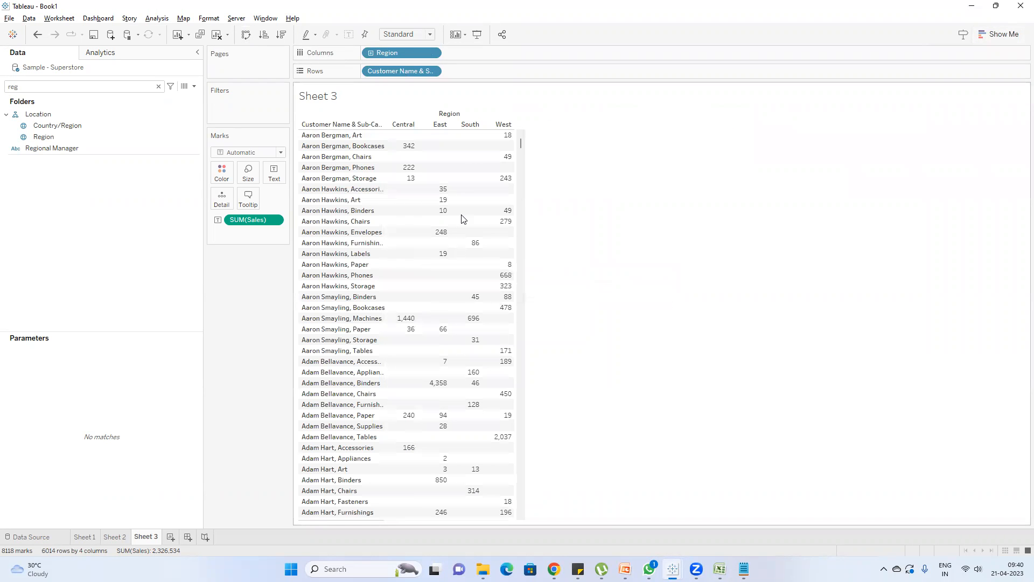
- Widen the Customer Name & Sub-Category row header column so its full labels fit
scroll(461, 218, down, 20)
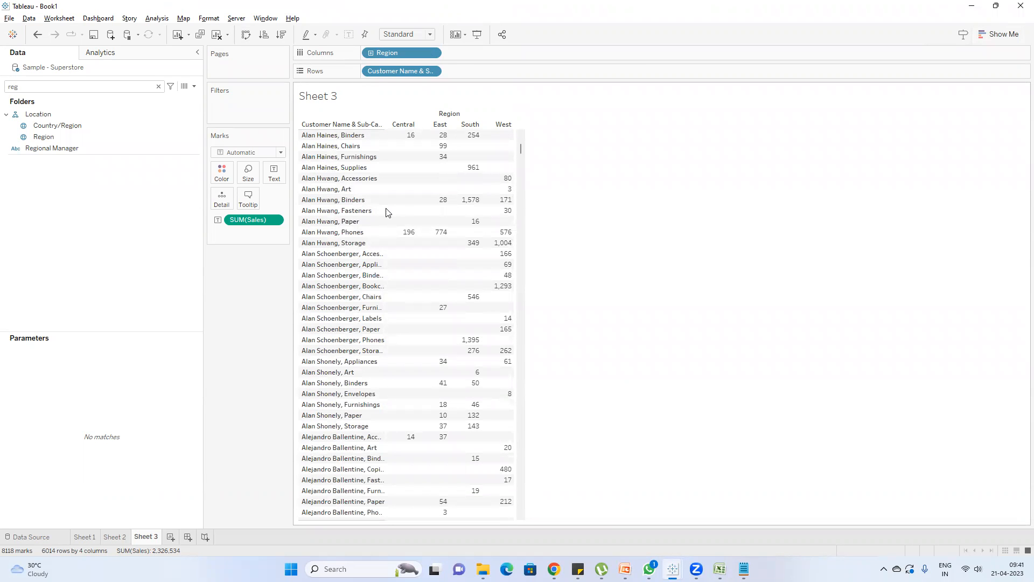
drag(521, 213, 521, 214)
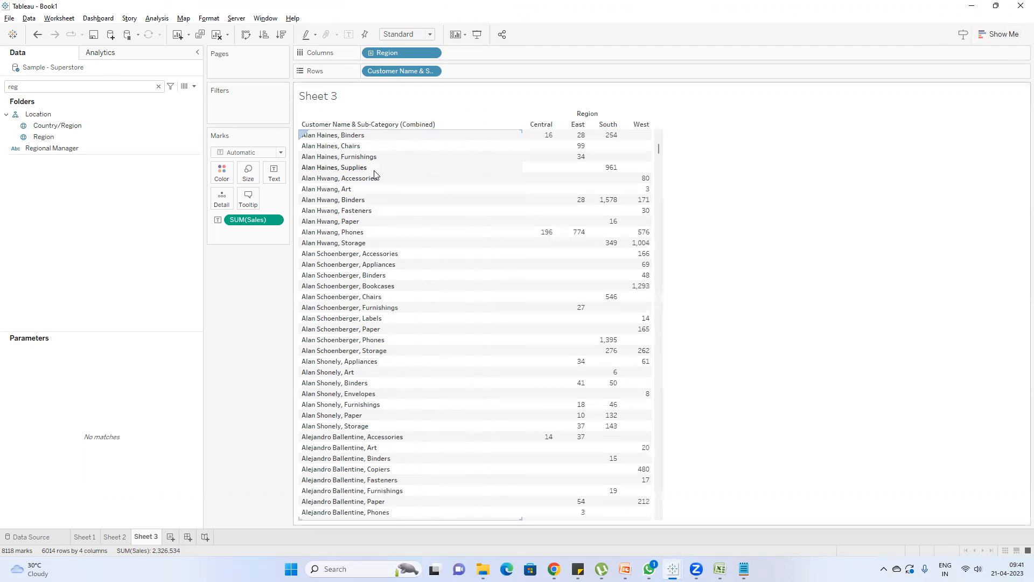
- Rename the Sheet 3 worksheet to "Combined & Split"
double_click(151, 537)
text(C)
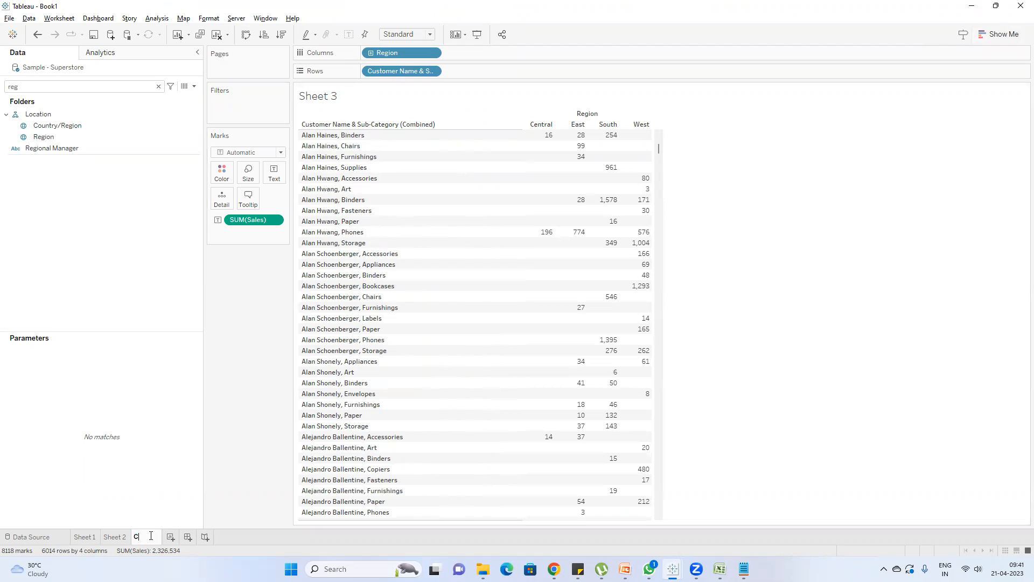
text(ombined & Splite)
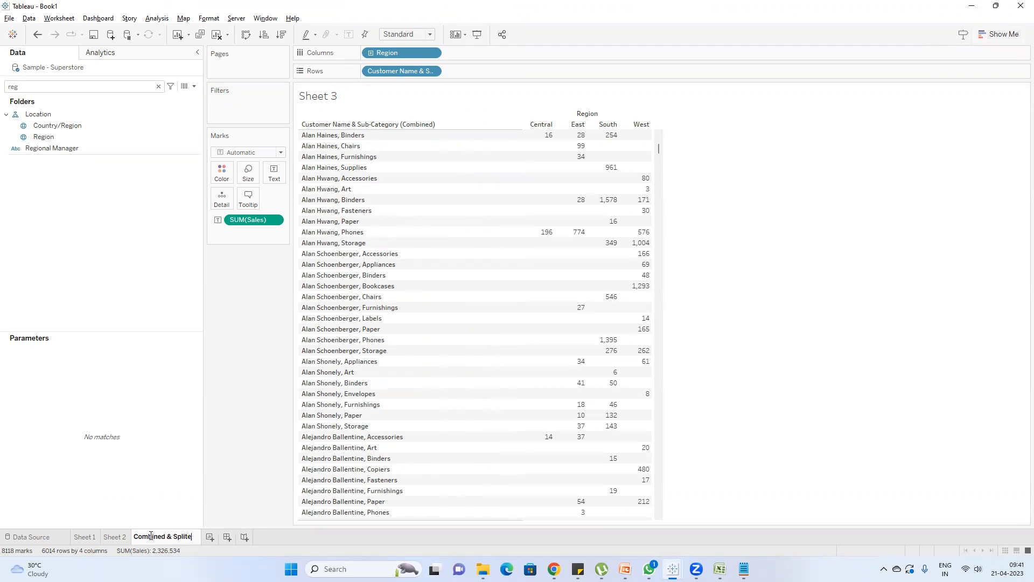
key(BackSpace)
key(Return)
- Clear the field search and add Customer Name - Split 1 and Customer Name - Split 2 to the rows
click(158, 86)
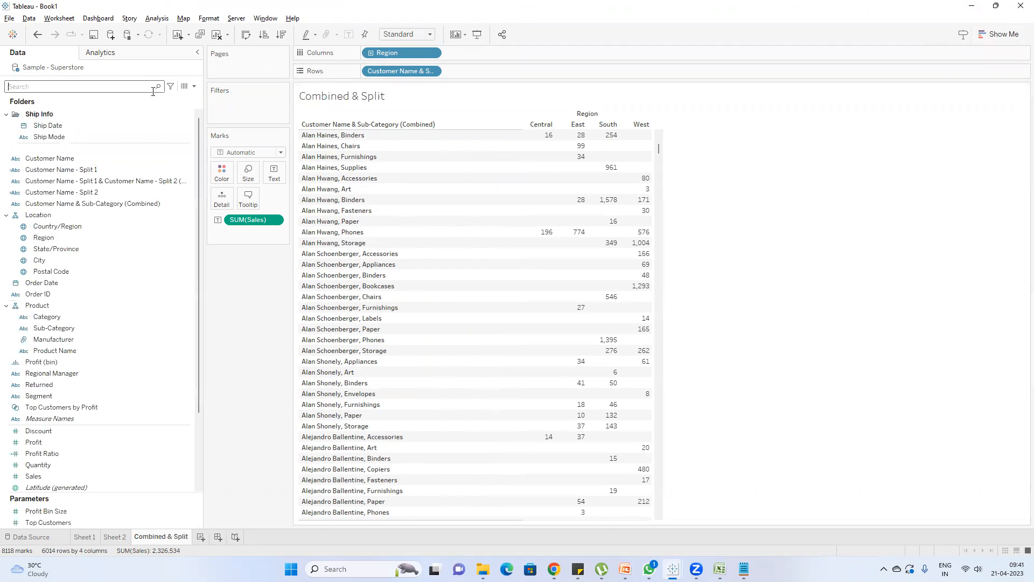
double_click(87, 172)
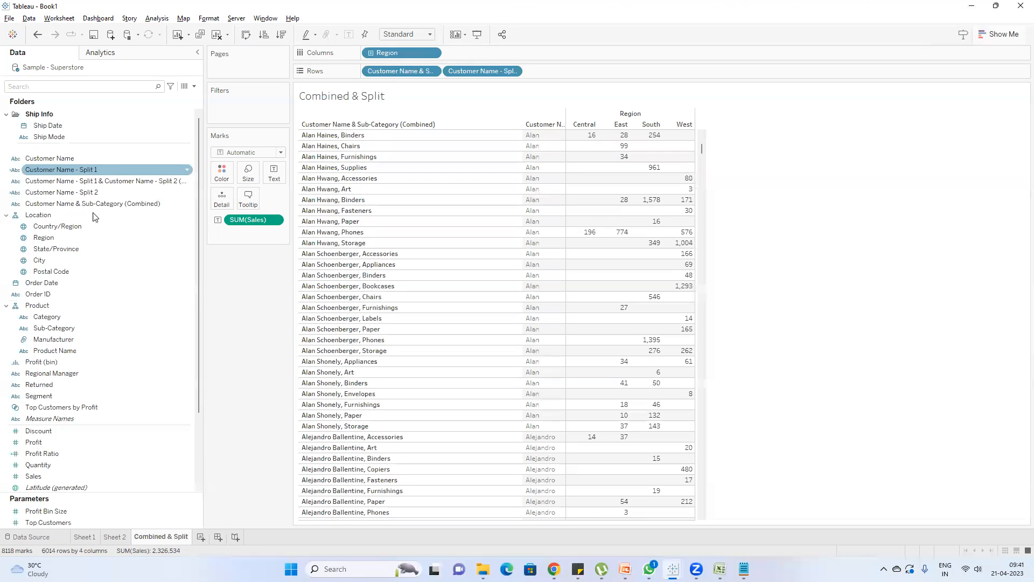
double_click(88, 192)
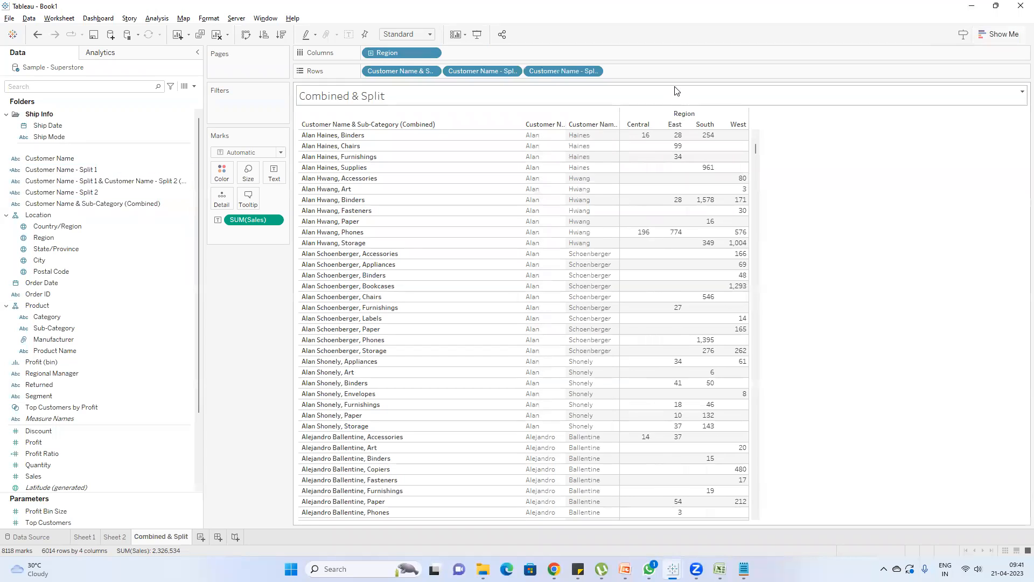
scroll(657, 199, up, 15)
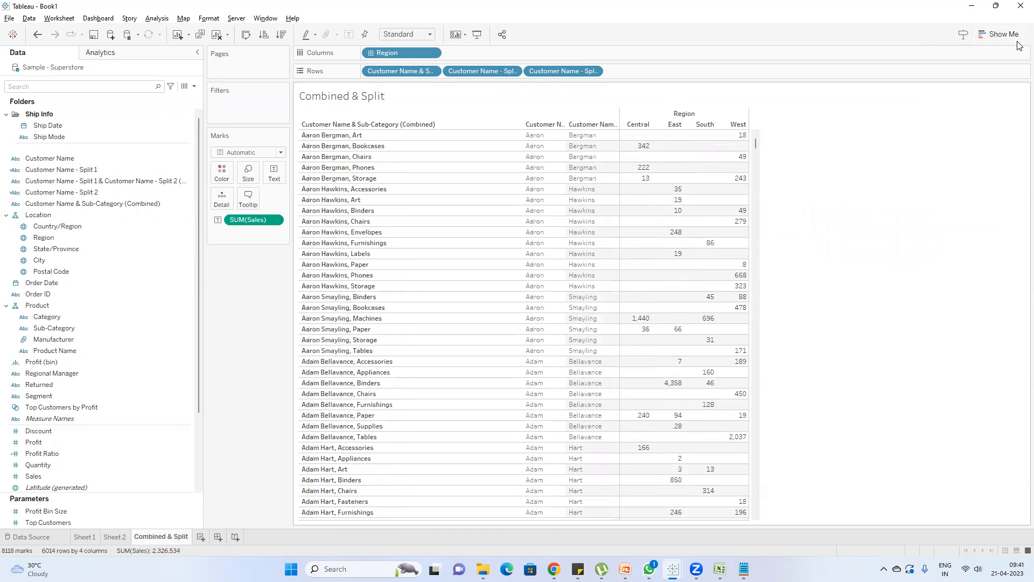
- Switch to the PowerPoint presentation and view slide 9, Hide or Unhide fields
click(972, 6)
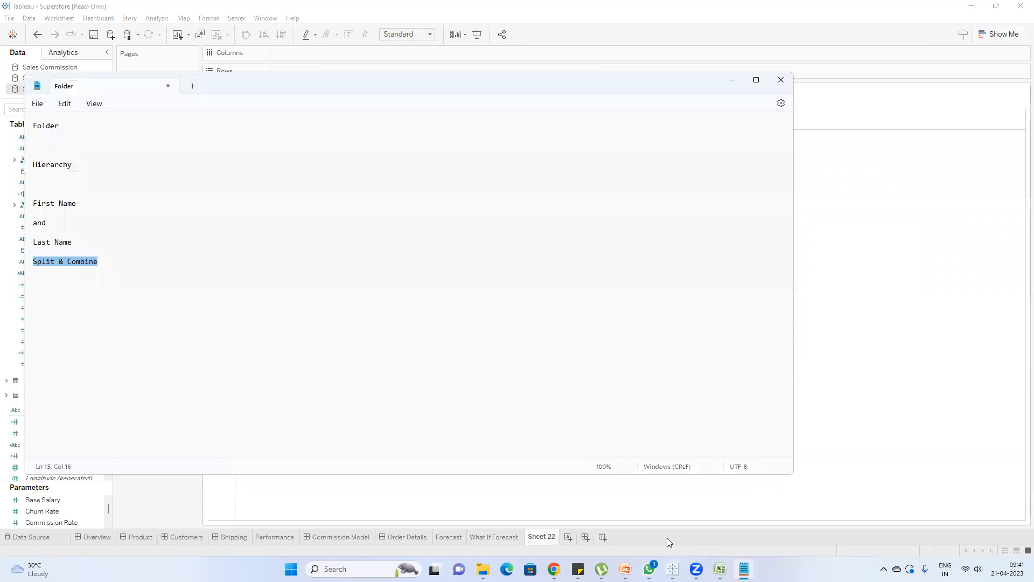
click(625, 569)
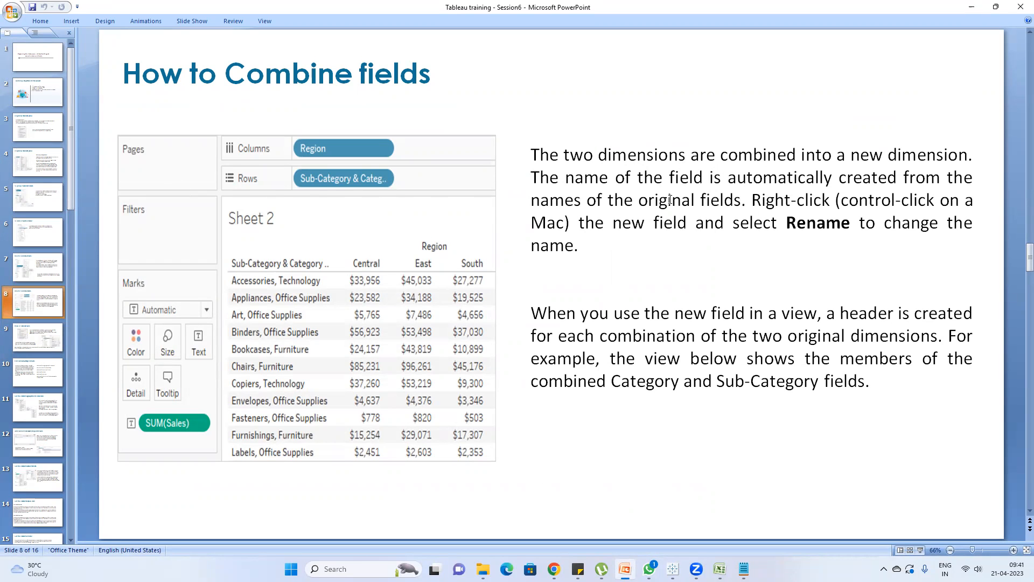
click(50, 345)
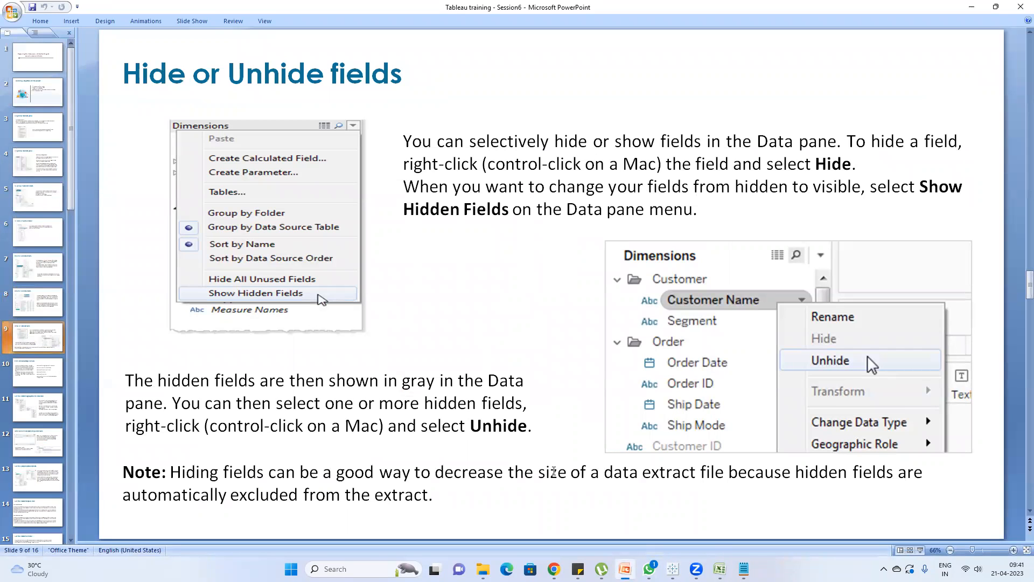
- Switch to Tableau's Book1 workbook and widen the Data pane so the long combined field names fit
mouse_move(674, 568)
click(634, 534)
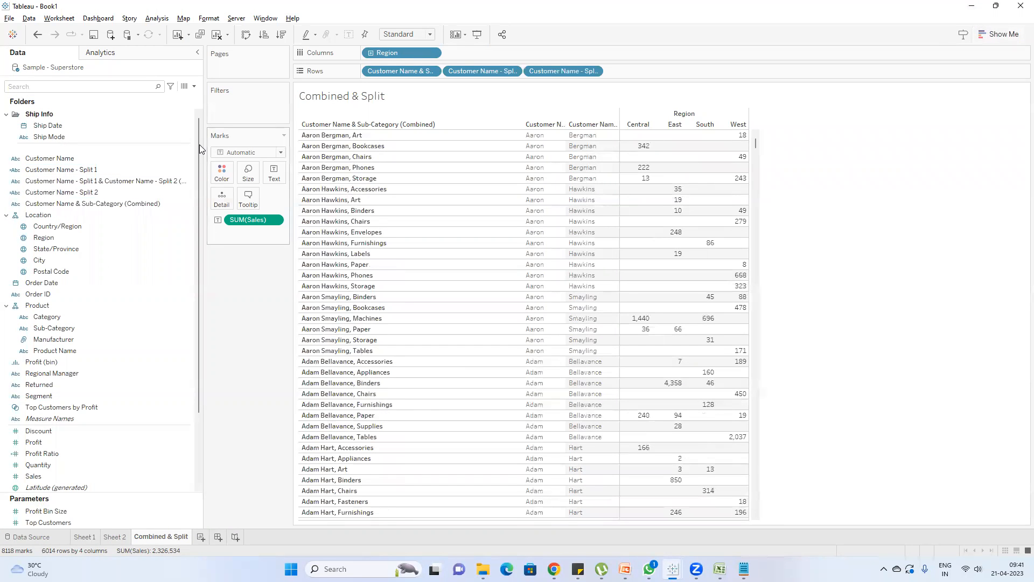
drag(202, 145, 242, 144)
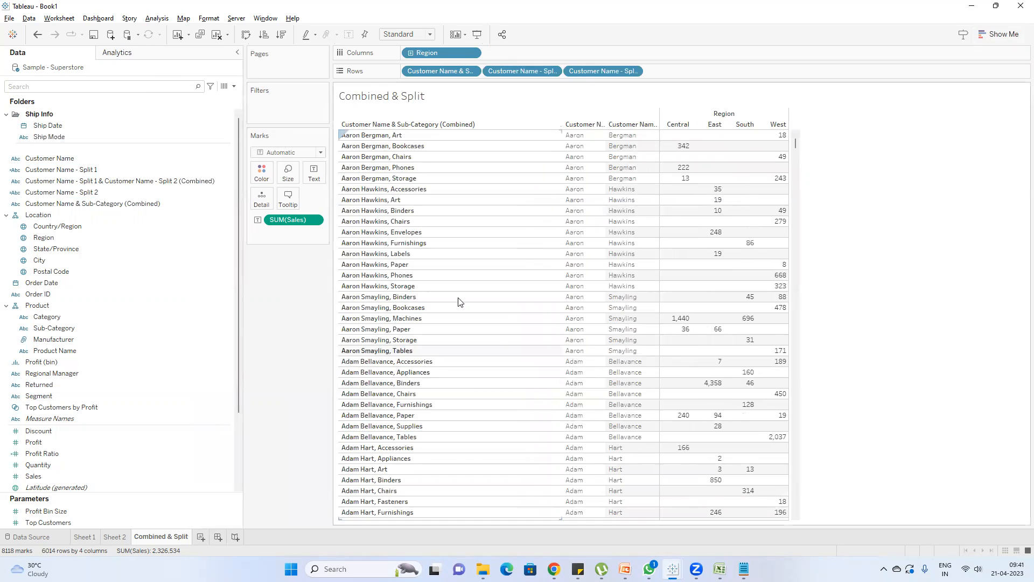
click(114, 537)
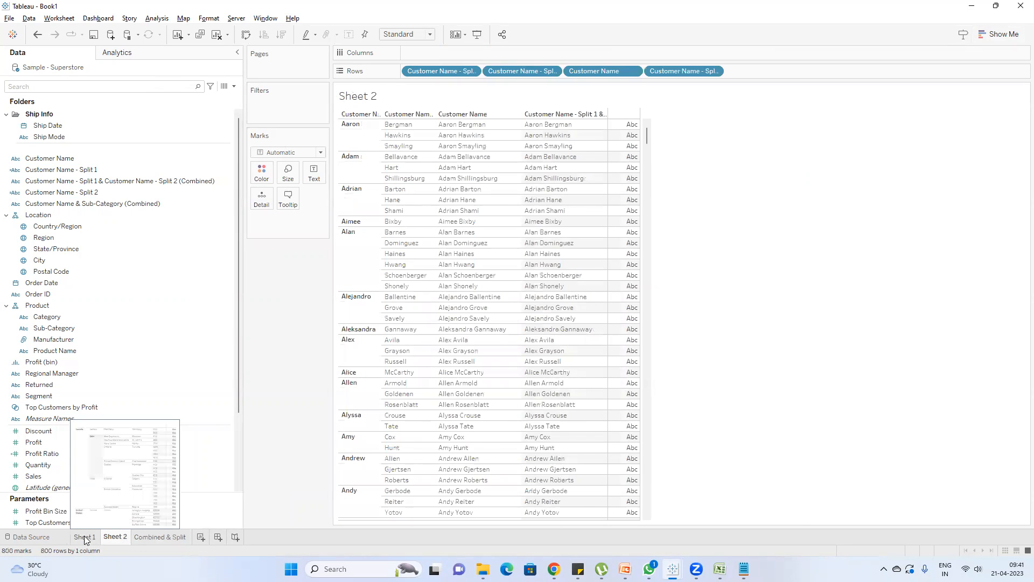
click(147, 537)
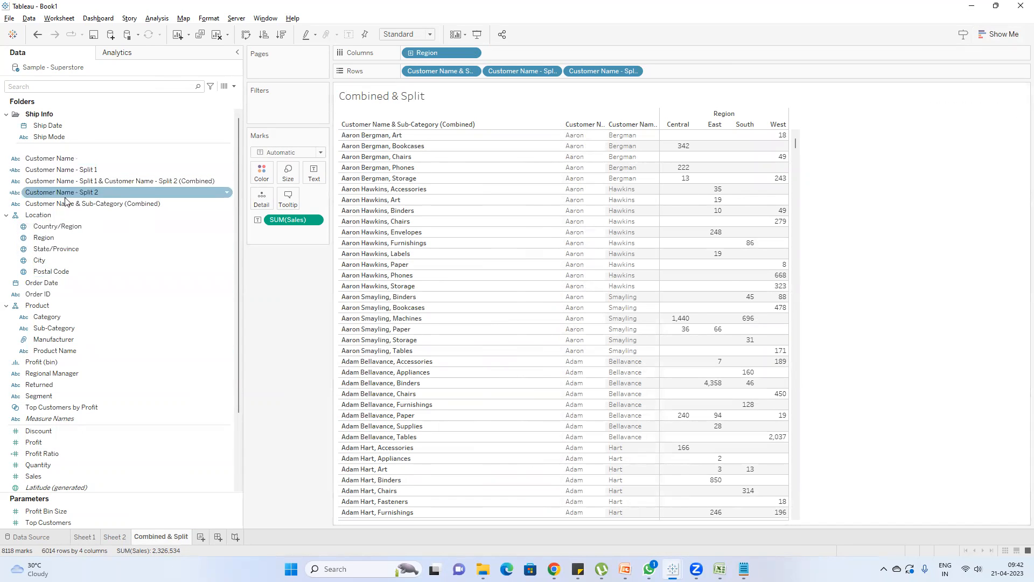
- Hide all unused fields in the Data pane and collapse the Location hierarchy
click(233, 87)
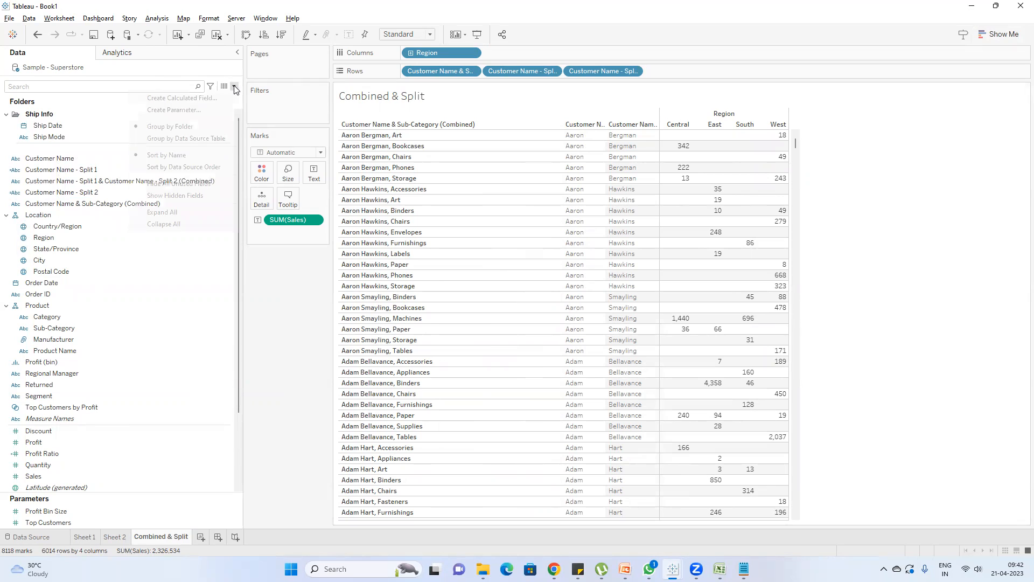
click(213, 187)
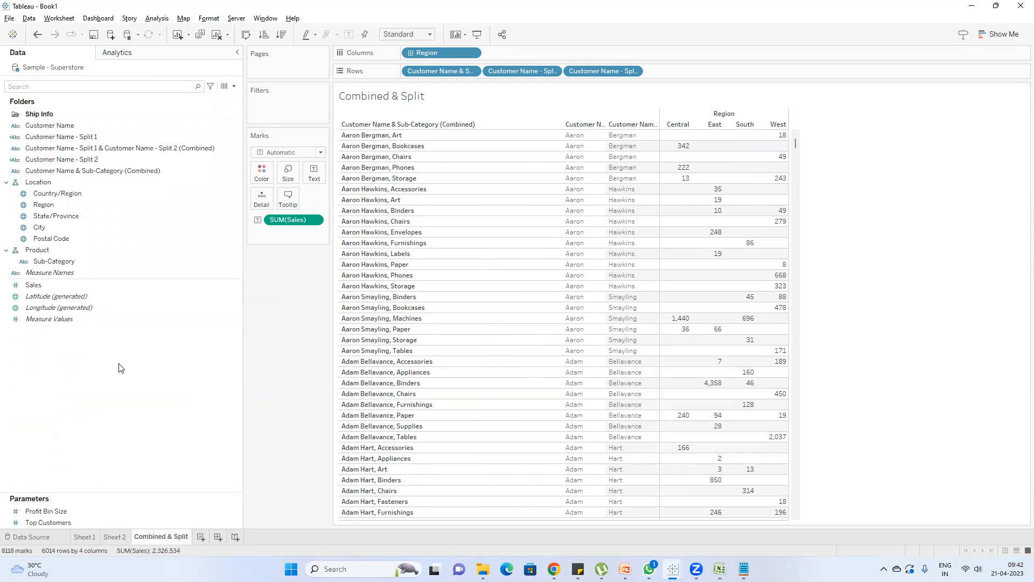
click(5, 182)
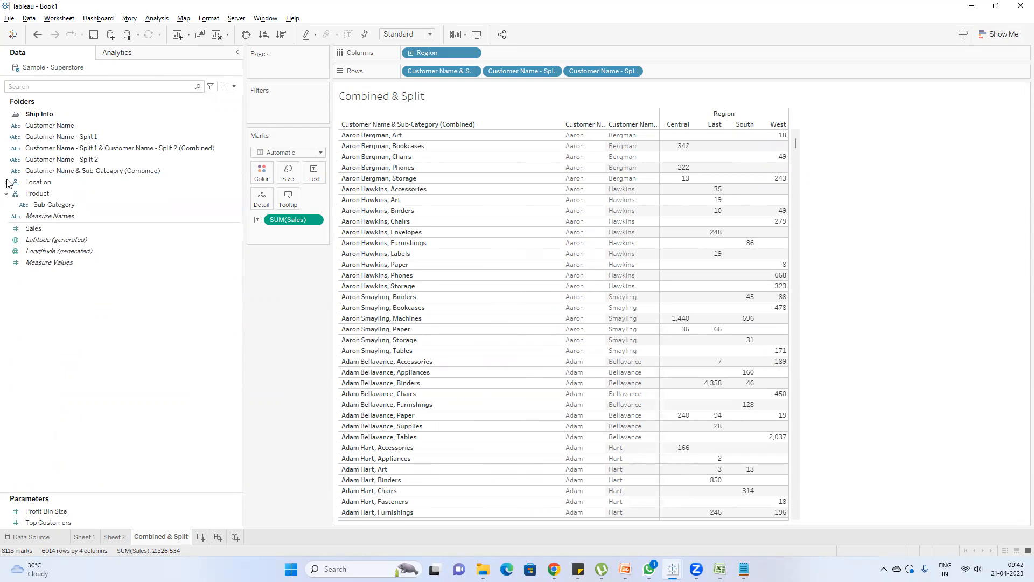
- Check the options available for the Sub-Category field in the Product hierarchy
click(77, 125)
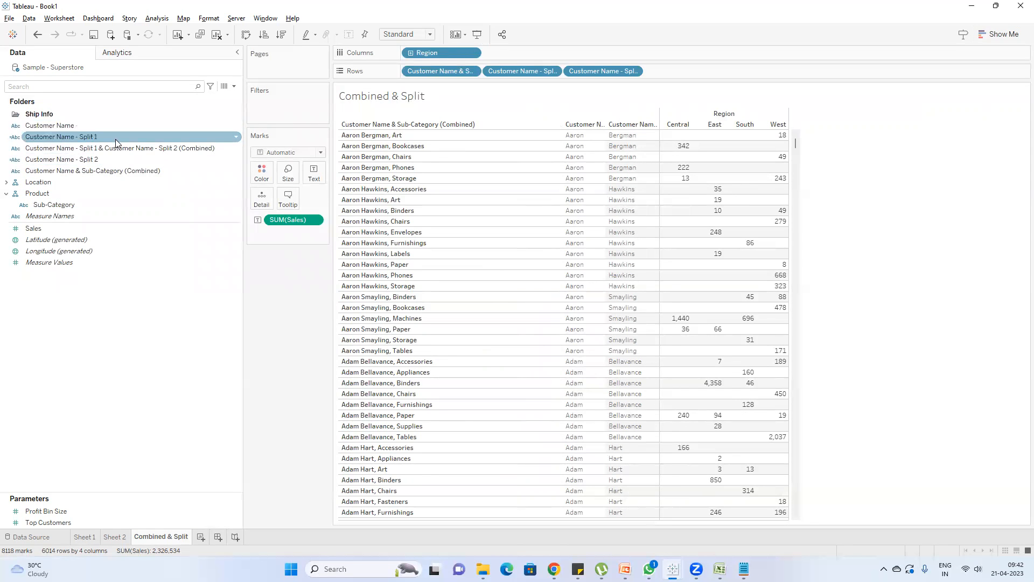
right_click(70, 207)
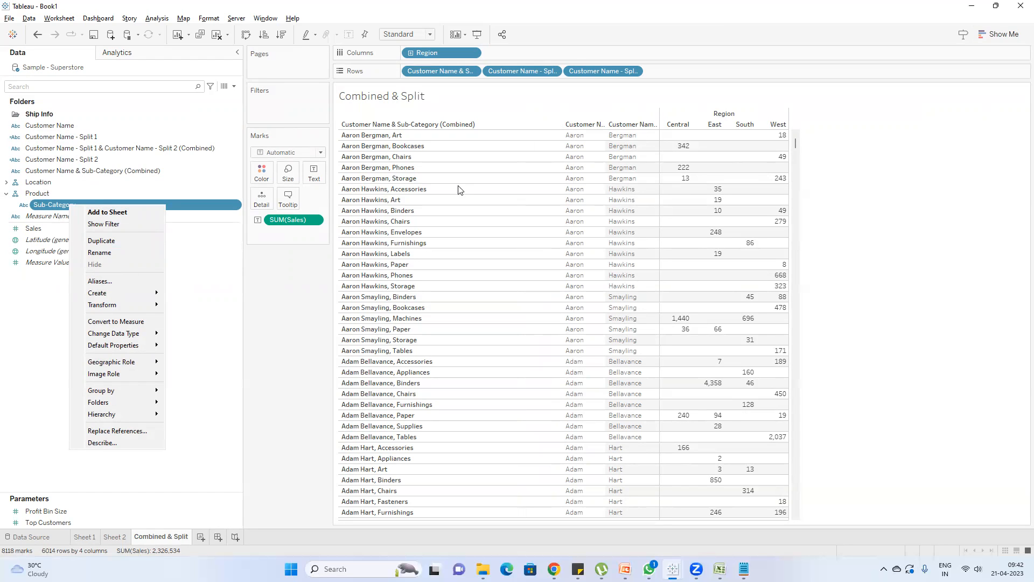
click(221, 353)
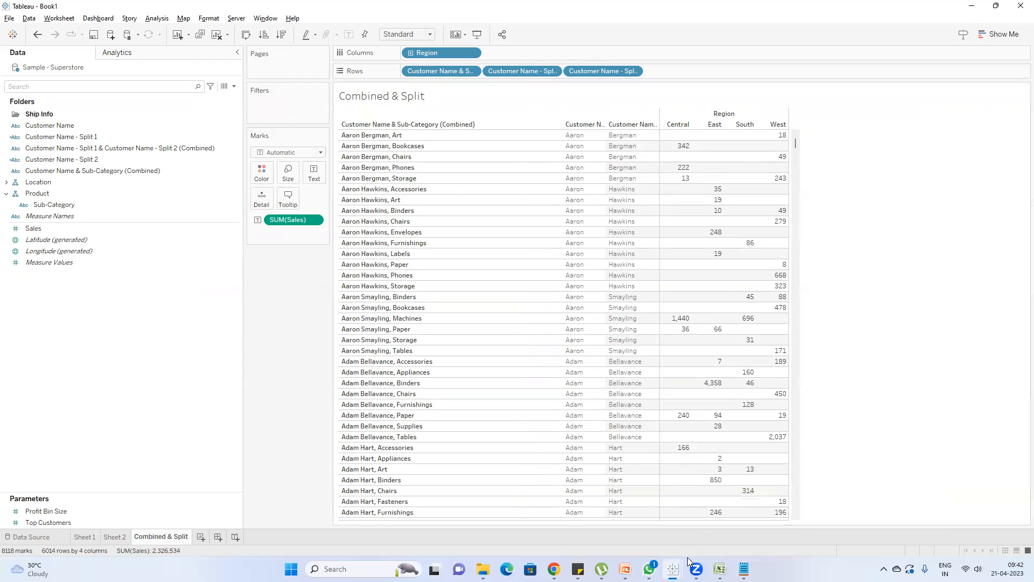
- Switch to the Notepad notes and add the line "improve the performance of the dashboard by hiding the unused fields" below Split & Combine
click(744, 569)
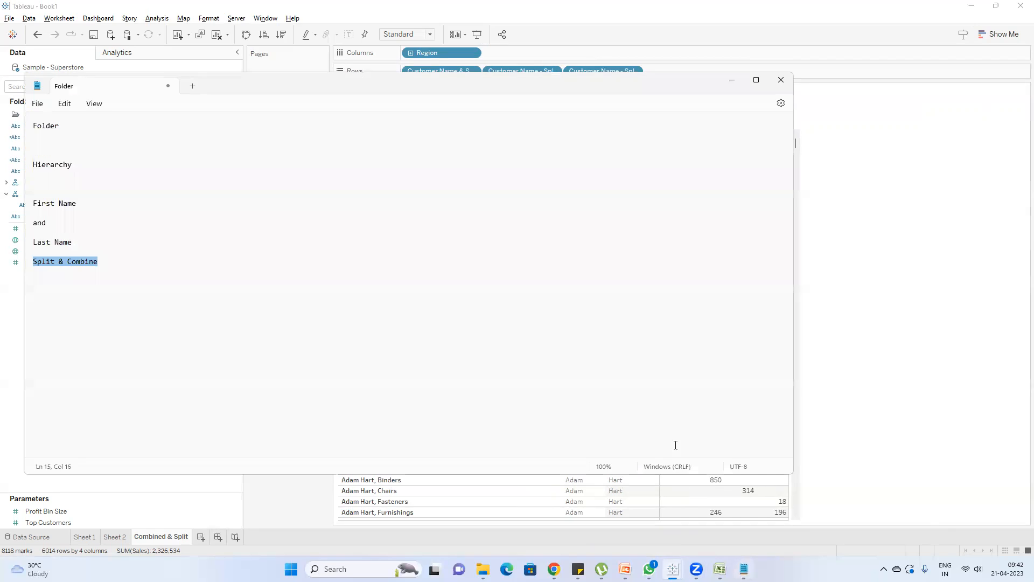
click(226, 242)
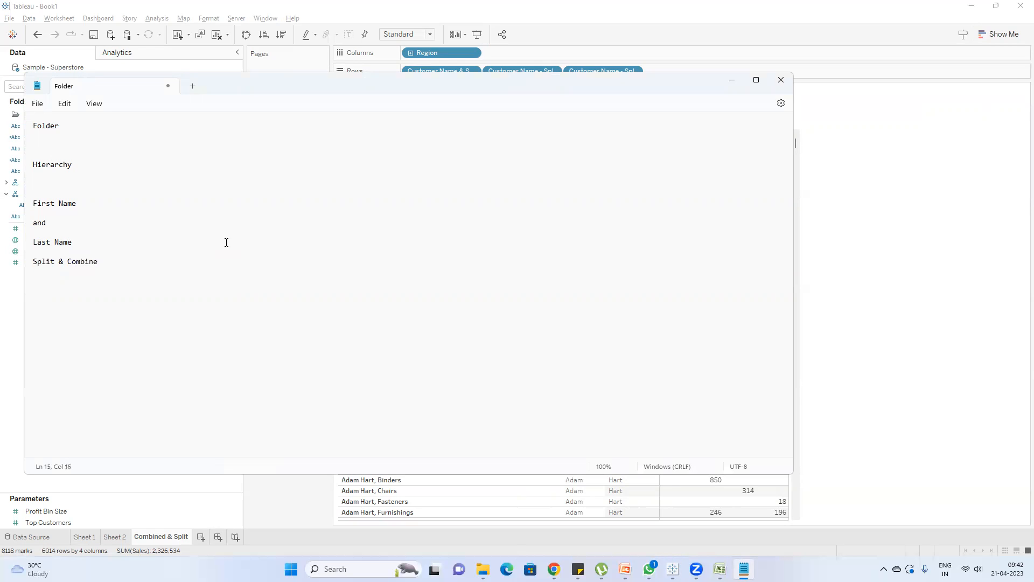
text(improve the pre)
key(BackSpace)
key(BackSpace)
text(erformance of the dashboard )
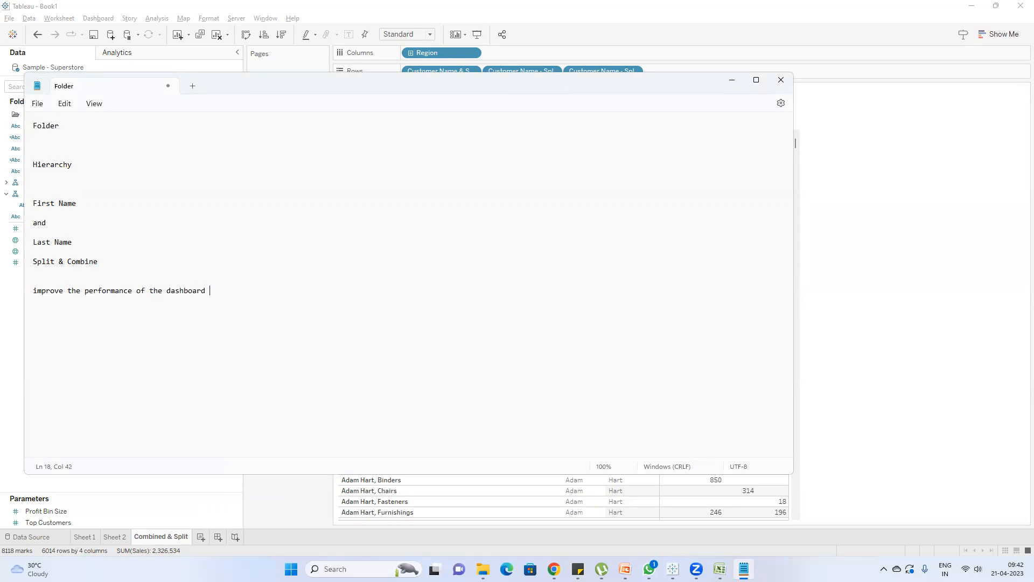
text(by hiding the)
text( unused f)
text(iel)
key(BackSpace)
text(lds)
- Switch to the PowerPoint presentation and review the Hide or Unhide fields slide
click(831, 319)
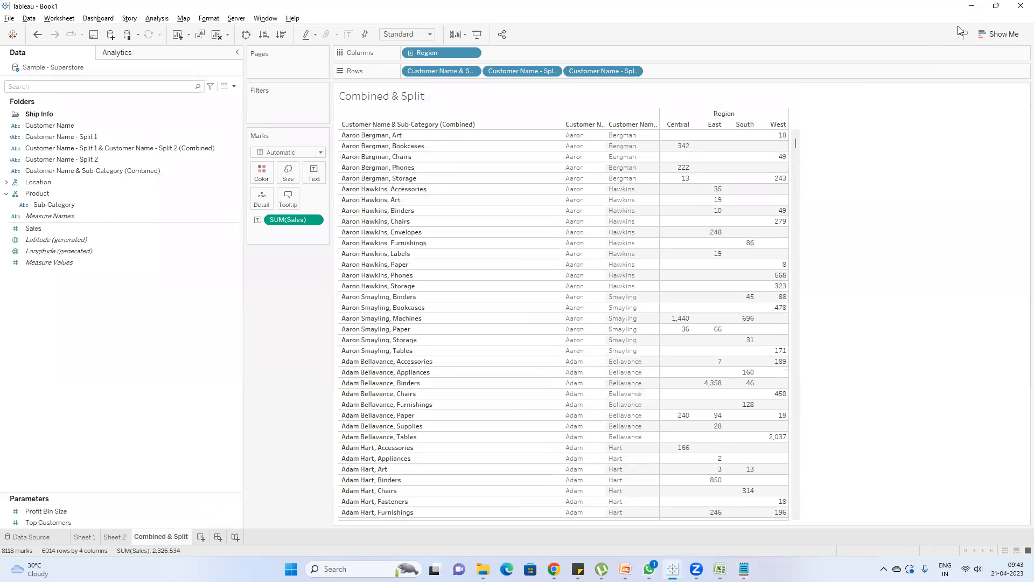
click(972, 7)
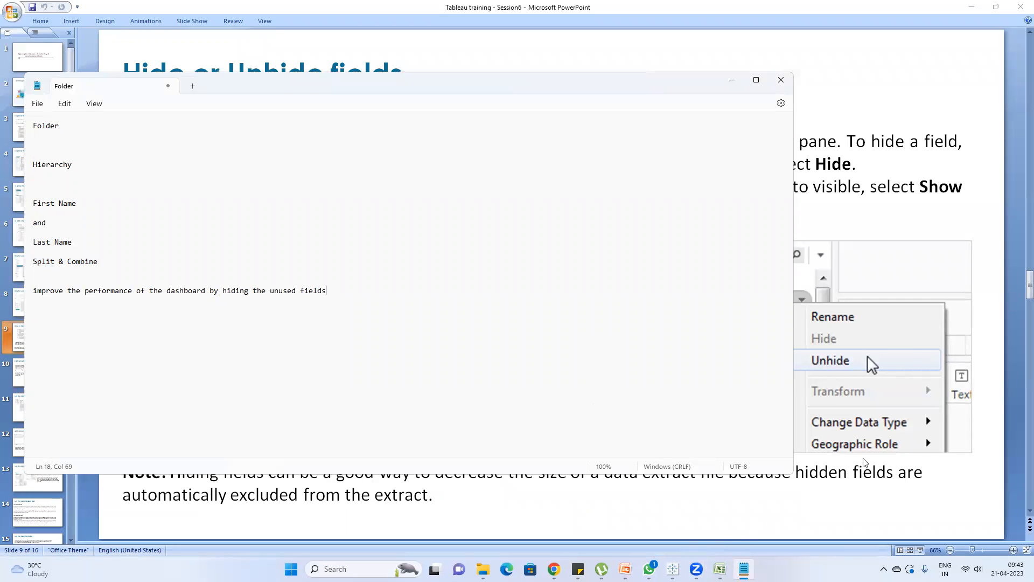
click(871, 381)
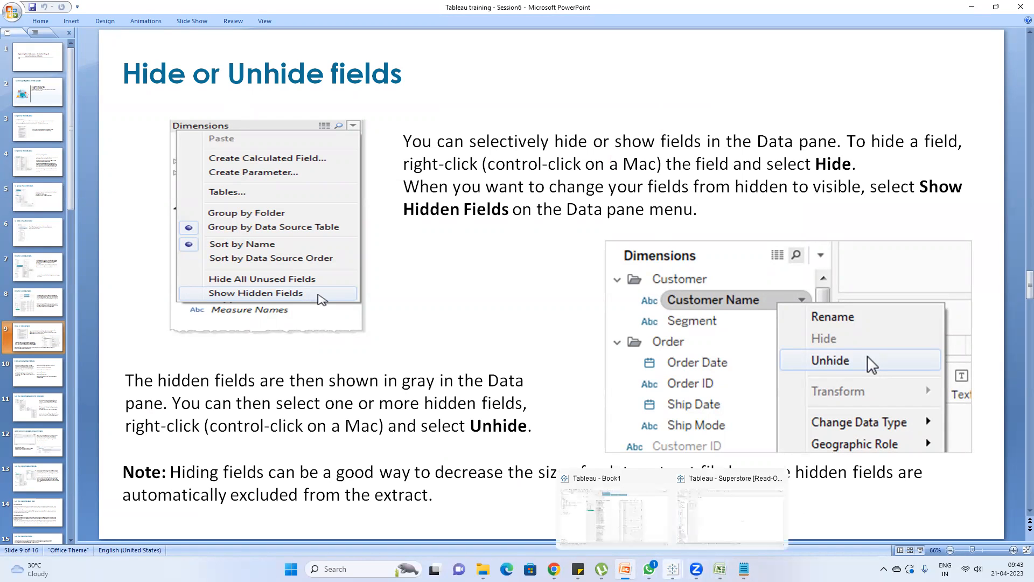
- Switch back to Tableau and show the hidden fields in the Data pane
click(671, 569)
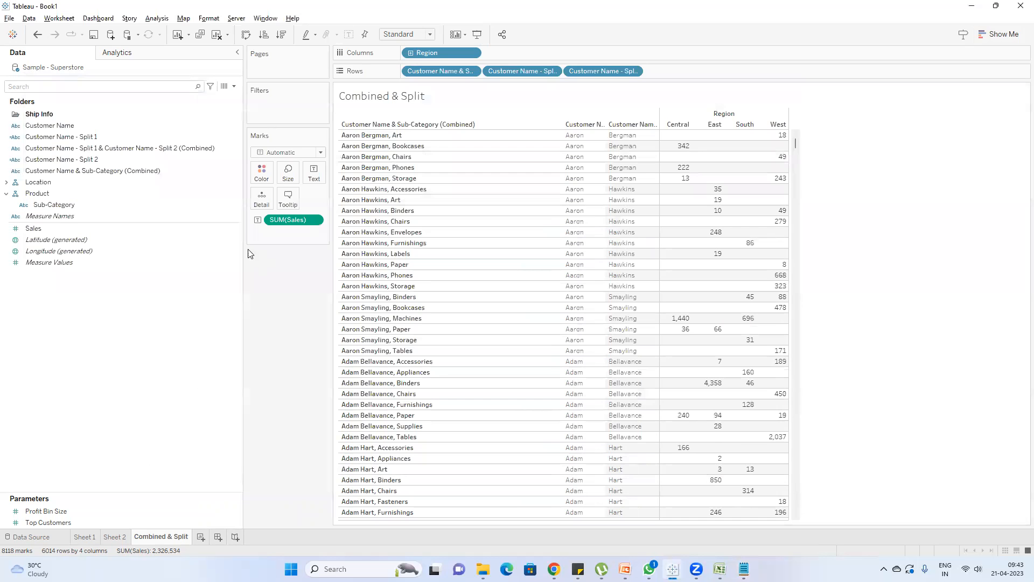
click(234, 86)
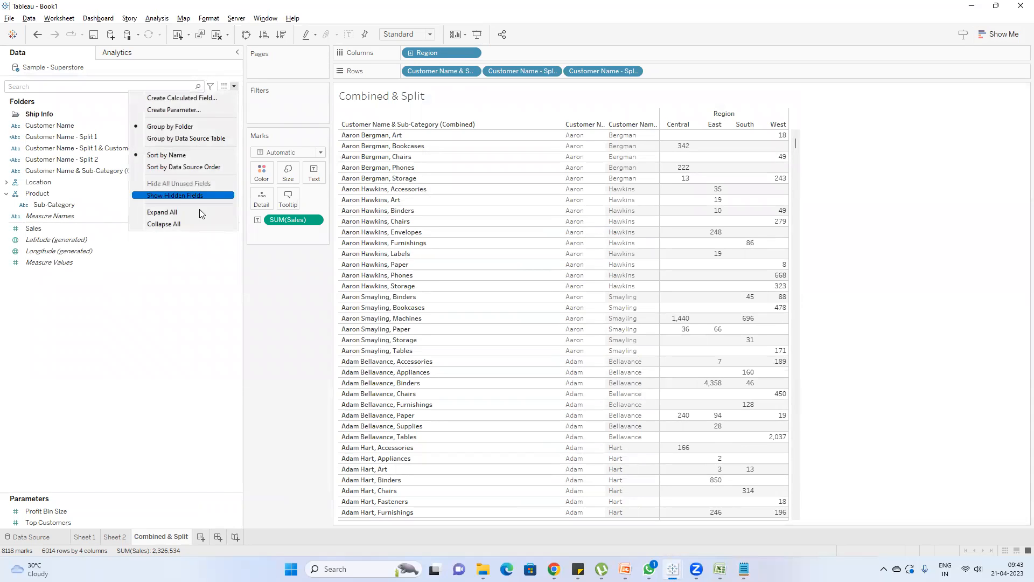
click(201, 196)
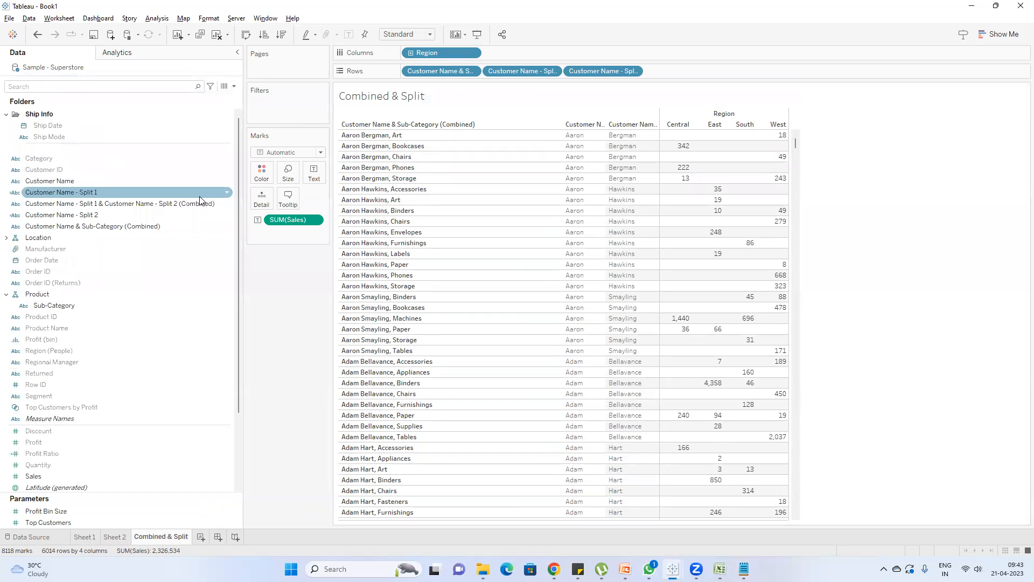
- Unhide the Category, Ship Mode, Ship Date and Customer ID fields
right_click(54, 160)
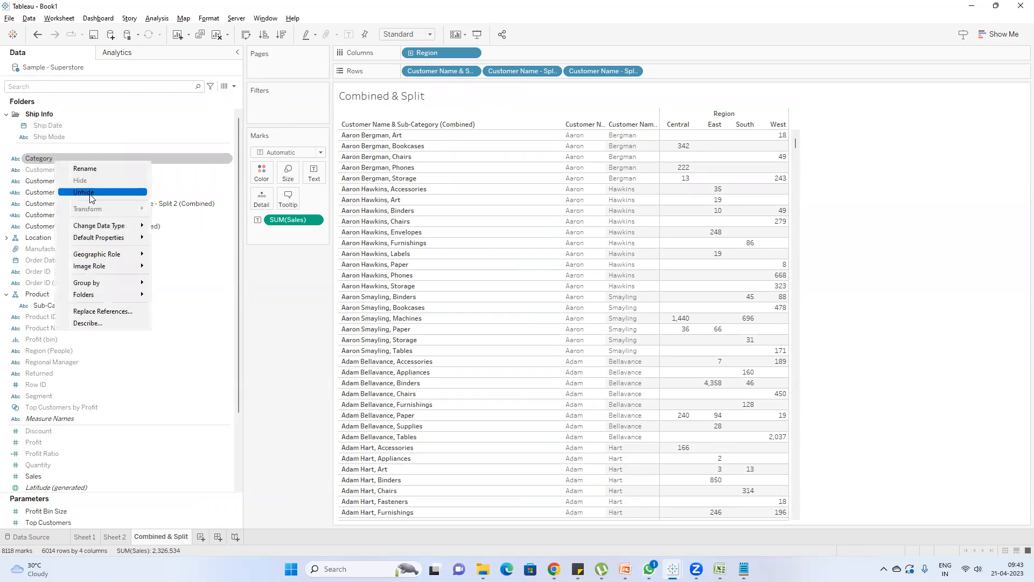
click(90, 197)
right_click(61, 169)
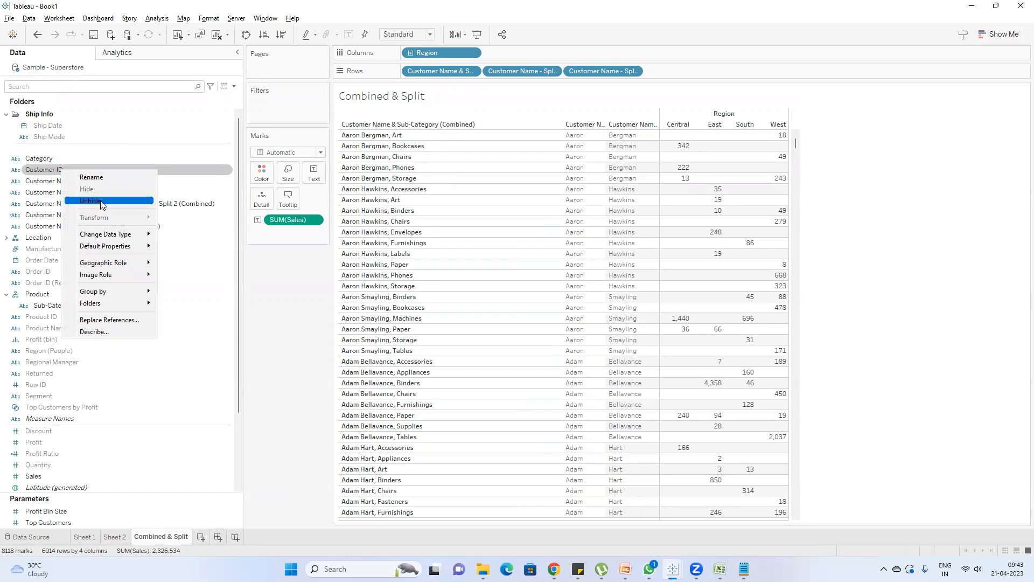
click(48, 139)
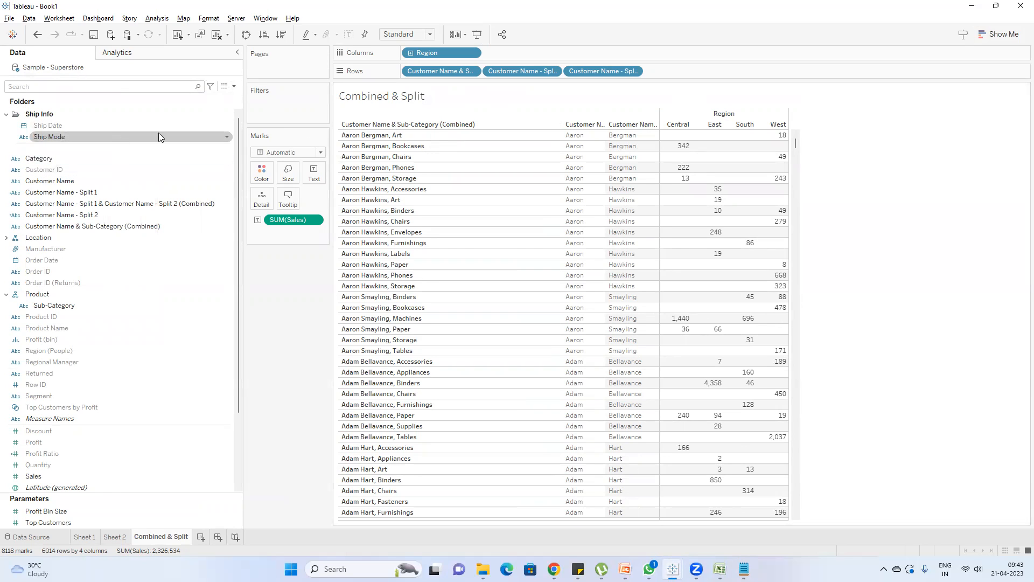
right_click(71, 137)
click(106, 172)
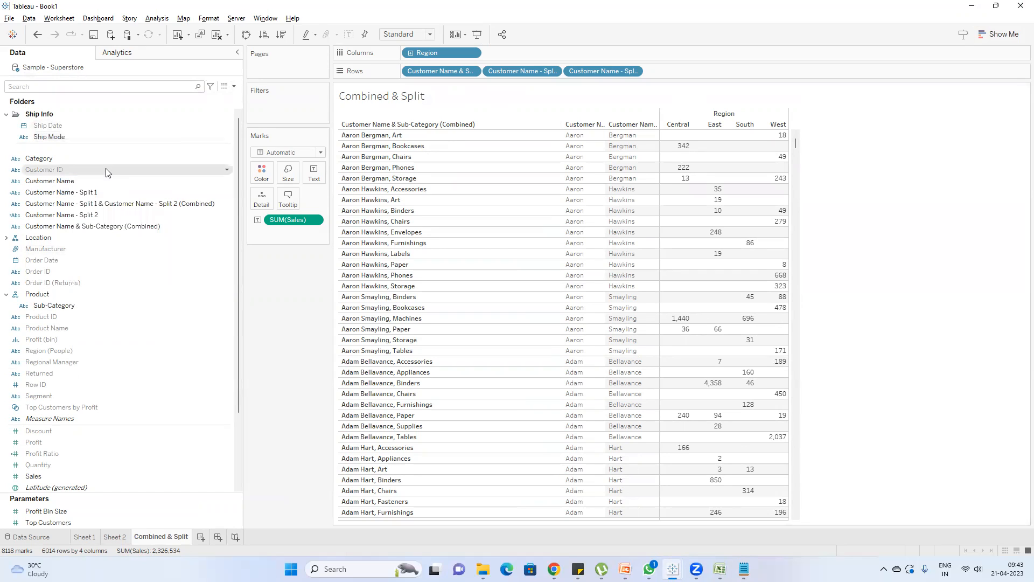
click(61, 126)
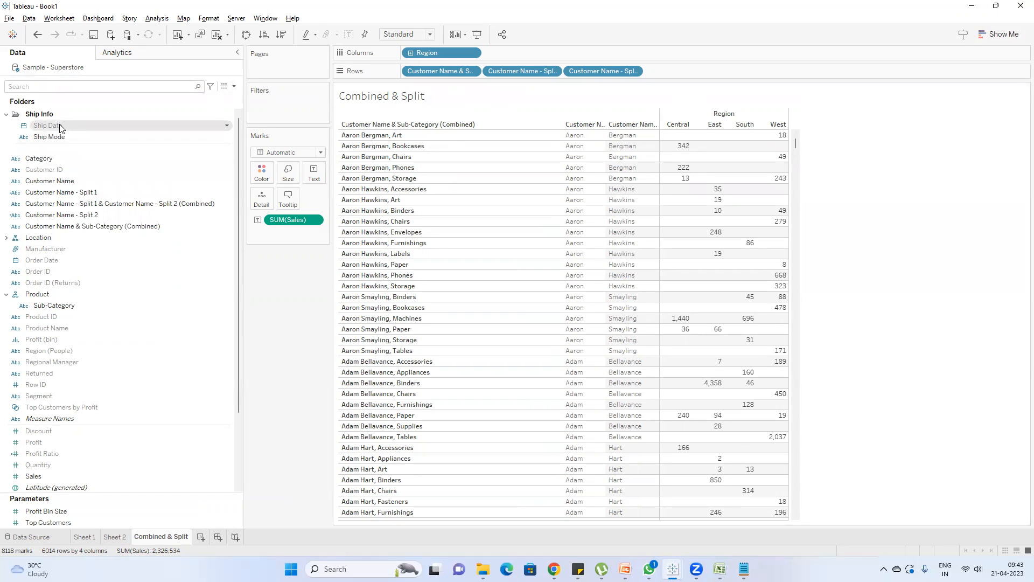
right_click(69, 169)
click(108, 194)
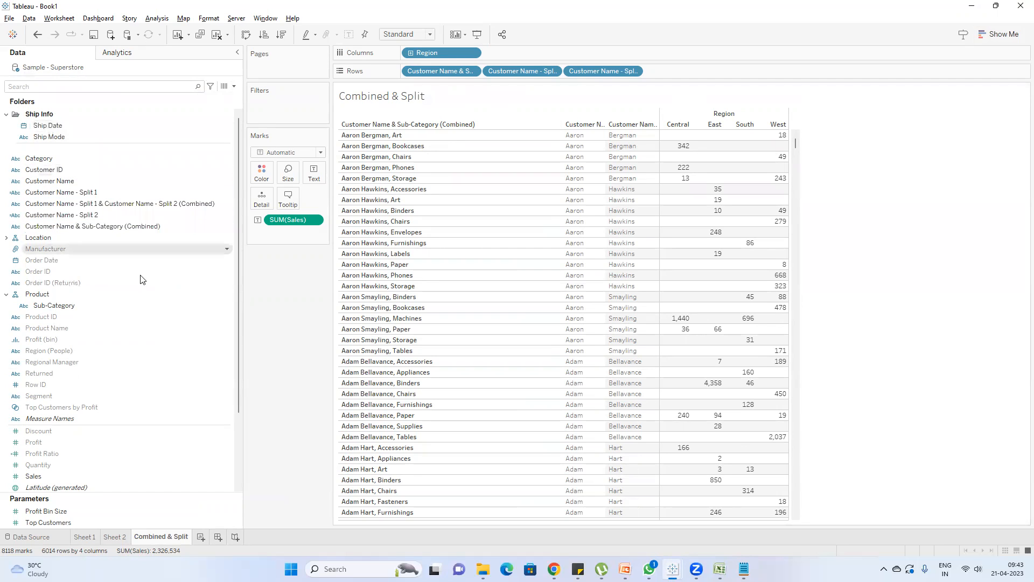
- Unhide all the remaining grayed-out dimensions together, from Manufacturer through Top Customers by Profit
click(60, 249)
ctrl+click(60, 258)
ctrl+click(63, 272)
ctrl+click(63, 282)
ctrl+click(63, 317)
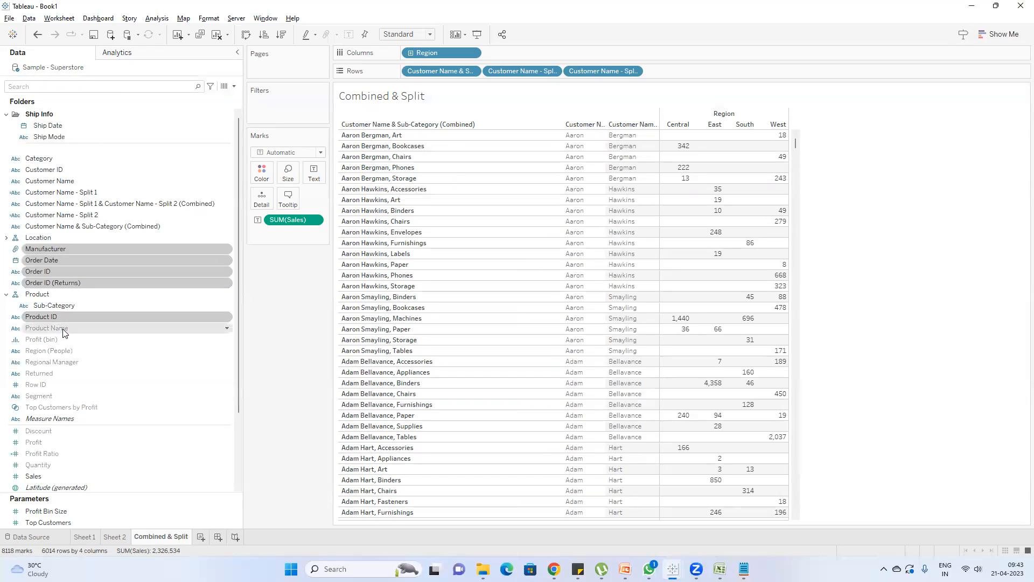
ctrl+click(63, 328)
ctrl+click(63, 339)
ctrl+click(63, 351)
ctrl+click(63, 362)
ctrl+click(63, 373)
ctrl+click(62, 385)
ctrl+click(61, 396)
ctrl+click(60, 407)
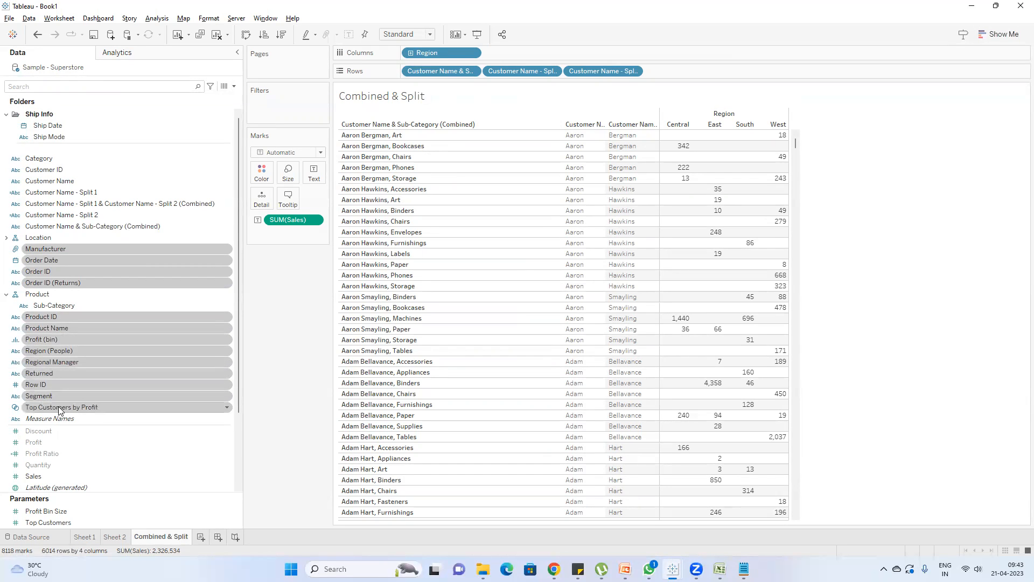
right_click(97, 337)
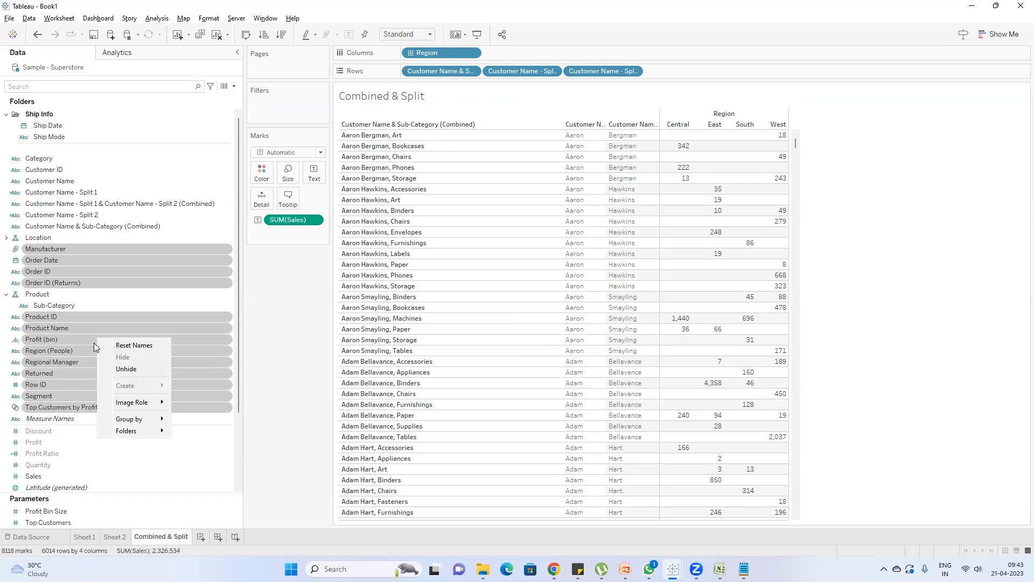
click(119, 368)
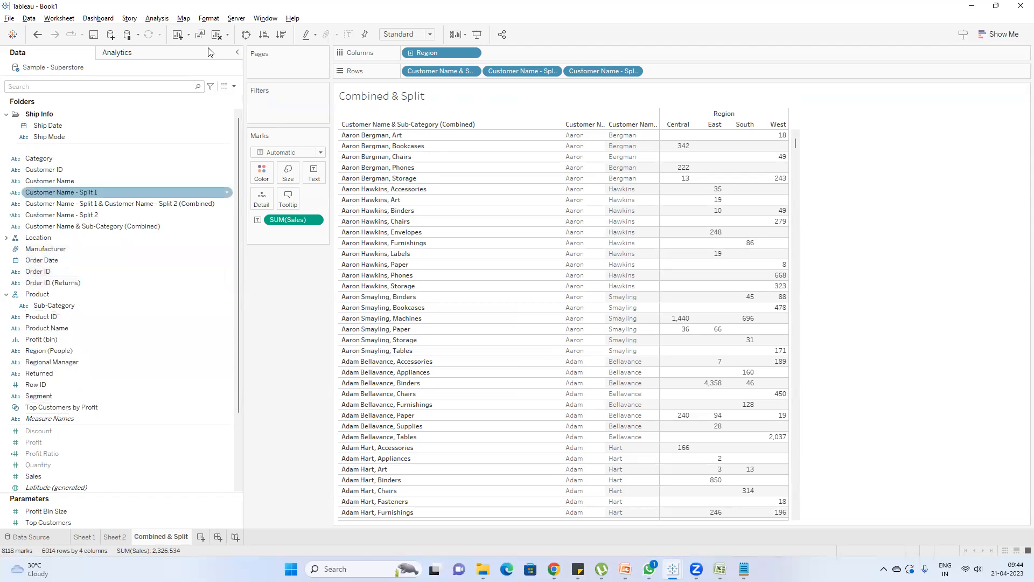
- Switch to the PowerPoint presentation and view slide 10, Edit default settings for fields
click(235, 86)
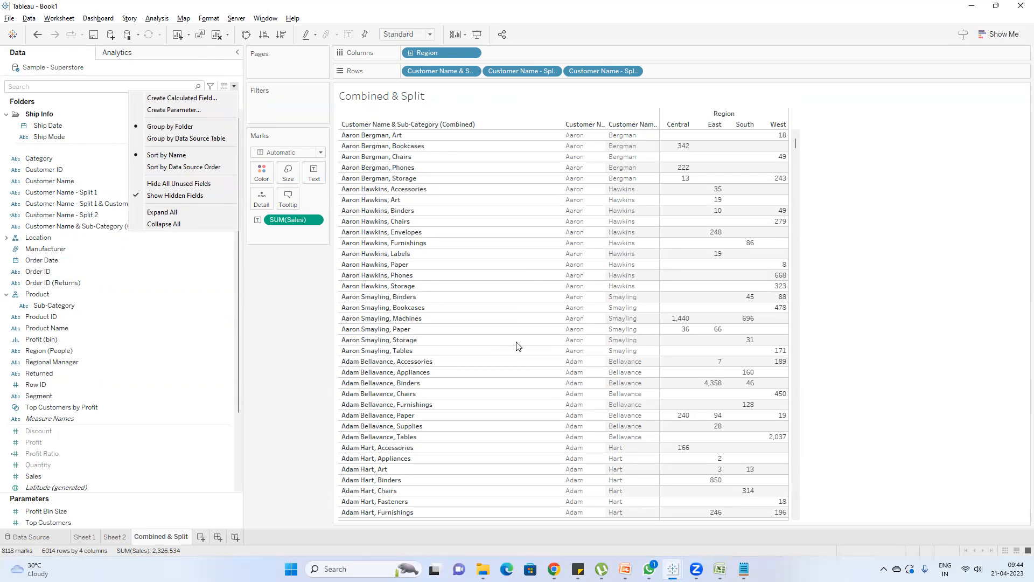
click(624, 569)
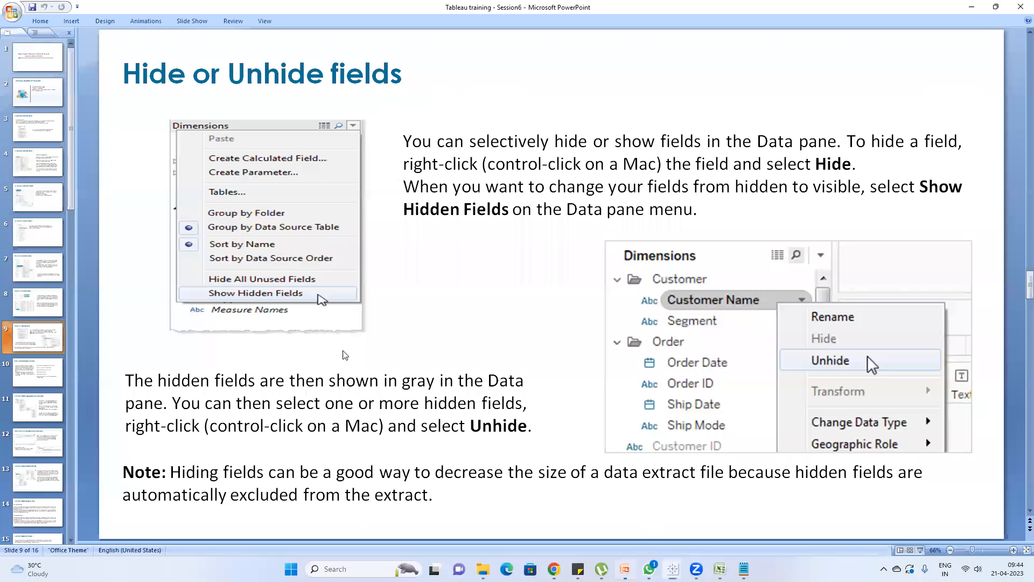
click(26, 379)
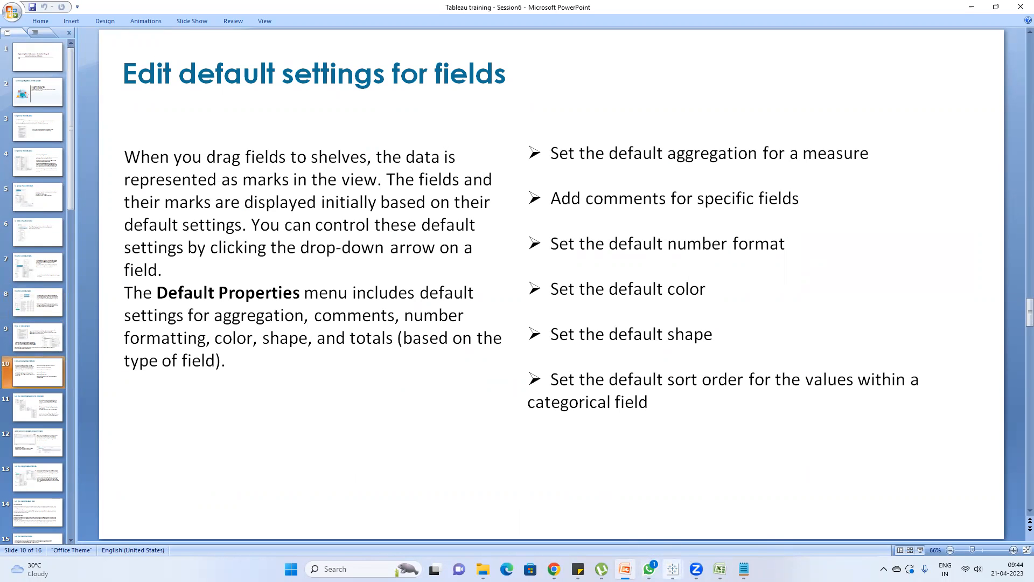
- Switch to Tableau's Book1 workbook, create a new worksheet and add the Sales measure to its rows
mouse_move(672, 569)
click(587, 526)
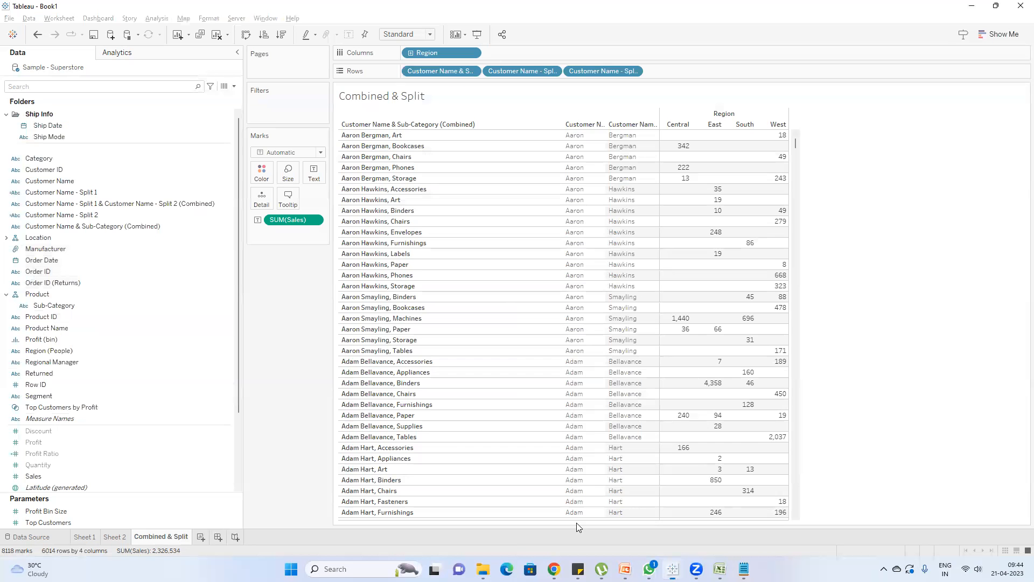
click(200, 537)
click(15, 89)
text(sa)
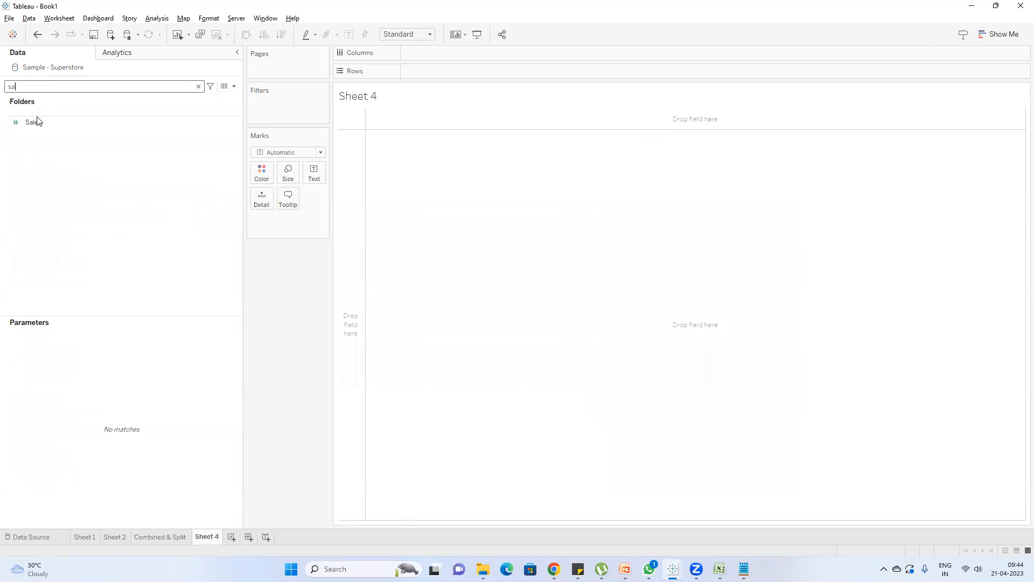
click(37, 121)
double_click(37, 118)
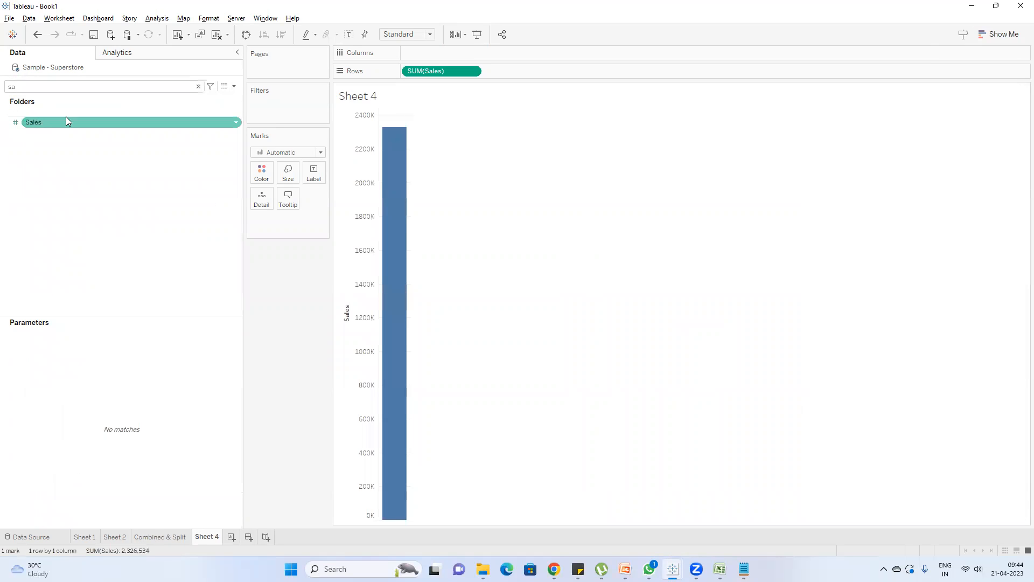
- Set the default aggregation of the Sales measure to Average
right_click(432, 70)
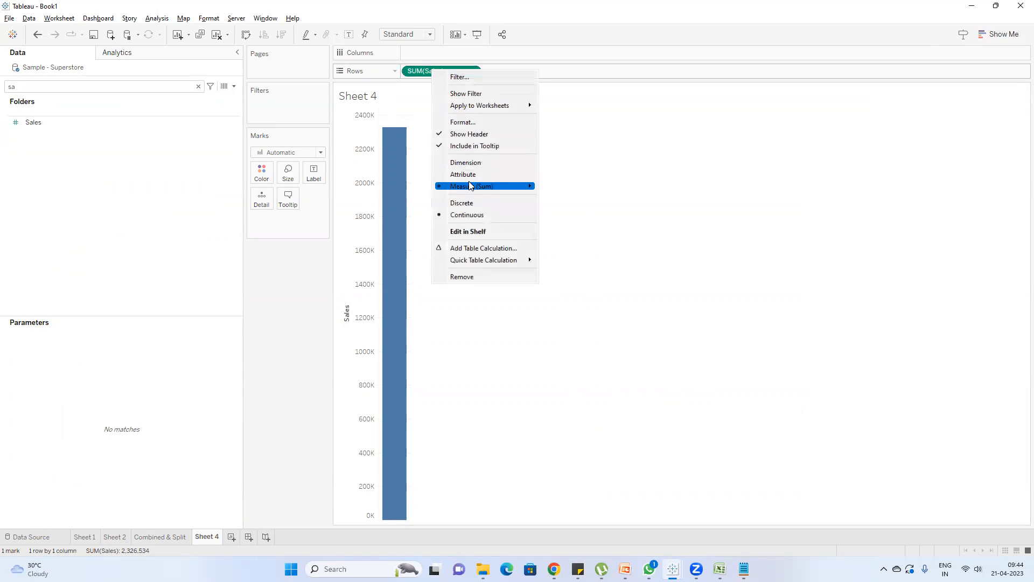
mouse_move(470, 186)
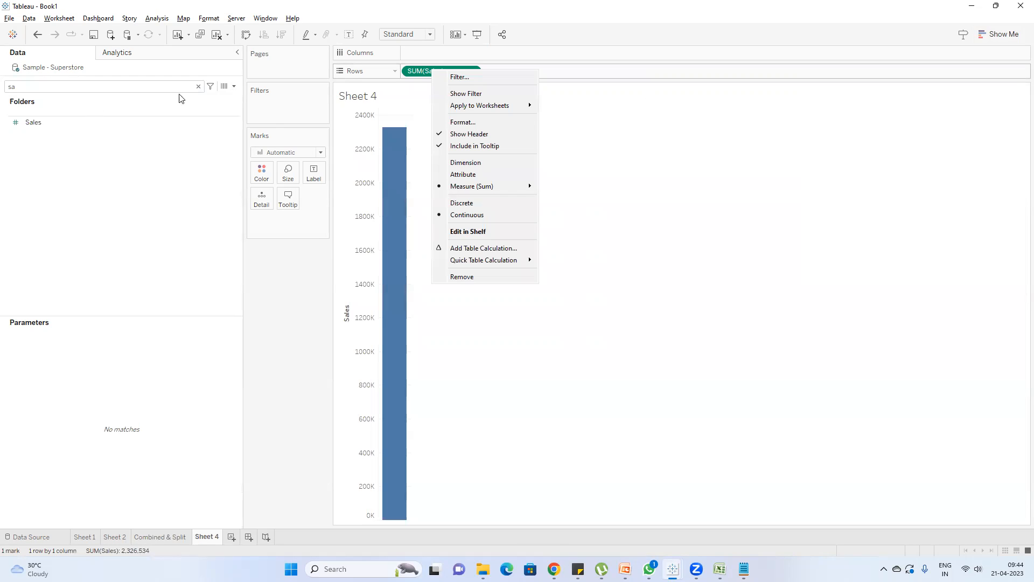
right_click(36, 122)
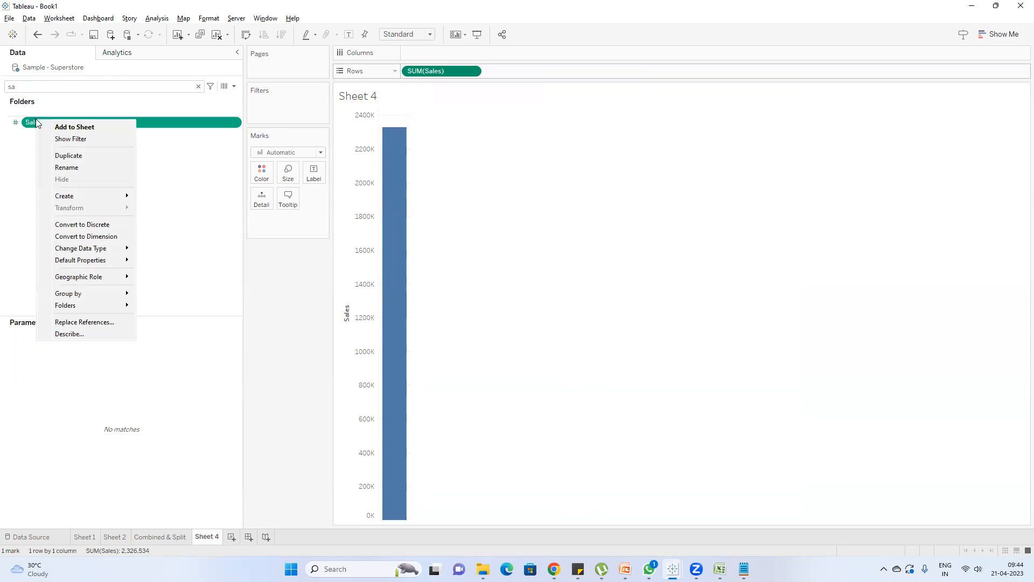
mouse_move(92, 266)
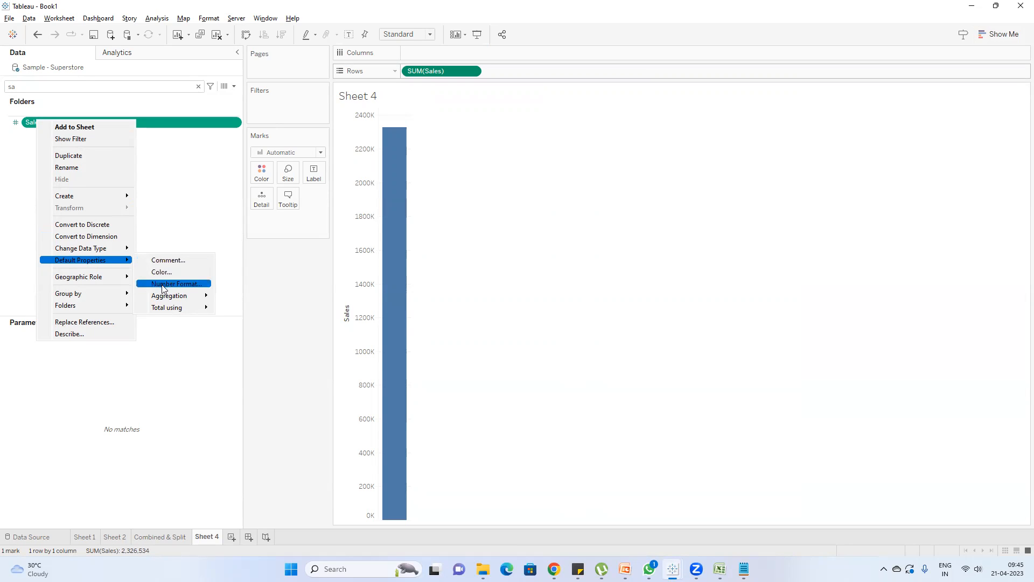
mouse_move(168, 297)
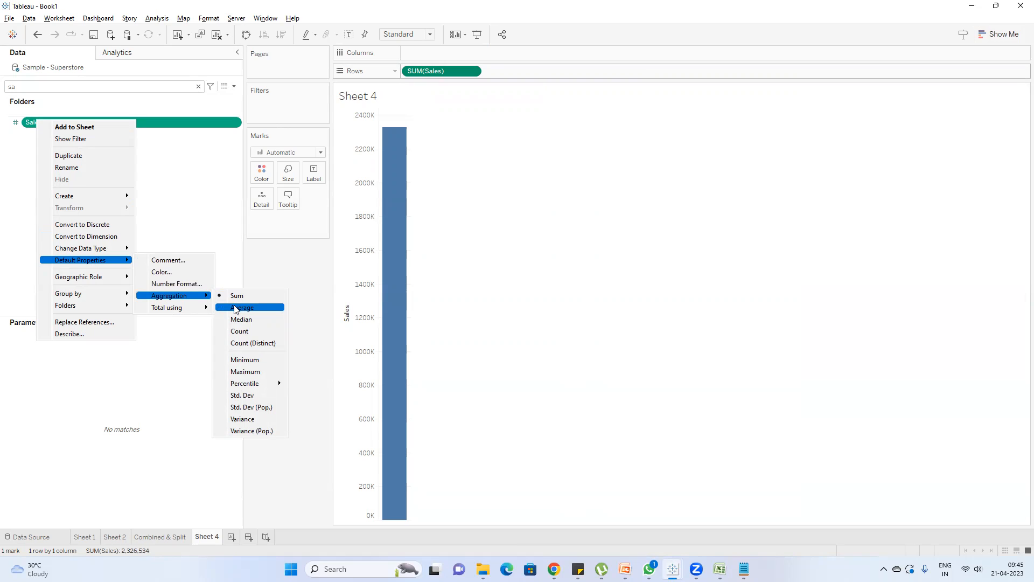
click(236, 308)
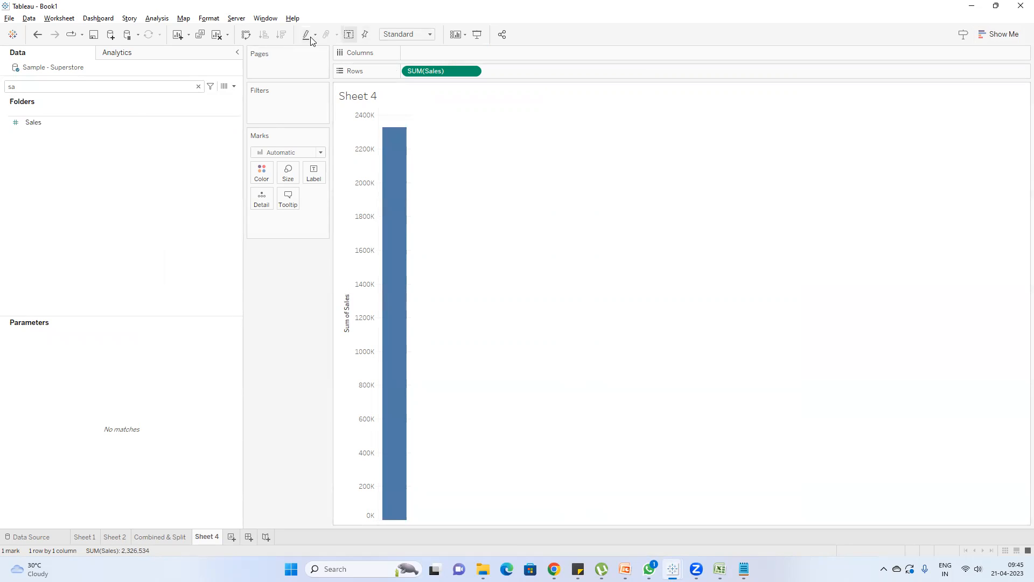
- Clear Sheet 4, add Sales again to test its default aggregation, and remove it from the rows
click(213, 34)
double_click(37, 126)
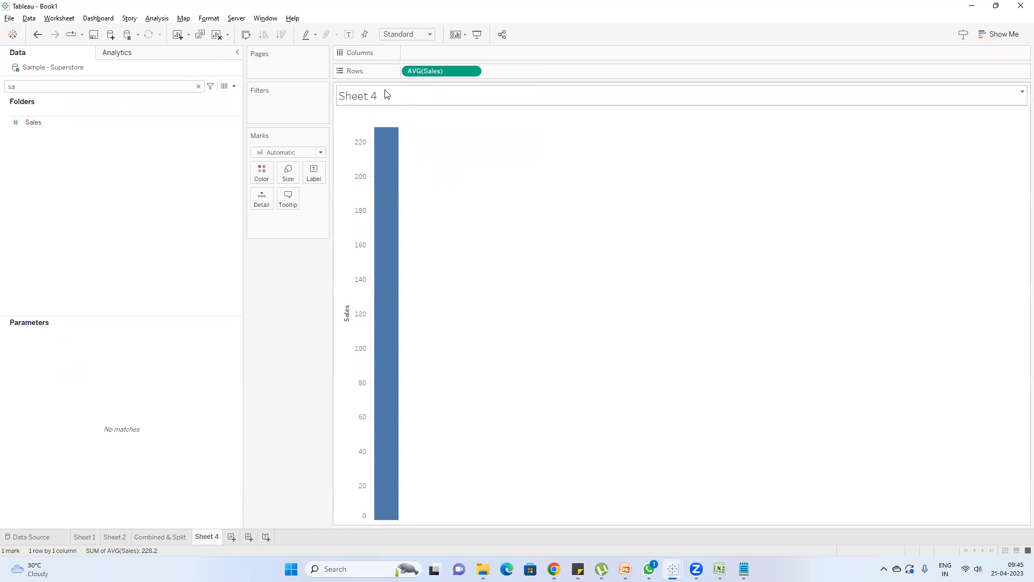
drag(461, 69, 307, 305)
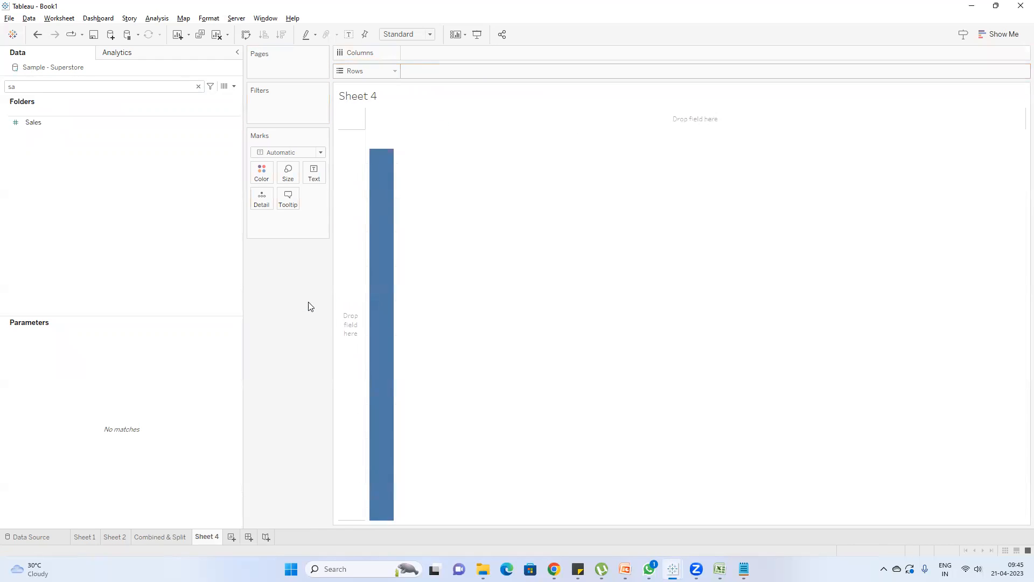
- Create a new worksheet with Sales in the rows and Region in the columns
click(231, 536)
double_click(39, 122)
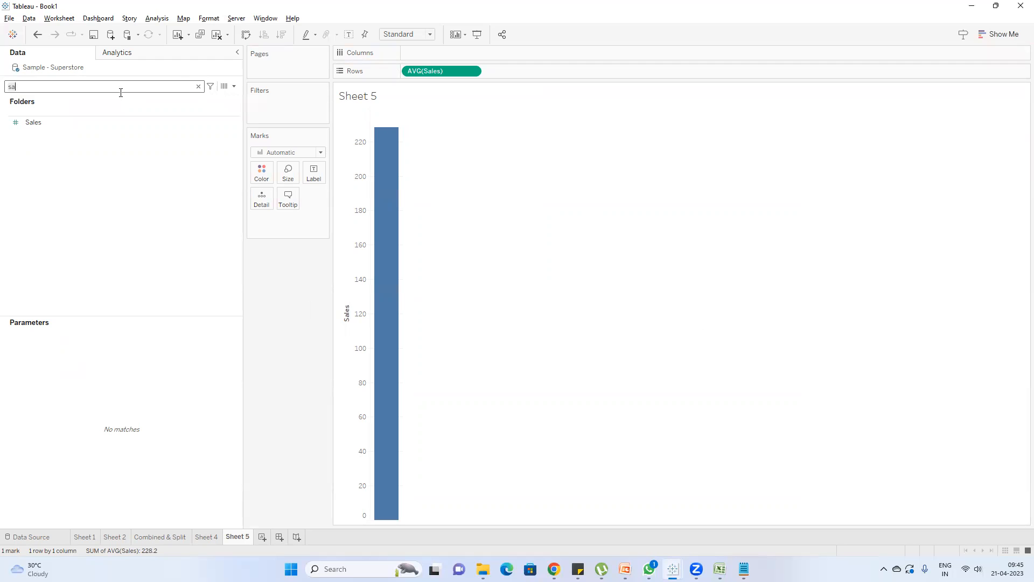
text(reg)
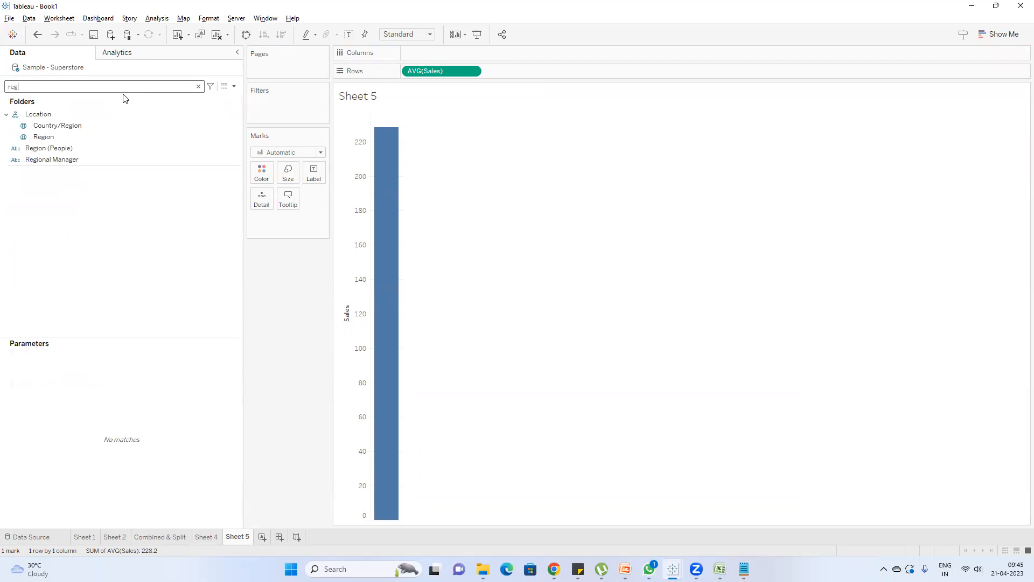
double_click(55, 137)
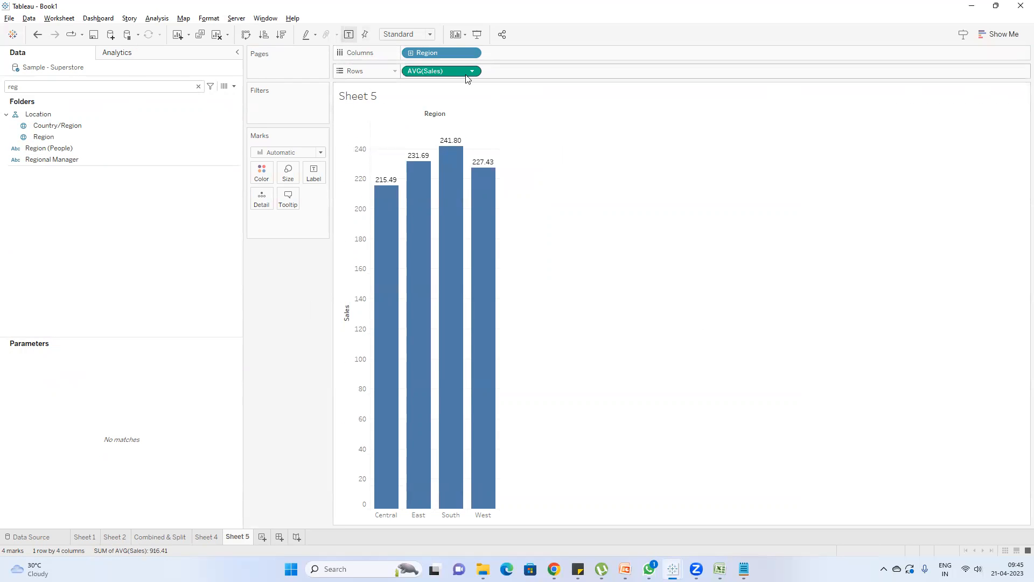
click(207, 537)
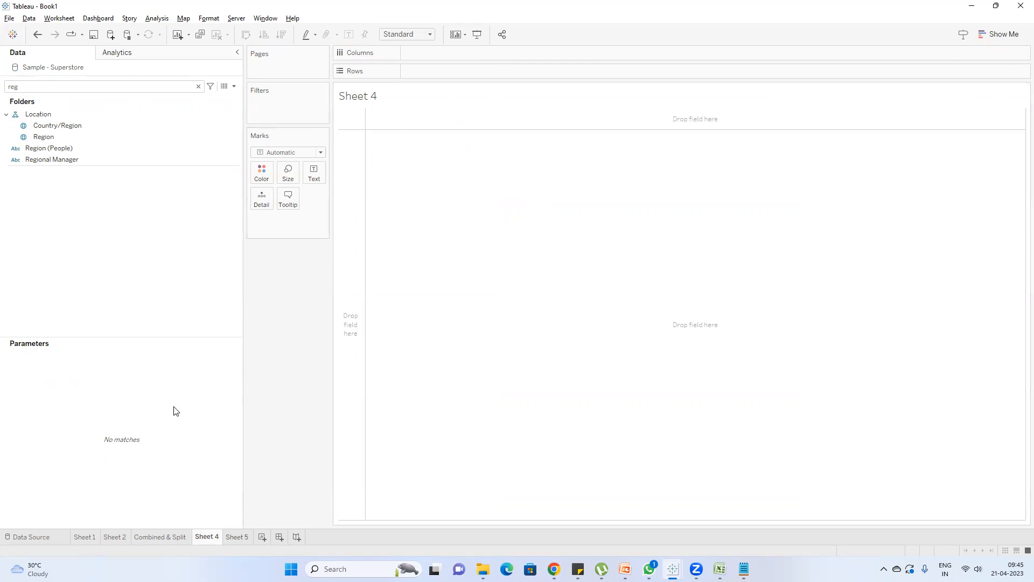
click(237, 537)
- Set the default colors of the Ship Mode field to pink for First Class and brown for Second Class
click(199, 87)
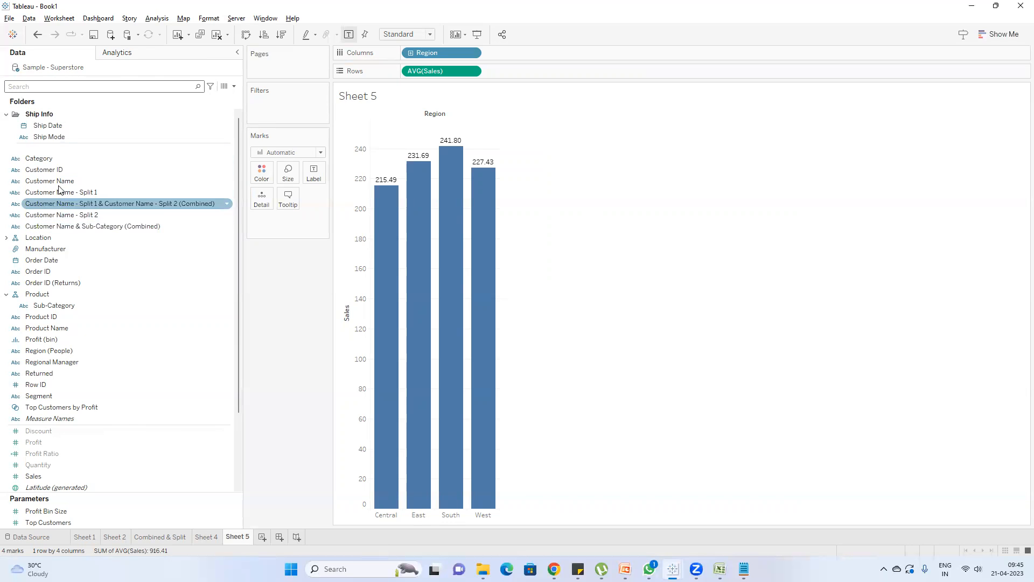
right_click(57, 139)
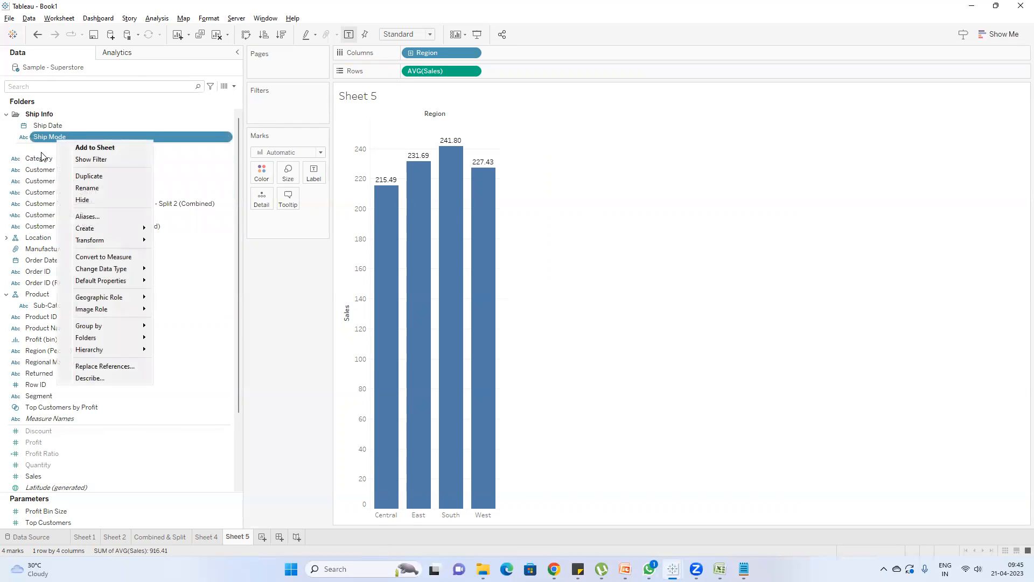
mouse_move(136, 281)
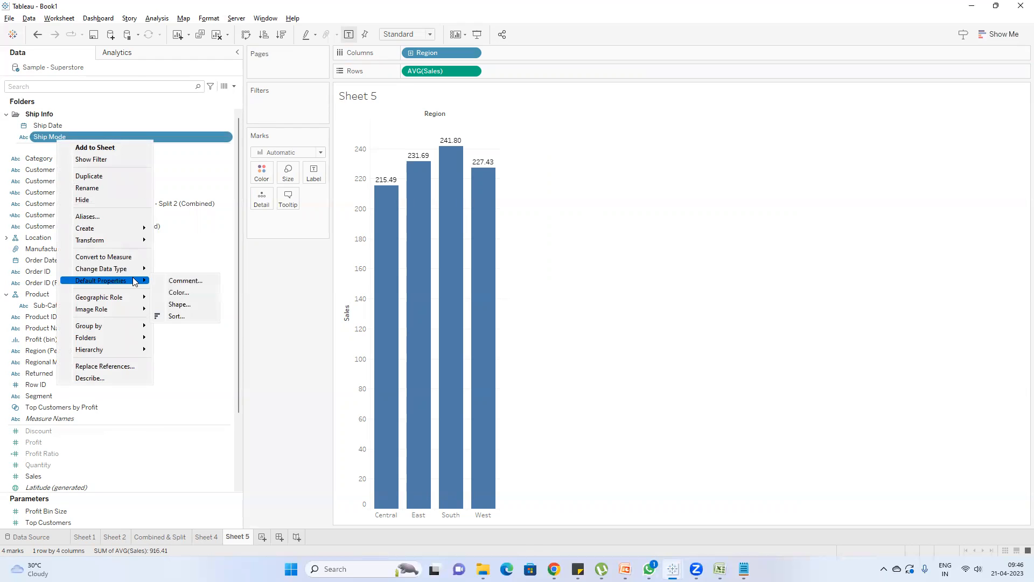
click(182, 293)
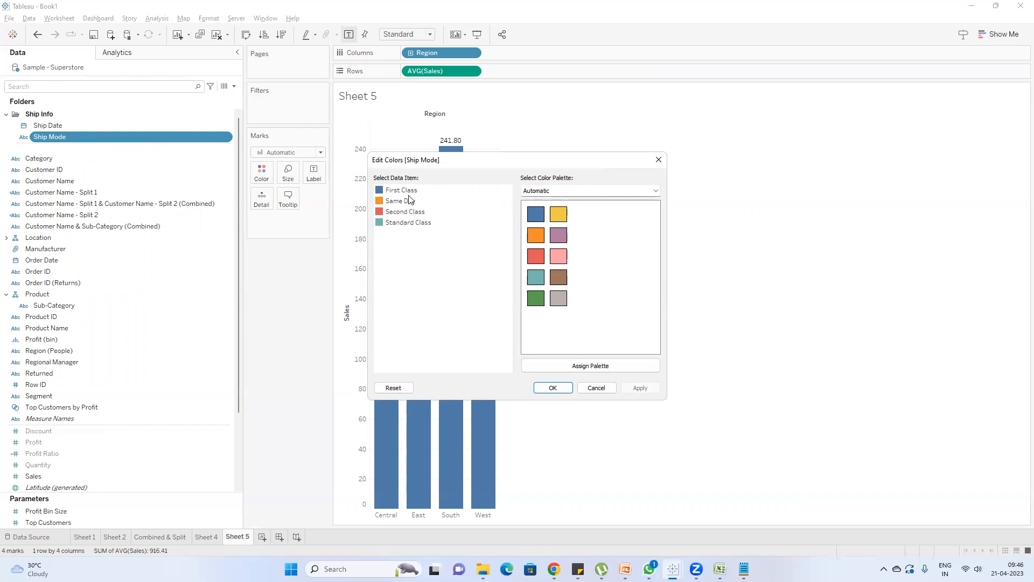
drag(471, 166, 532, 160)
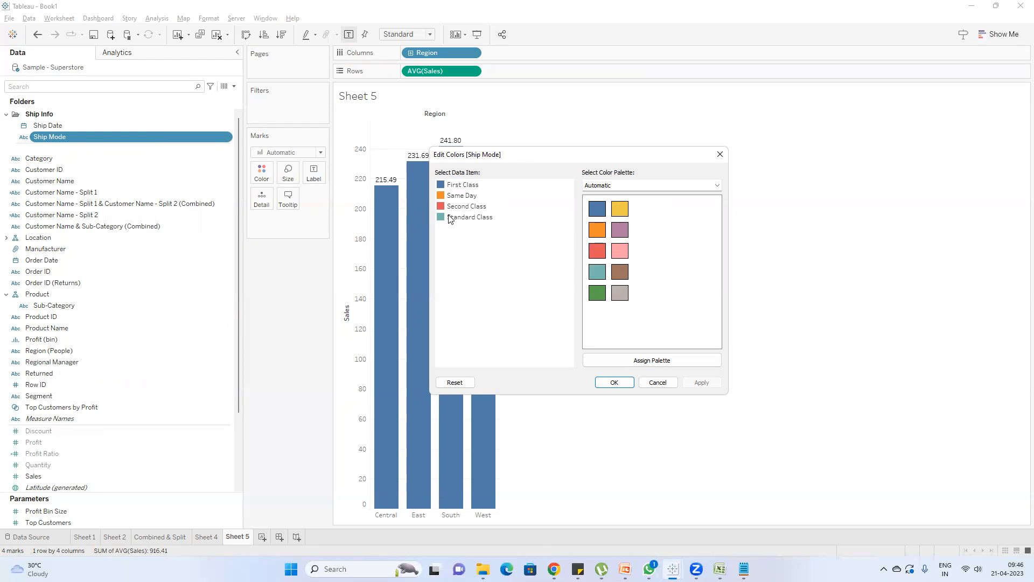
click(445, 185)
click(620, 251)
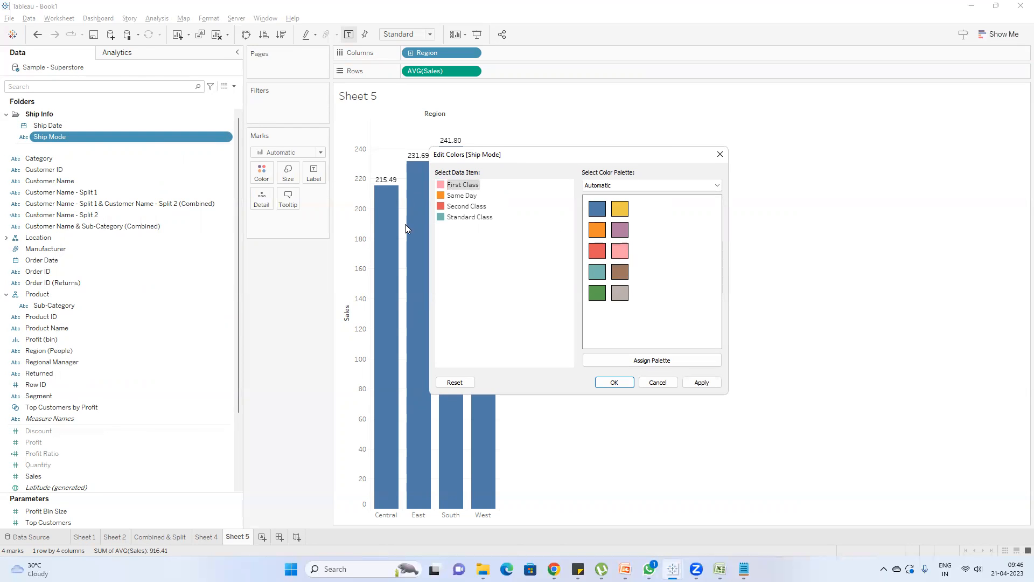
click(455, 206)
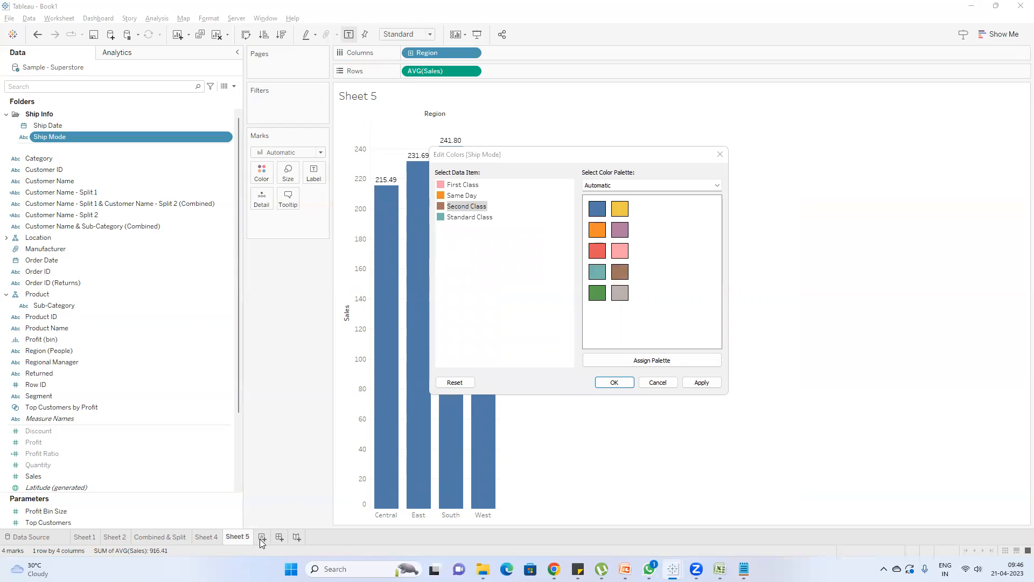
click(614, 383)
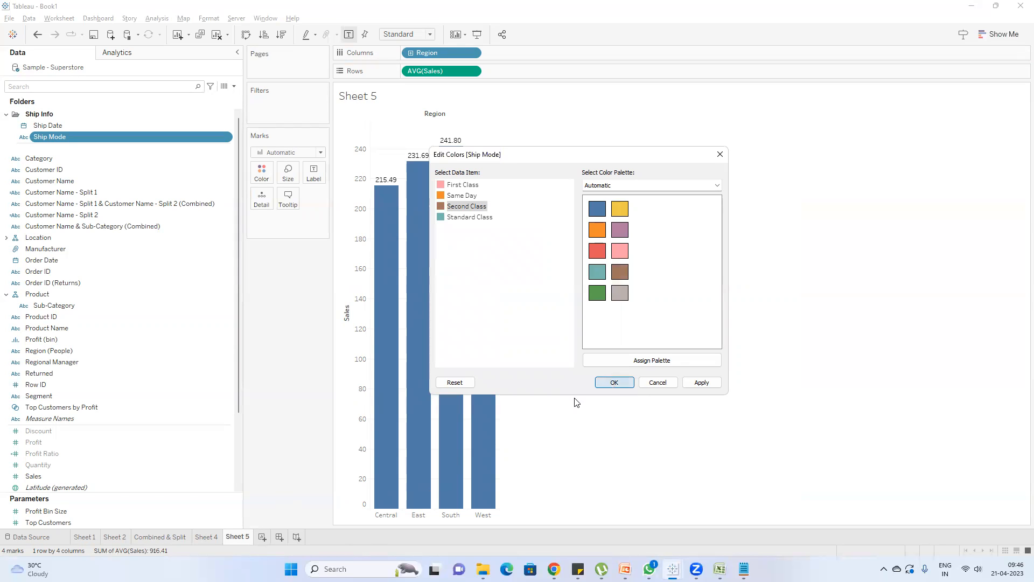
- Create a new worksheet with Ship Mode and Sales, and display it as a packed bubbles chart
click(262, 536)
double_click(73, 136)
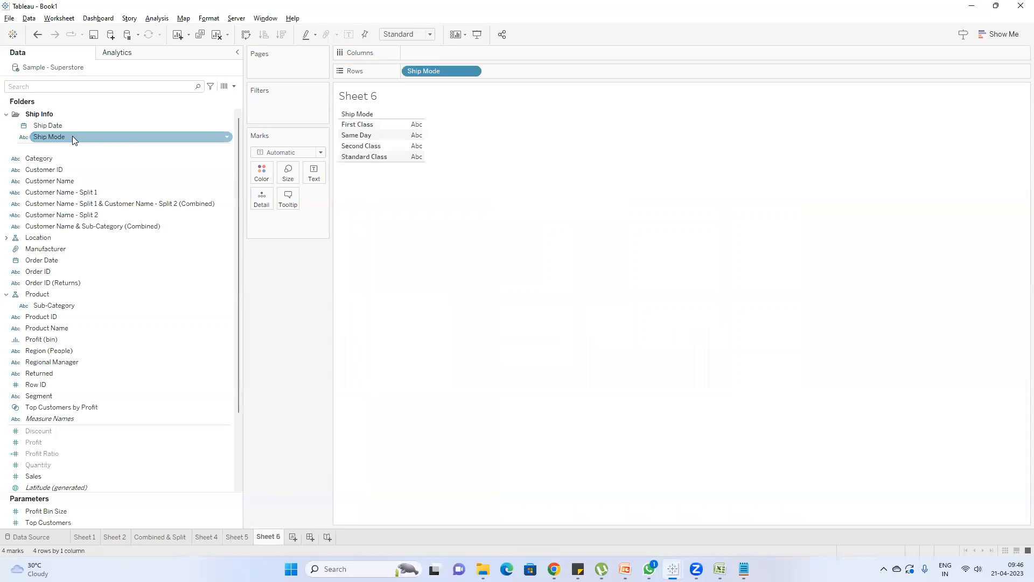
click(999, 35)
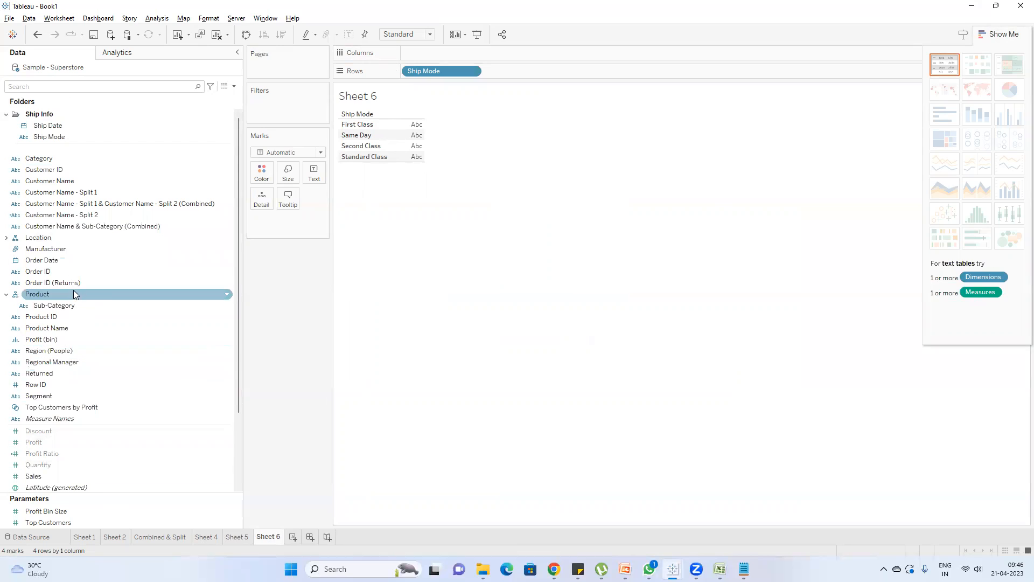
double_click(37, 477)
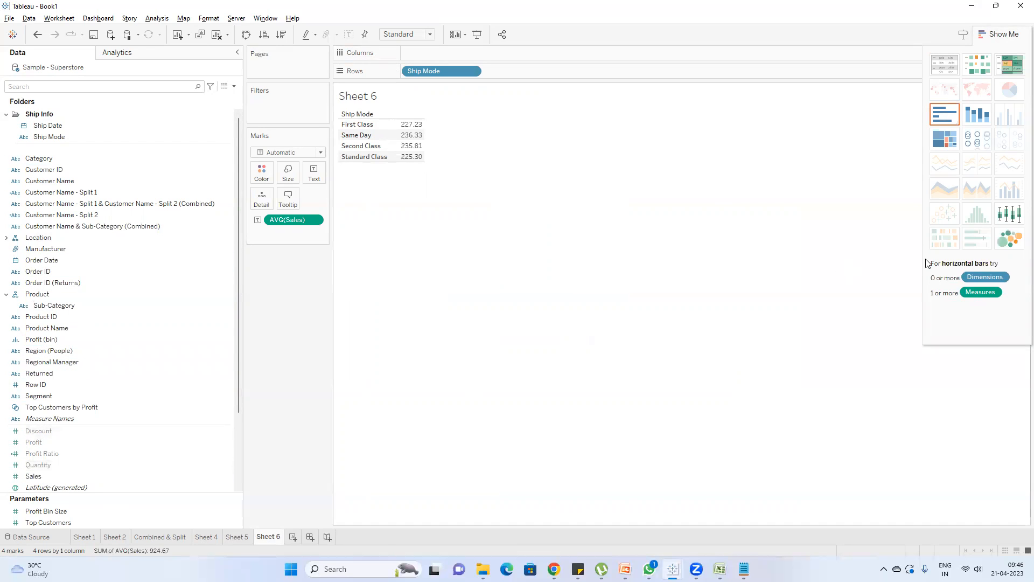
click(1009, 239)
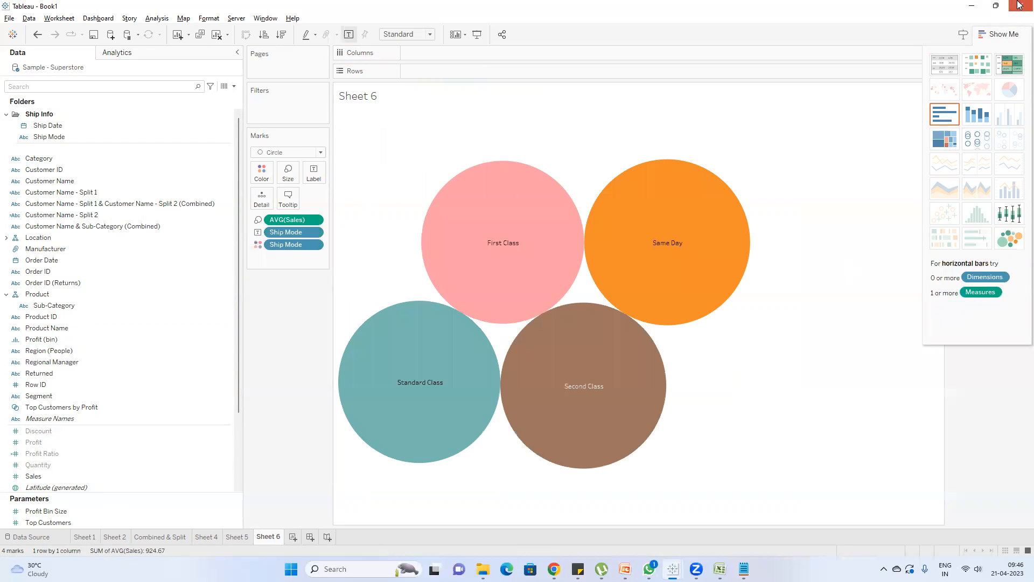
click(1003, 34)
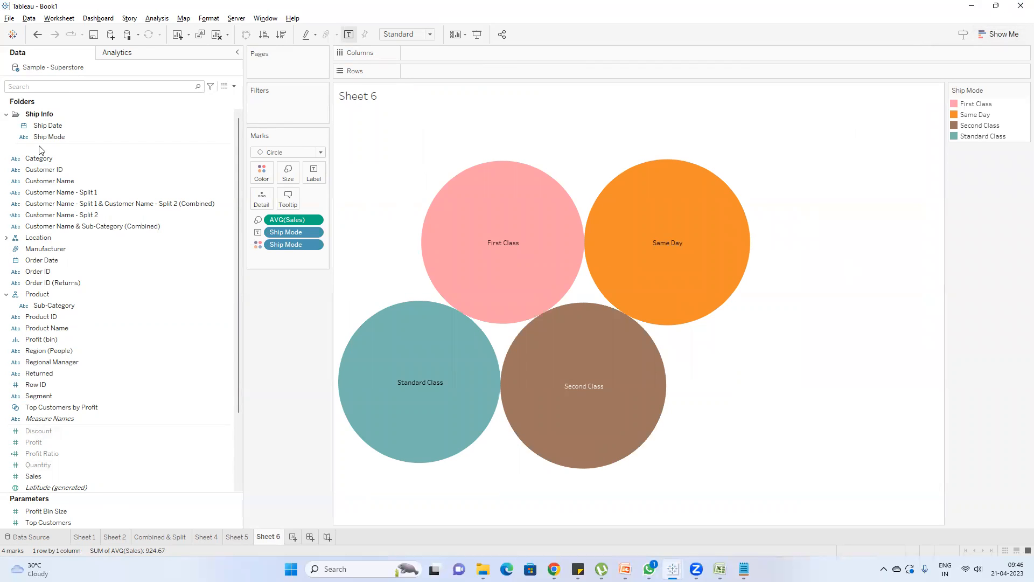
right_click(54, 138)
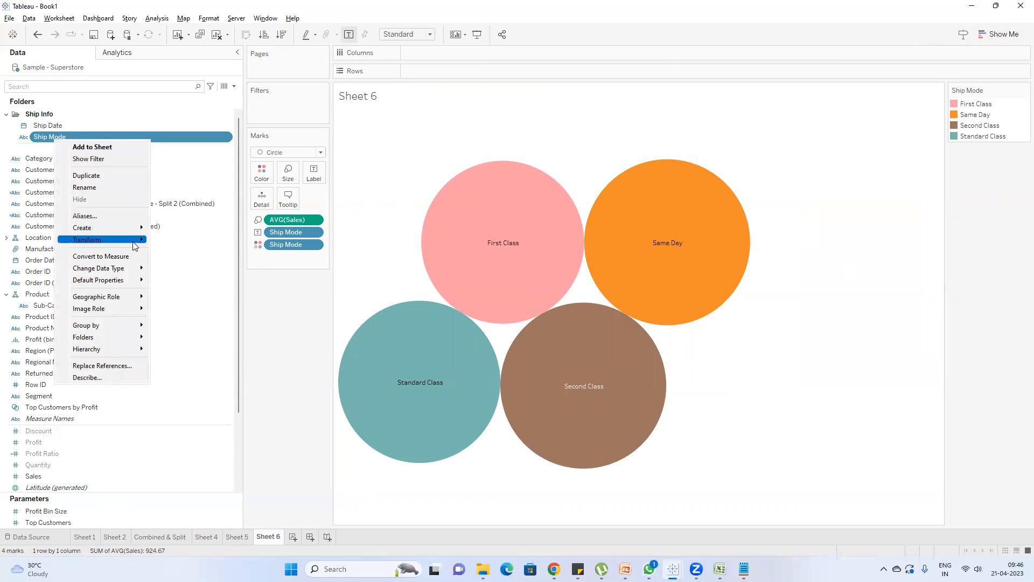
click(866, 277)
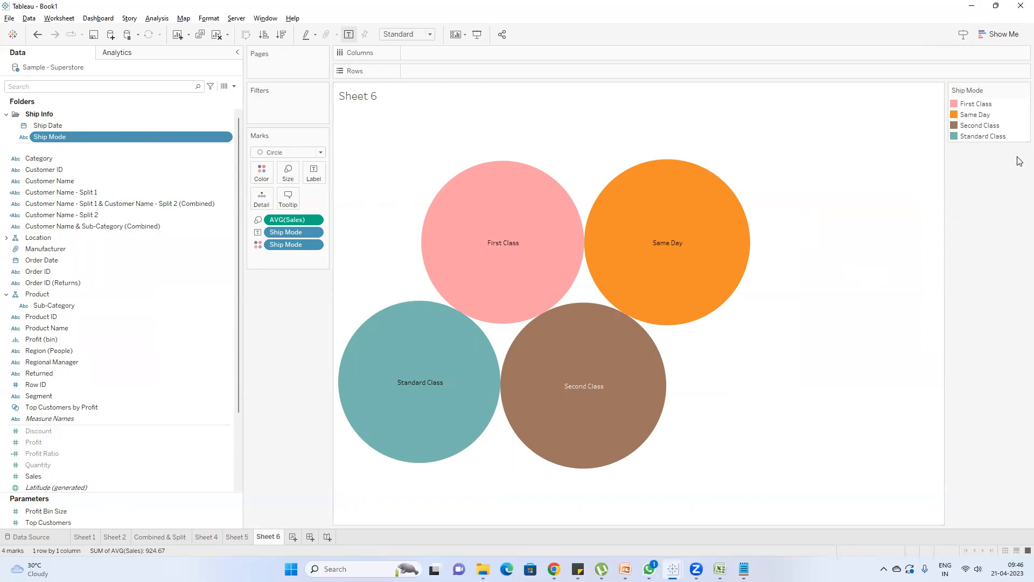
double_click(980, 125)
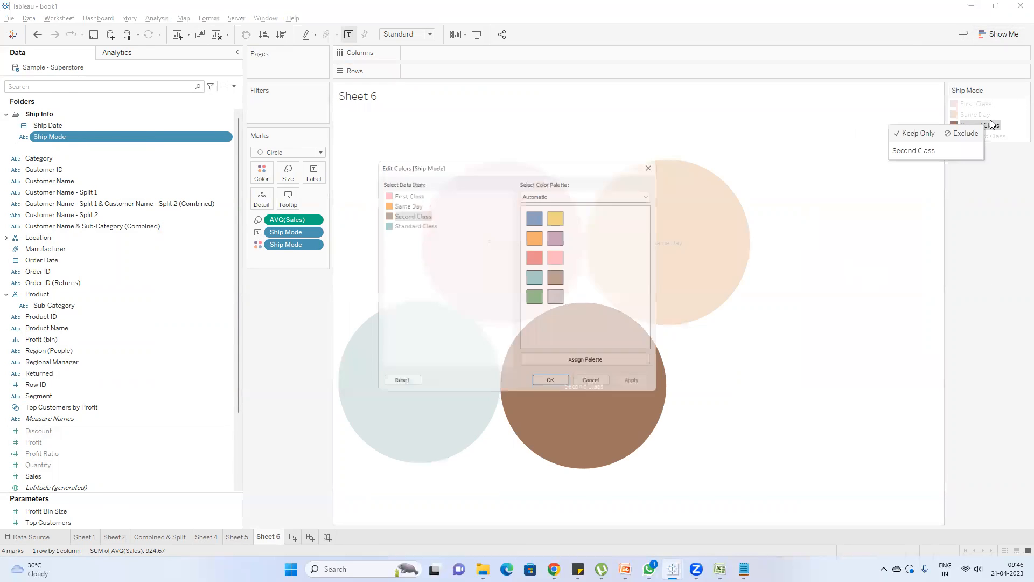
click(420, 246)
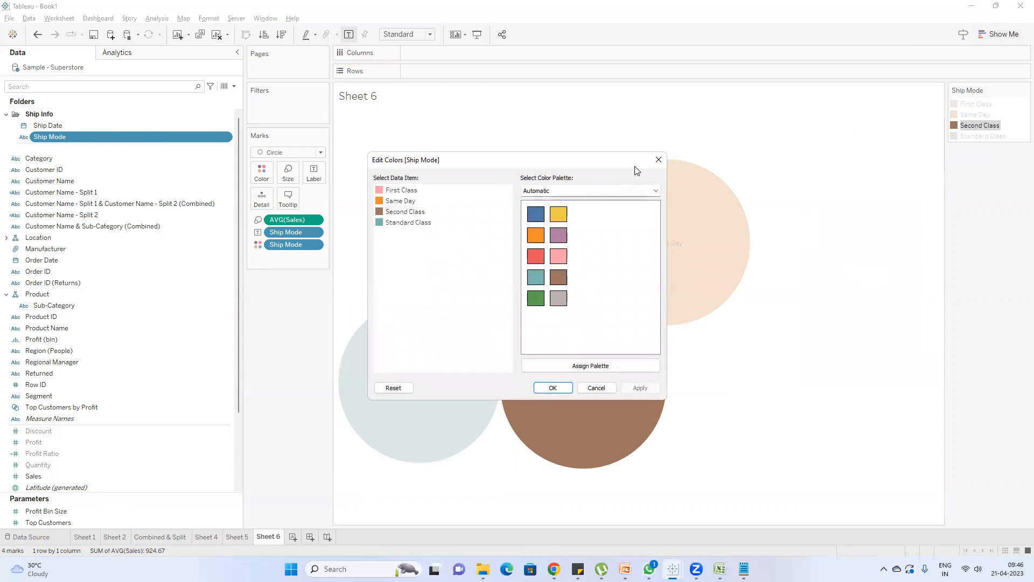
click(658, 160)
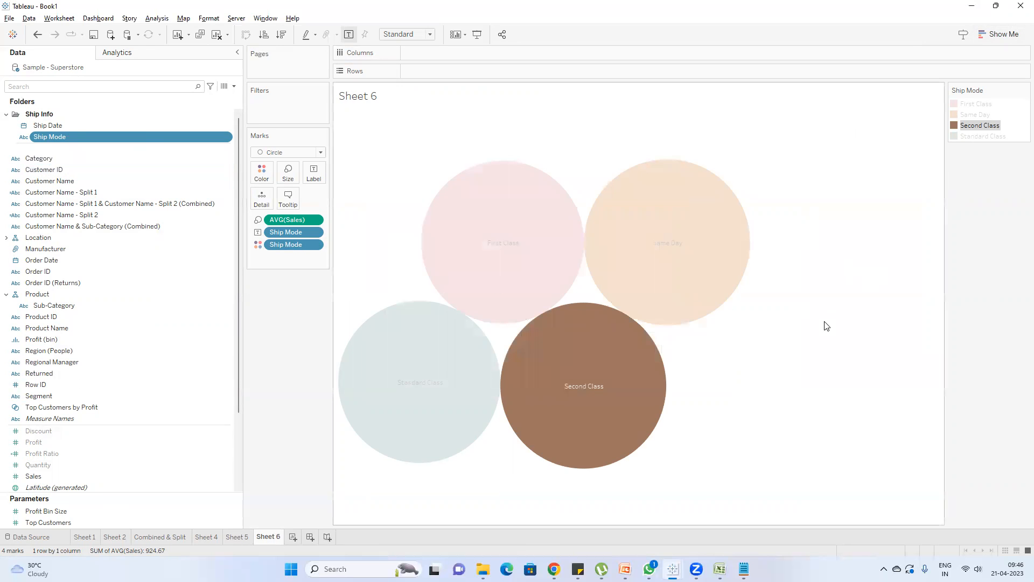
click(825, 325)
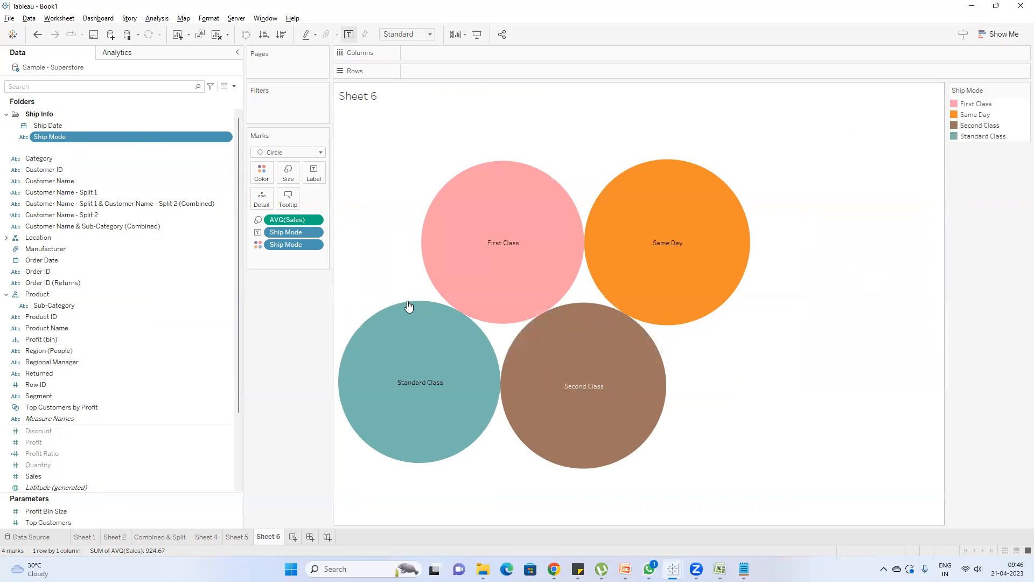
- Set the default color of Second Class in the Ship Mode field to gray
right_click(65, 137)
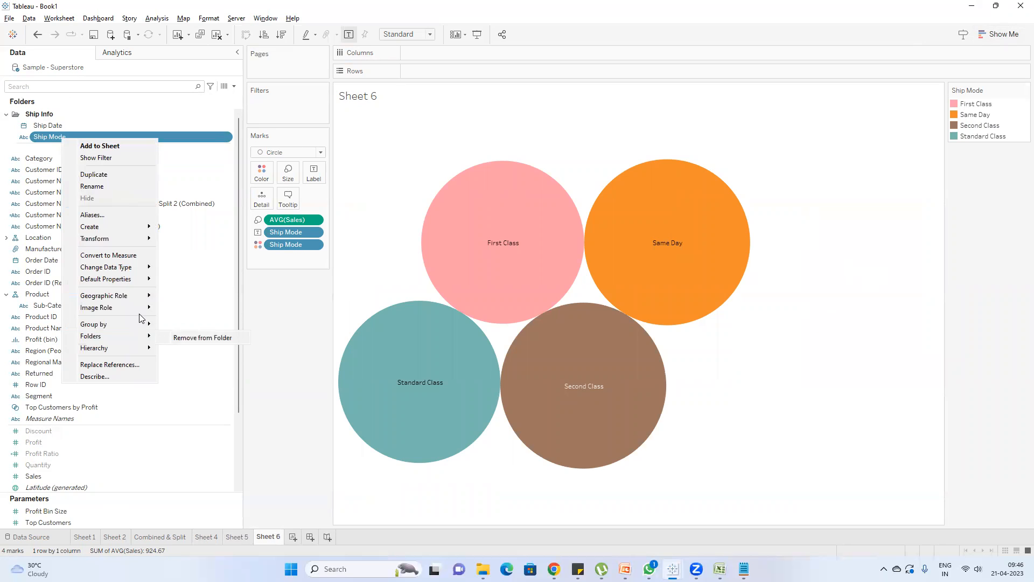
mouse_move(136, 348)
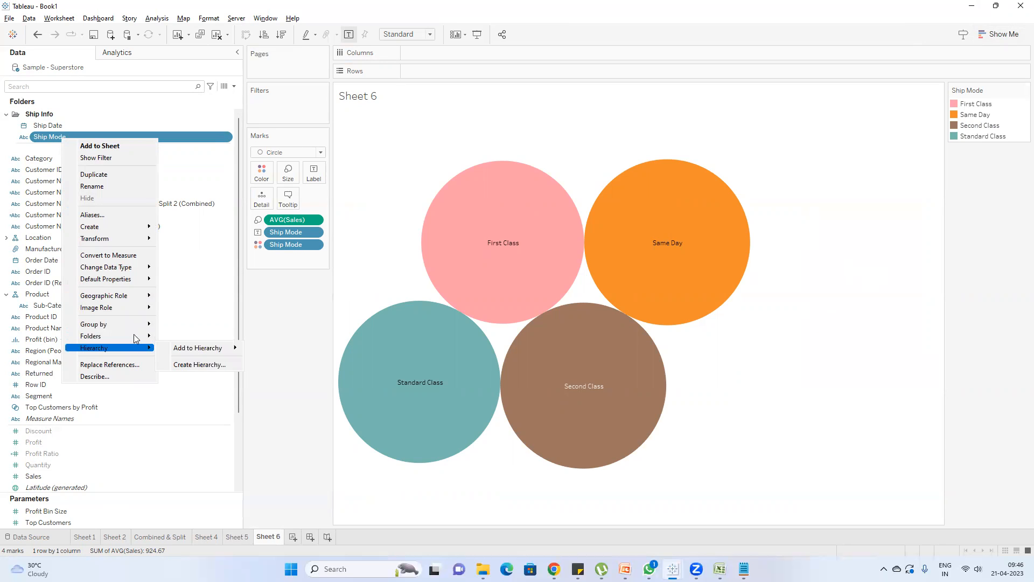
mouse_move(135, 278)
click(180, 291)
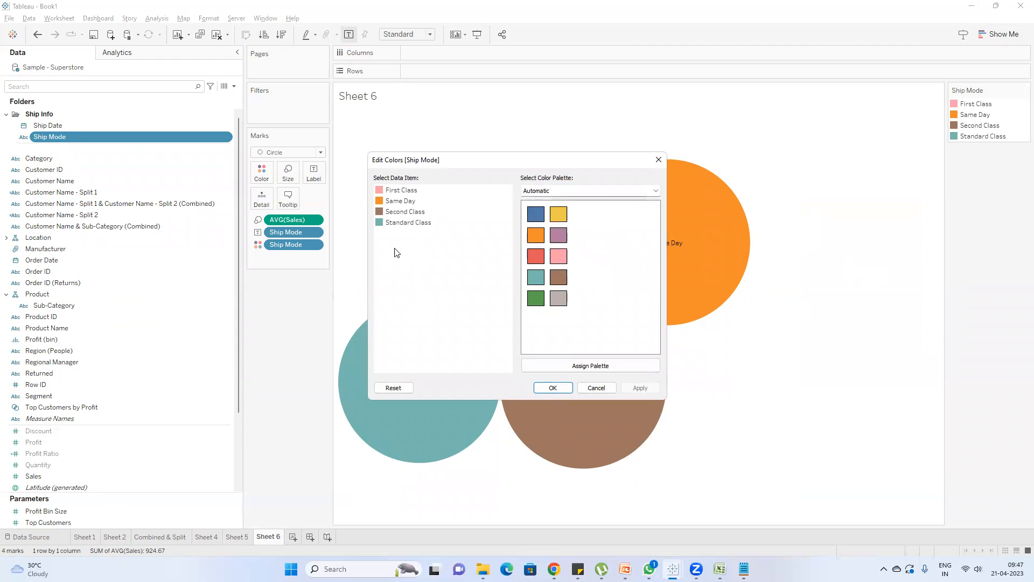
click(392, 213)
click(558, 298)
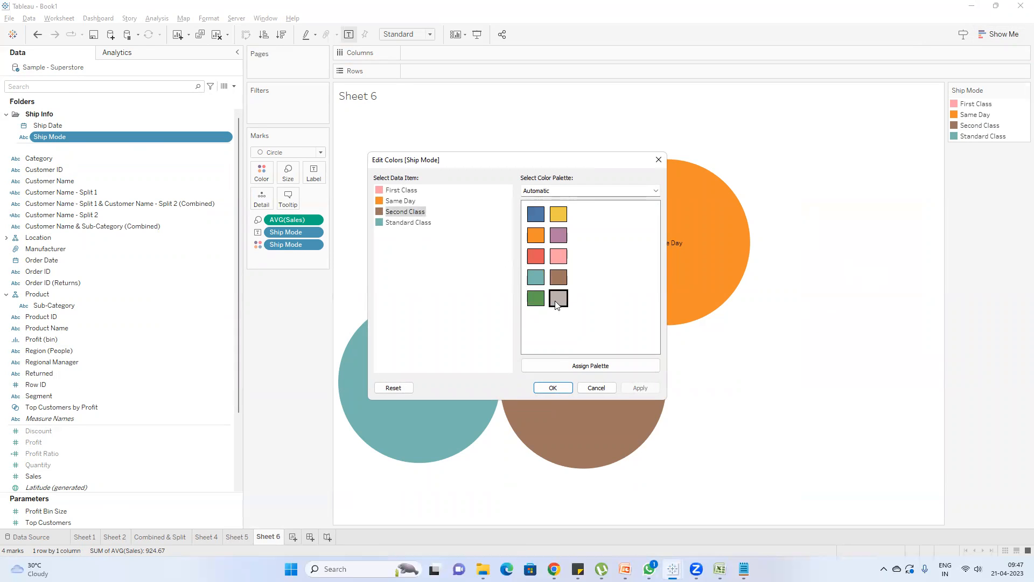
click(553, 388)
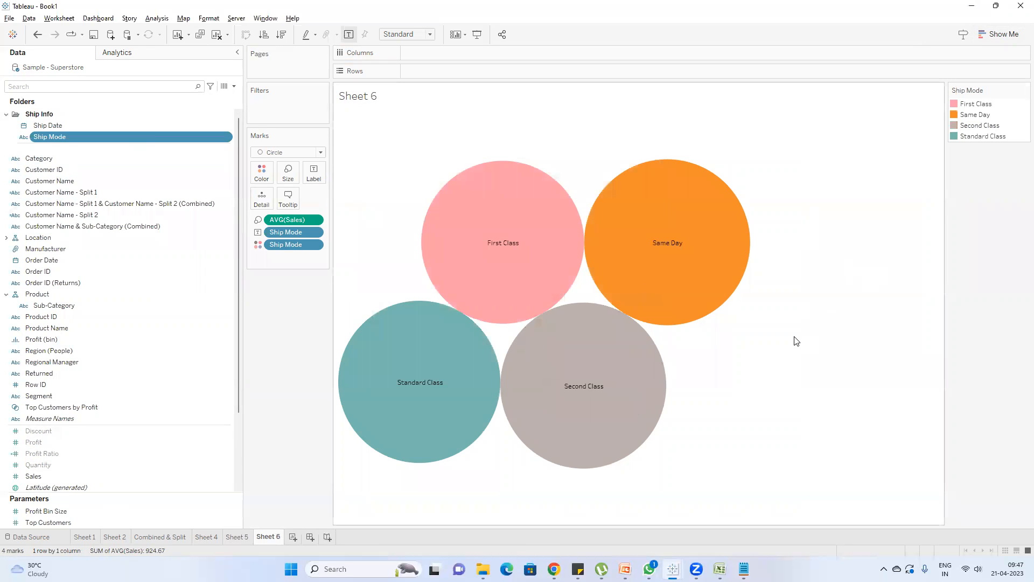
- Set the default shape of Second Class in the Ship Mode field to an asterisk
right_click(103, 135)
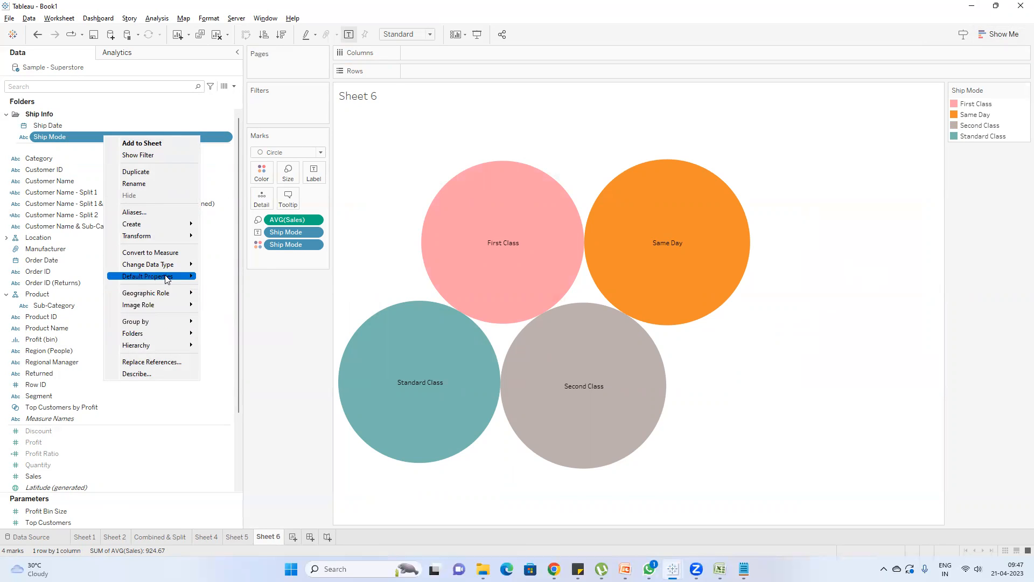
mouse_move(168, 276)
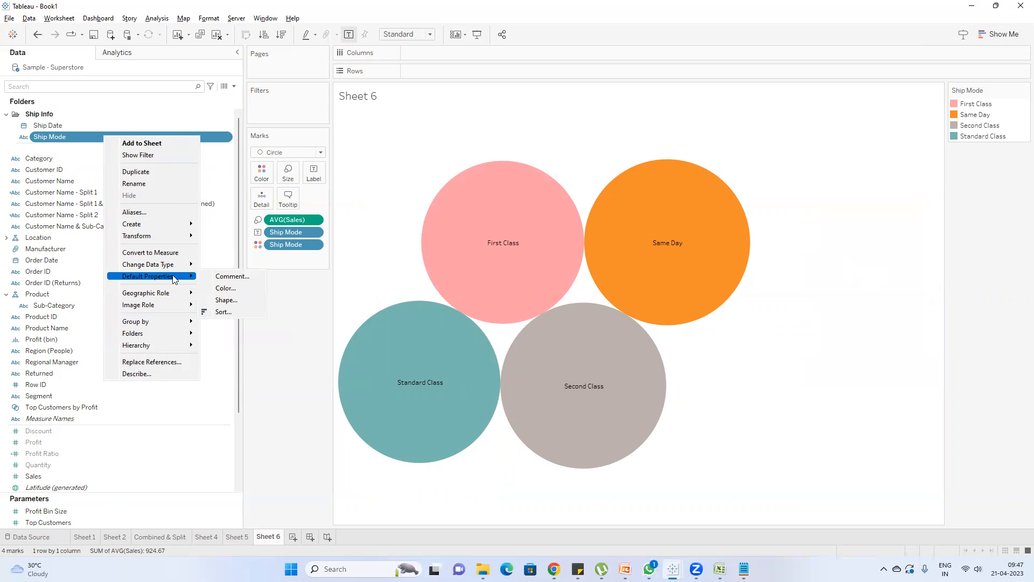
click(234, 301)
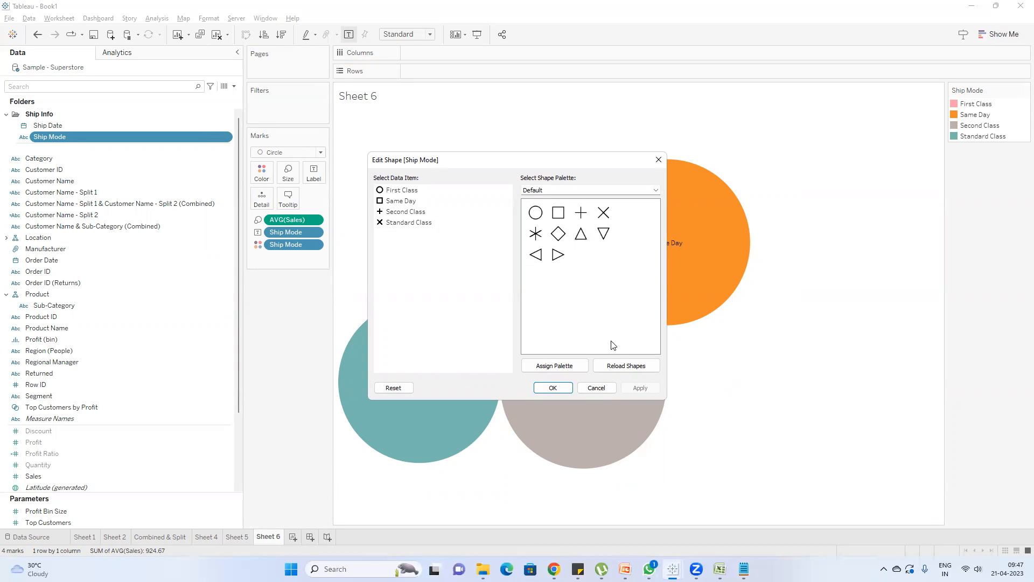
click(390, 211)
click(541, 236)
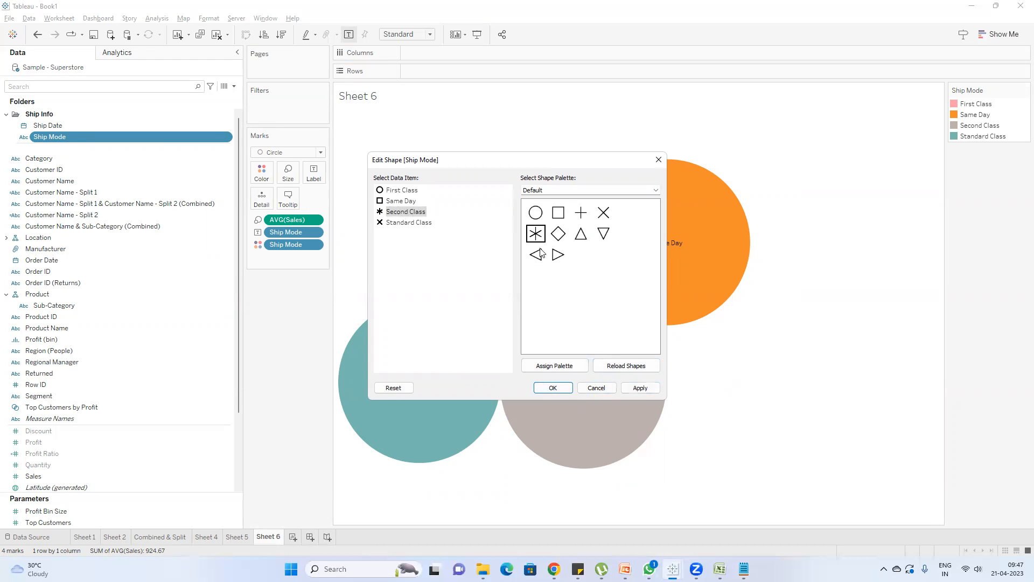
click(552, 389)
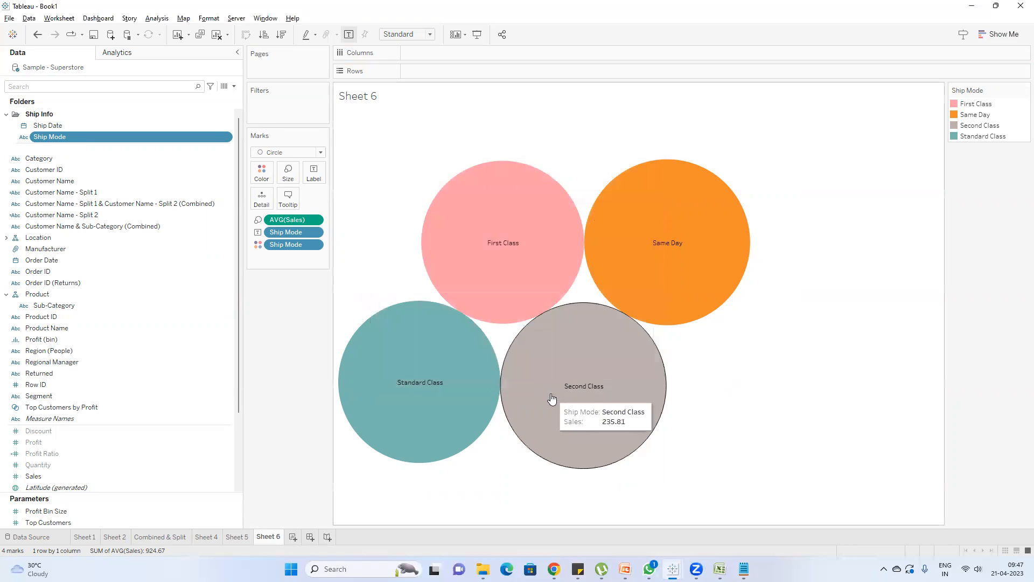
- Create a new worksheet with Ship Mode in the rows, using the Shape mark type with Ship Mode assigned to shape
click(293, 537)
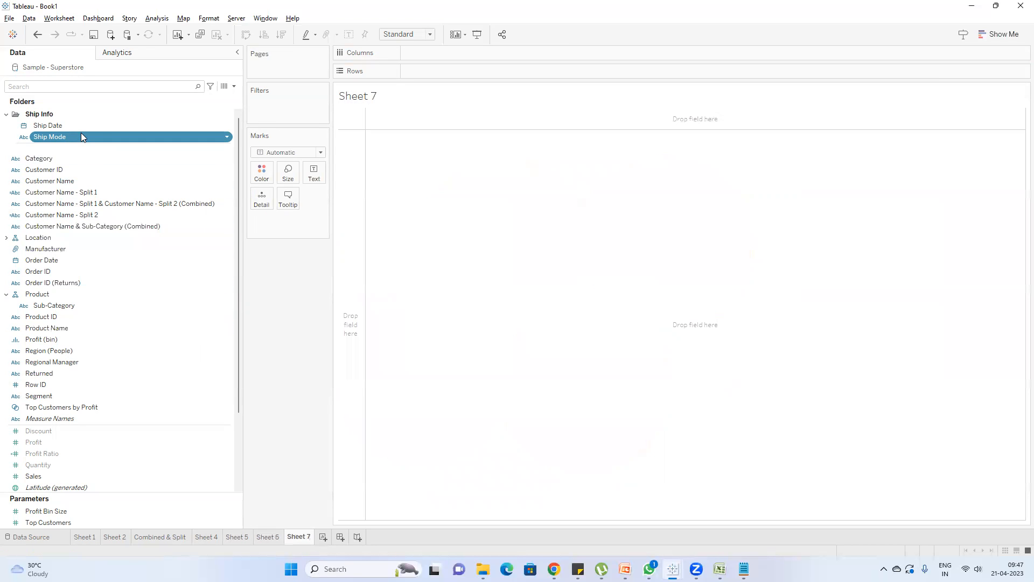
double_click(95, 136)
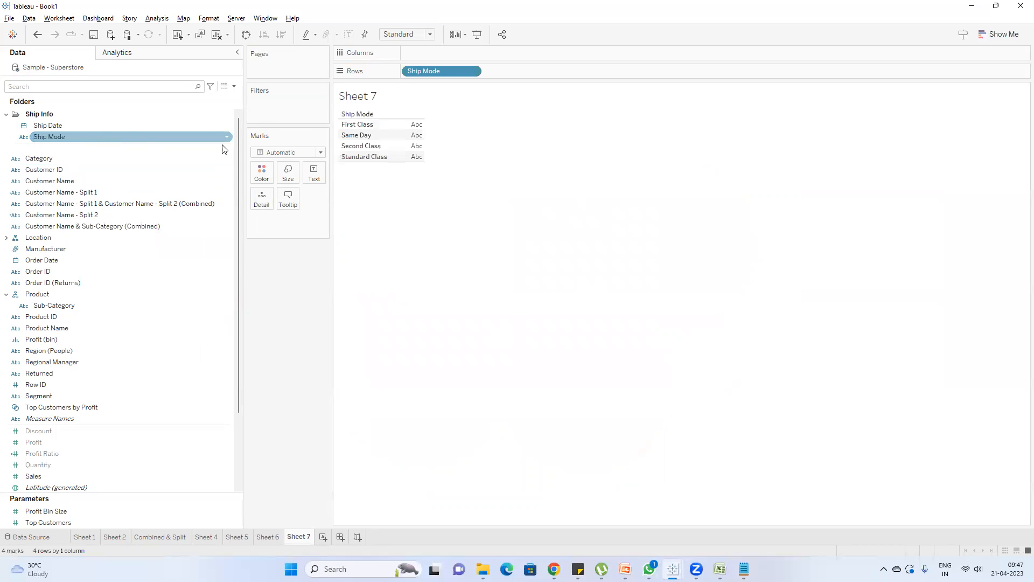
click(320, 152)
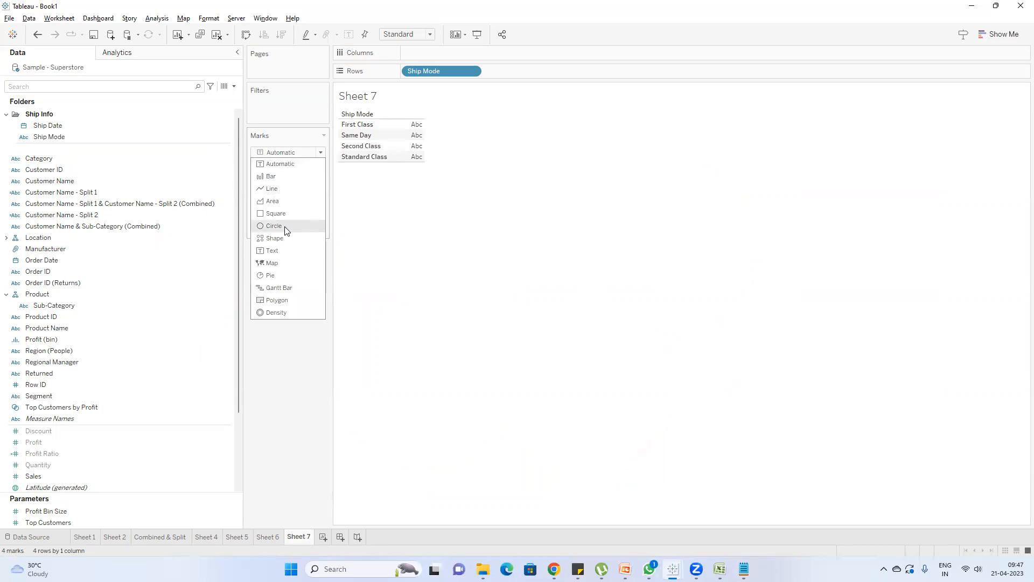
click(276, 237)
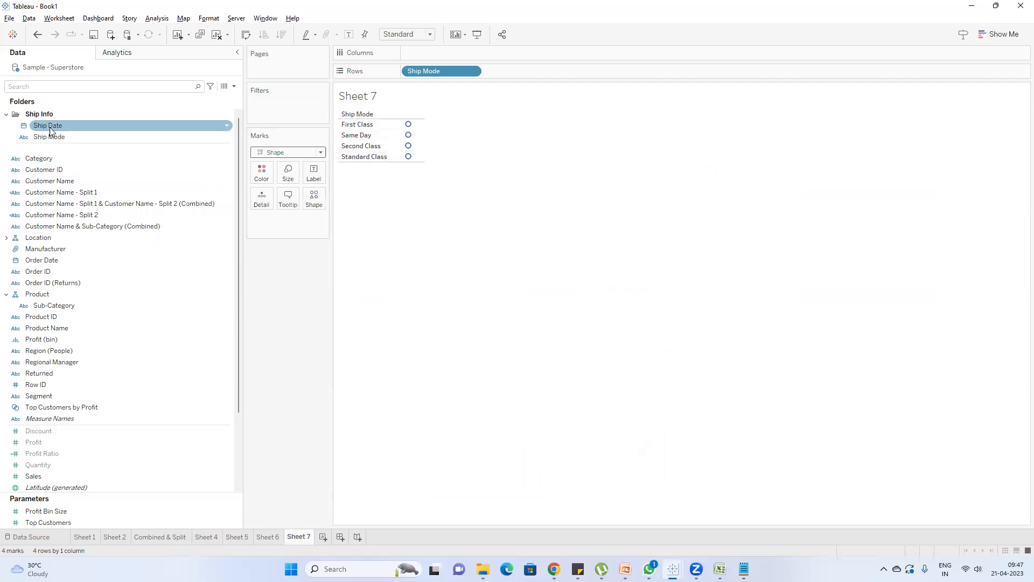
drag(61, 136, 314, 201)
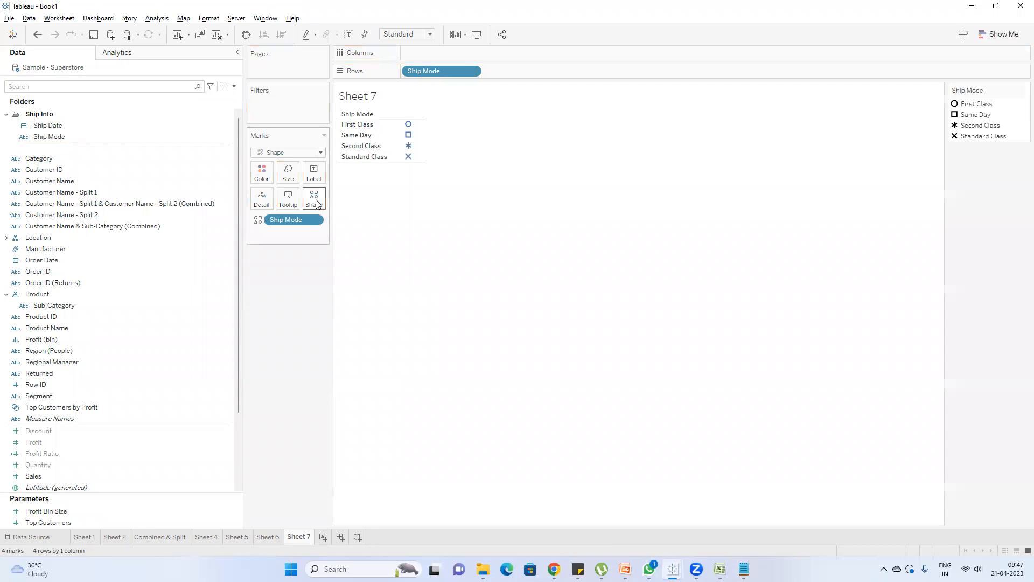
- Set the default shapes of the Ship Mode field to a diamond for Same Day and an upward triangle for First Class
click(65, 138)
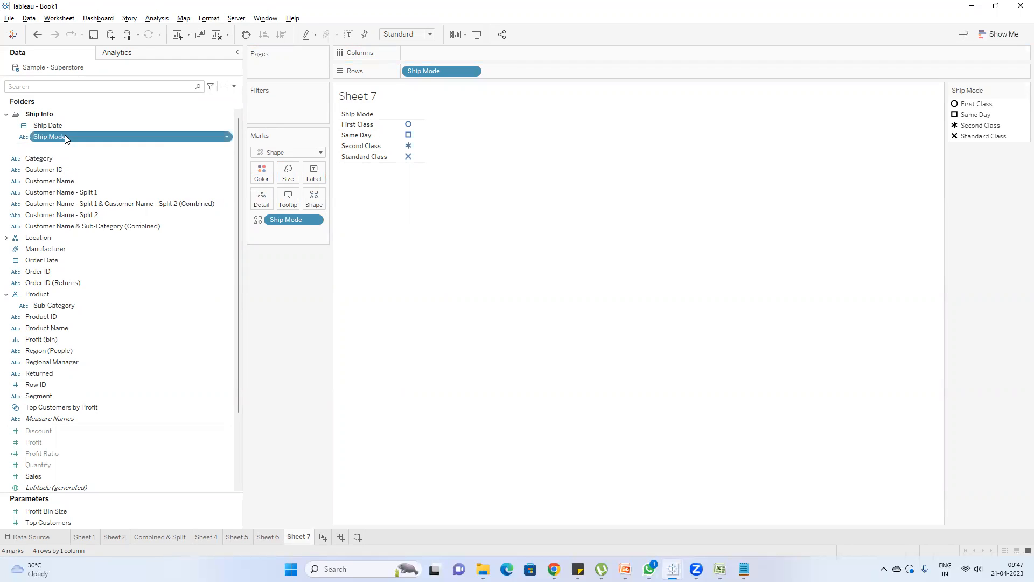
right_click(65, 134)
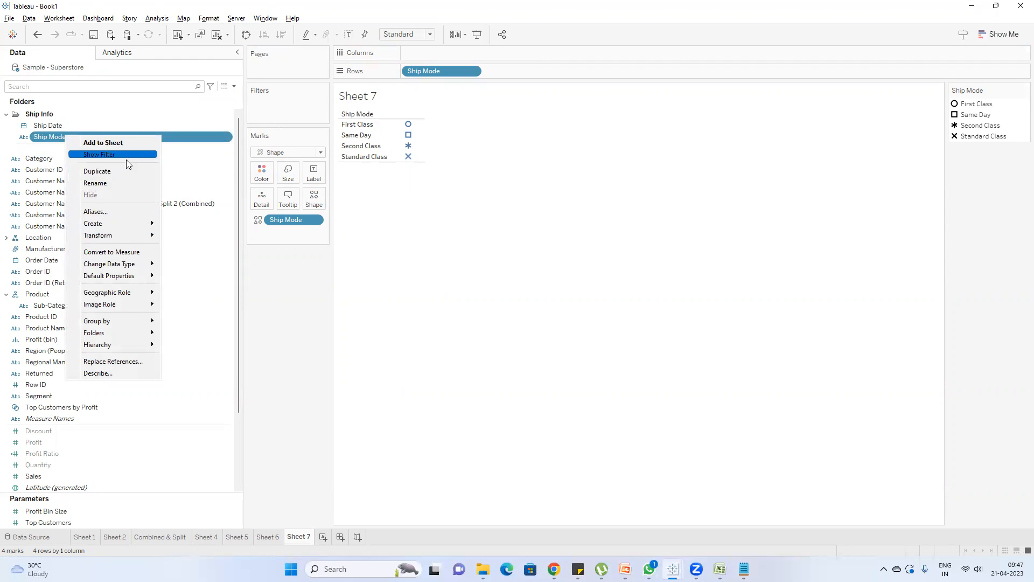
mouse_move(143, 280)
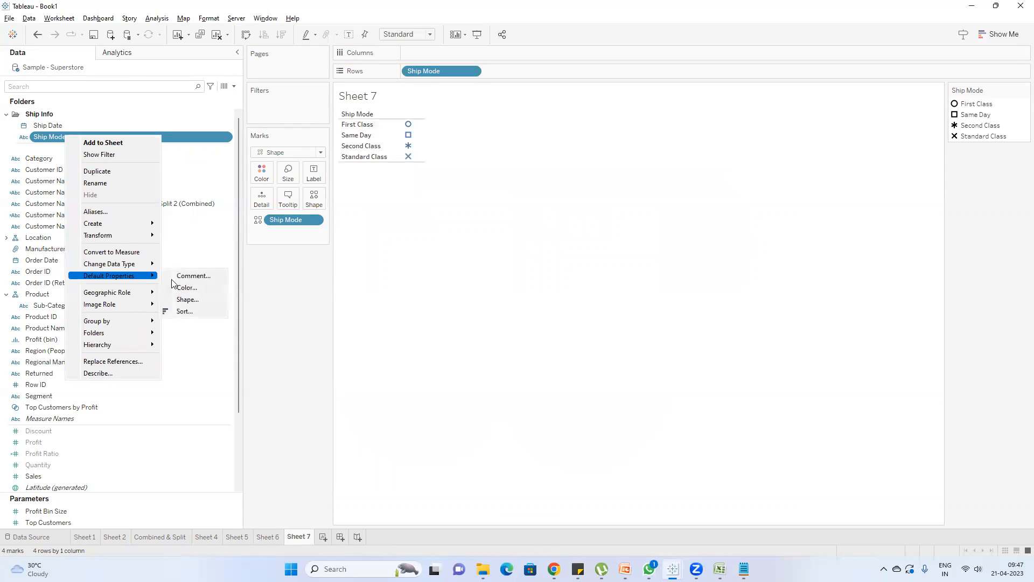
click(199, 297)
click(401, 202)
click(555, 238)
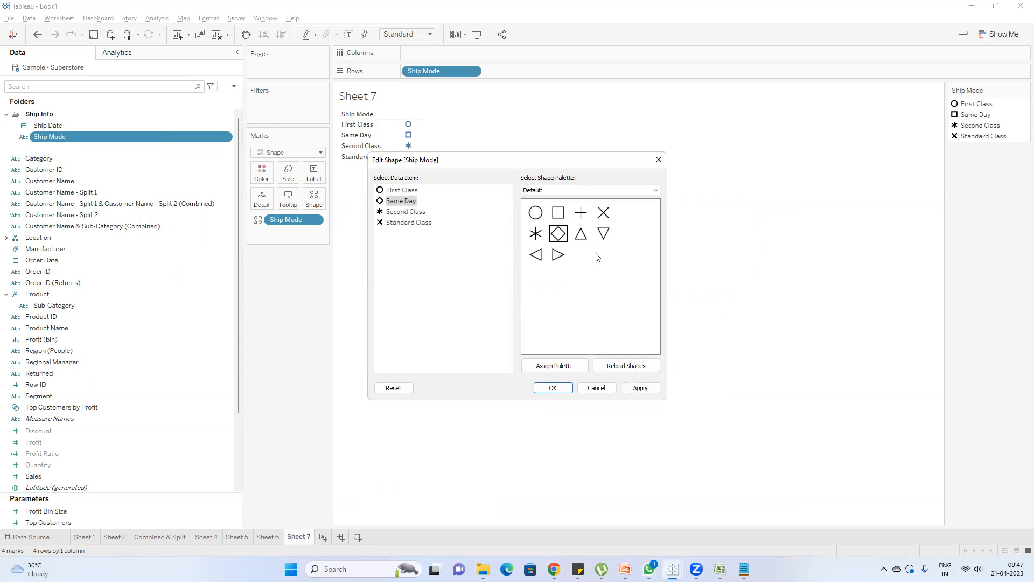
click(401, 191)
click(580, 233)
click(553, 387)
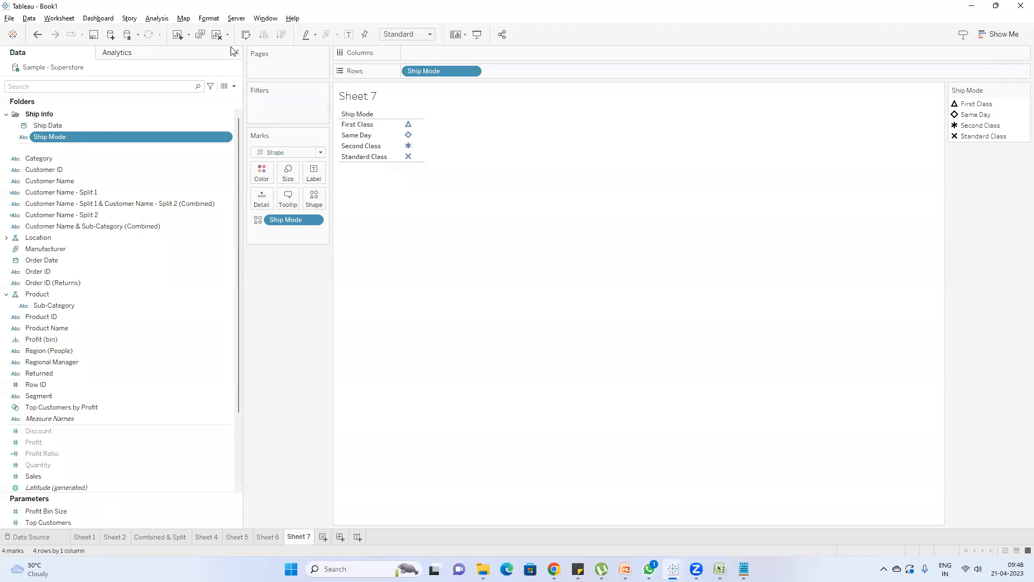
- Clear Sheet 7, add Ship Mode to the rows again, and widen its header column
click(217, 34)
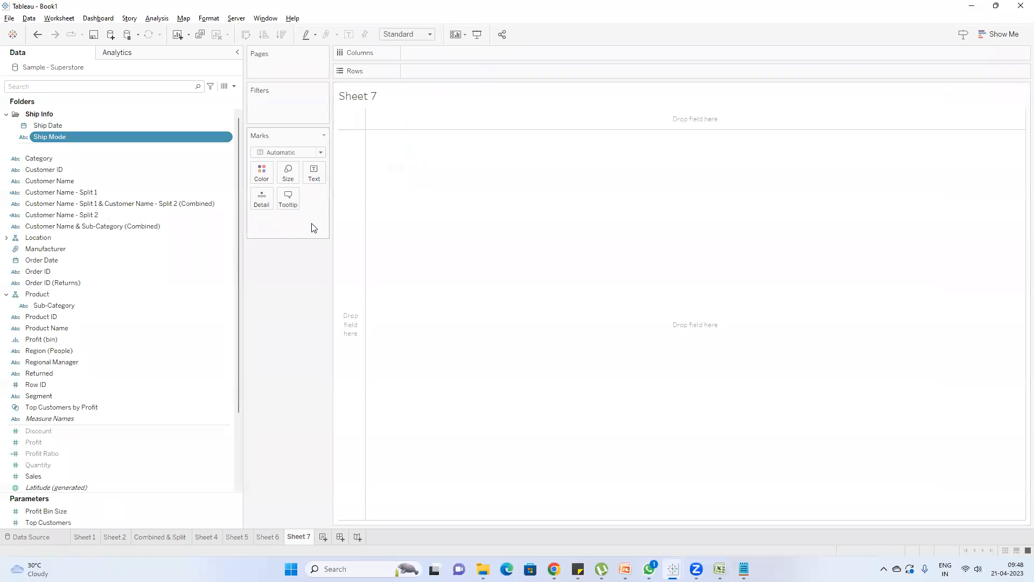
right_click(94, 138)
mouse_move(142, 264)
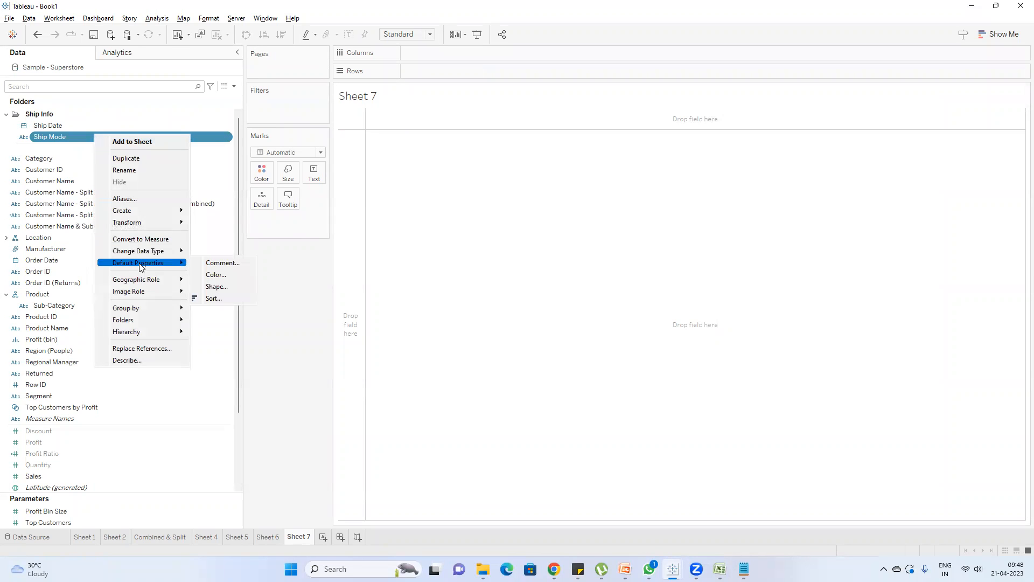
click(321, 411)
double_click(134, 137)
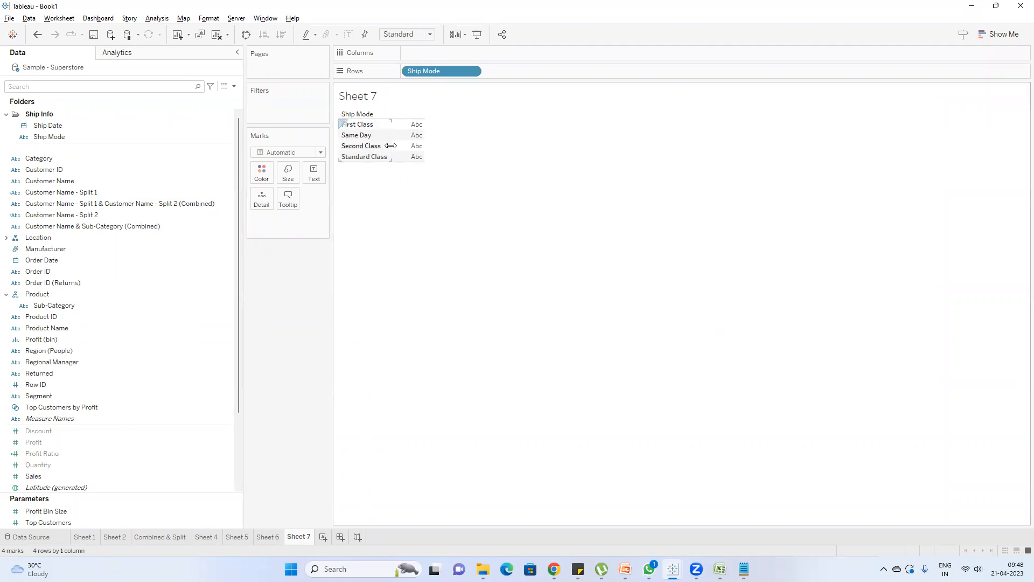
drag(391, 145, 416, 146)
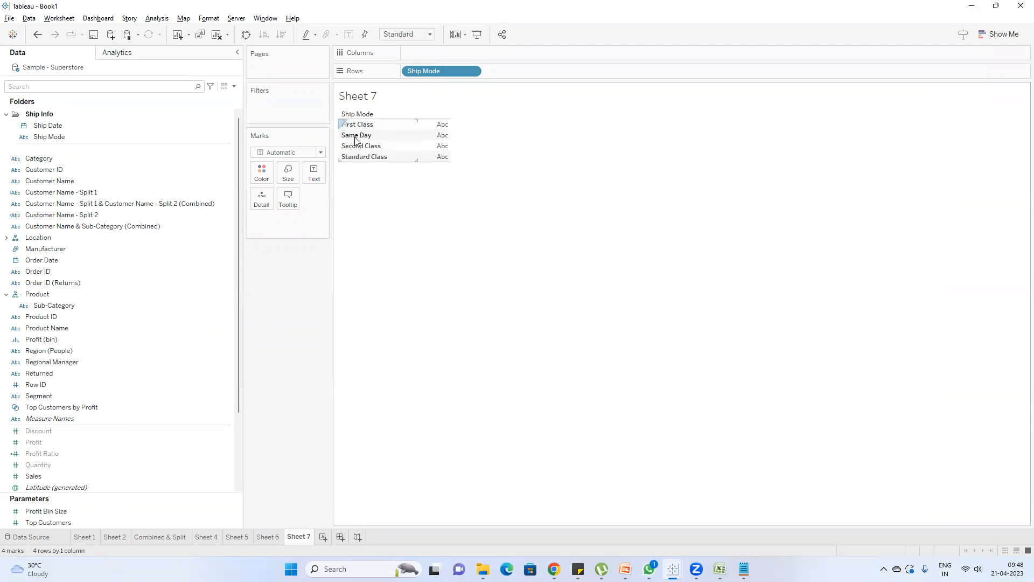
- Set the default sort of the Ship Mode field to data source order, descending
right_click(88, 138)
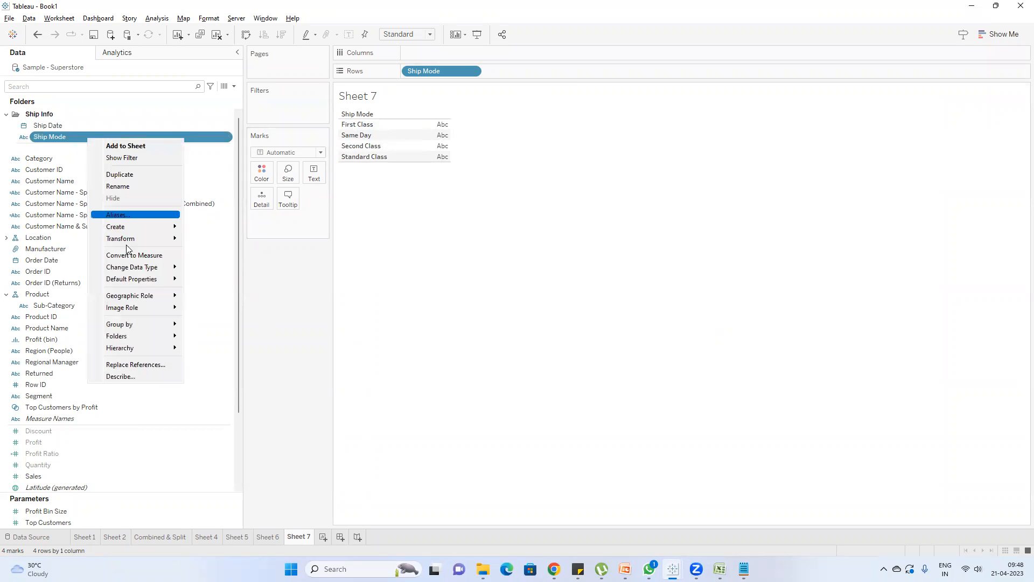
mouse_move(161, 279)
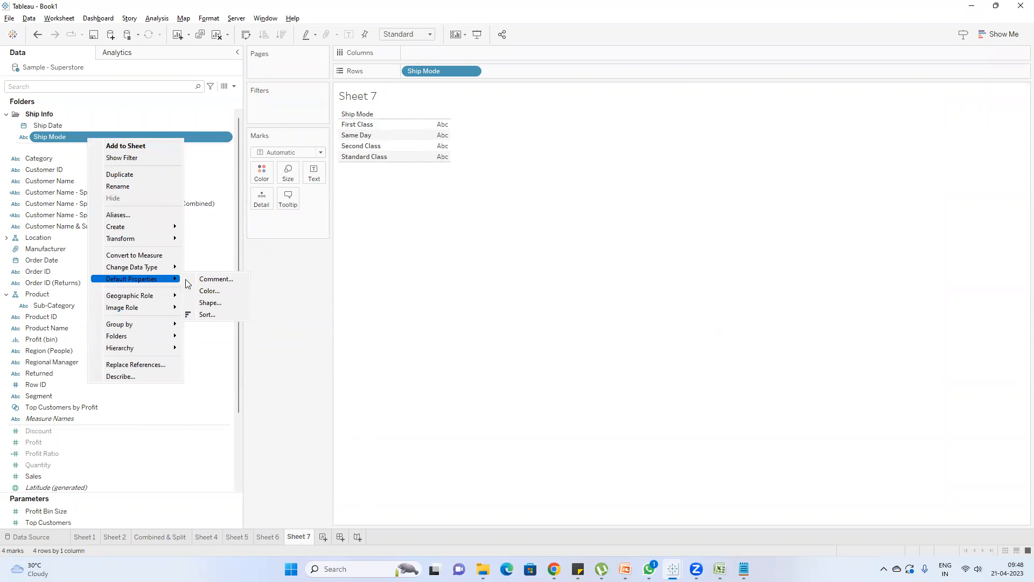
click(216, 315)
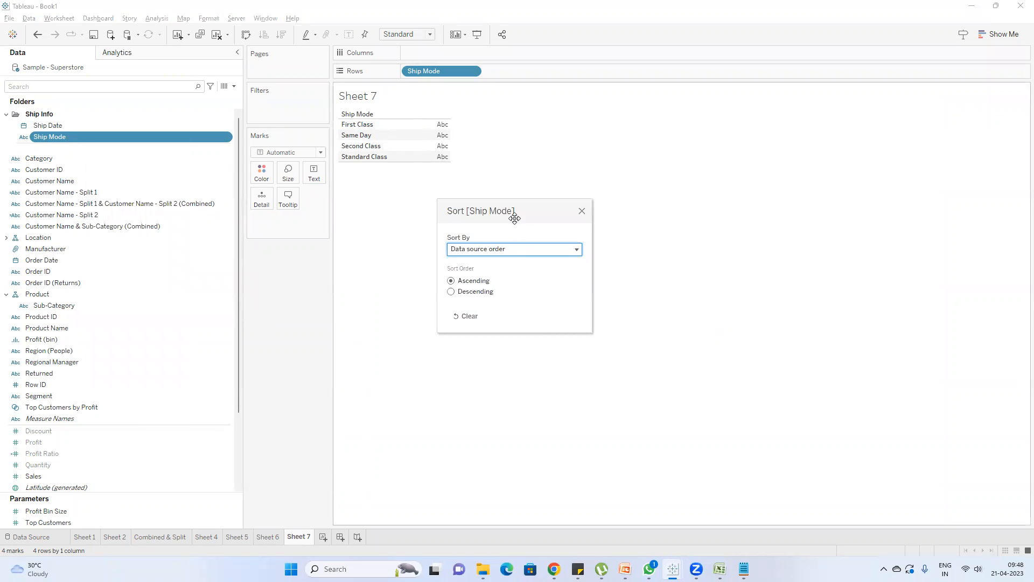
drag(515, 217, 631, 218)
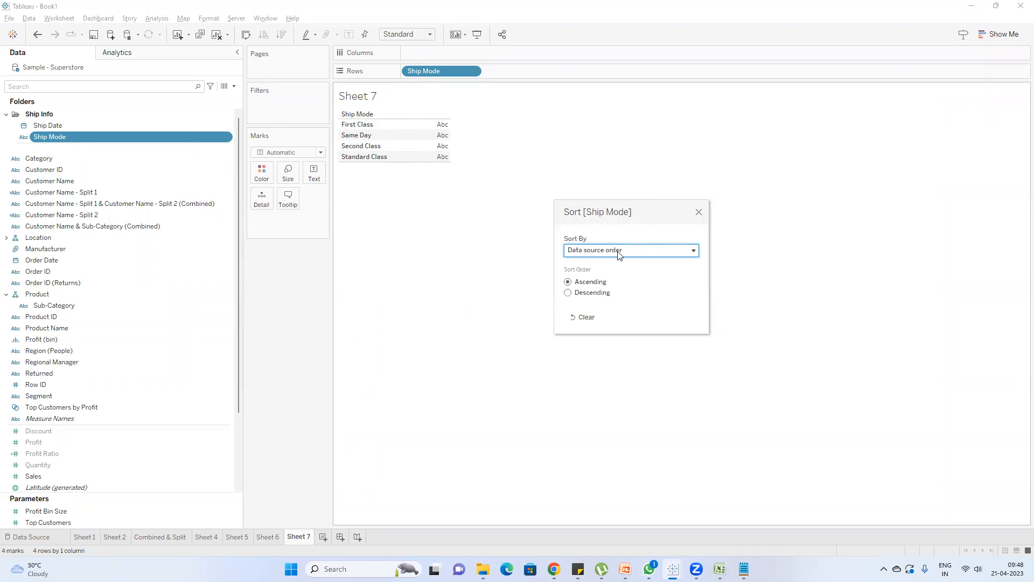
click(585, 294)
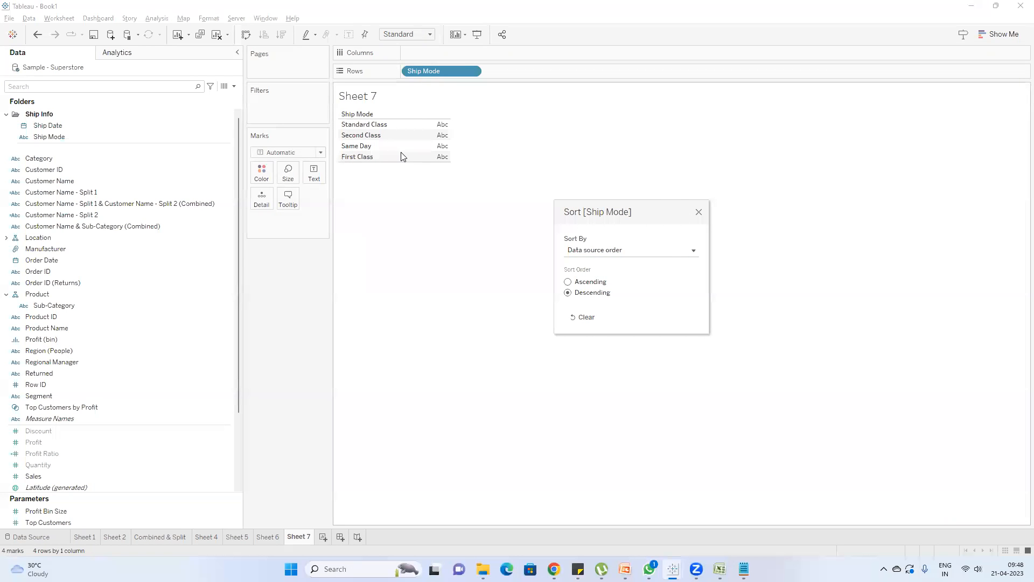
click(699, 212)
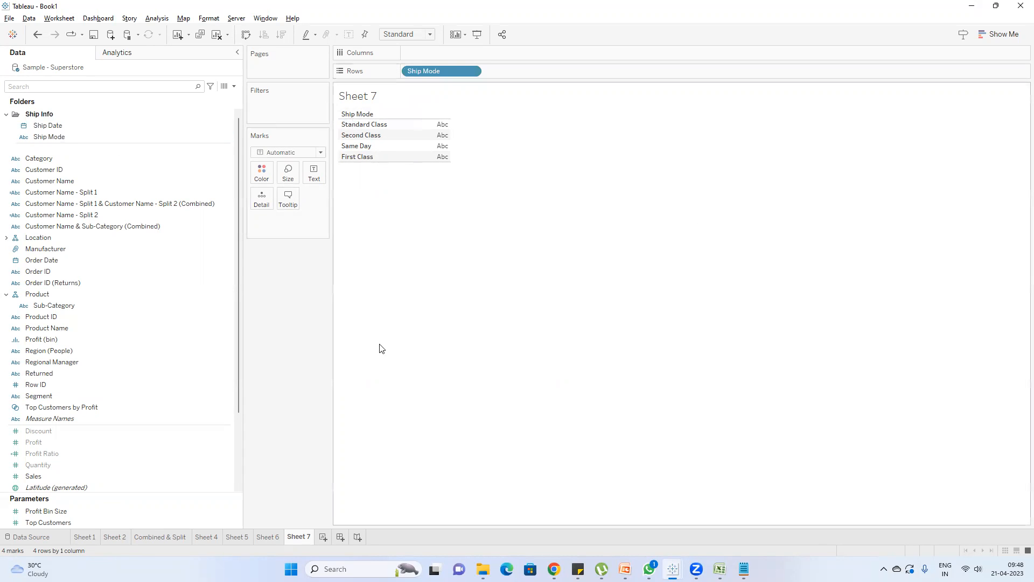
- Create a new worksheet with Ship Mode in the rows to test its default sort order
click(323, 537)
double_click(57, 136)
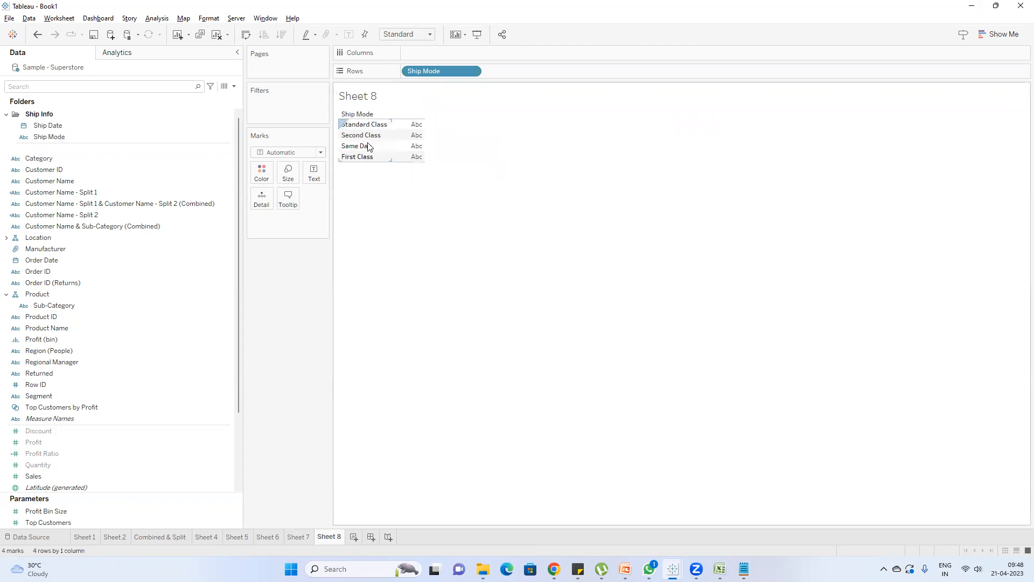
right_click(78, 135)
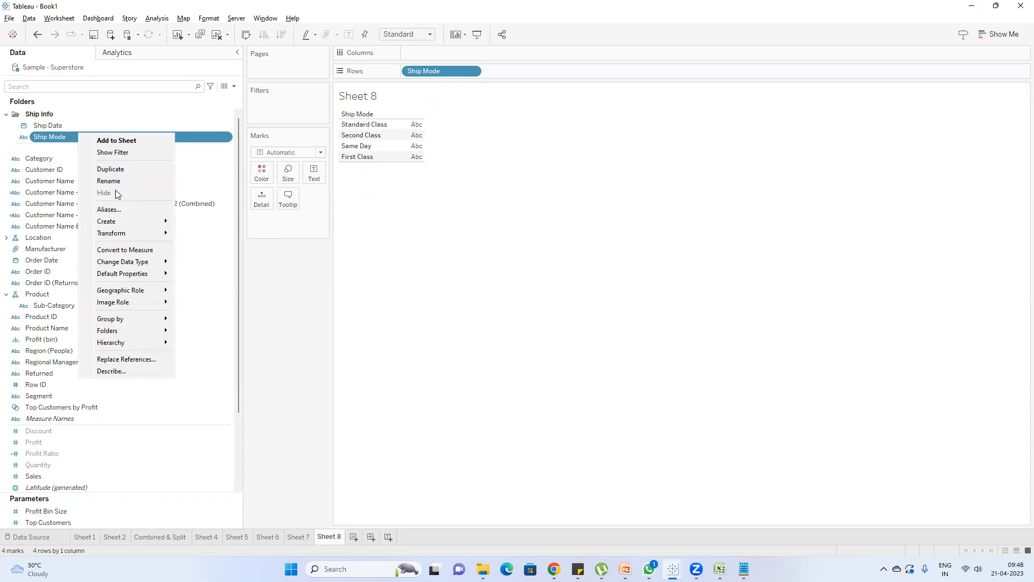
- Switch to the PowerPoint presentation and review the list of default field settings on the slide
mouse_move(625, 569)
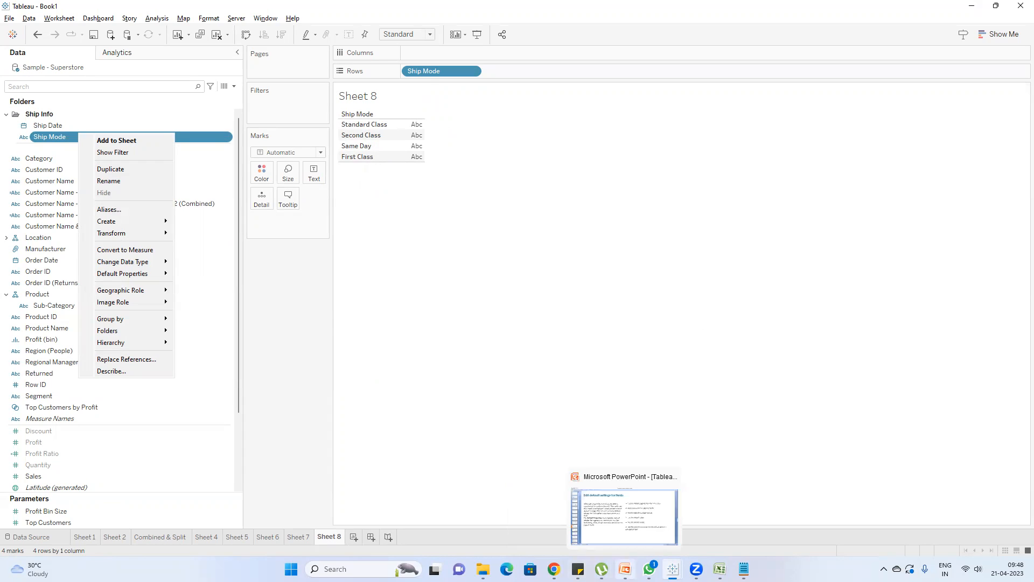
click(634, 496)
drag(680, 405, 555, 148)
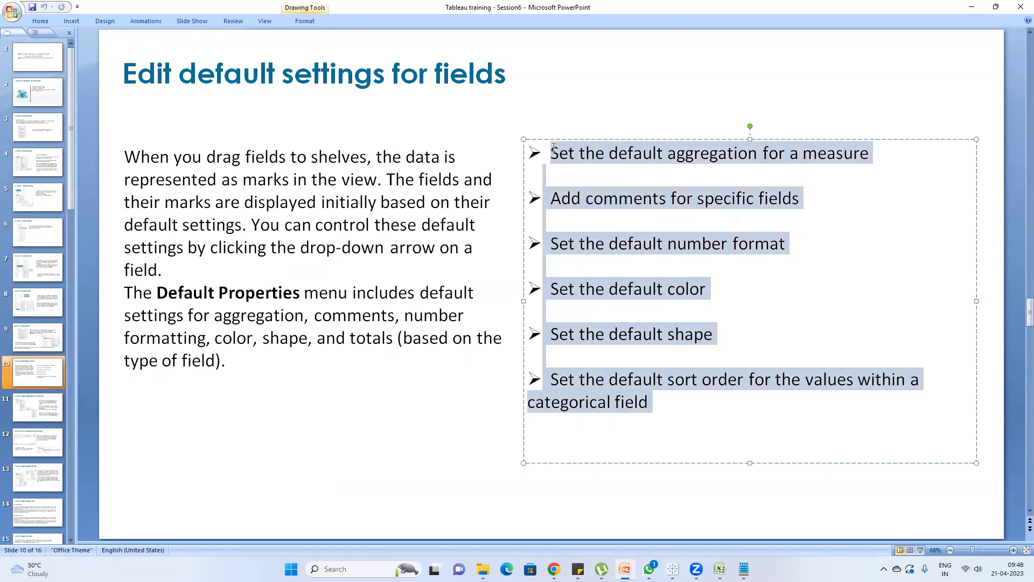
click(768, 154)
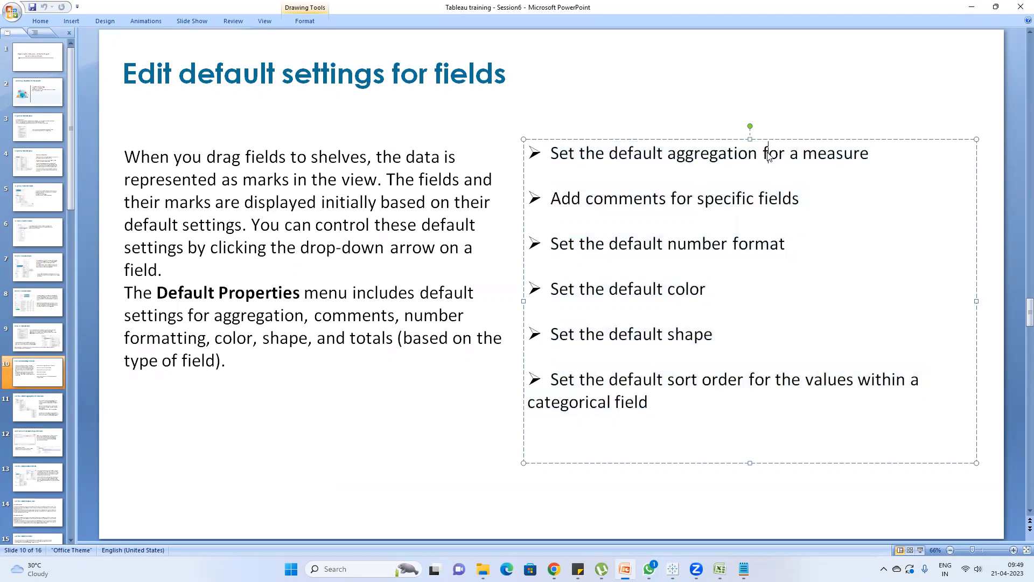
- Review the field comments and default number format items on the slide and switch back to Tableau
drag(798, 201, 557, 208)
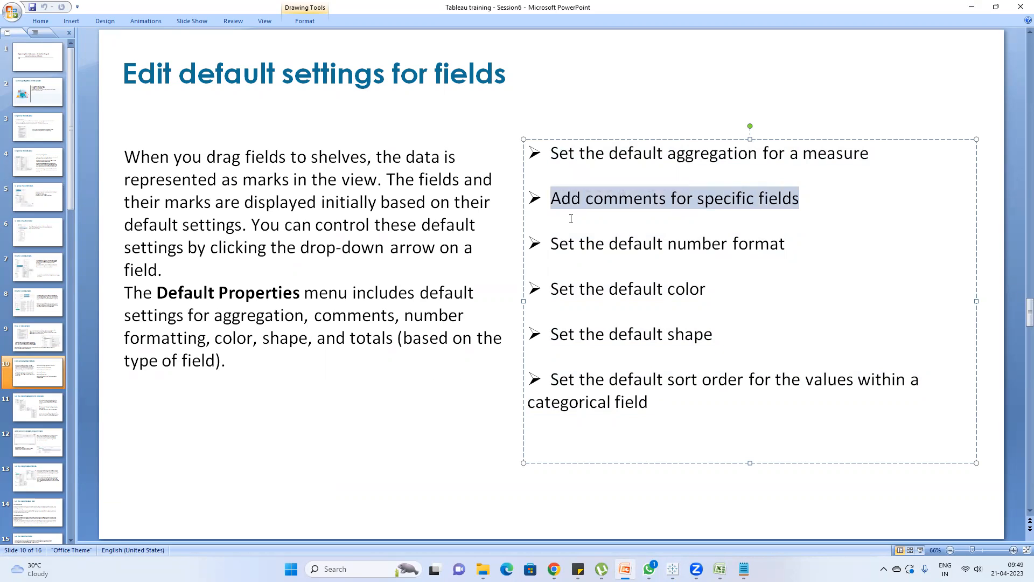
drag(554, 244, 785, 242)
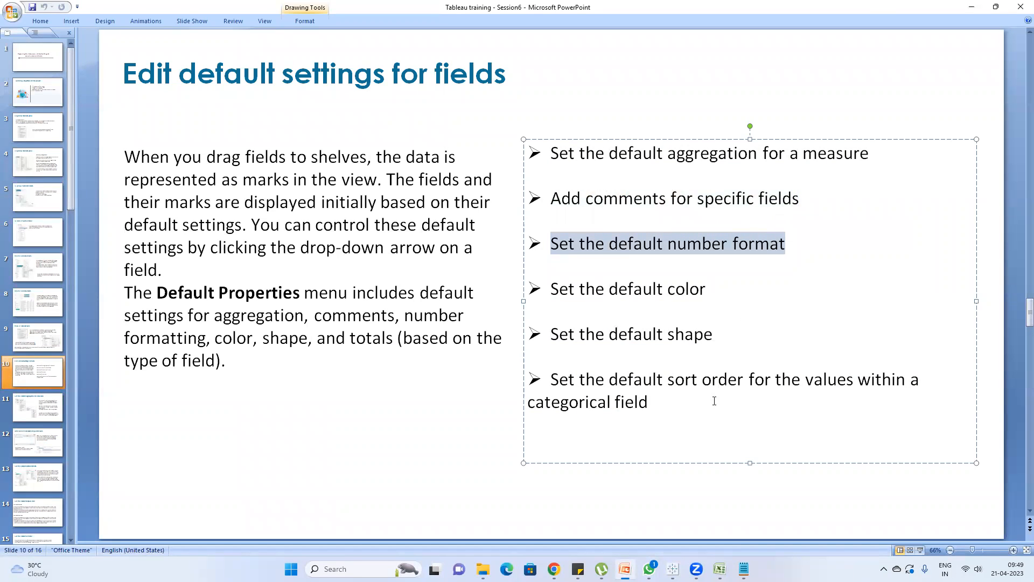
click(972, 8)
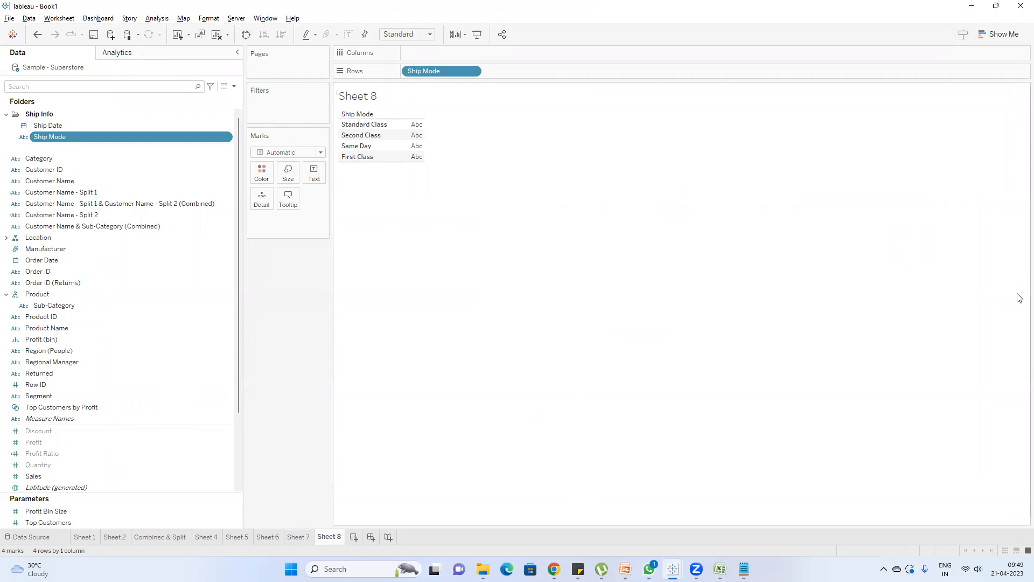
- Add the Sales measure to the Ship Mode table on Sheet 8 and widen its value column
scroll(112, 316, down, 2)
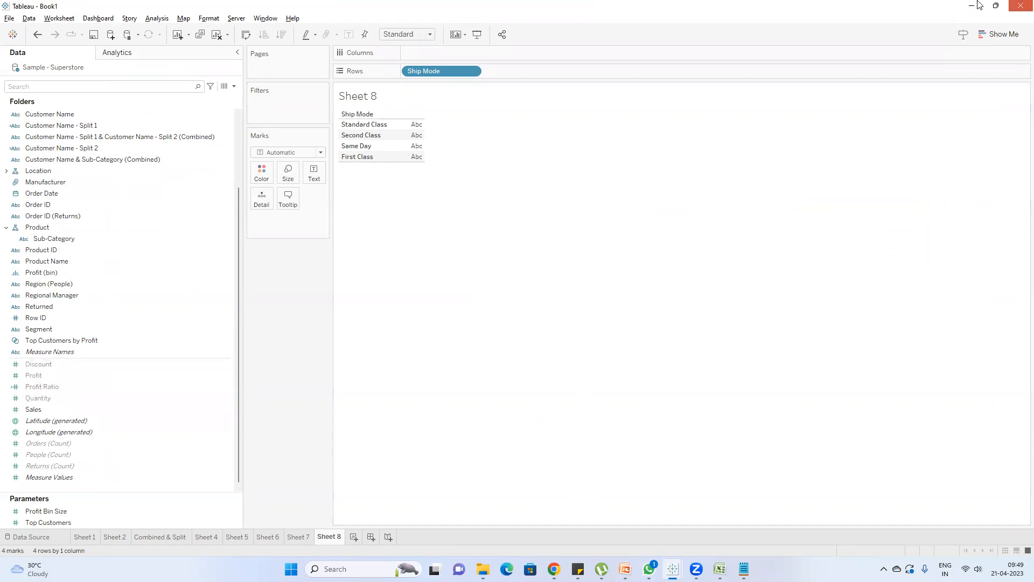
double_click(69, 411)
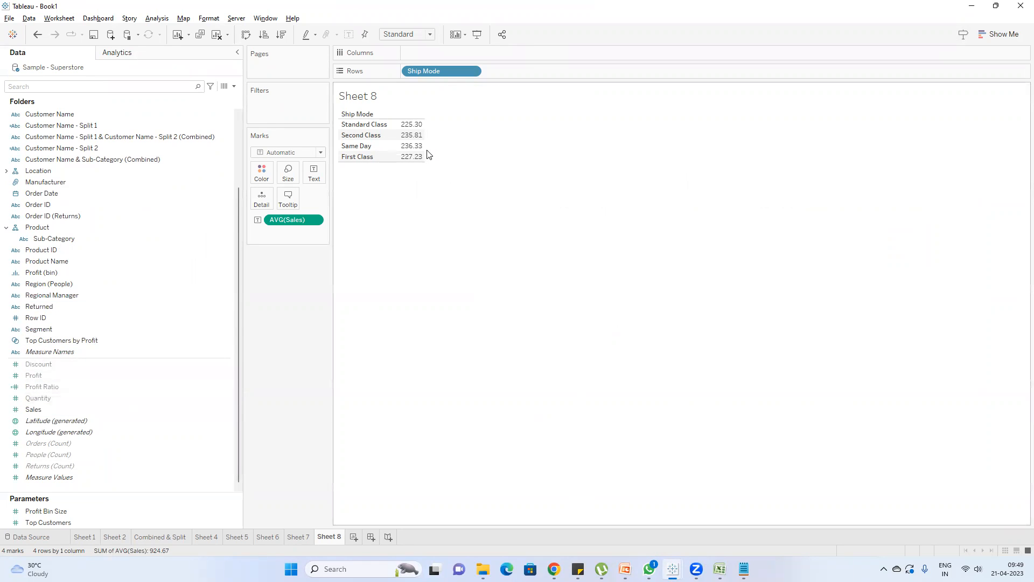
drag(429, 155, 462, 156)
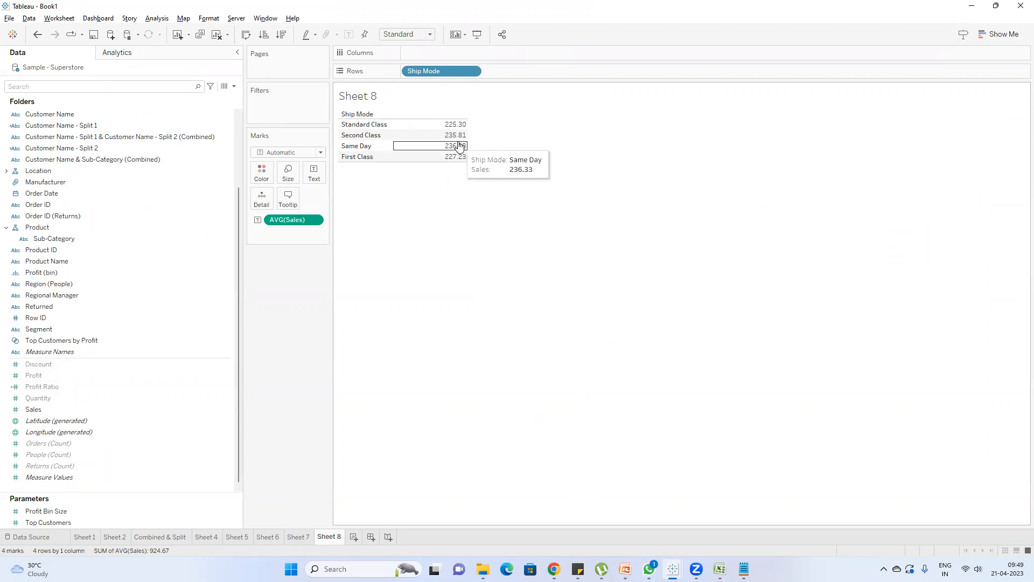
- Set the default number format of Sales to Number (Custom) with 4 decimal places in Thousands (K), and widen the value column
right_click(59, 411)
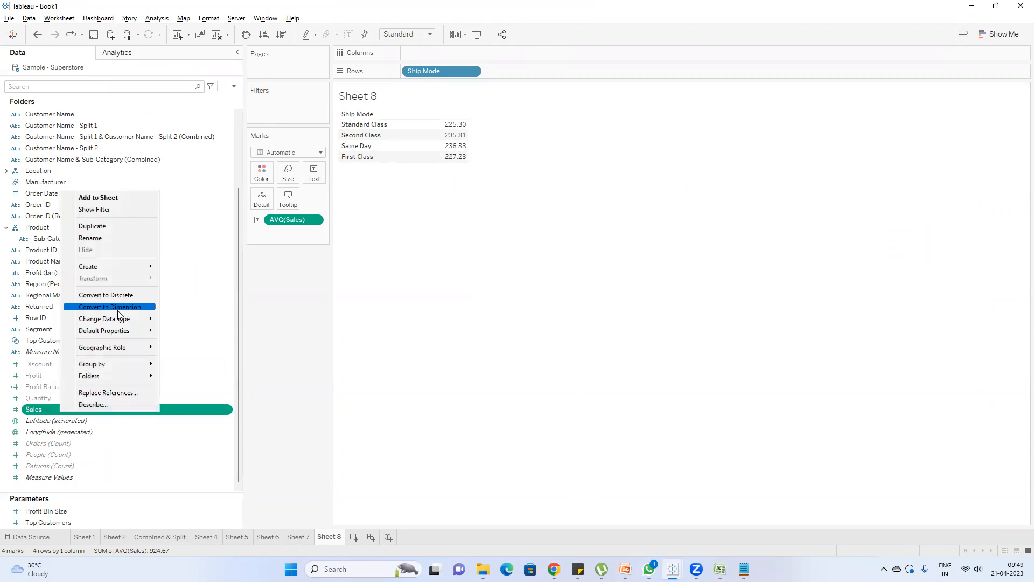
mouse_move(127, 330)
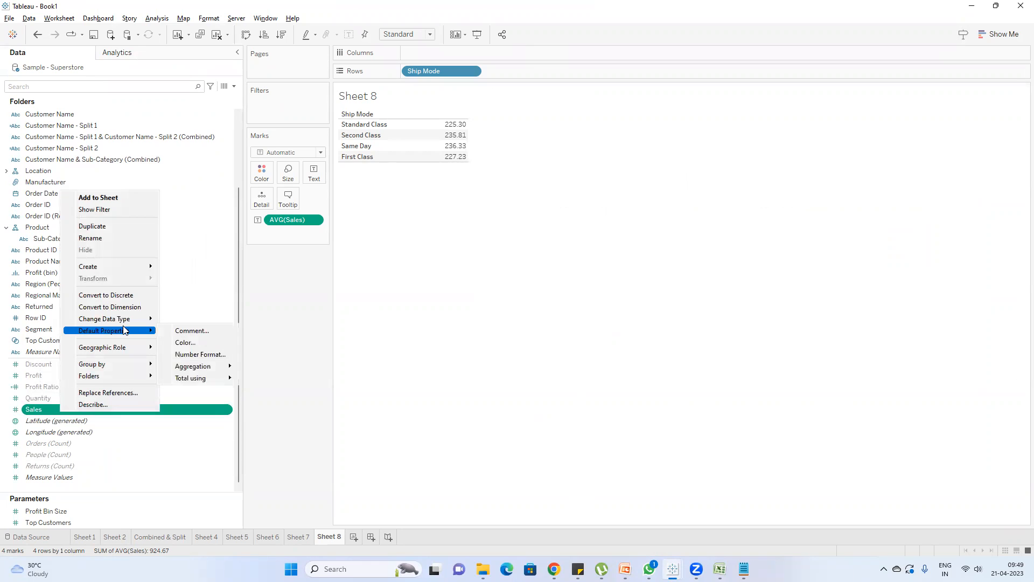
click(201, 355)
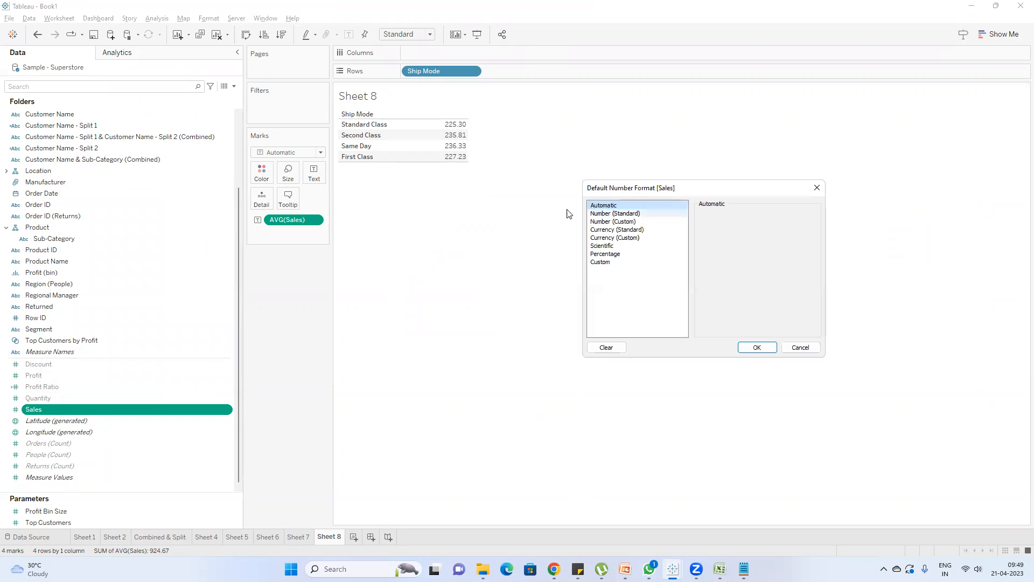
click(632, 214)
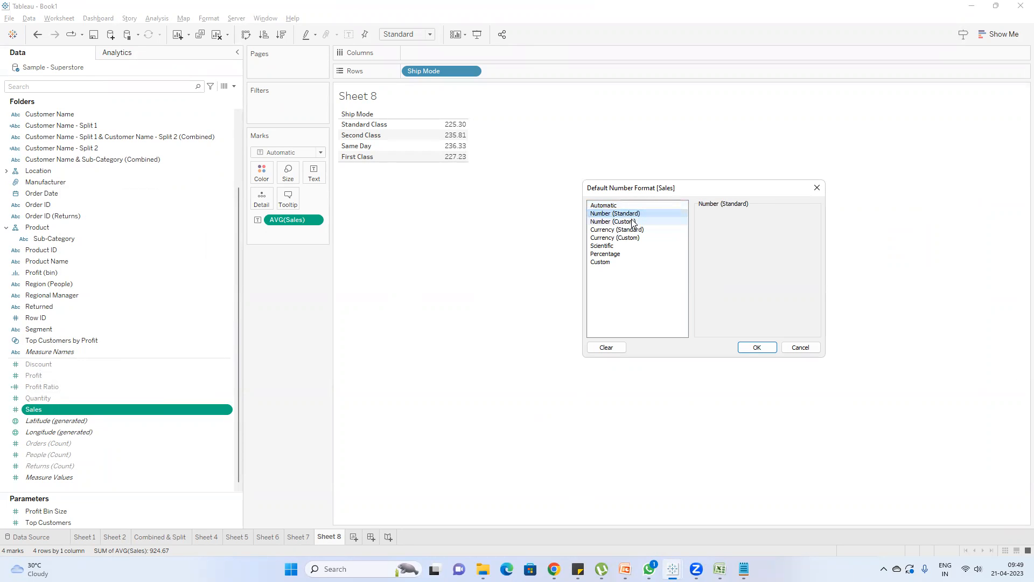
click(633, 222)
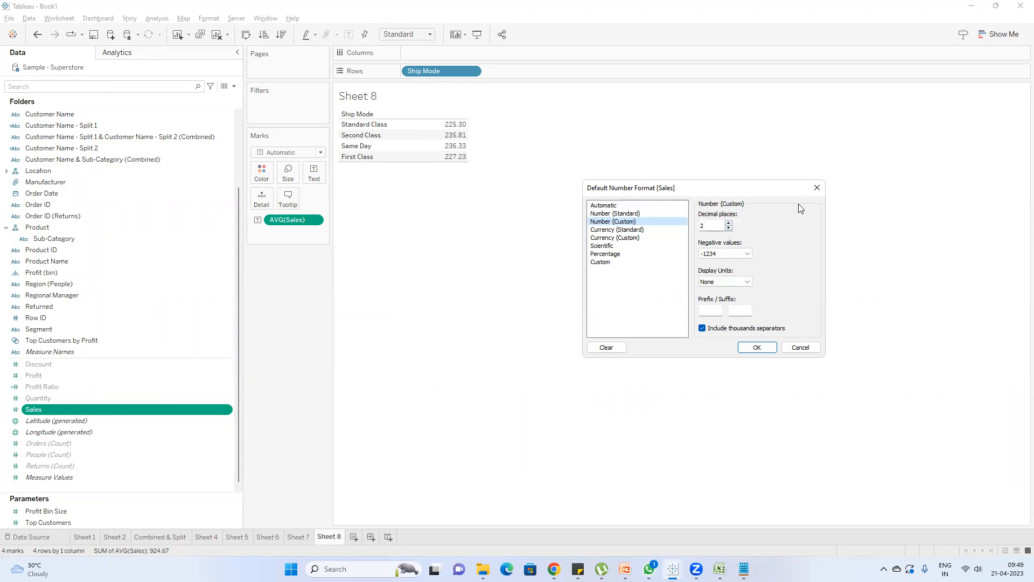
click(751, 283)
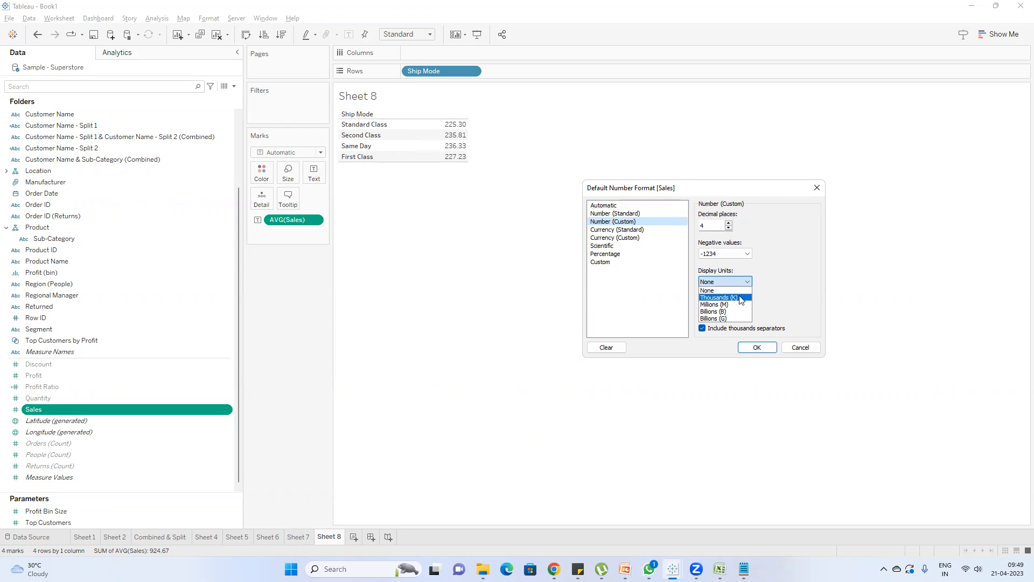
click(722, 297)
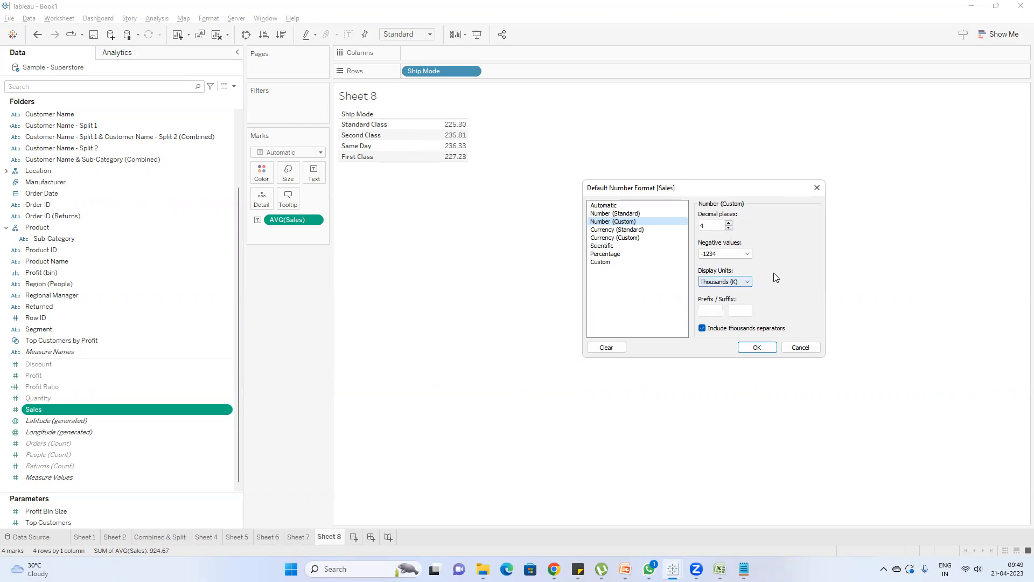
click(757, 348)
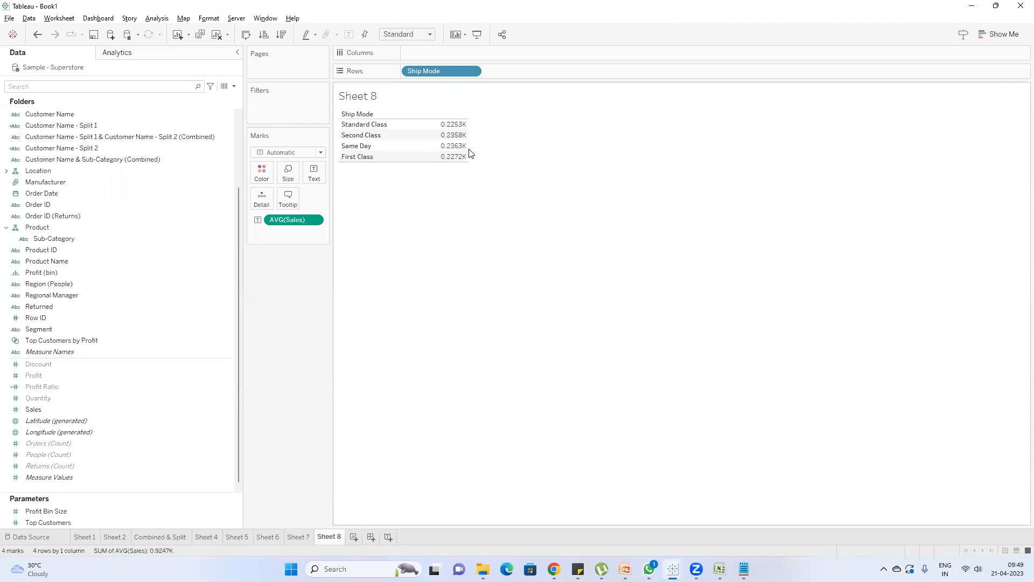
drag(468, 152, 487, 152)
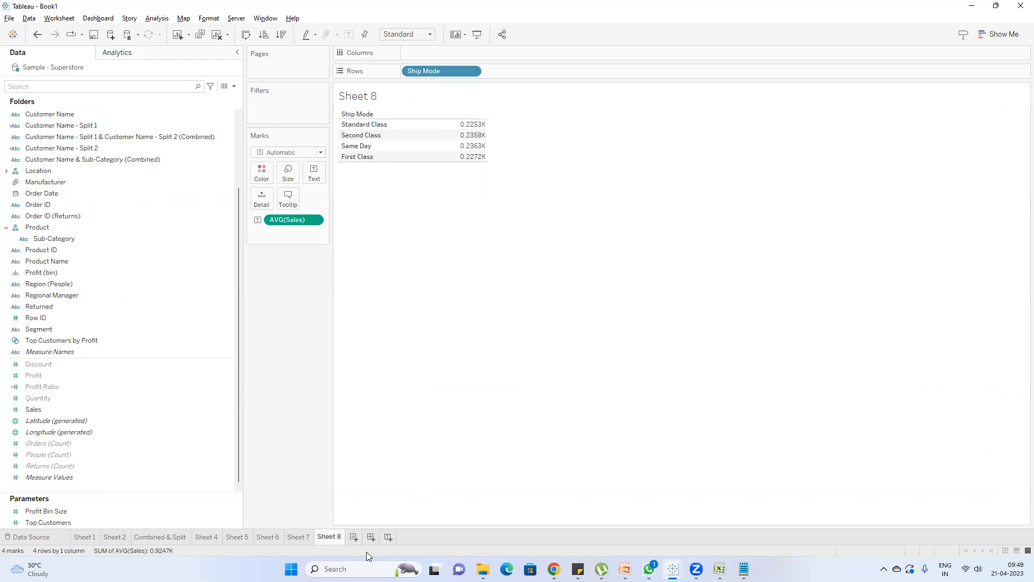
- Create a new worksheet with the Sales measure and display it as a text table
click(353, 537)
double_click(53, 407)
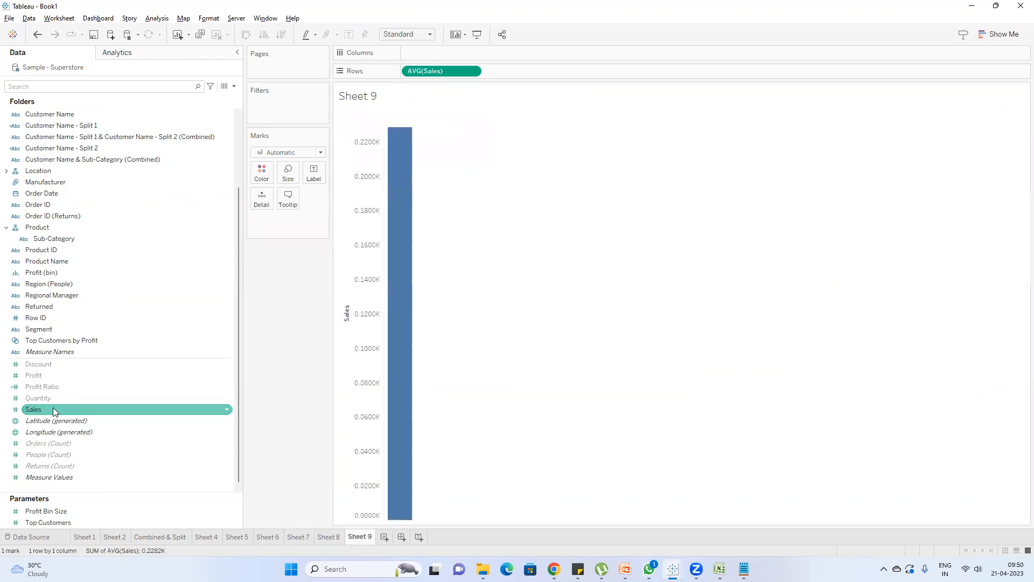
click(997, 36)
click(944, 63)
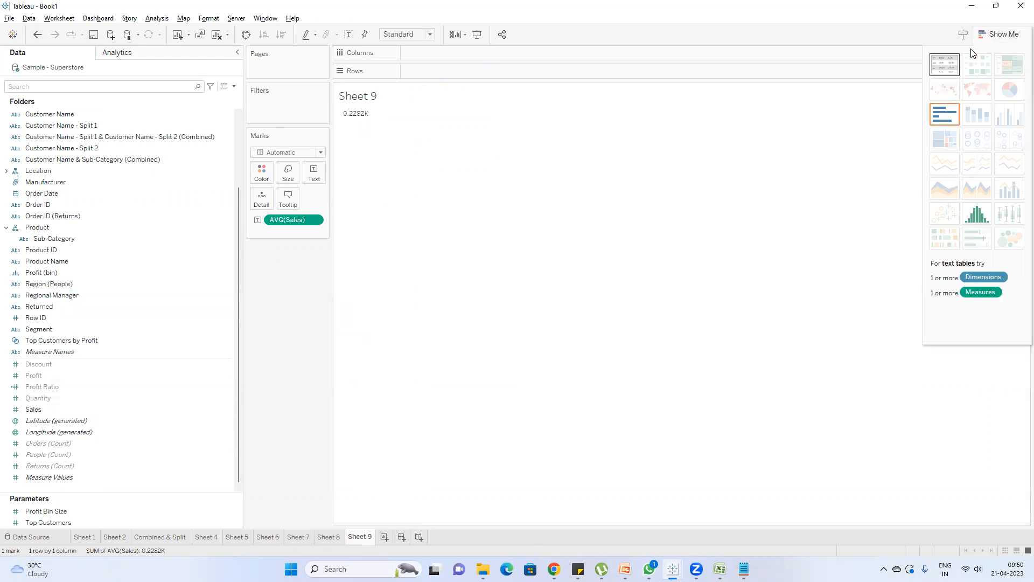
click(988, 43)
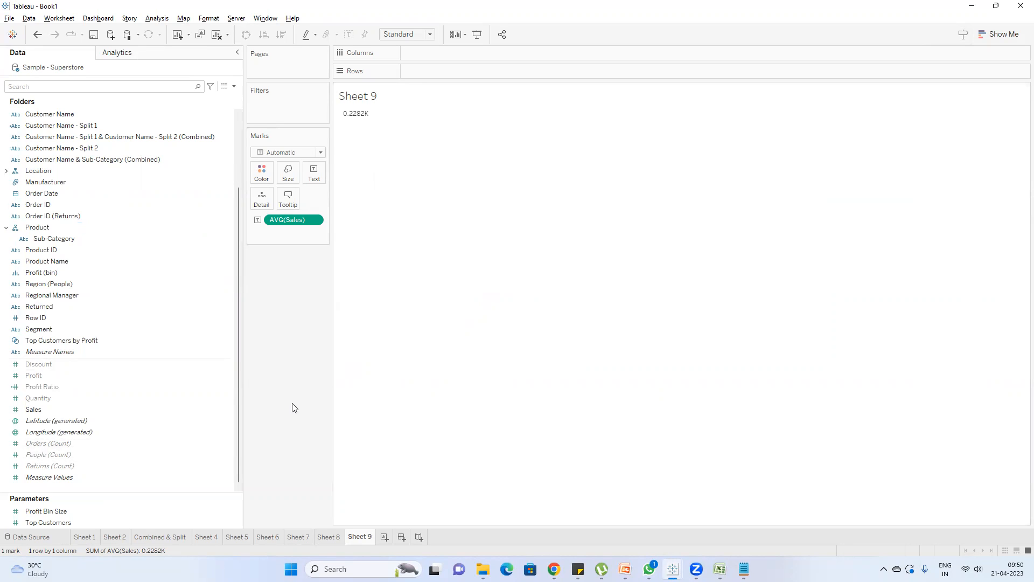
- Change the display units in the default number format of Sales to None
click(76, 410)
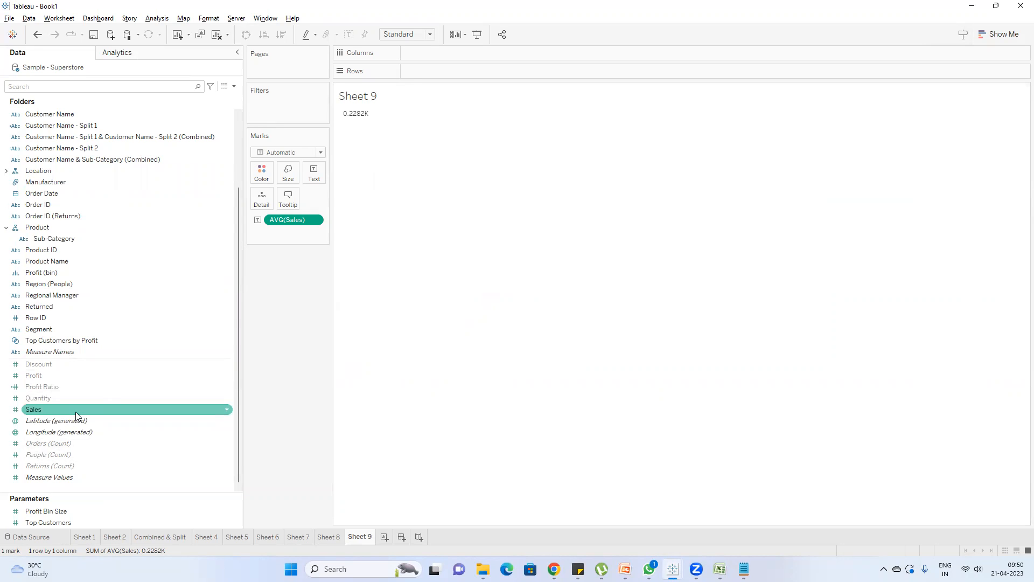
right_click(75, 411)
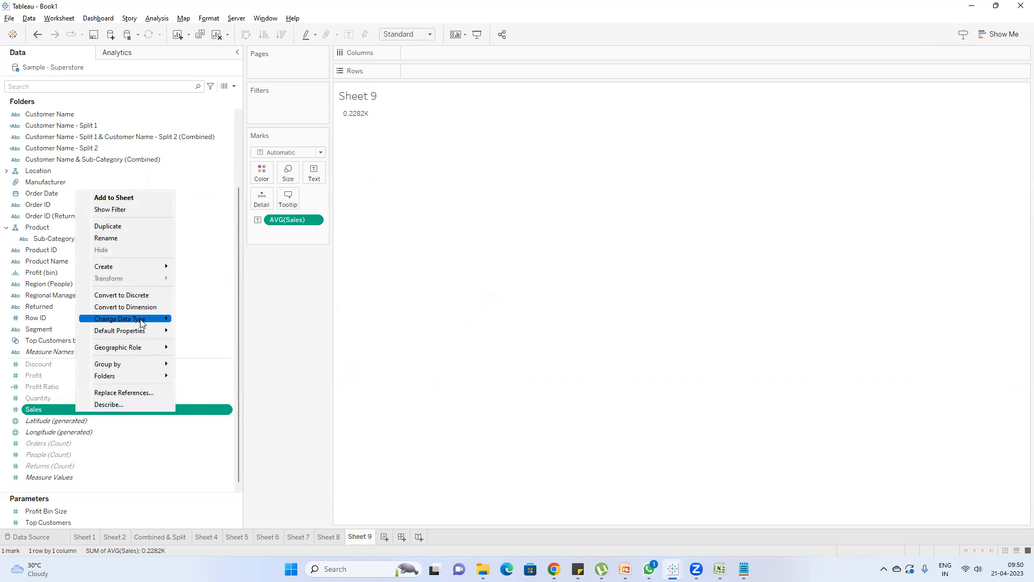
mouse_move(142, 331)
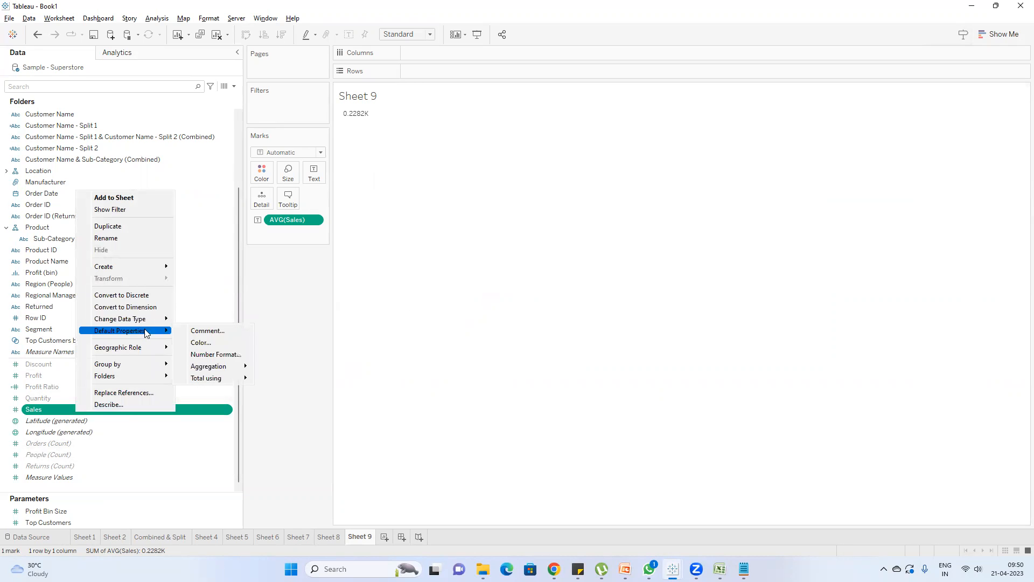
click(215, 356)
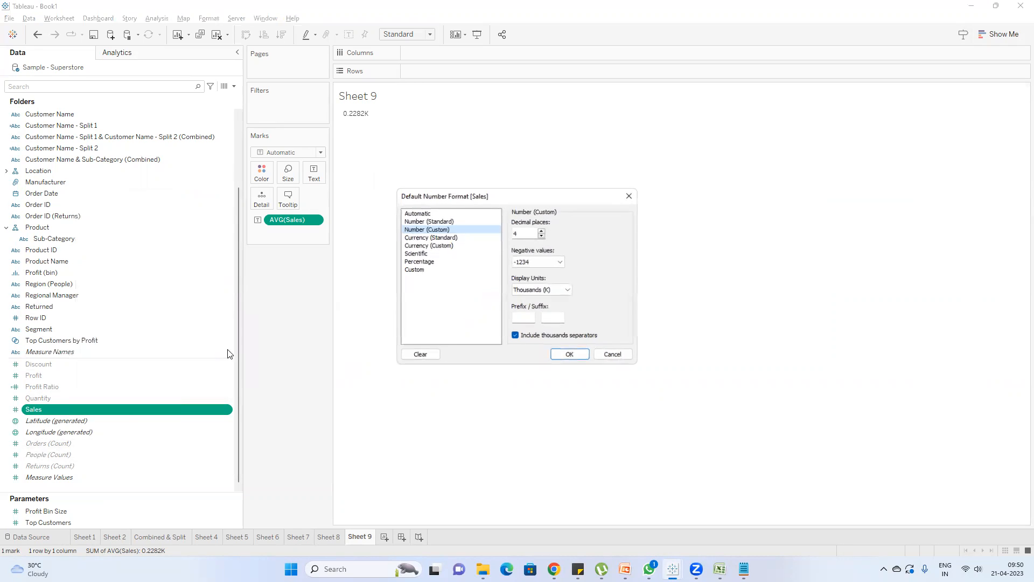
click(567, 291)
click(548, 300)
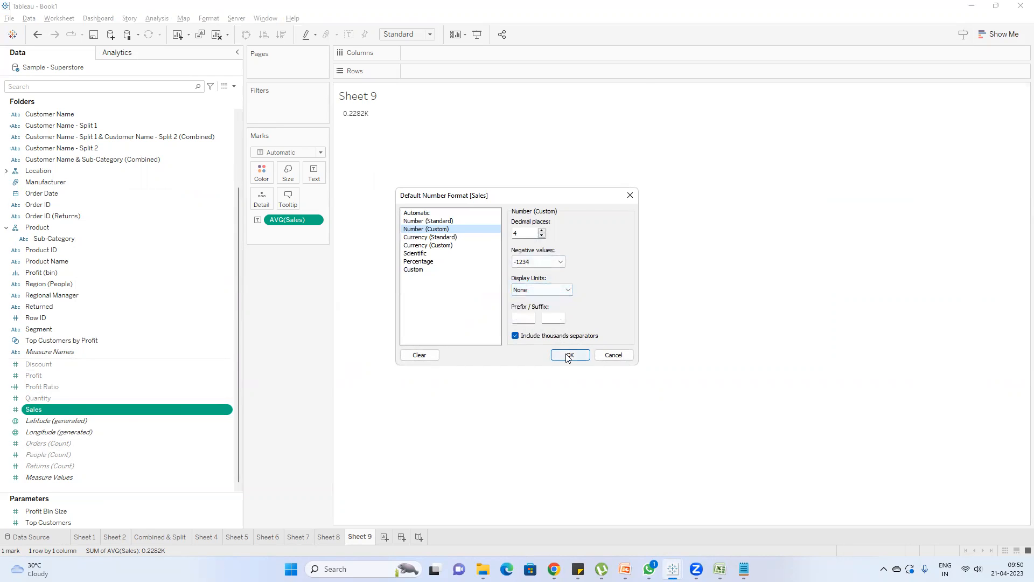
click(567, 355)
mouse_move(375, 122)
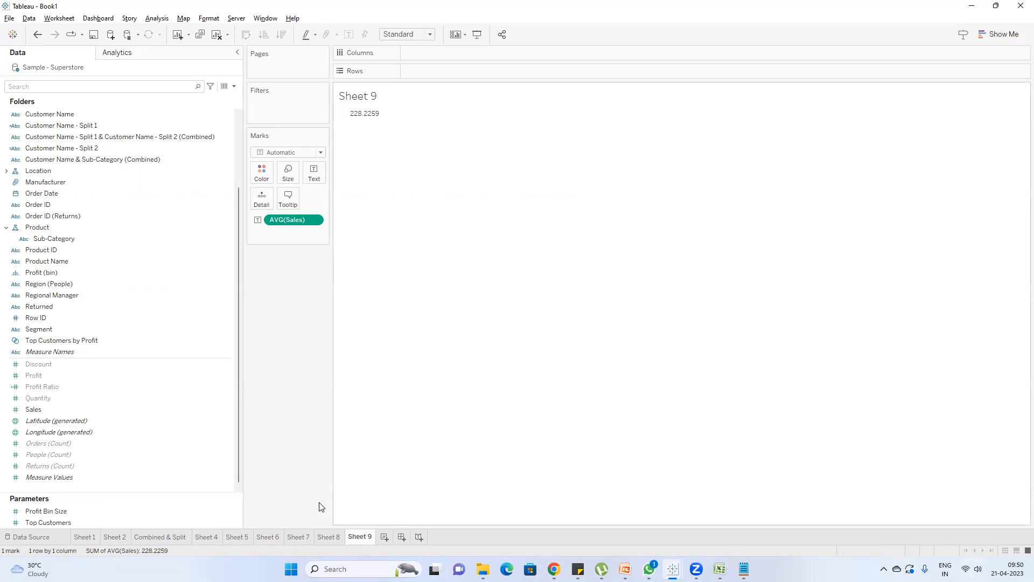
click(179, 437)
- Switch to the PowerPoint presentation and review the slides on default field settings, default aggregation and default comments
click(625, 569)
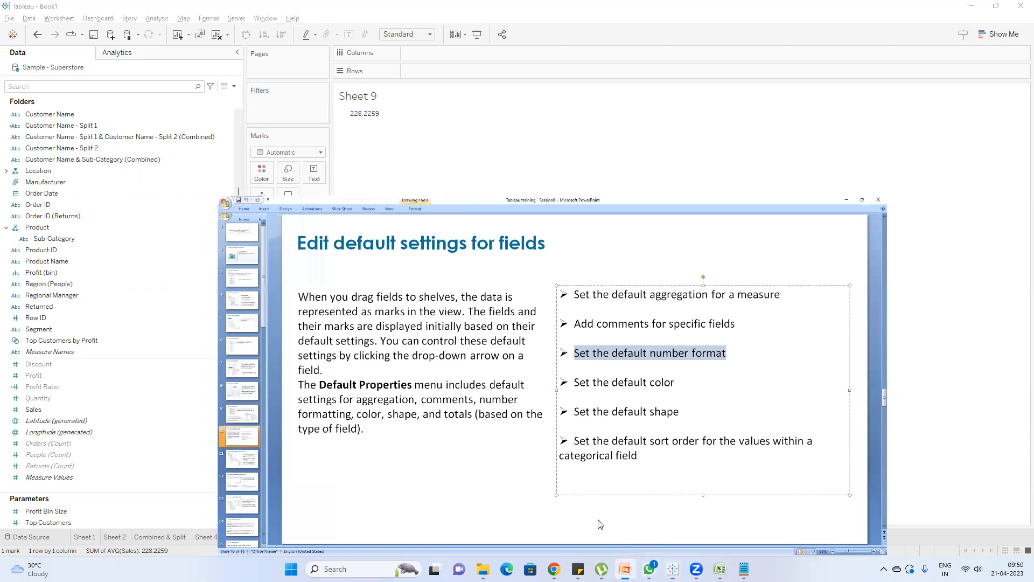
click(393, 467)
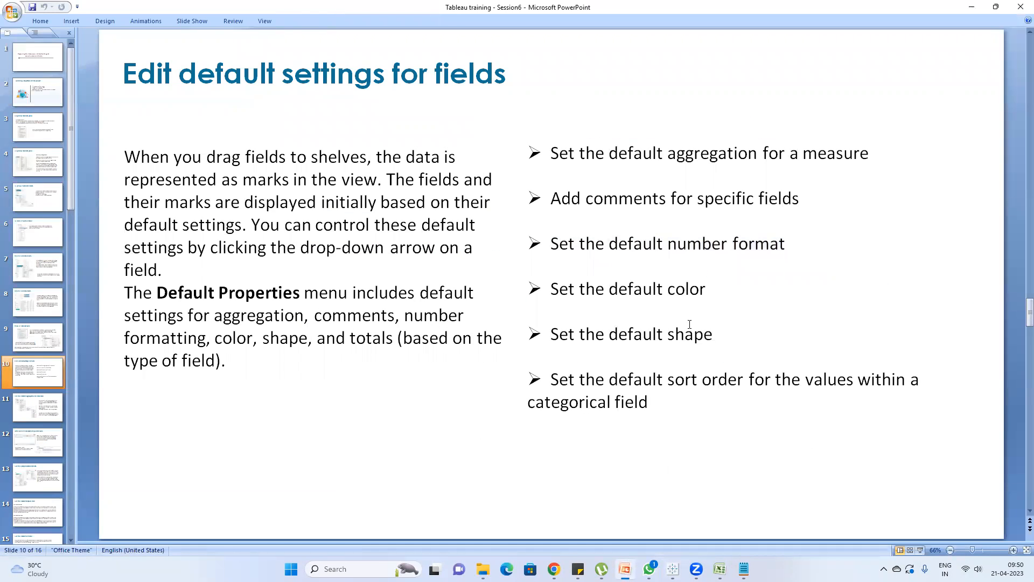
click(703, 292)
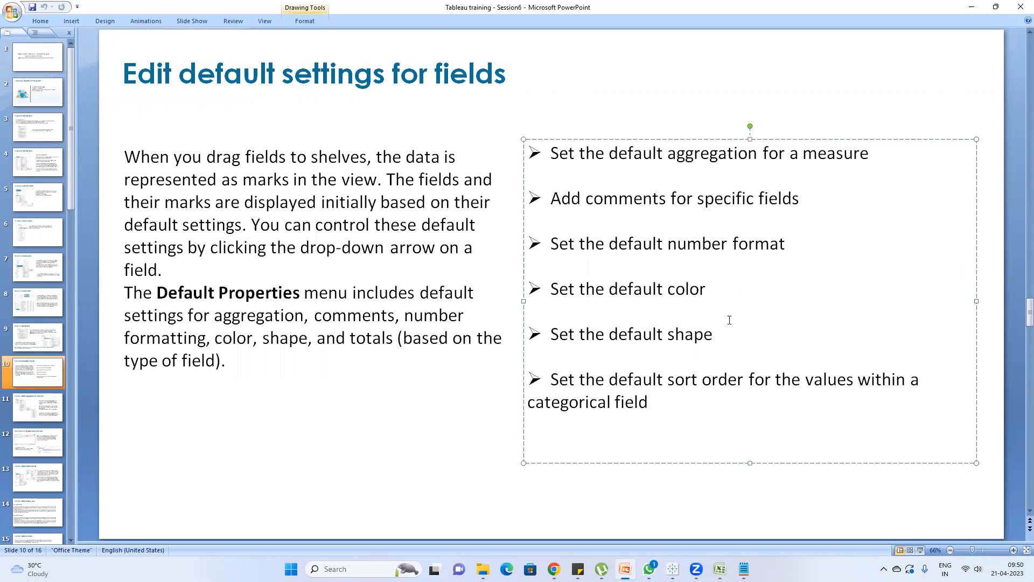
click(694, 401)
click(28, 408)
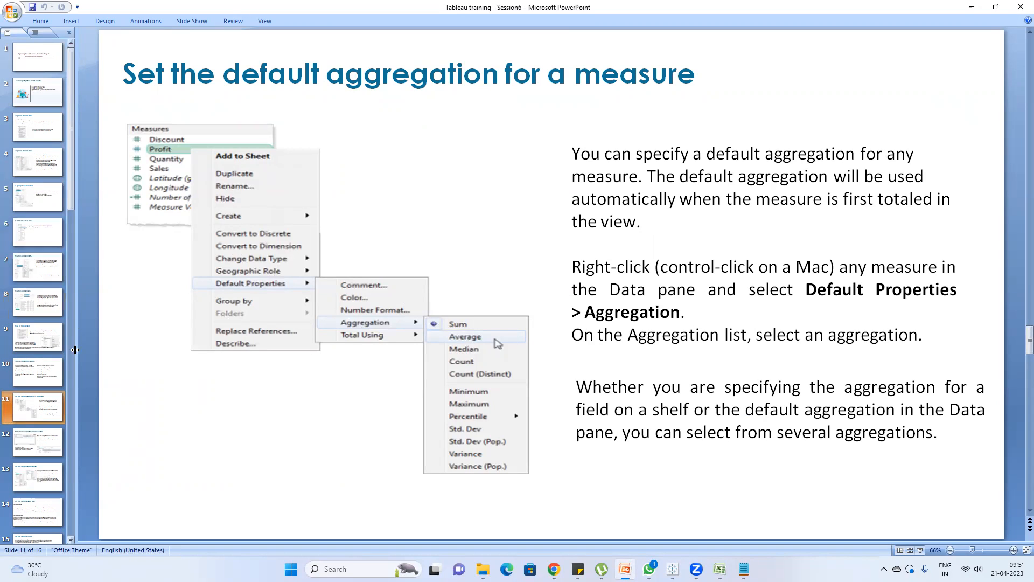
click(35, 442)
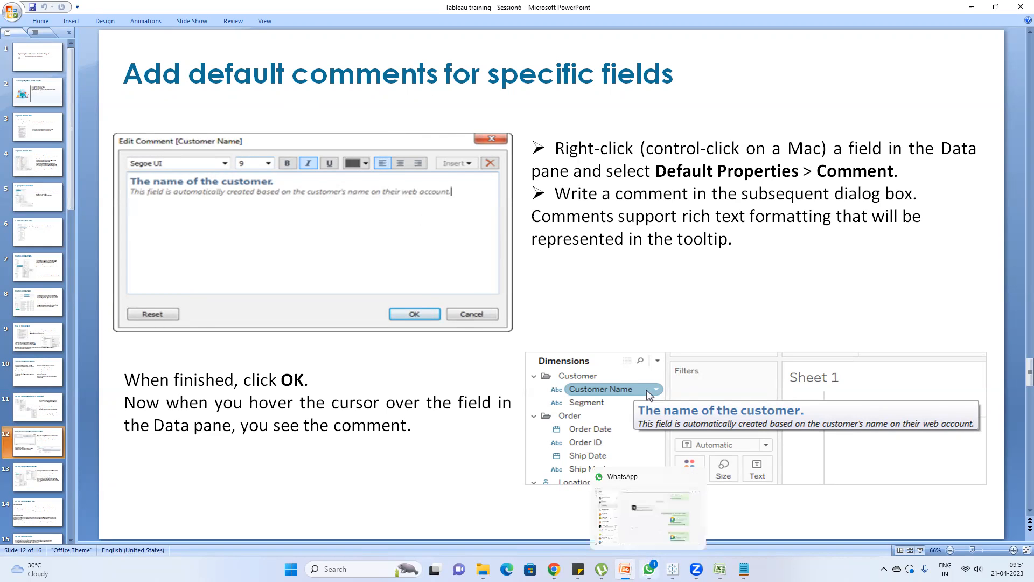
- Switch to Tableau and add the default comment "Super Store customers with First Name & Last Name" to the Customer Name field
mouse_move(673, 569)
click(631, 532)
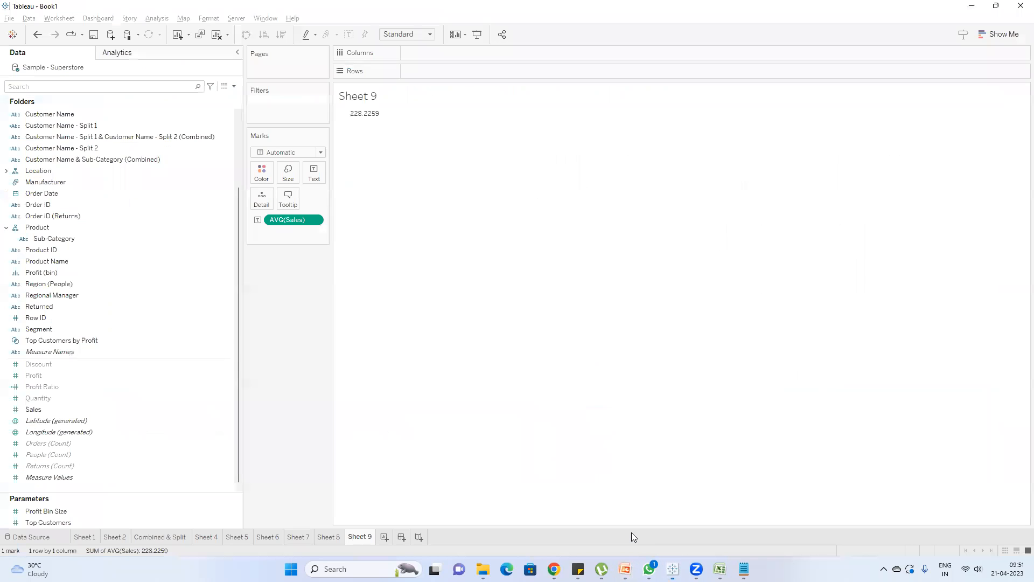
right_click(67, 119)
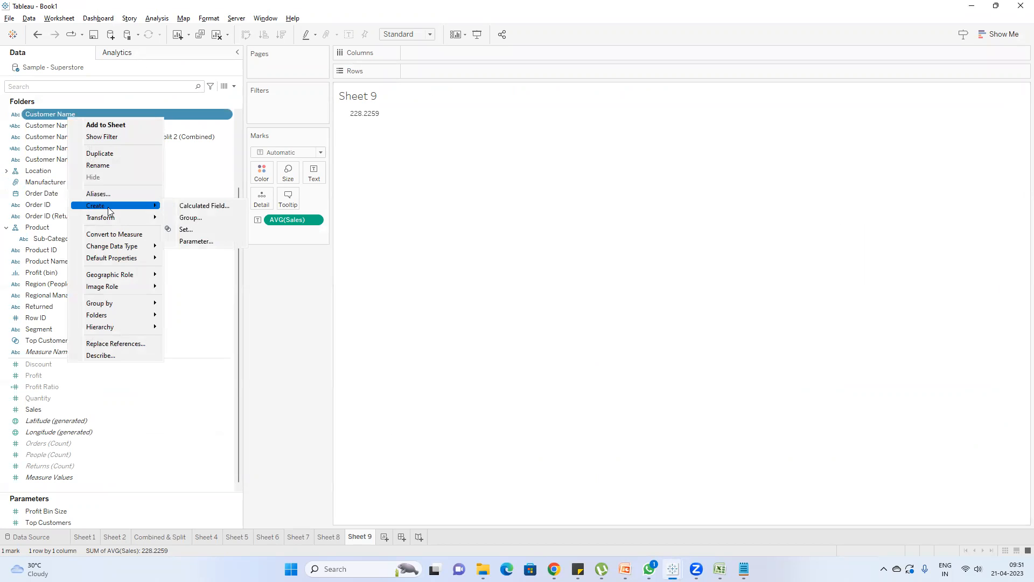
mouse_move(129, 259)
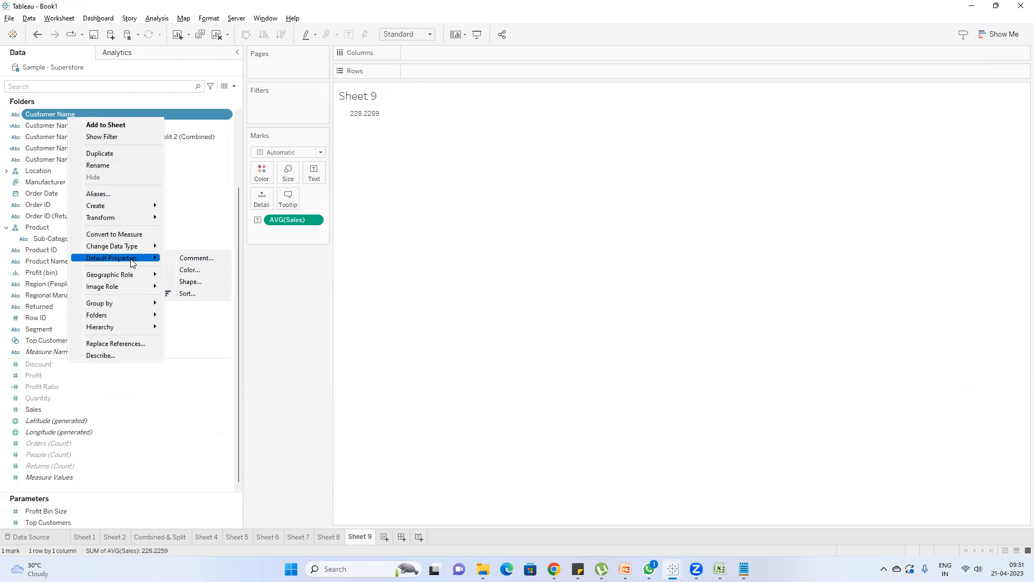
click(182, 263)
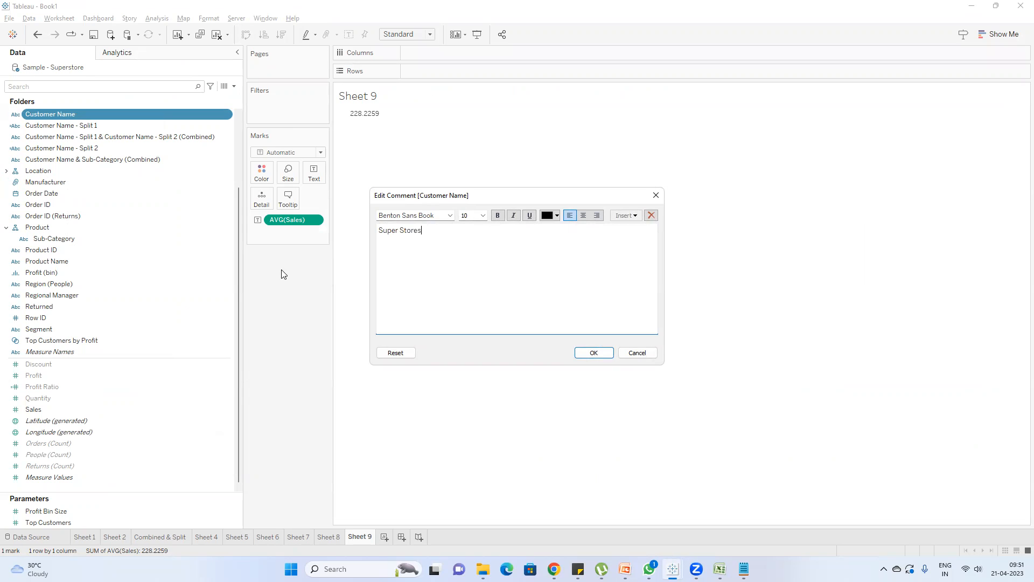
text(ers with Firnam)
key(BackSpace)
key(BackSpace)
key(BackSpace)
text(Name)
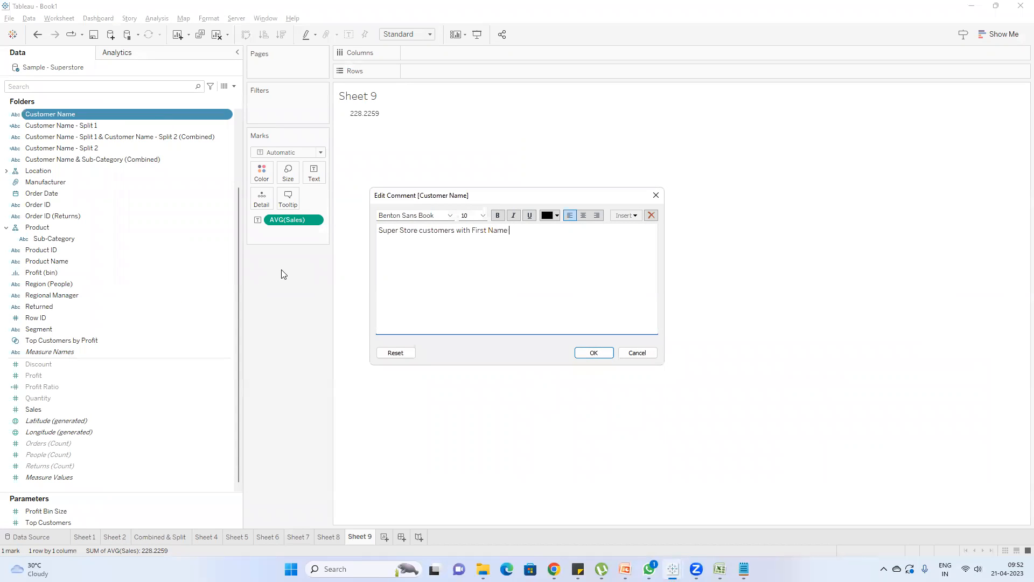
text( & Ls)
text(st)
text( Name)
click(602, 352)
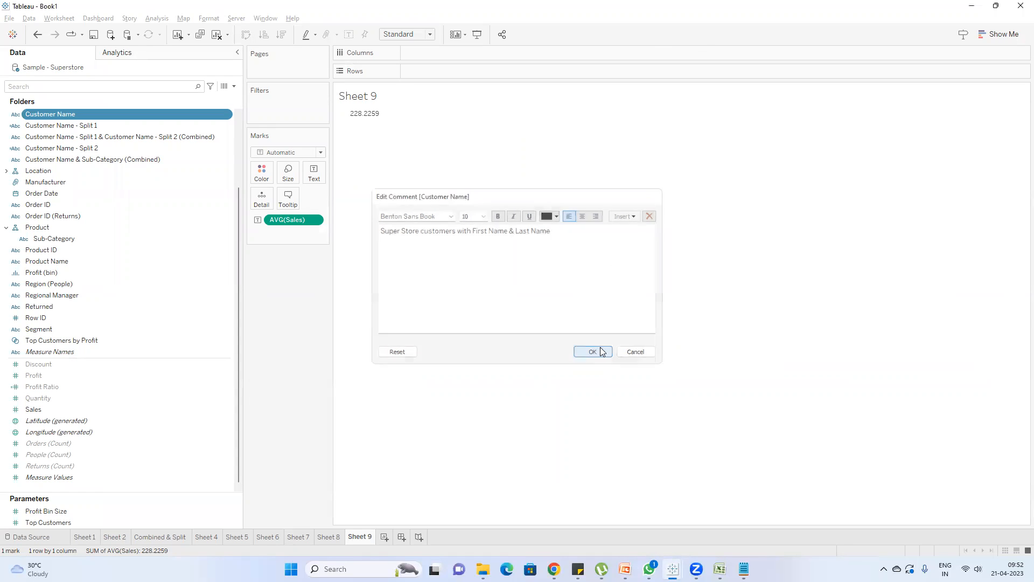
- Widen the Data pane so the field list has more room
drag(243, 198, 300, 205)
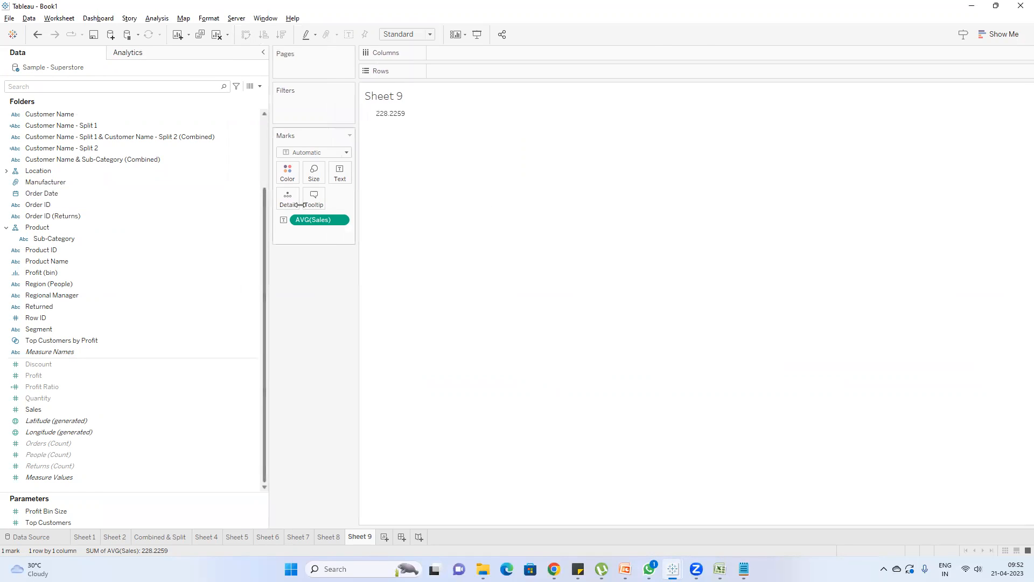
mouse_move(137, 114)
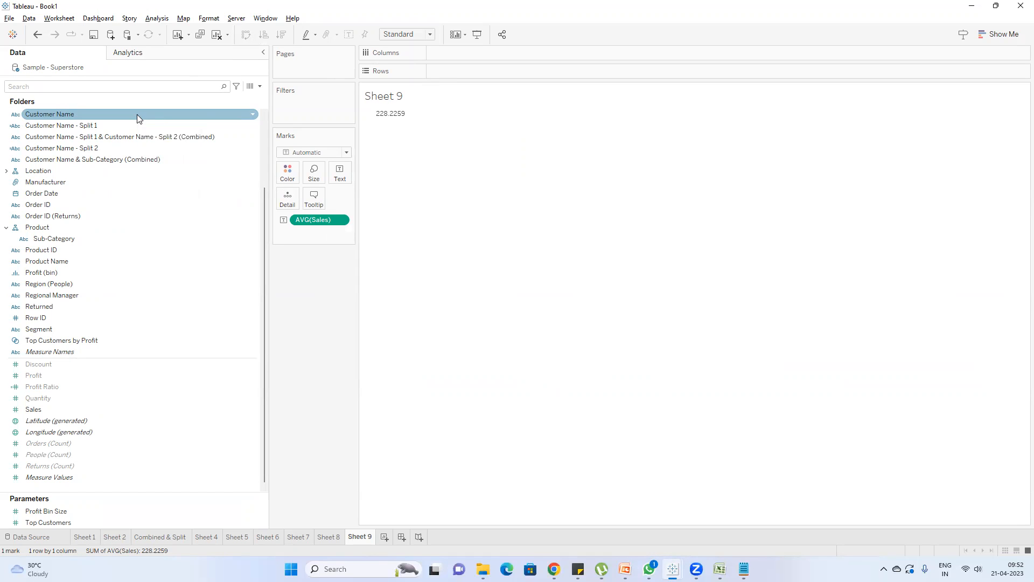
right_click(138, 115)
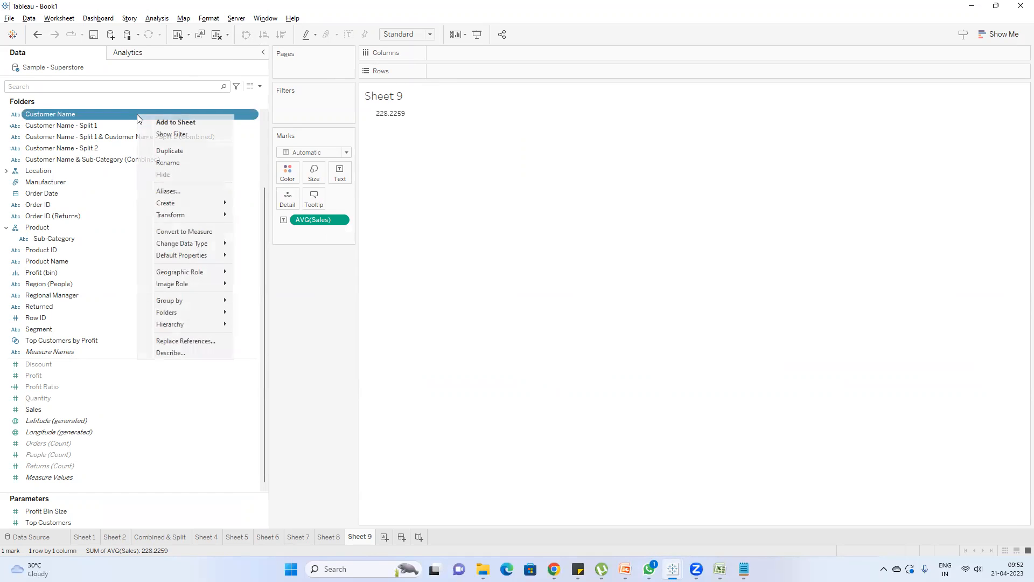
click(314, 337)
- Display the default comment of the Customer Name field and add the field to Rows
mouse_move(120, 114)
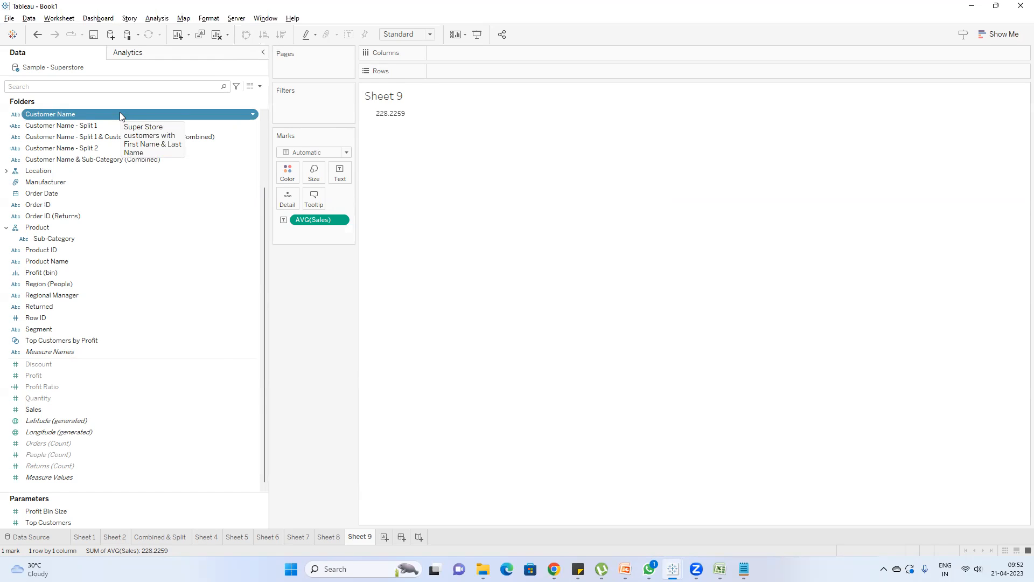
drag(120, 114, 474, 71)
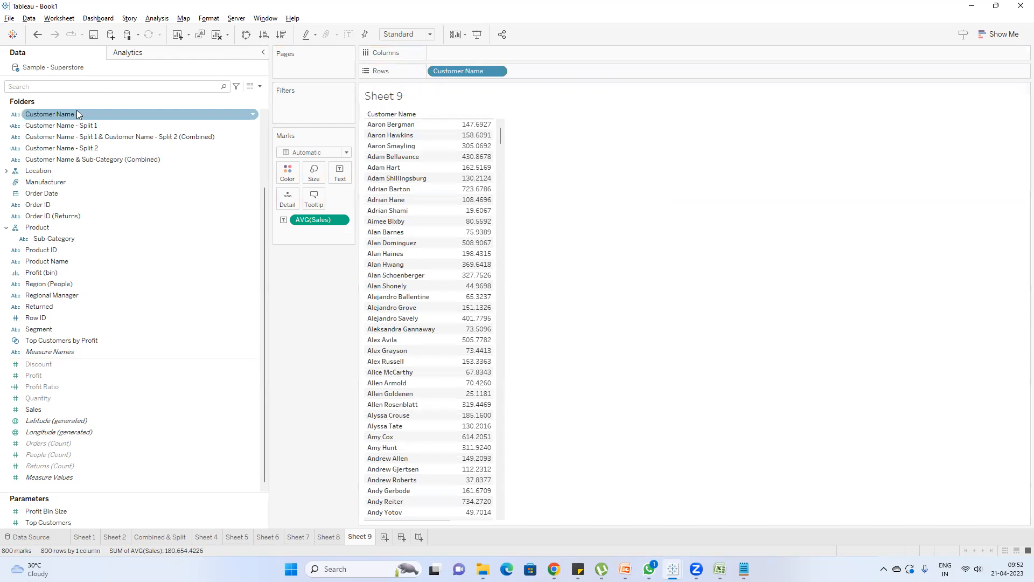
mouse_move(77, 113)
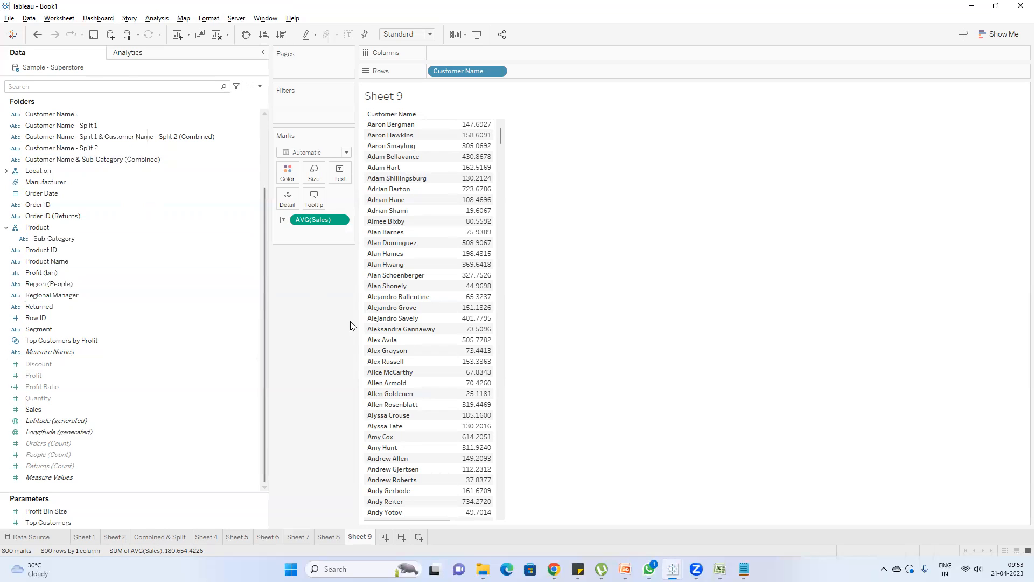
- Switch to the Google Meet call, send the chat message "Hierarchy & Folder difference" and return to Tableau
mouse_move(672, 569)
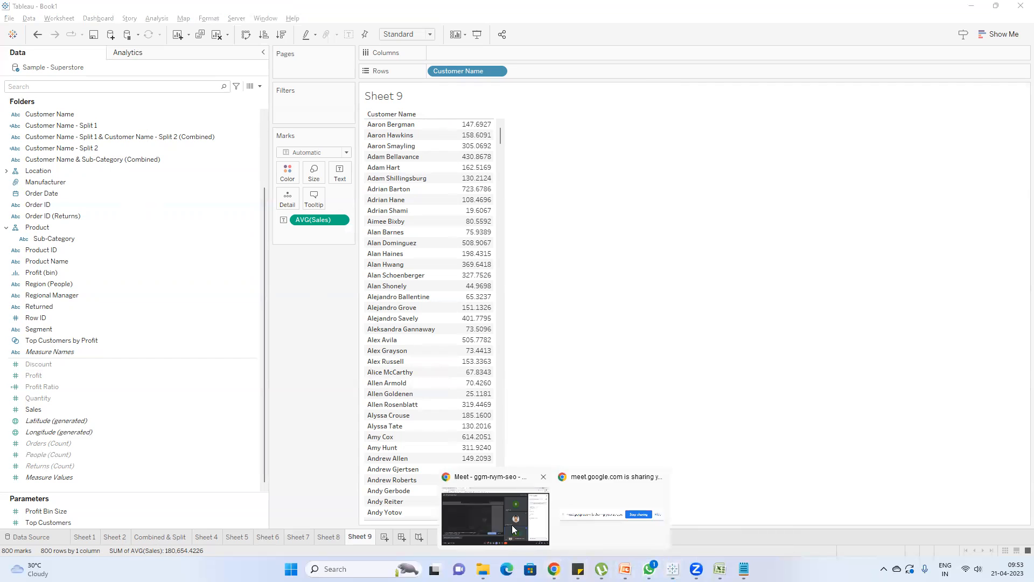
click(495, 517)
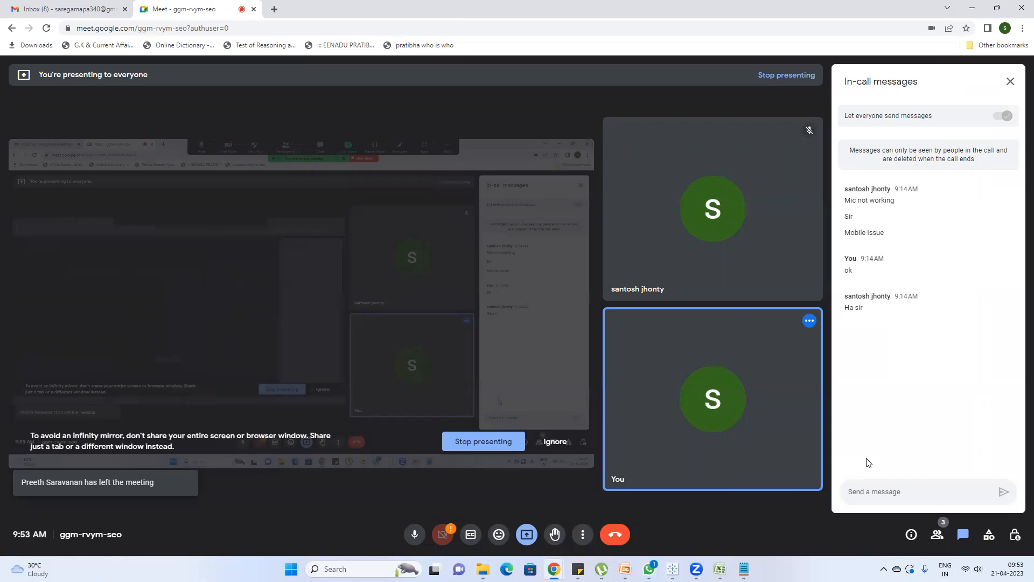
click(884, 490)
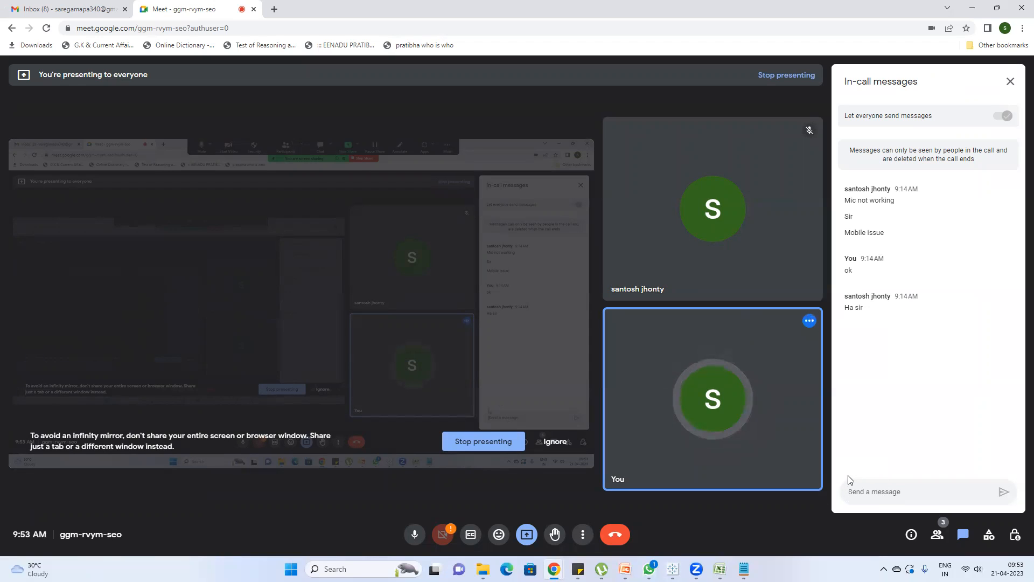
text(Hie)
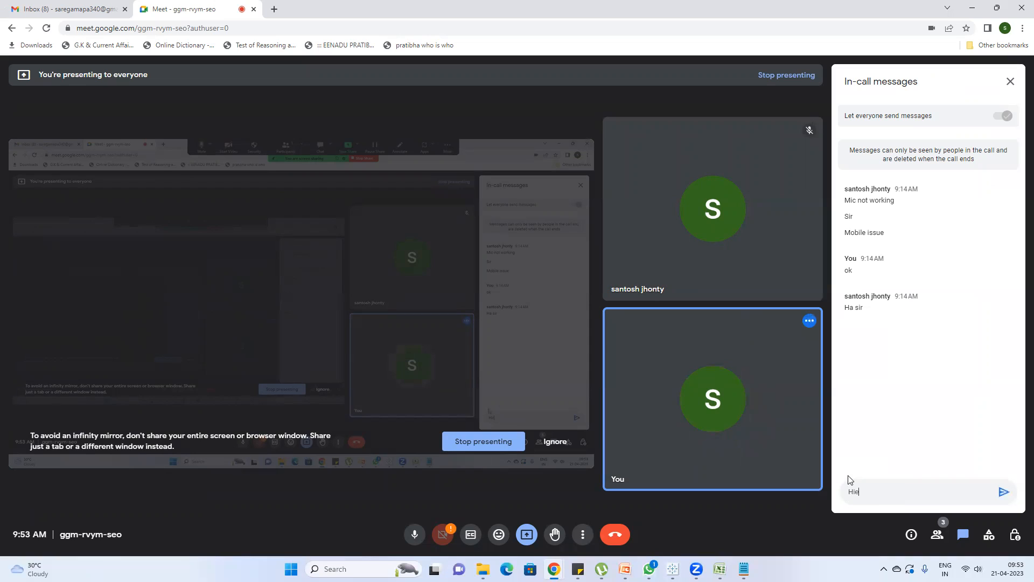
text(rarchy)
text( && F)
text( Folder)
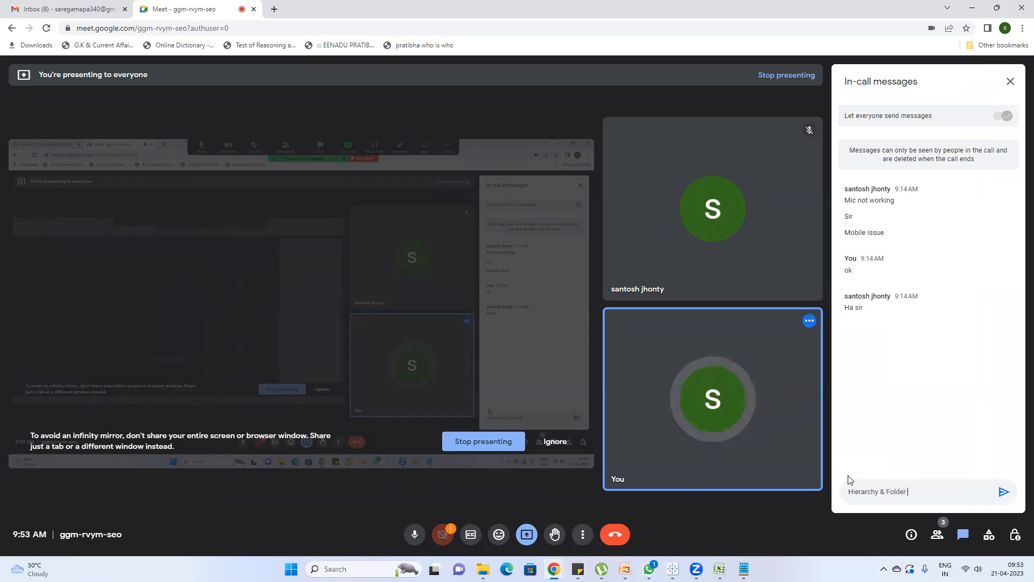
text( difference)
key(Return)
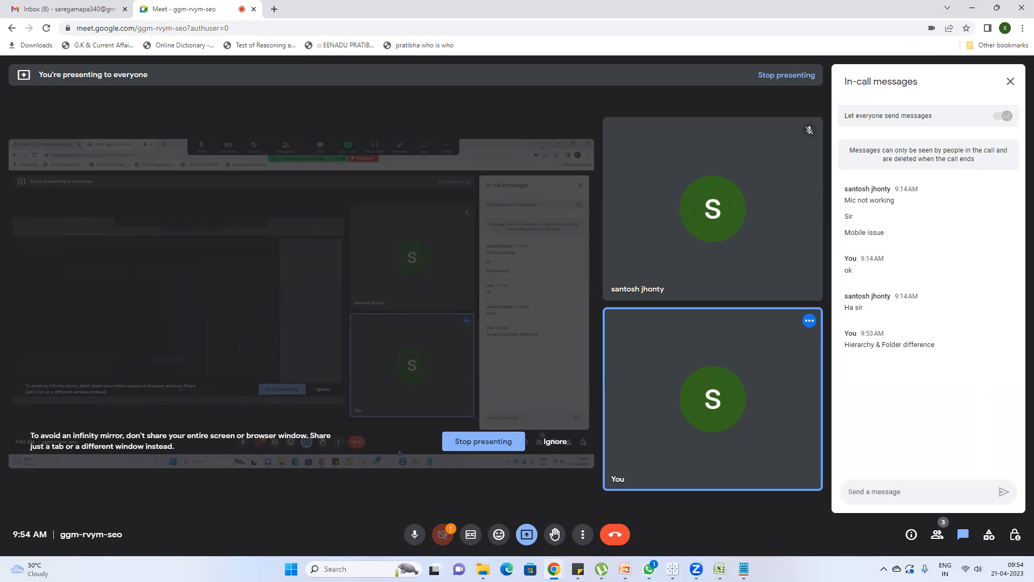
click(970, 8)
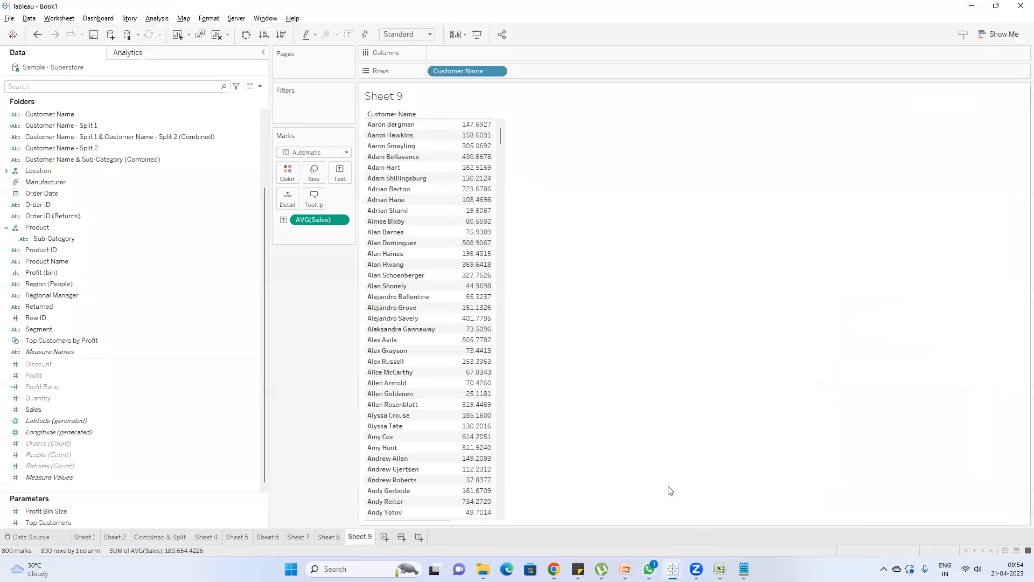
- Switch to the PowerPoint presentation and review the slide on setting the default number formats
click(624, 569)
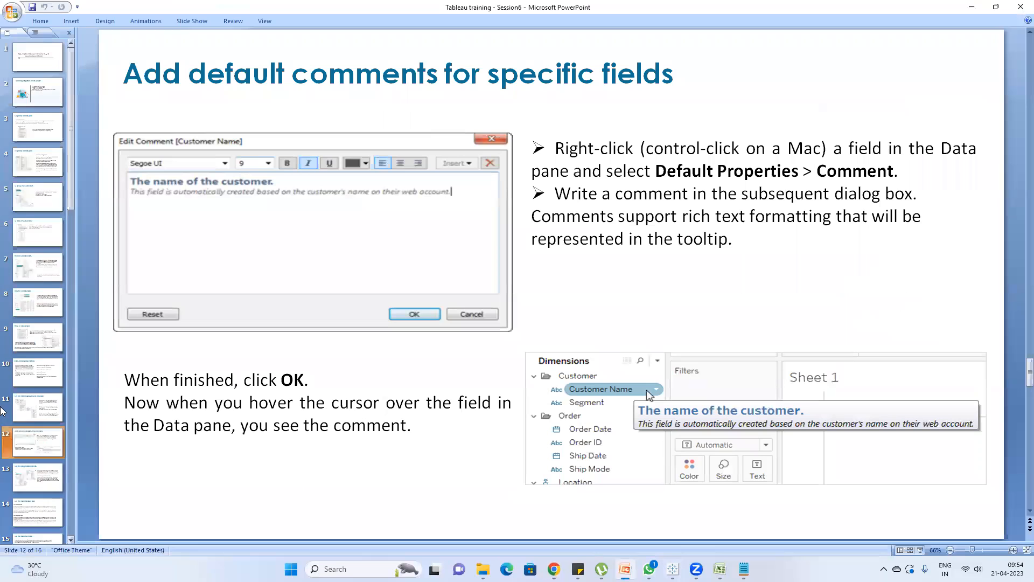
scroll(6, 406, down, 2)
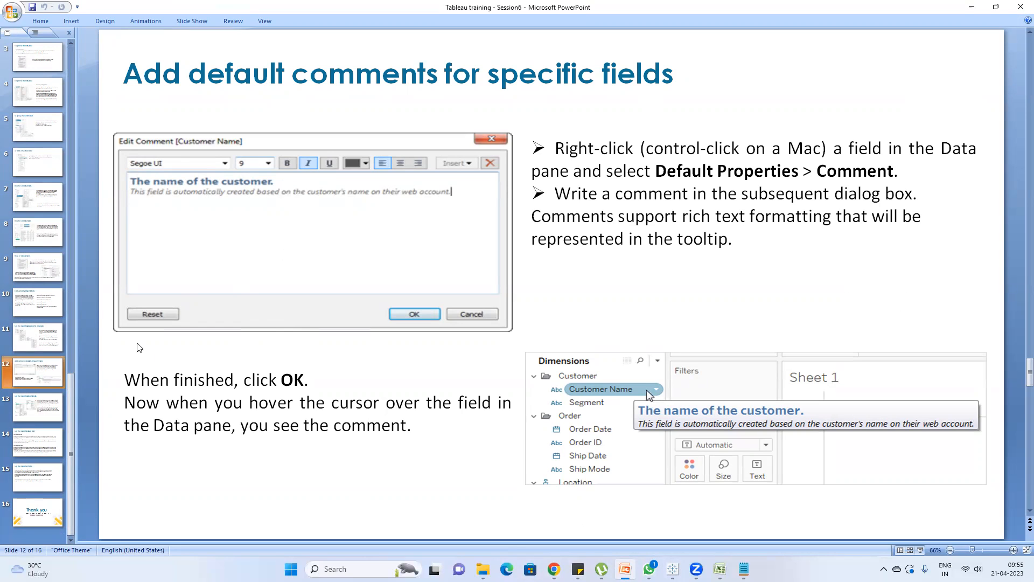
click(53, 413)
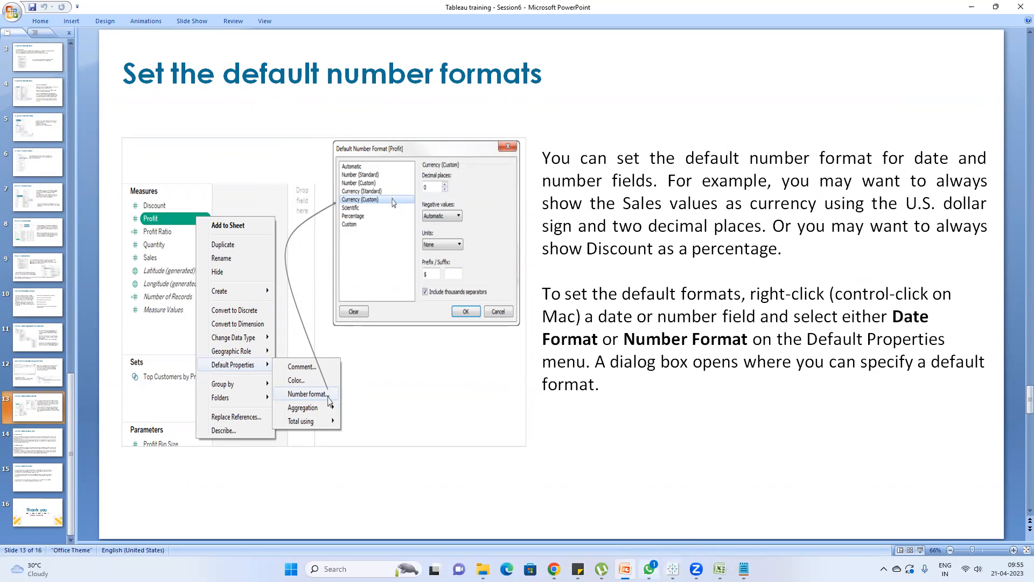
- Switch to Tableau and review the negative value and display unit options in the default number format of Sales
mouse_move(673, 570)
click(603, 525)
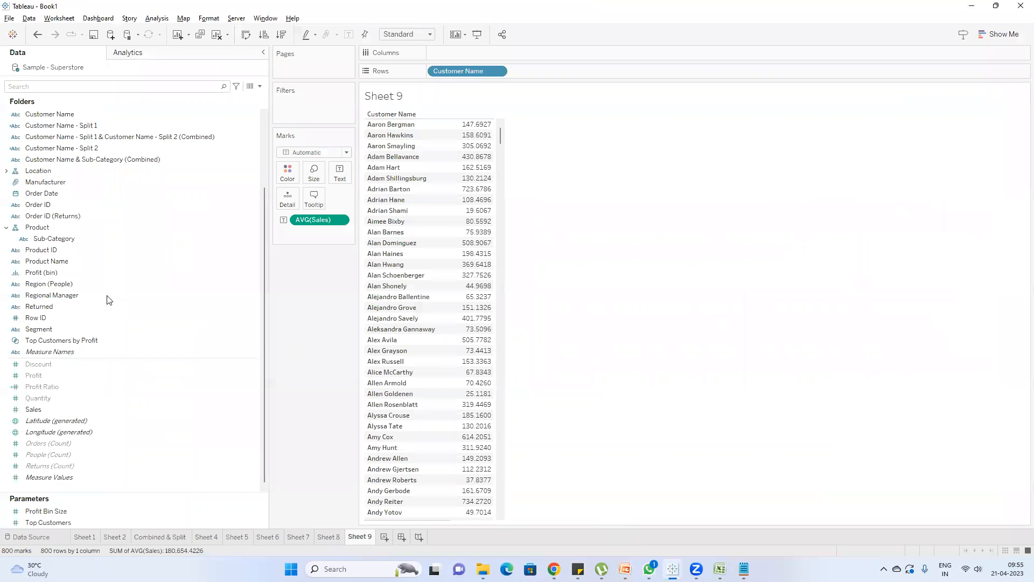
right_click(51, 410)
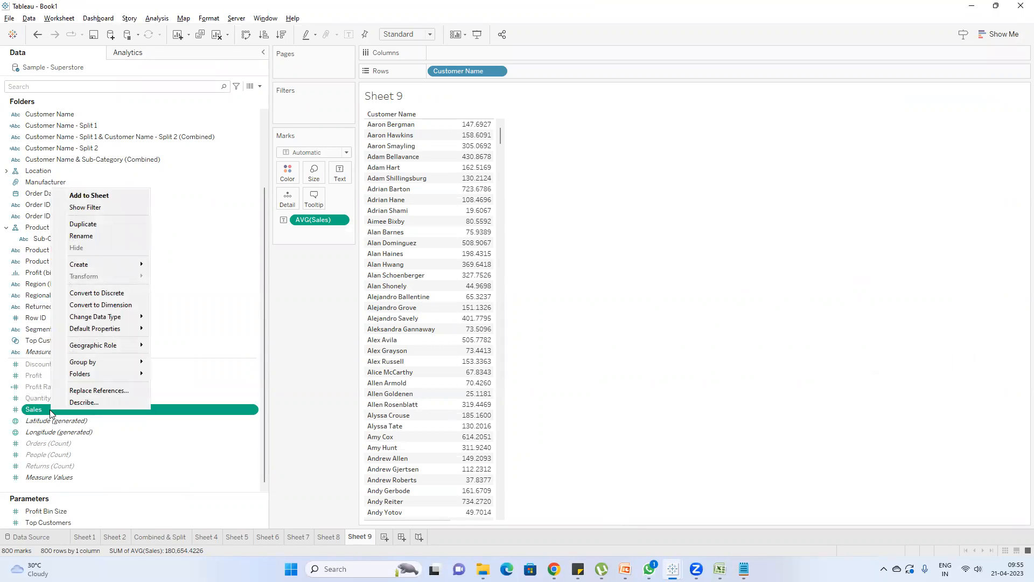
mouse_move(110, 329)
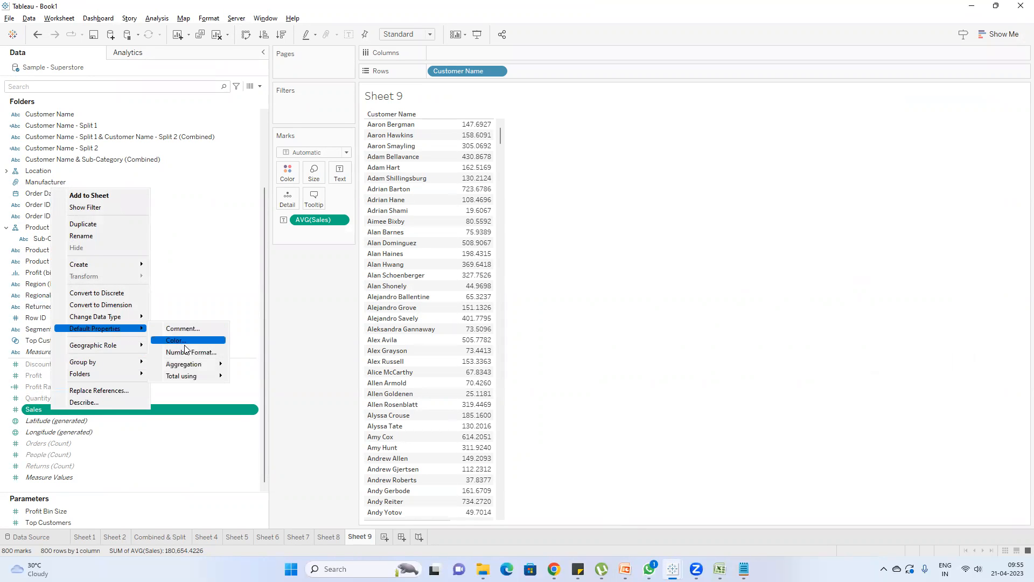
click(186, 352)
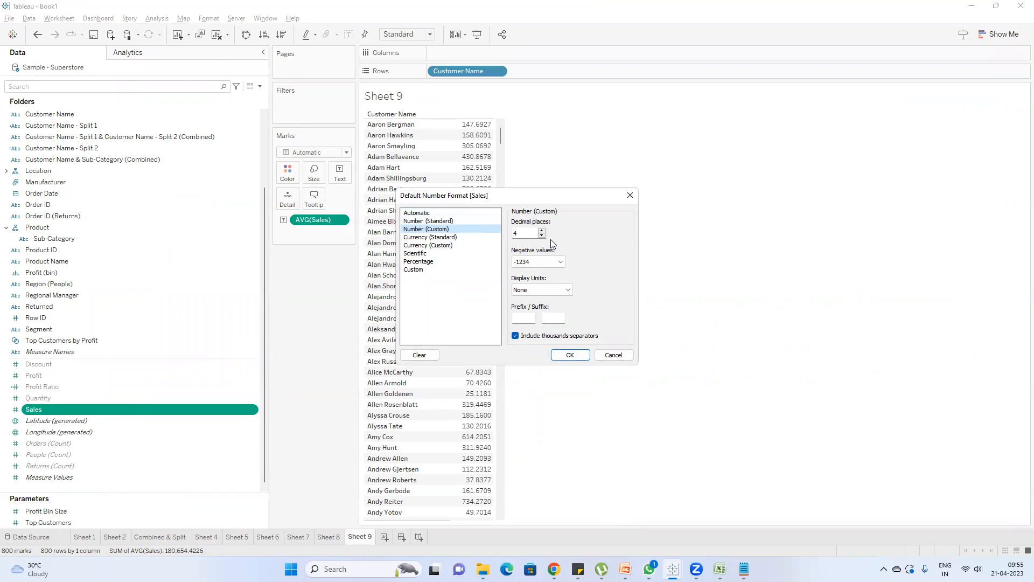
click(565, 262)
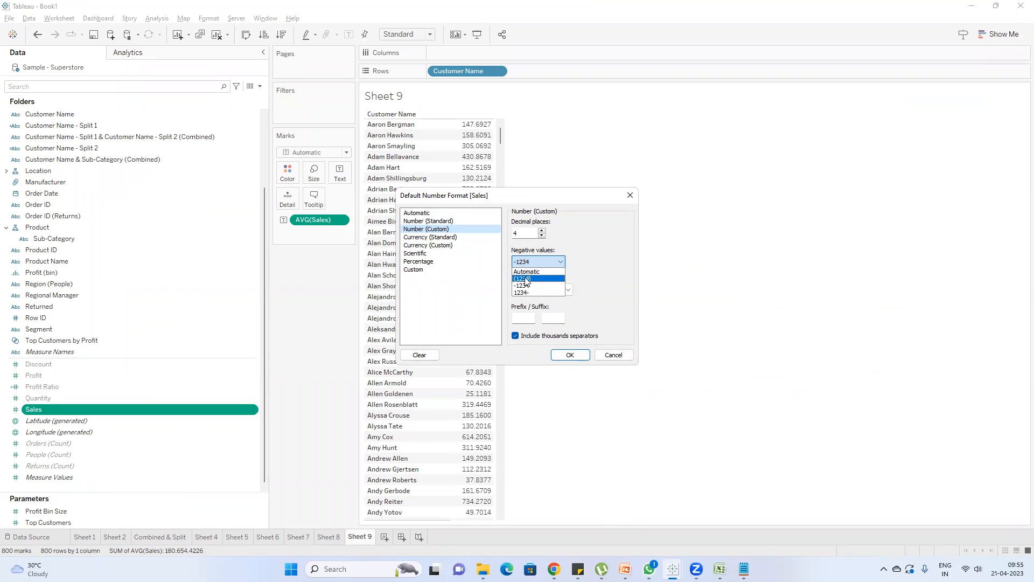
click(571, 250)
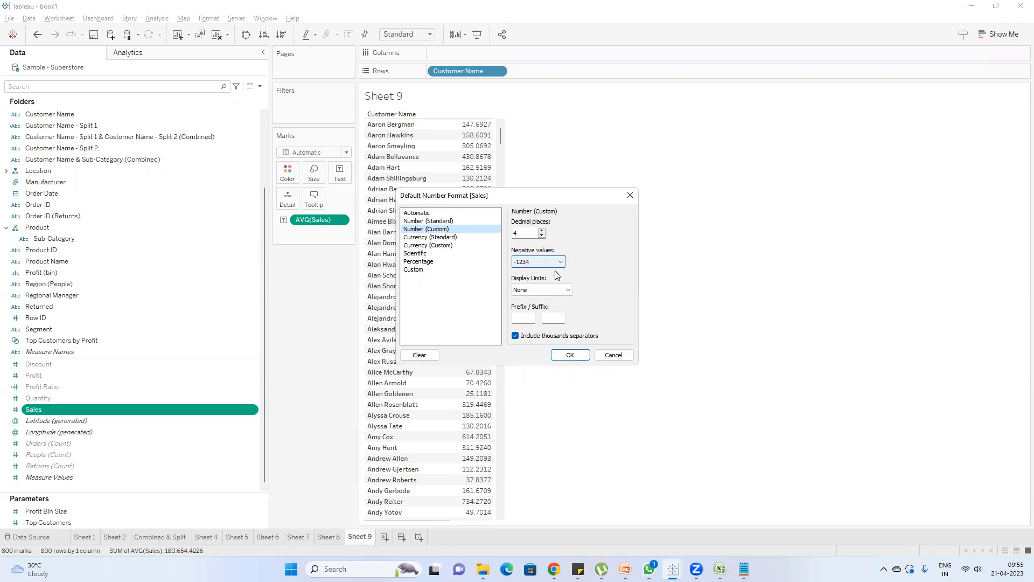
click(561, 291)
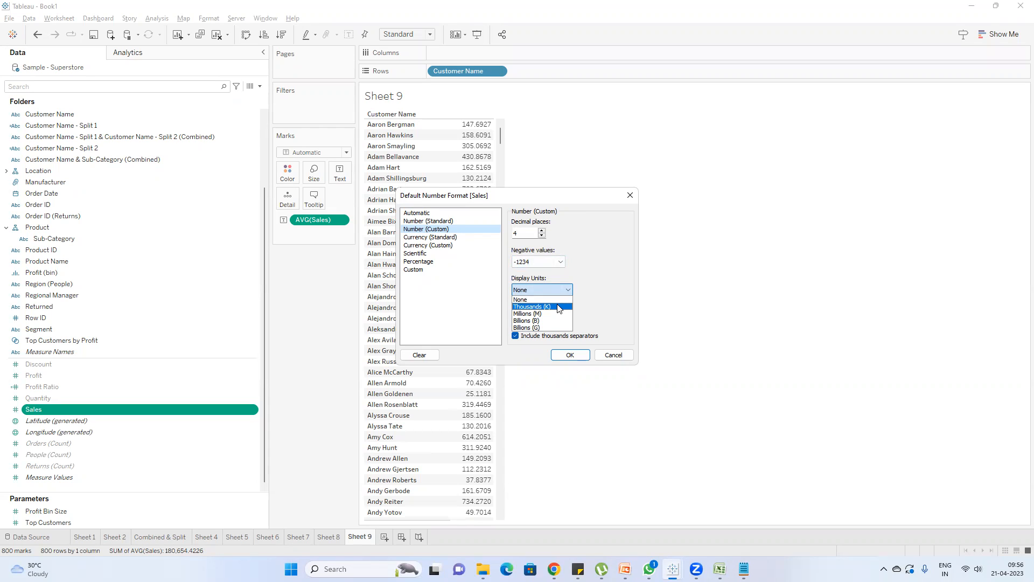
- Examine the Currency (Custom) options for Sales and try the Scientific default number format with 2 decimal places
click(436, 239)
click(438, 247)
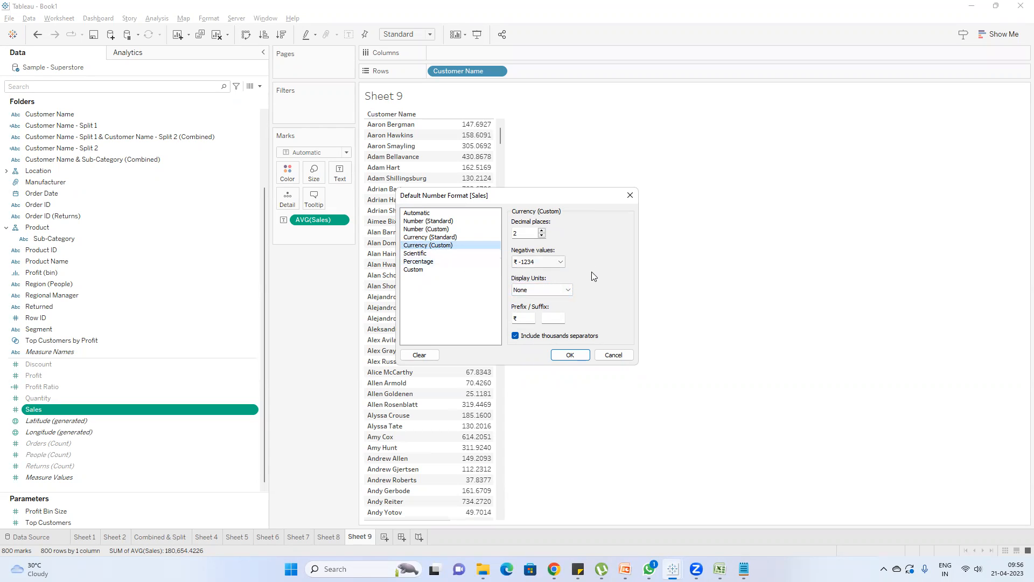
click(558, 262)
click(578, 247)
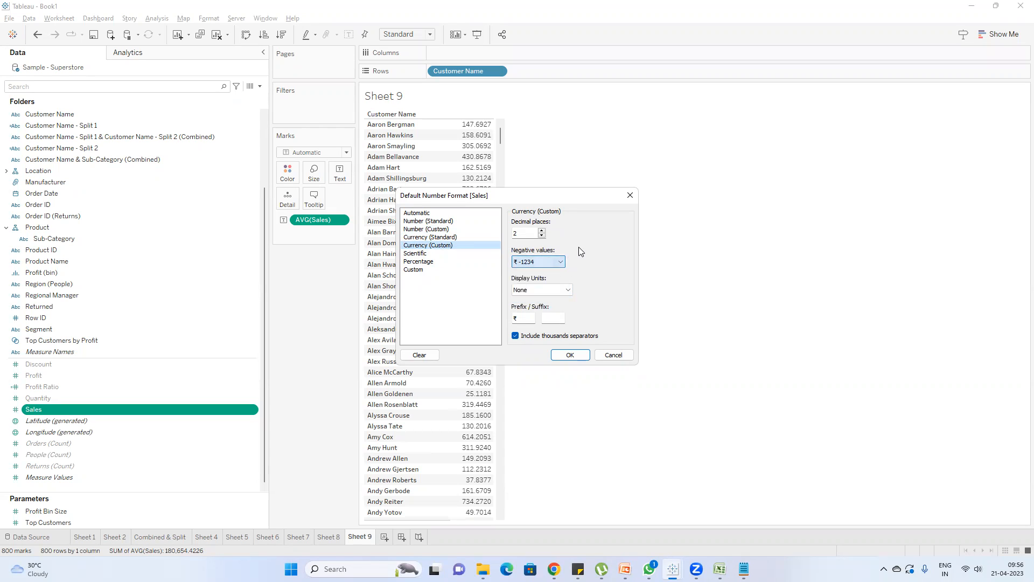
click(568, 290)
click(568, 290)
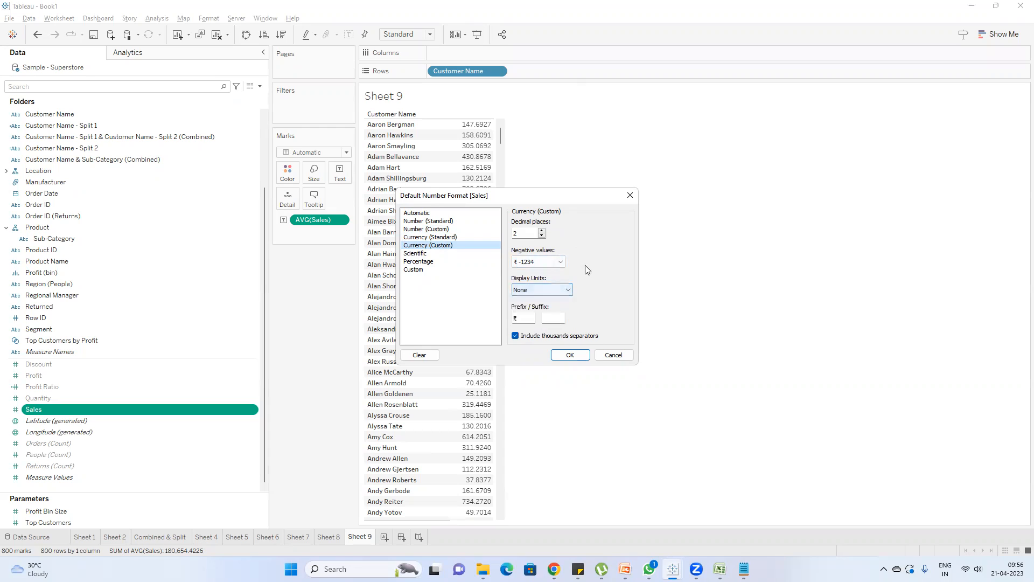
double_click(527, 317)
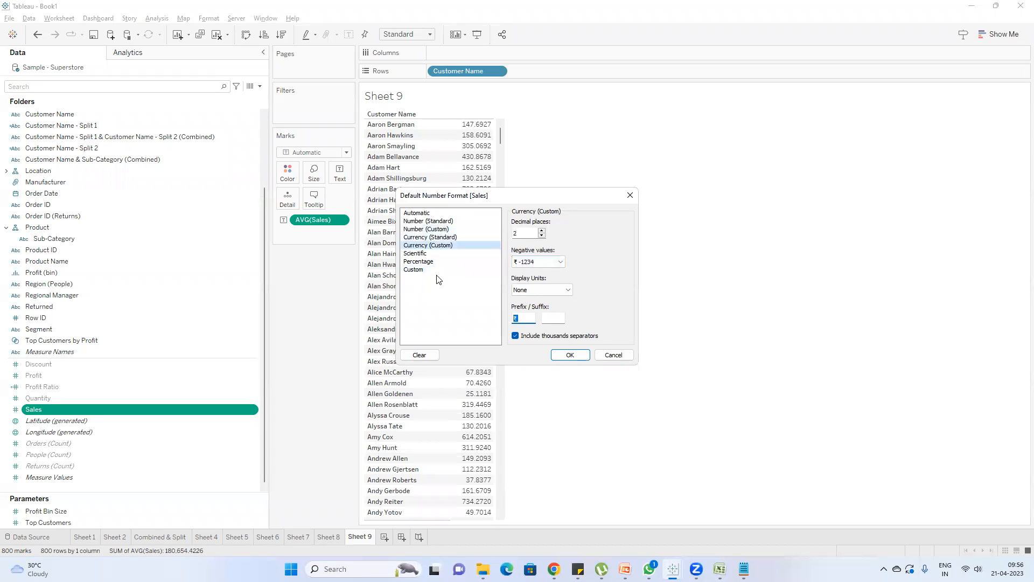
click(436, 253)
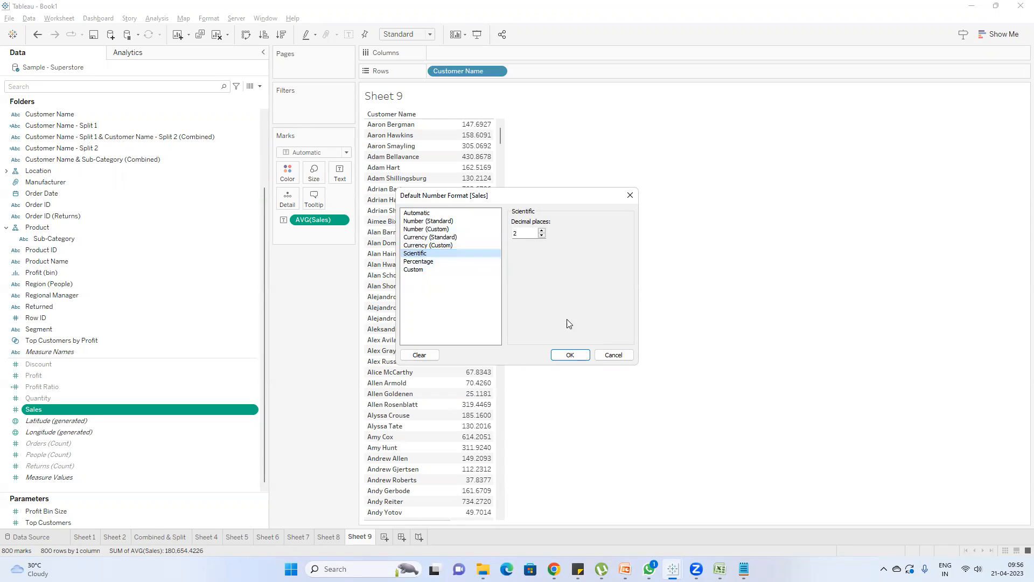
click(570, 357)
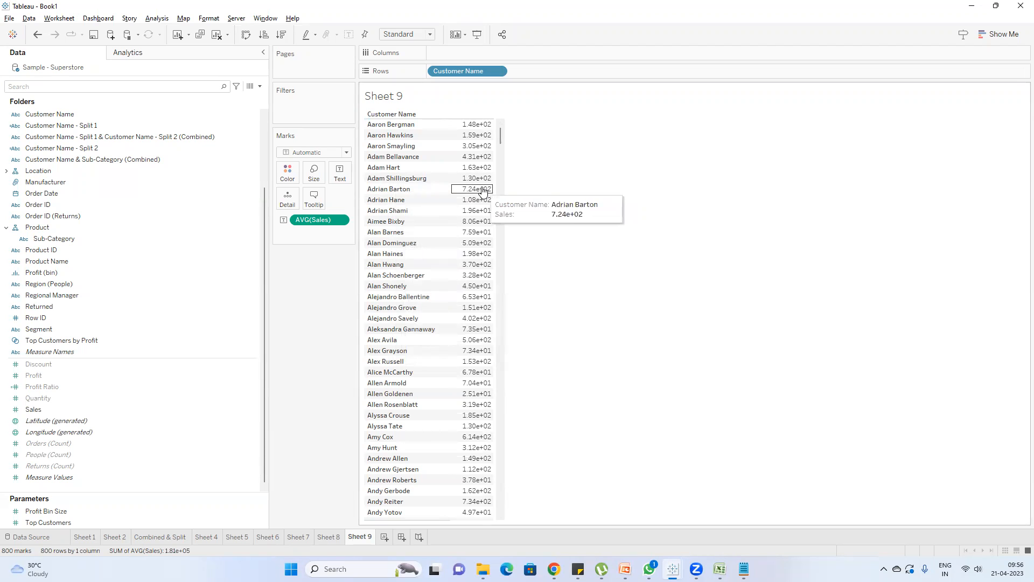
- Switch to PowerPoint, review the slides on default shape, color and sort order, and return to Tableau
key(alt+Tab)
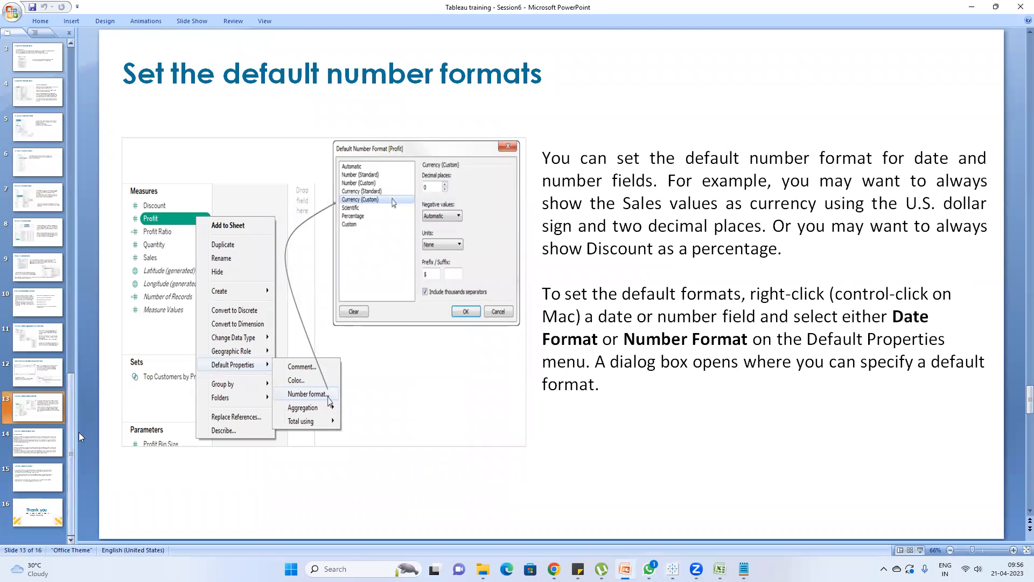
click(43, 449)
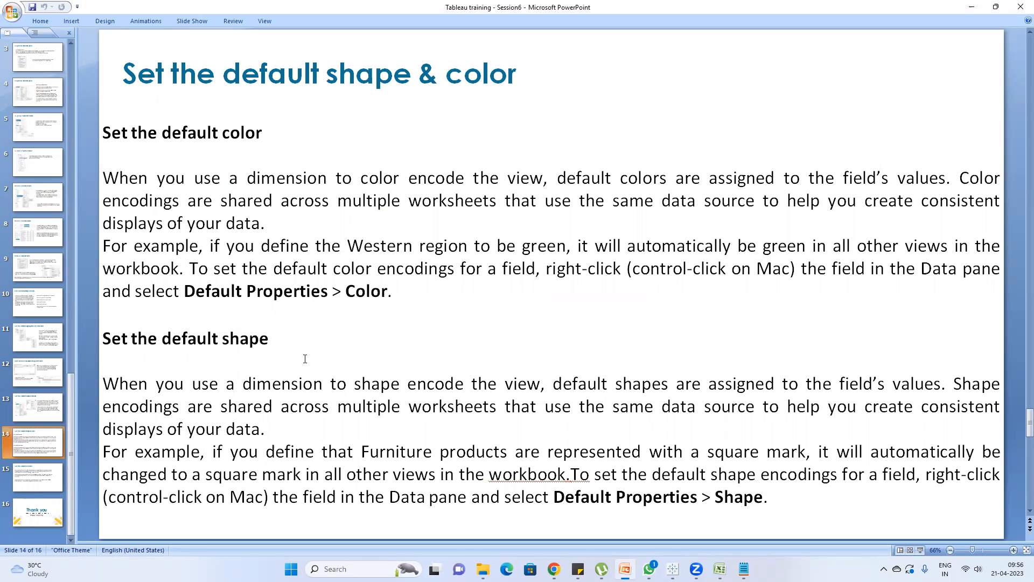
click(48, 474)
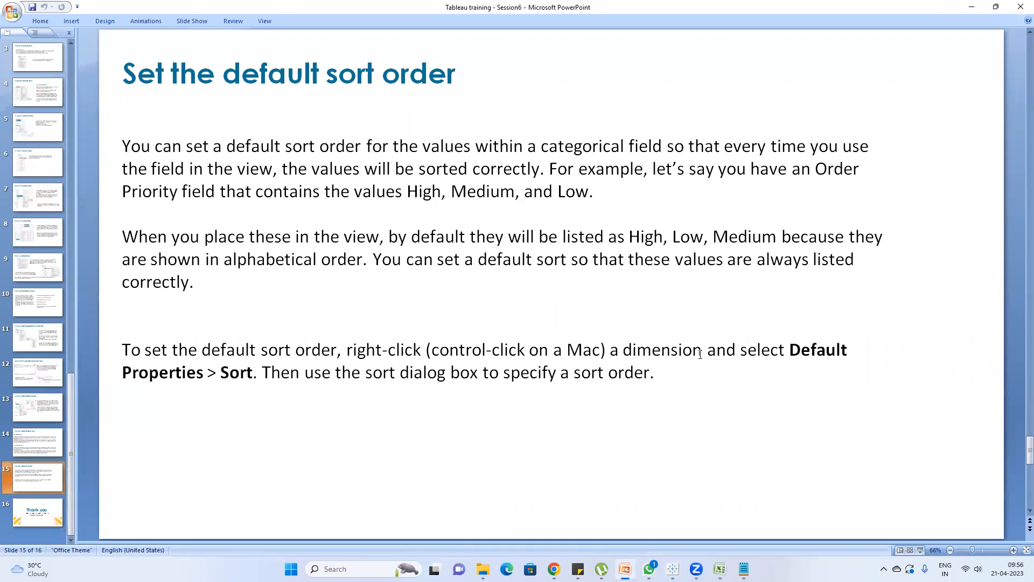
click(658, 372)
mouse_move(657, 372)
mouse_down()
mouse_move(185, 168)
mouse_move(100, 150)
mouse_up()
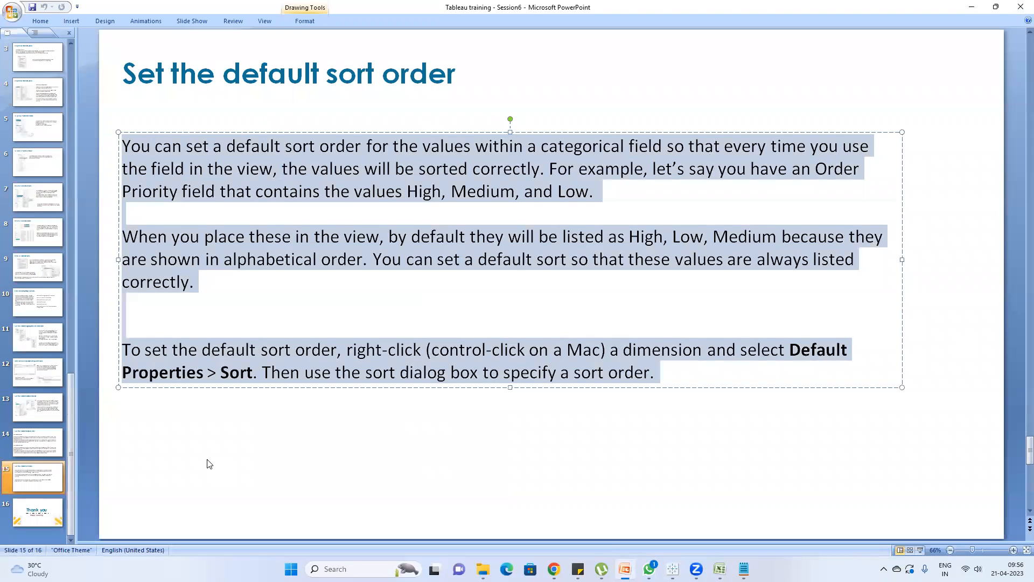
mouse_move(673, 568)
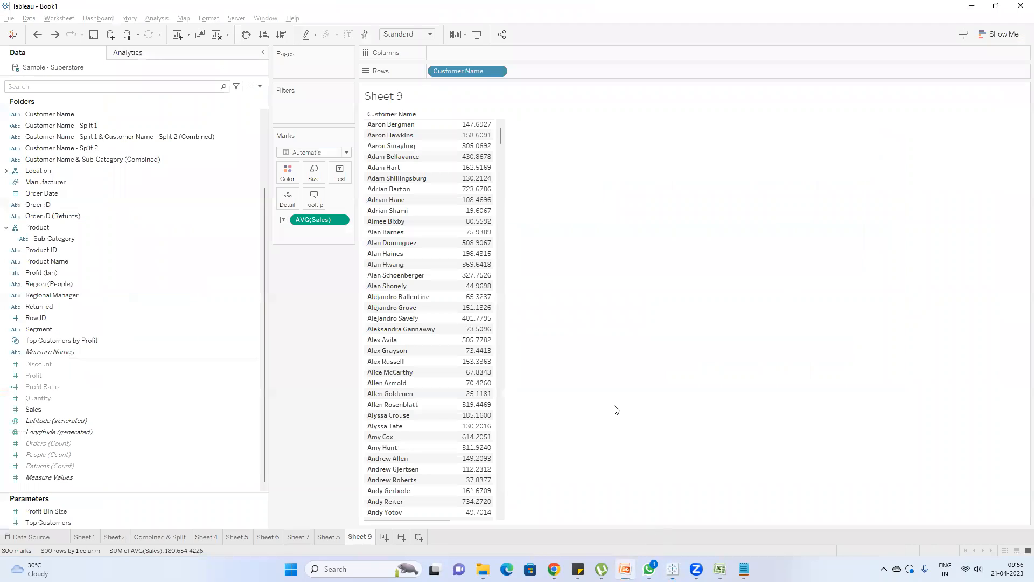
click(649, 531)
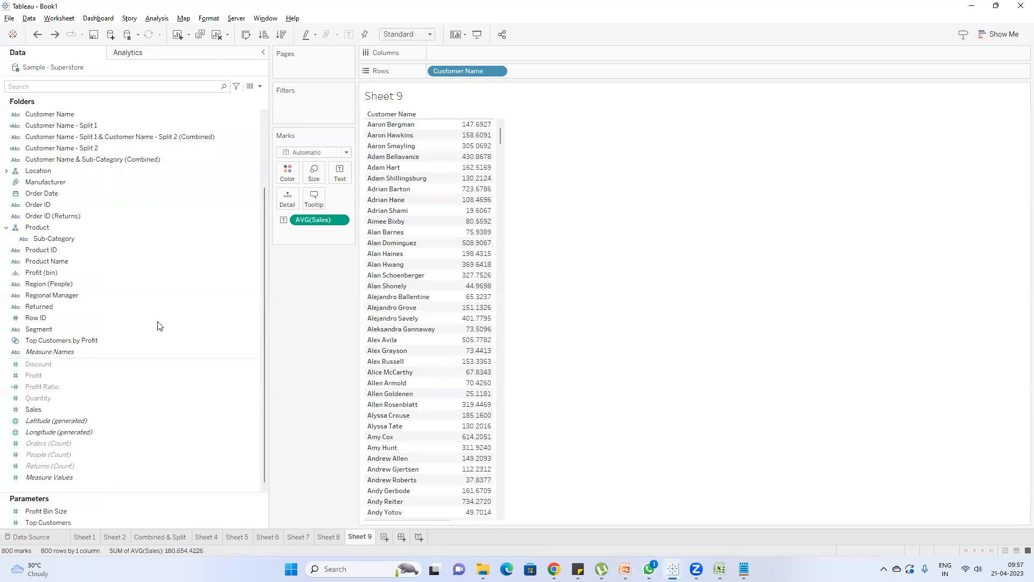
- Switch to PowerPoint and review the closing slide, the title slide and the session's learning objectives slide
click(625, 569)
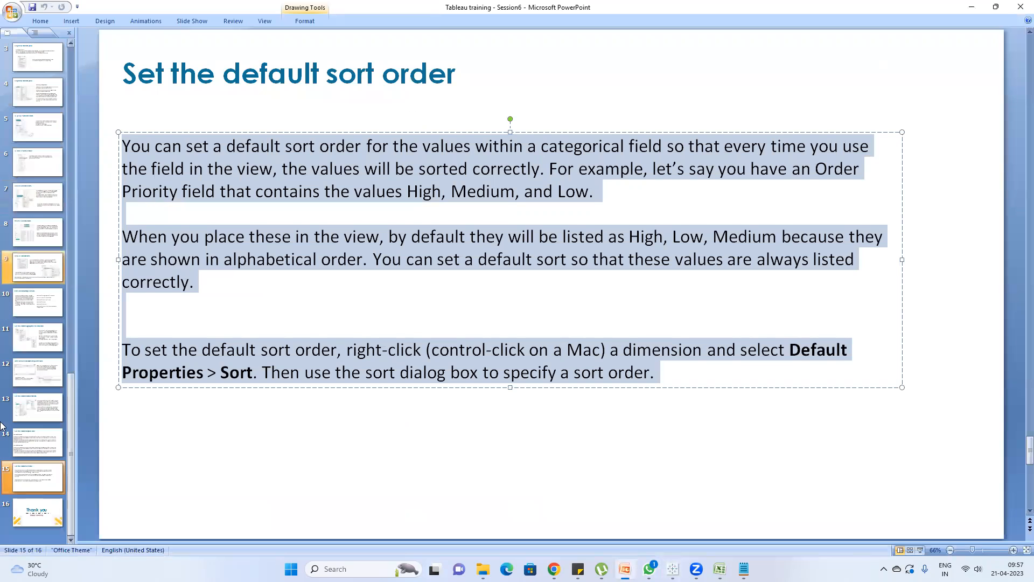
click(49, 512)
scroll(32, 216, up, 2)
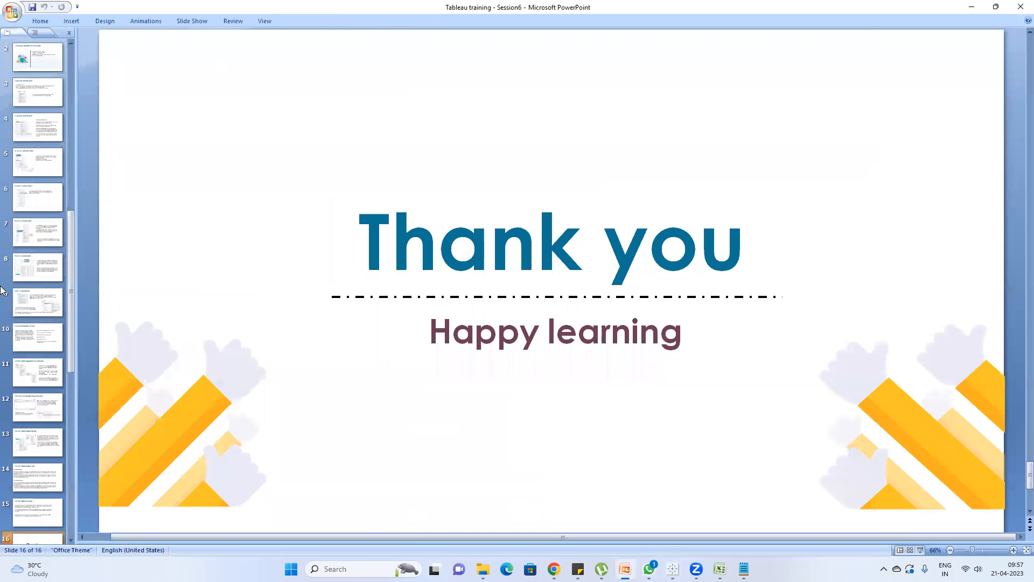
click(42, 60)
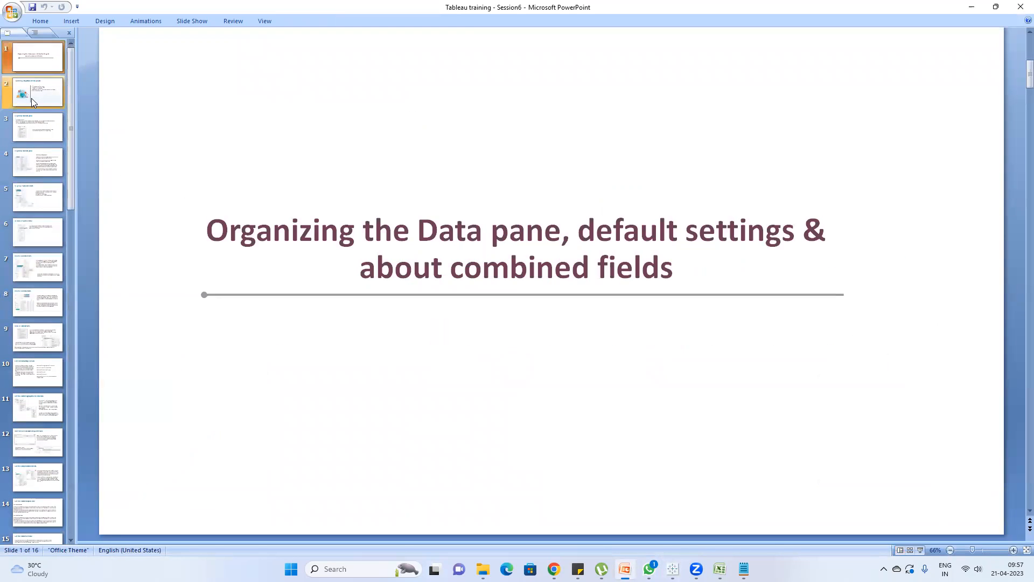
click(33, 100)
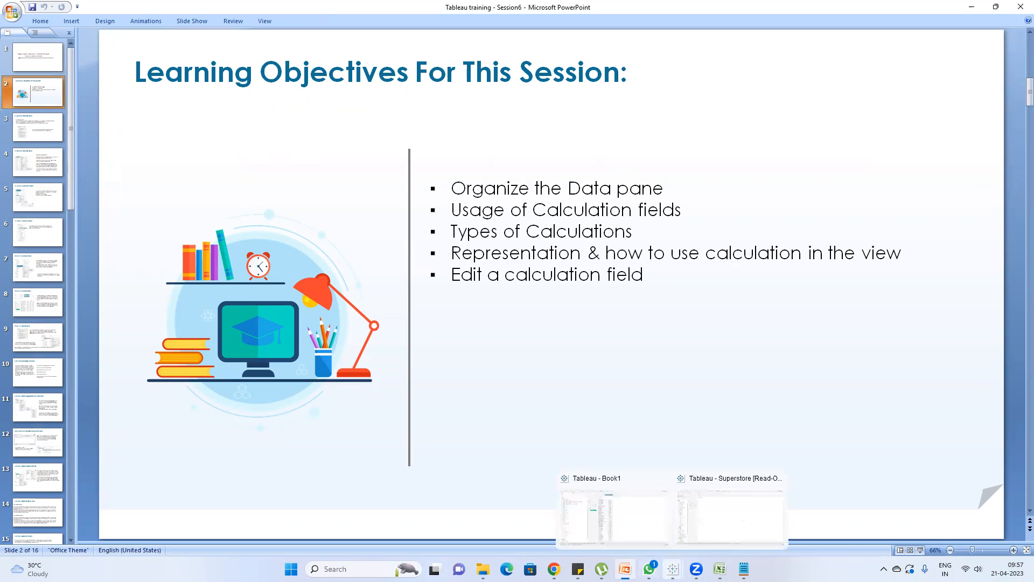
- Switch to Tableau, review the function categories in a new calculated field's editor, and close the editor without saving
click(673, 569)
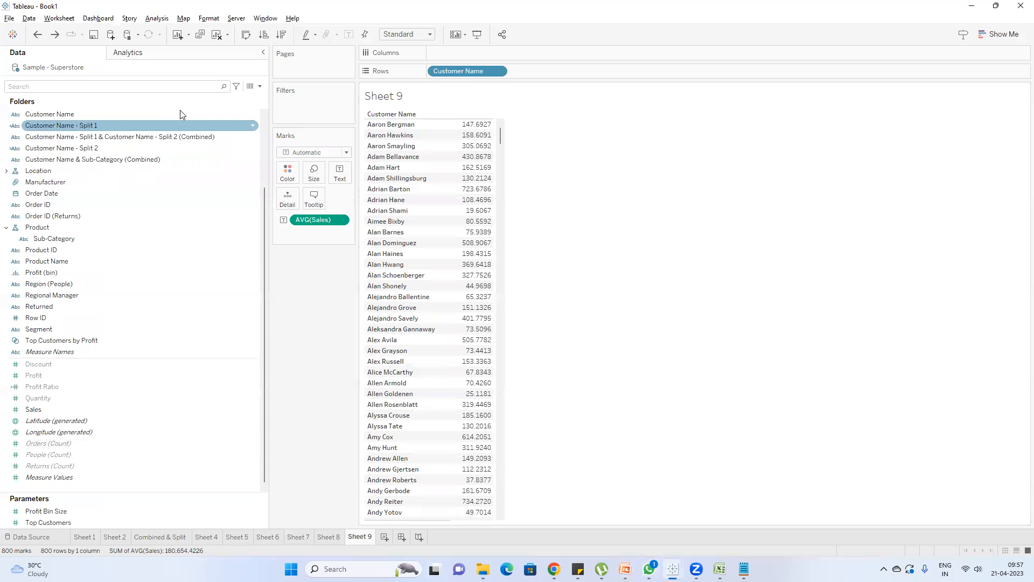
click(259, 86)
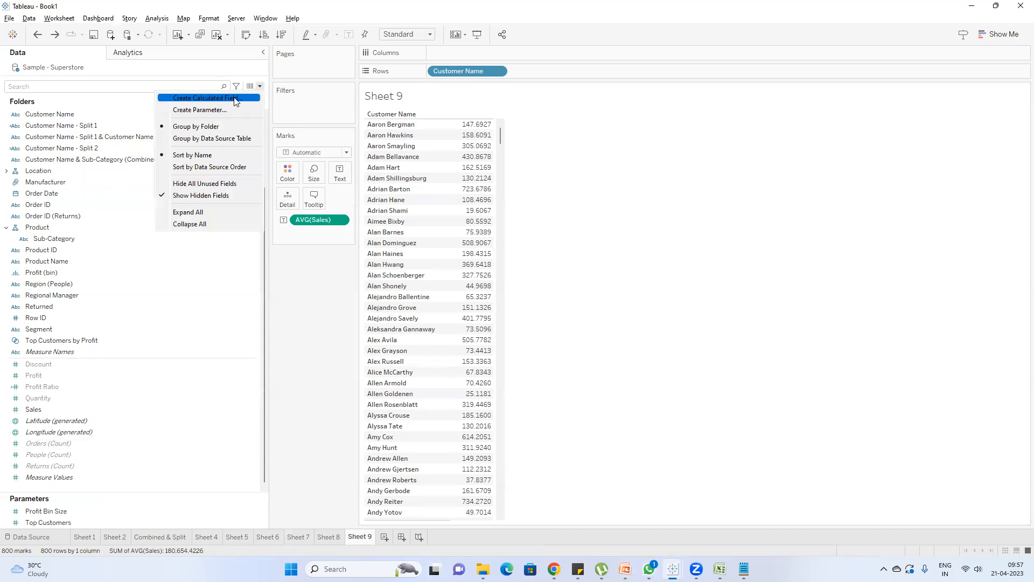
click(178, 98)
click(827, 210)
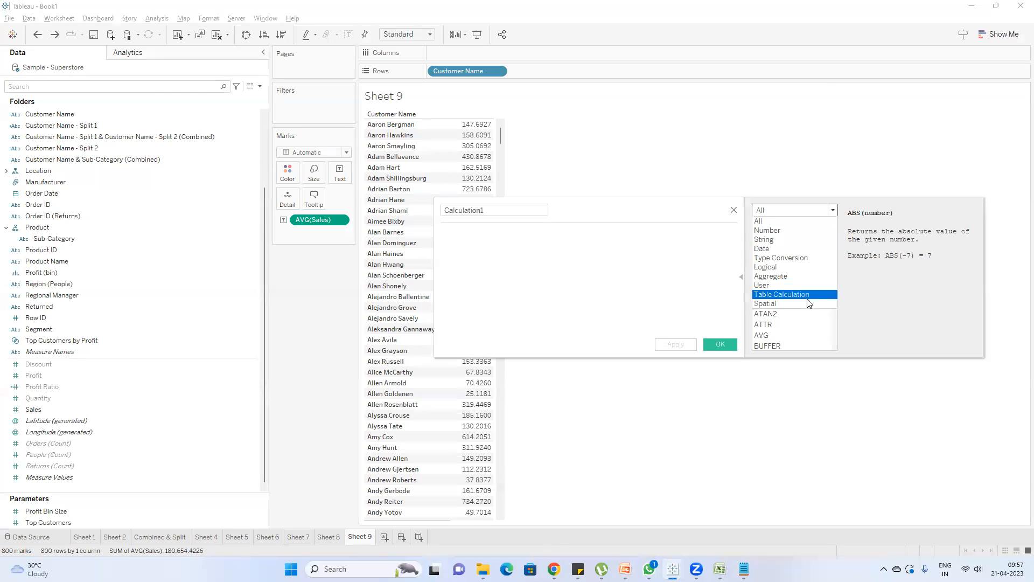
click(617, 288)
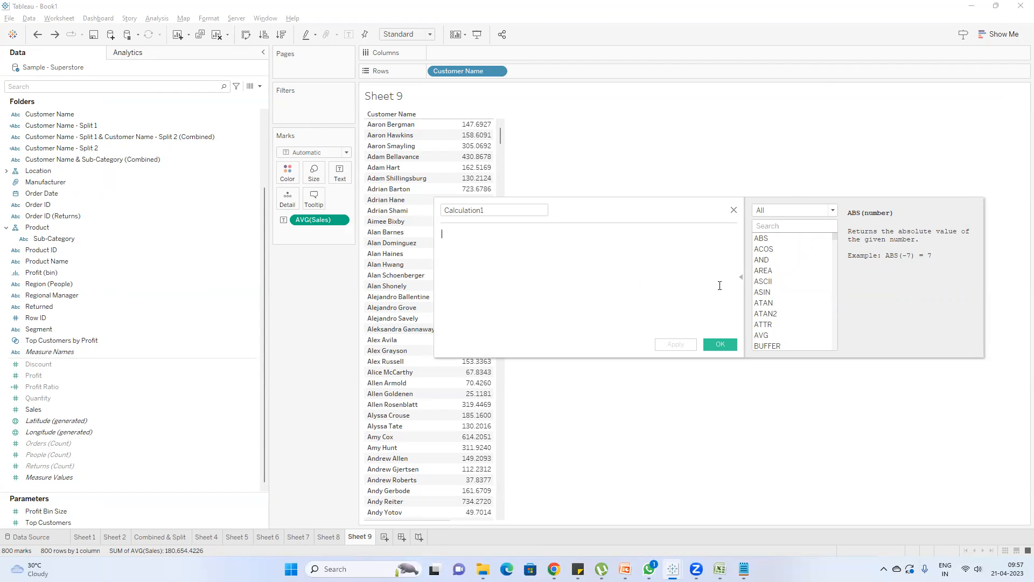
click(734, 210)
- Switch to the Google Meet call in Chrome and close the in-call messages
mouse_move(554, 568)
click(508, 511)
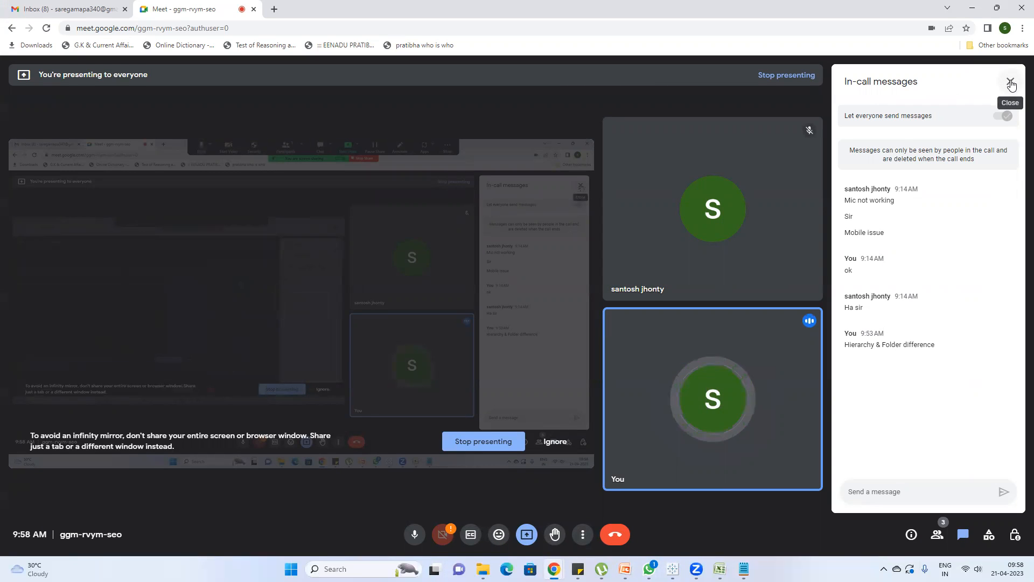
click(1011, 83)
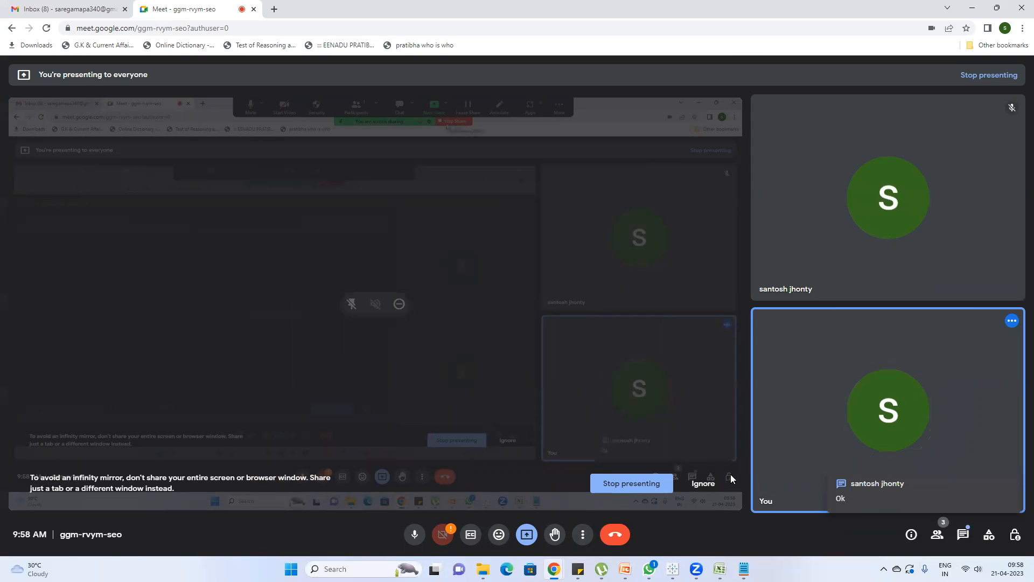
mouse_move(625, 569)
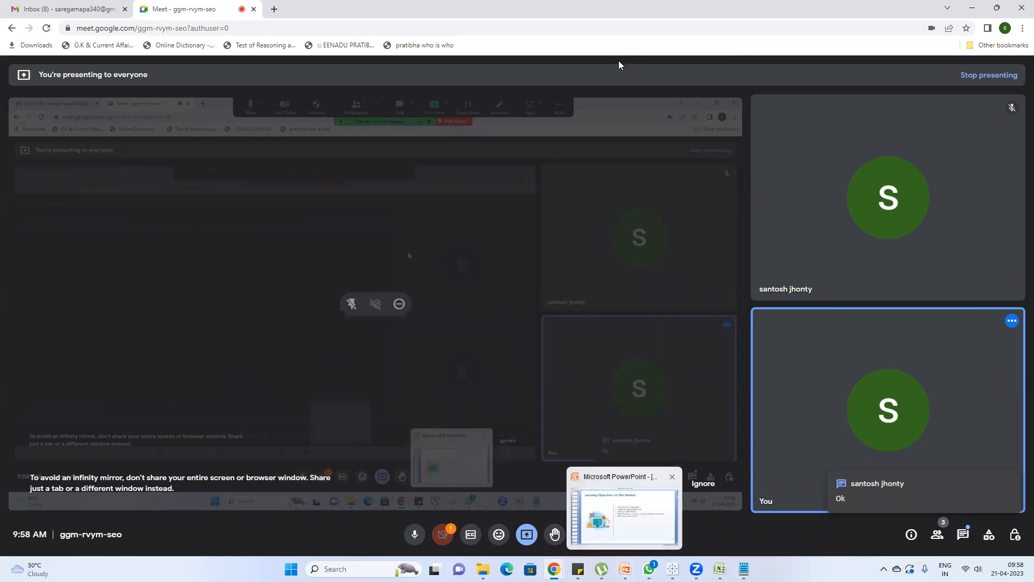